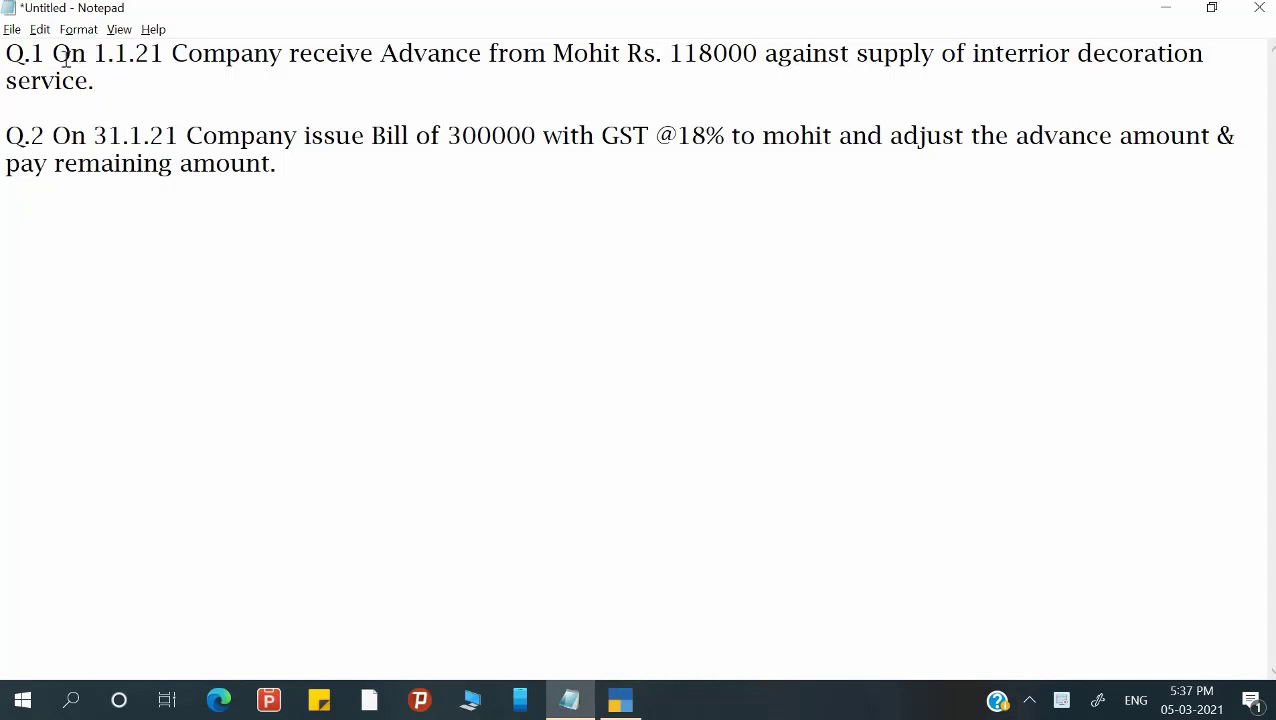
Highlight question 1's advance details, then insert a blank line above it.
drag(70, 57, 203, 60)
drag(300, 62, 1071, 55)
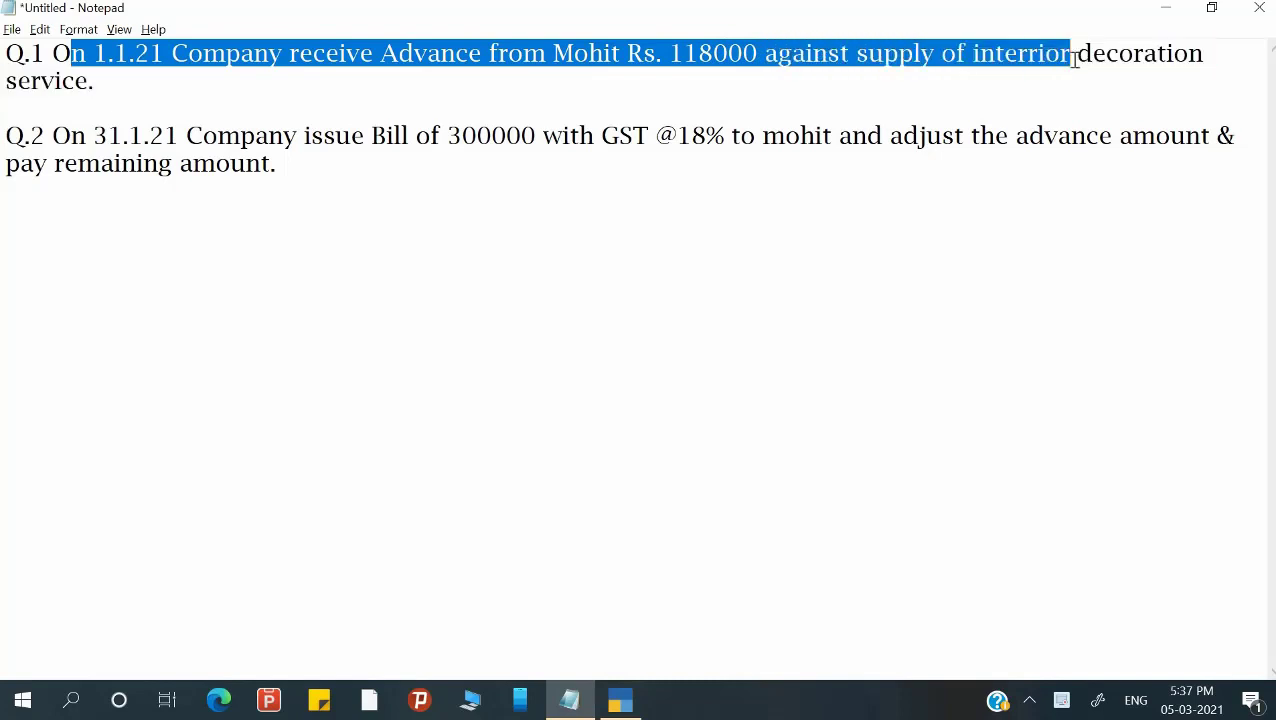
click(5, 56)
key(Return)
key(Return)
key(Return)
key(Up)
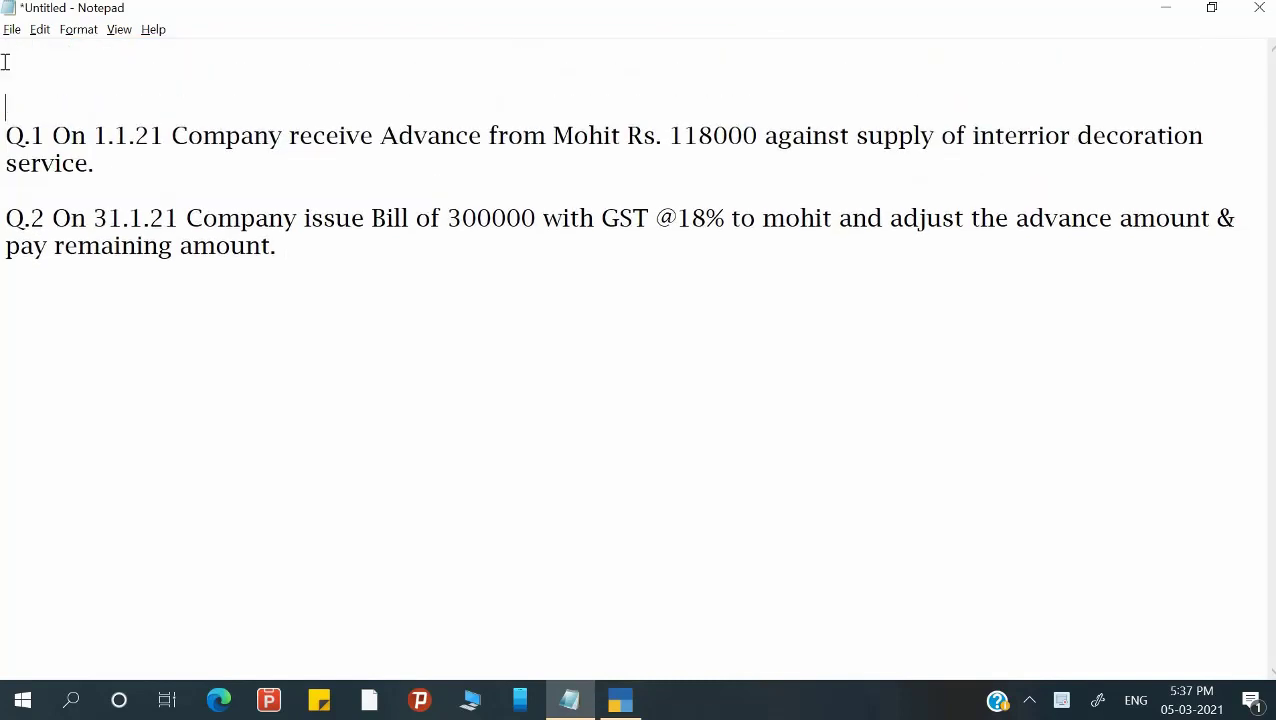
Type the heading 'Advance Receipt = Only in the case of Service' on the new line.
text(Advance )
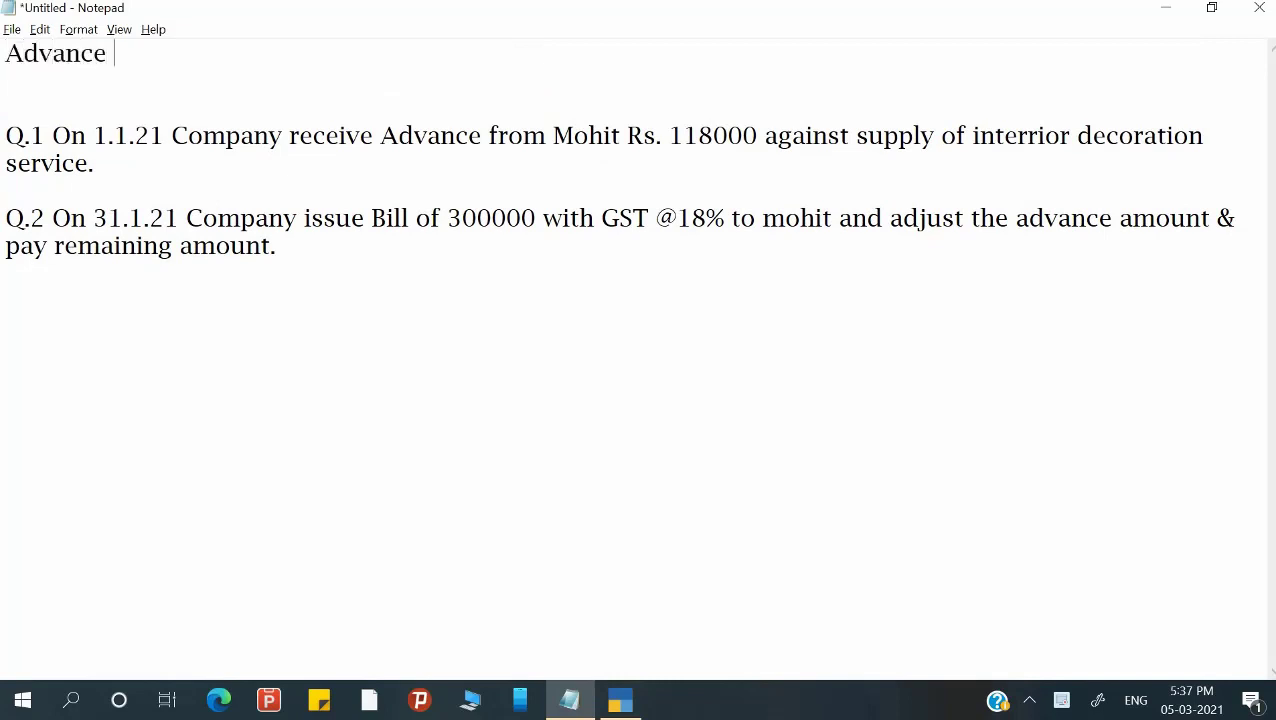
text(Receipt)
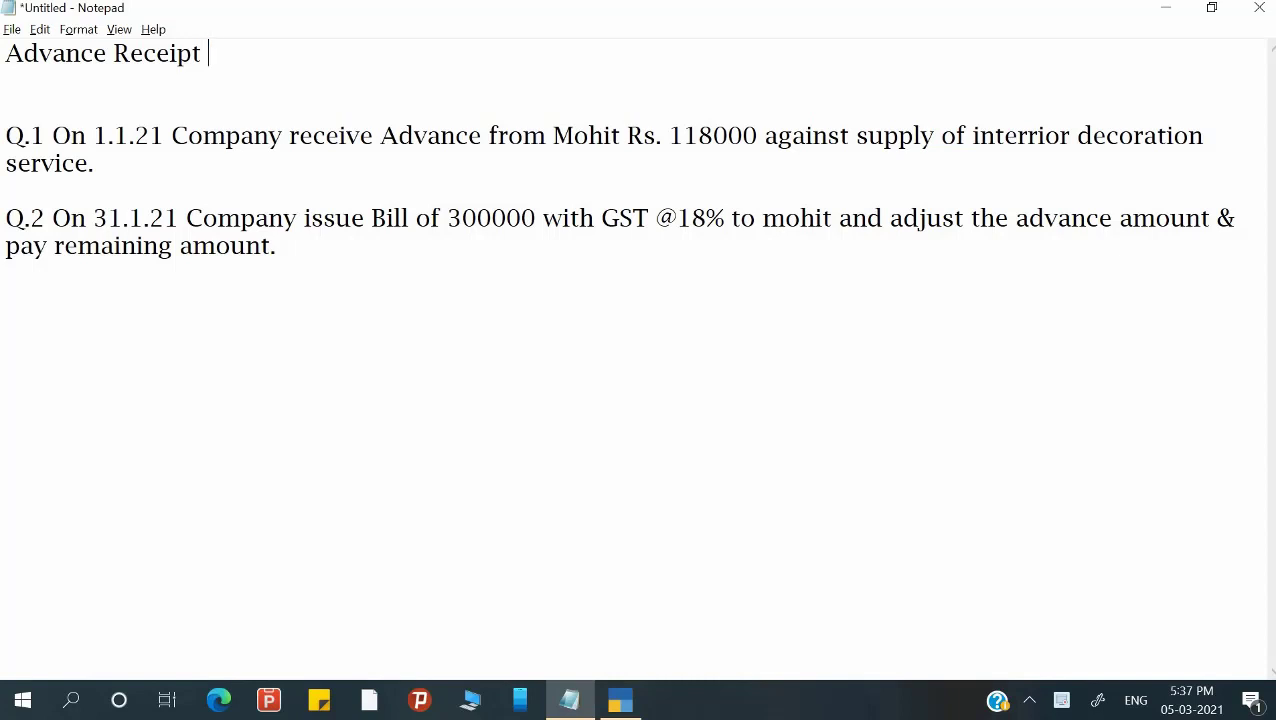
text(()
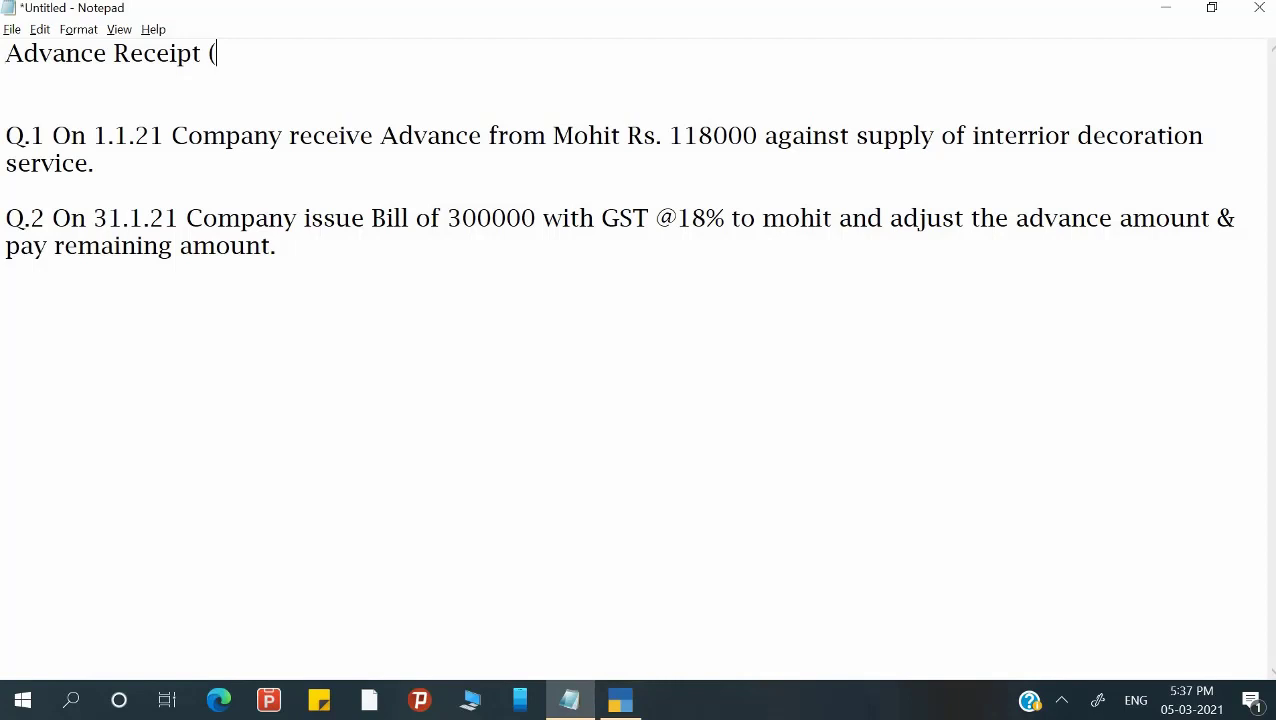
key(BackSpace)
text(= Only in the)
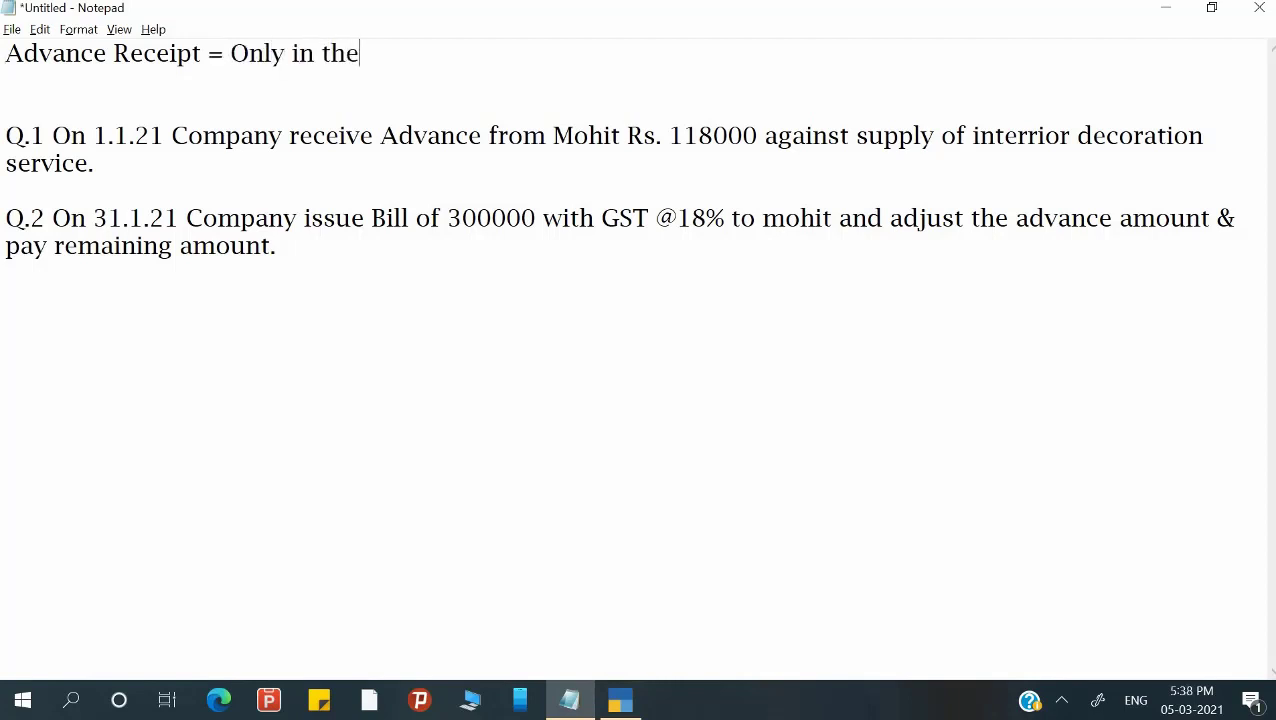
text( case of Service)
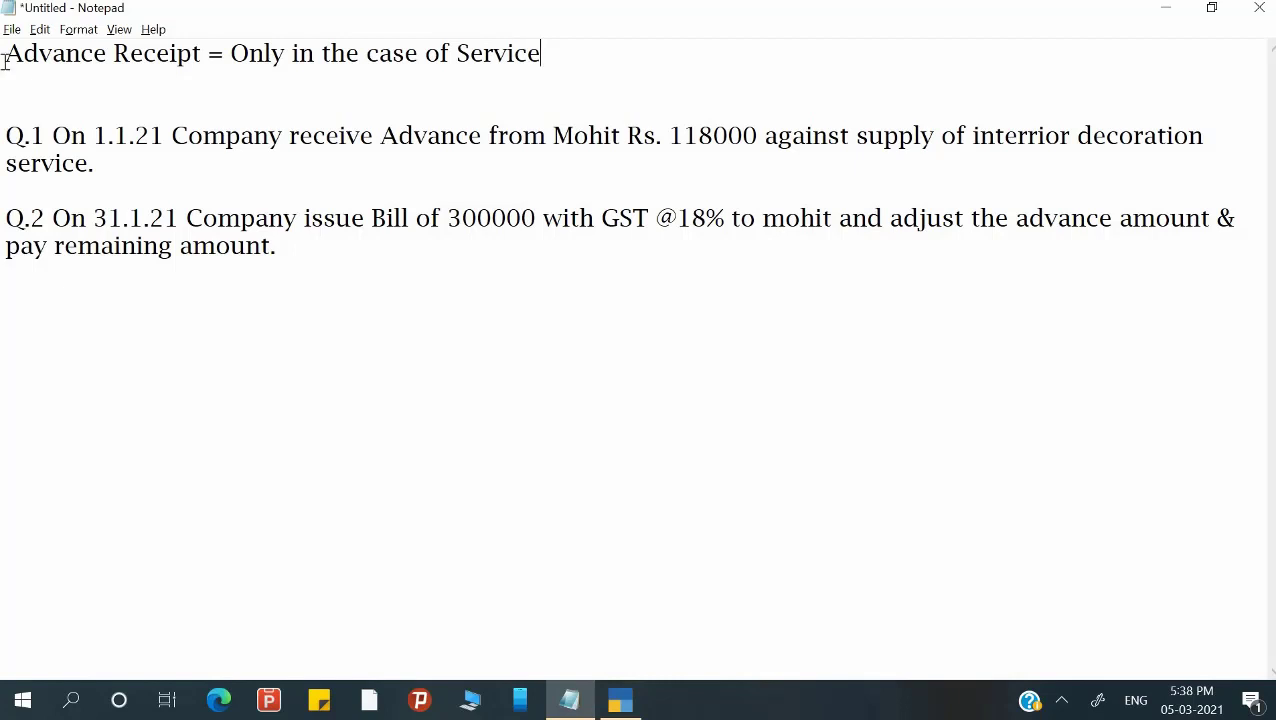
Append an equals sign after 'Service' in the heading.
text(=)
text(1)
key(BackSpace)
Highlight the advance, date and GST details in questions 1 and 2, then switch to TallyPrime.
click(389, 145)
drag(183, 137, 1160, 153)
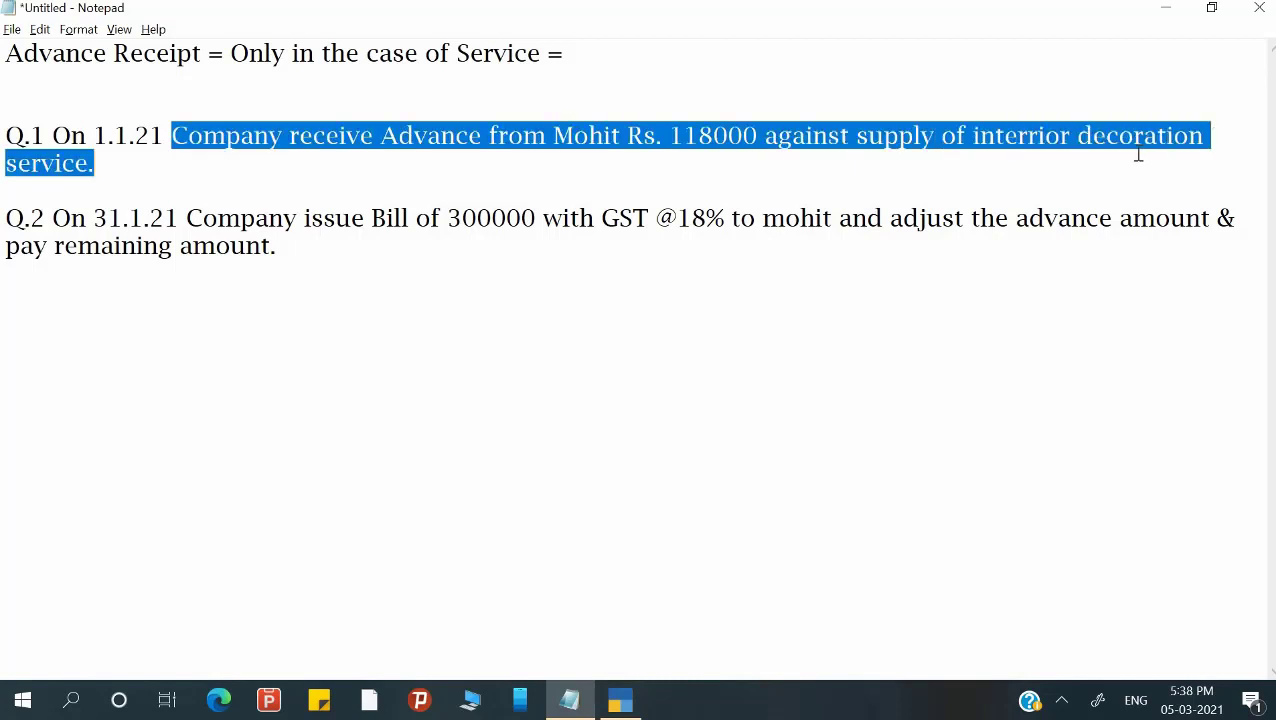
click(942, 145)
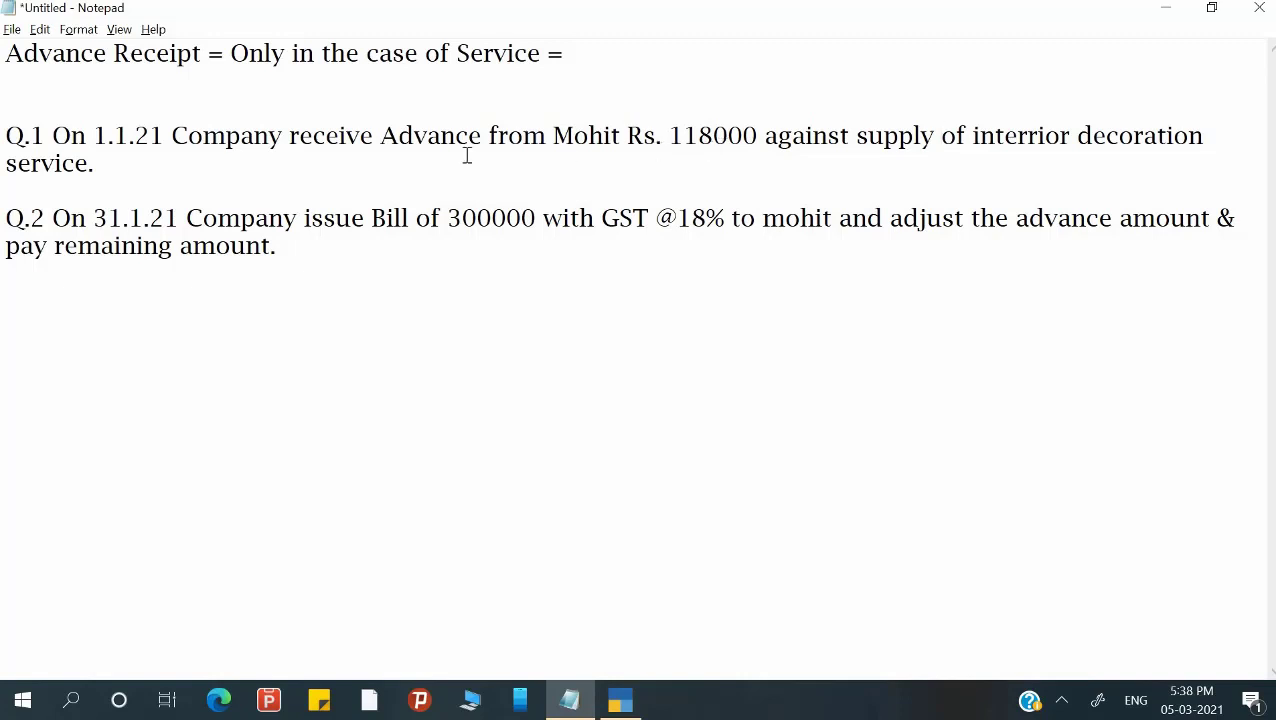
drag(88, 218, 203, 218)
drag(302, 223, 1108, 232)
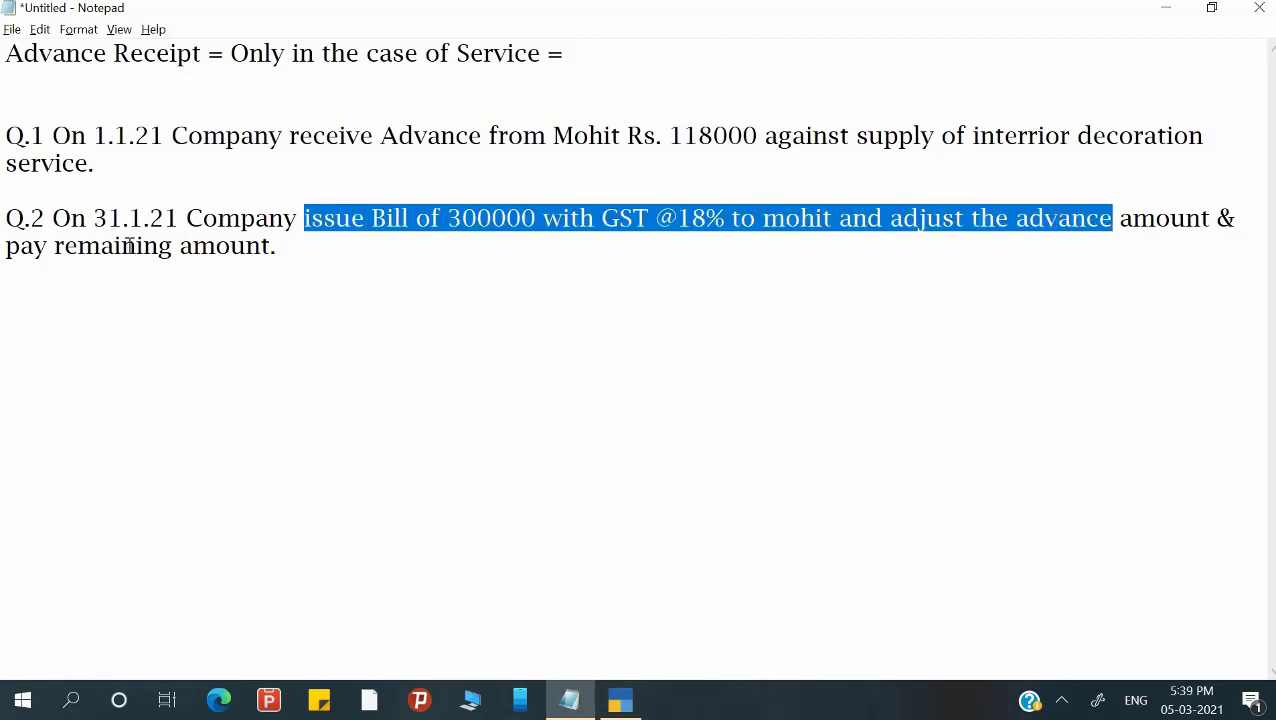
drag(122, 245, 266, 256)
click(267, 253)
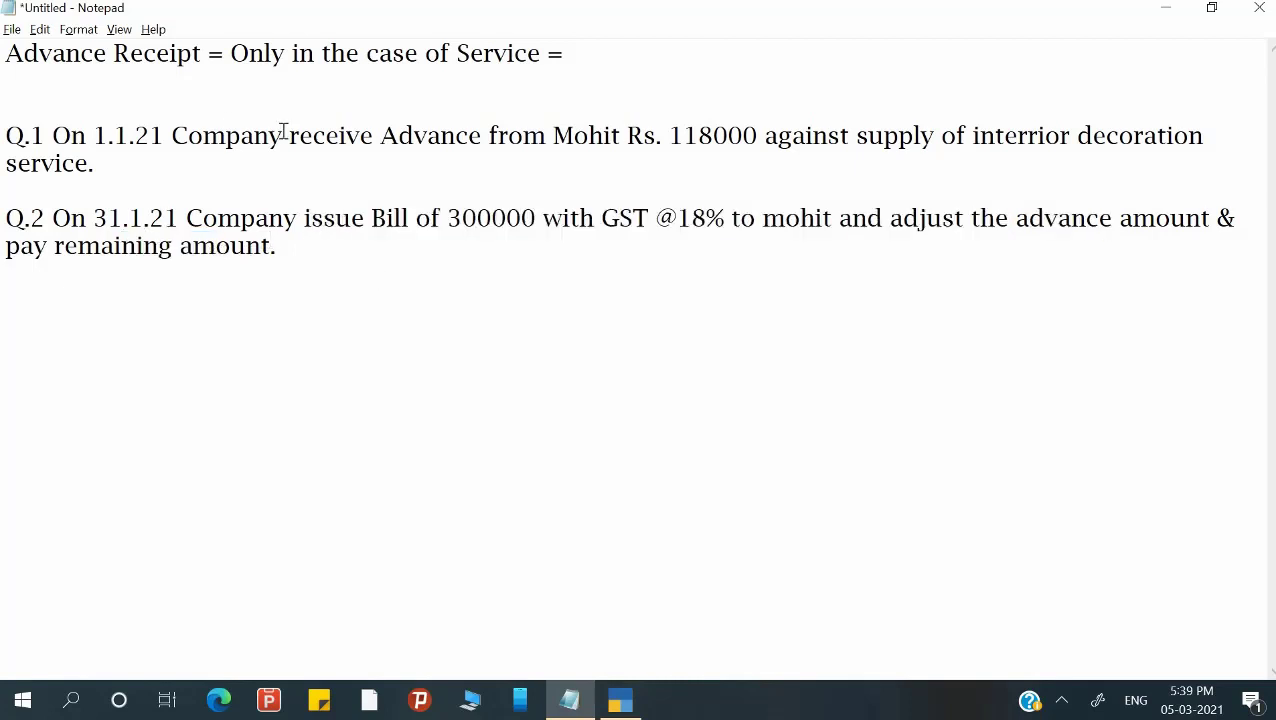
key(alt+Tab)
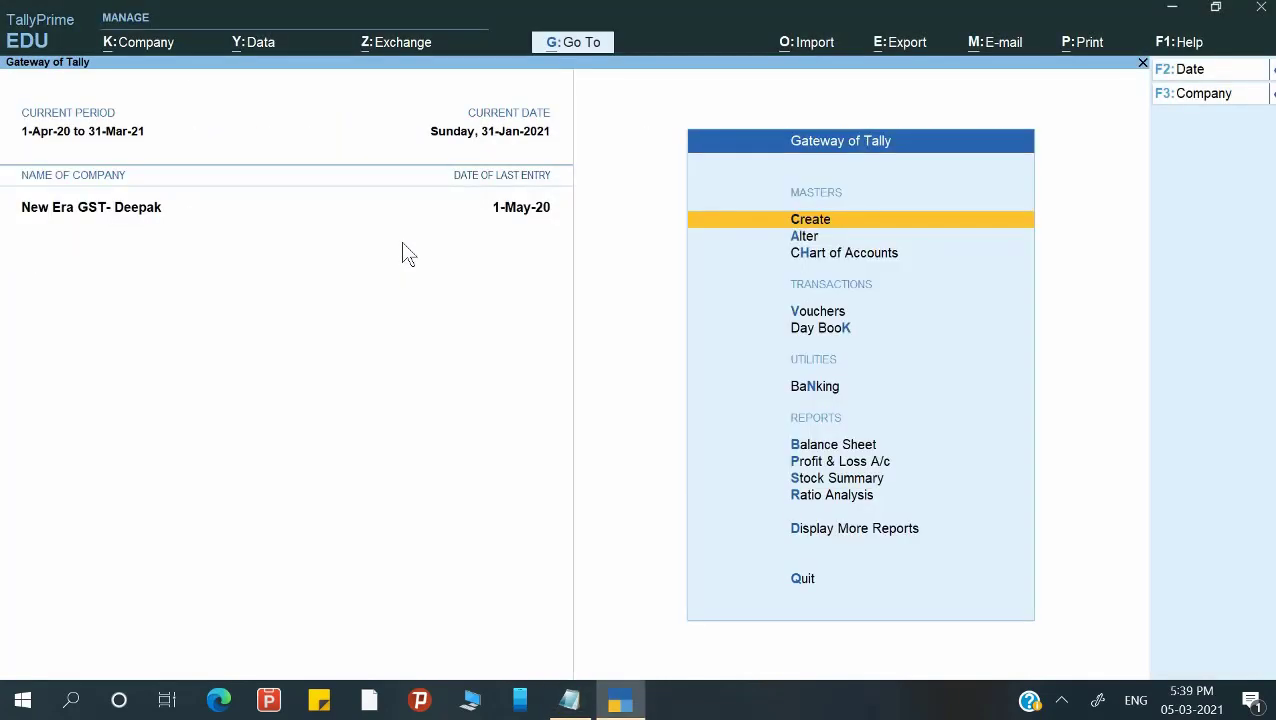
key(F11)
key(Down)
key(Down)
key(Down)
key(Down)
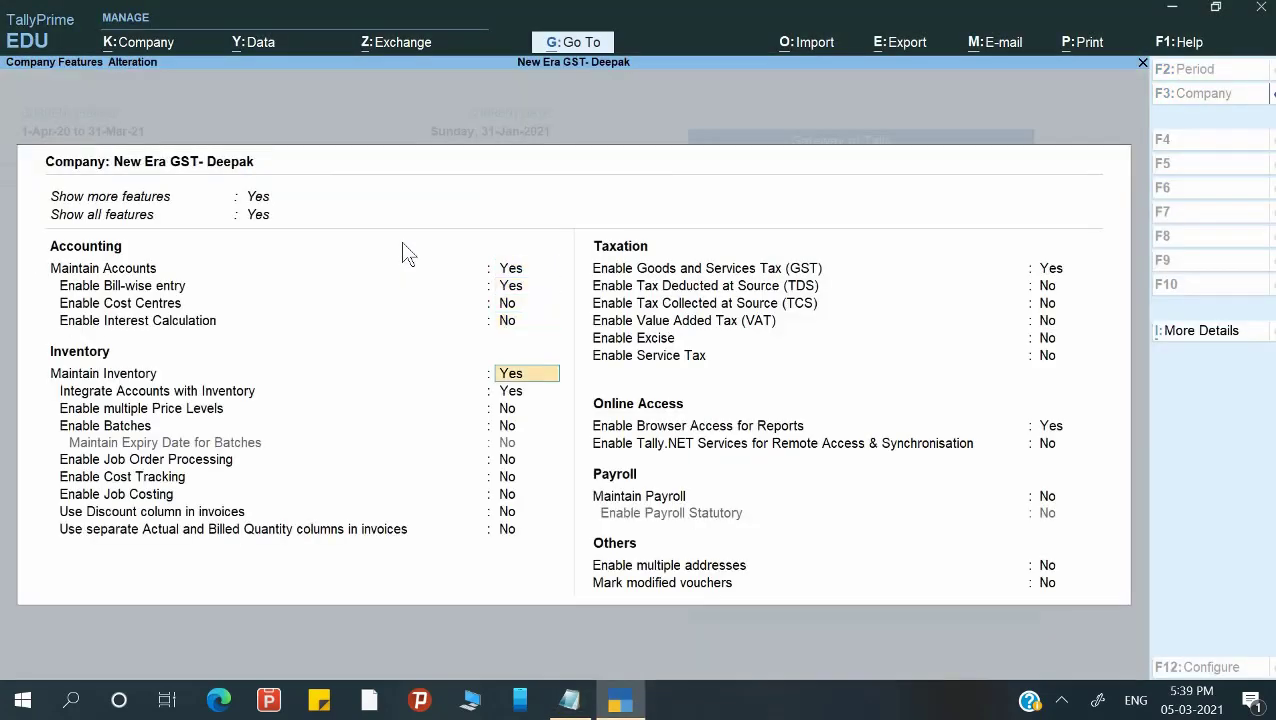
key(Down)
key(Down)
key(Down)
key(Down)
key(Down)
key(Down)
key(Down)
key(Down)
key(Down)
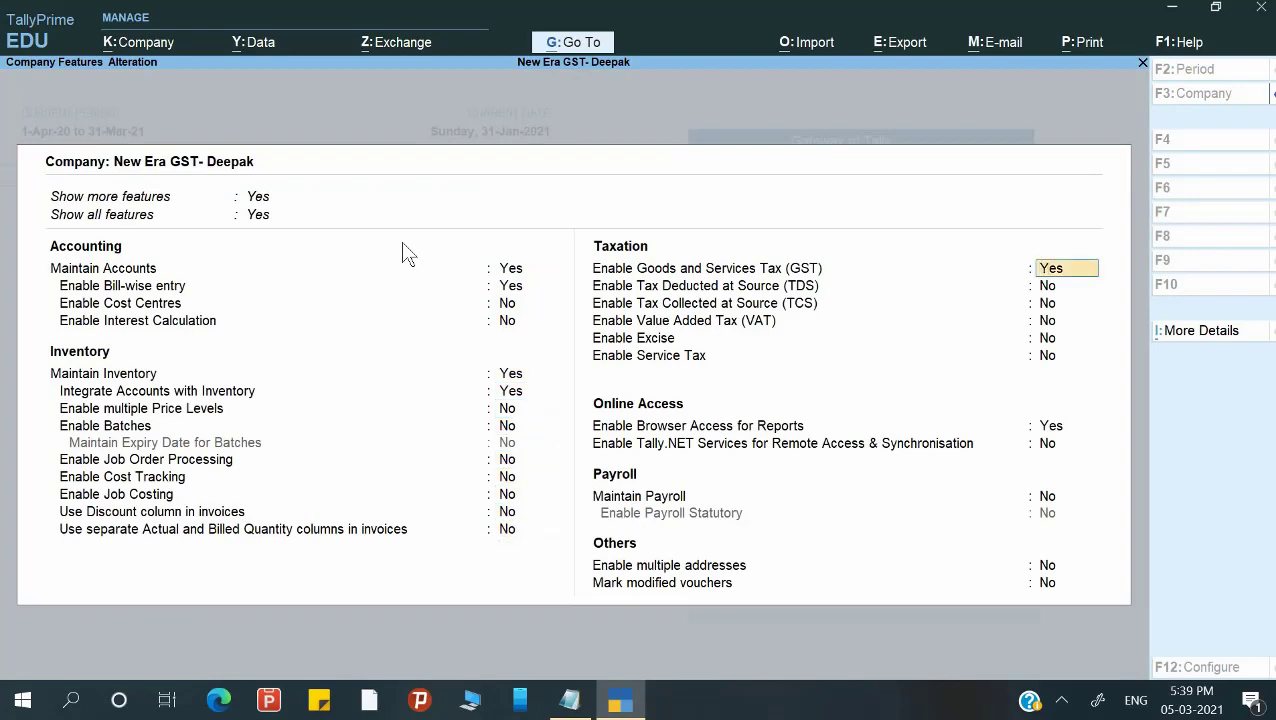
key(Return)
key(Return)
key(Return)
key(Return)
key(Return)
key(Return)
key(Return)
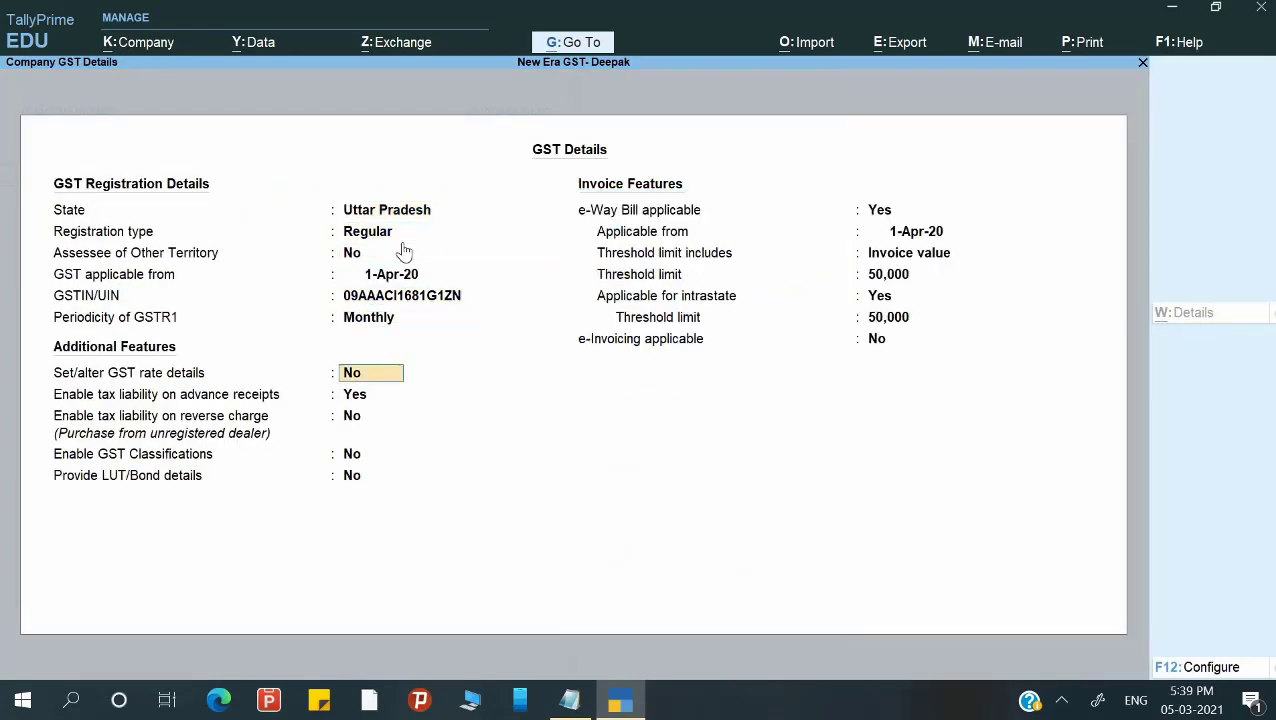
key(Return)
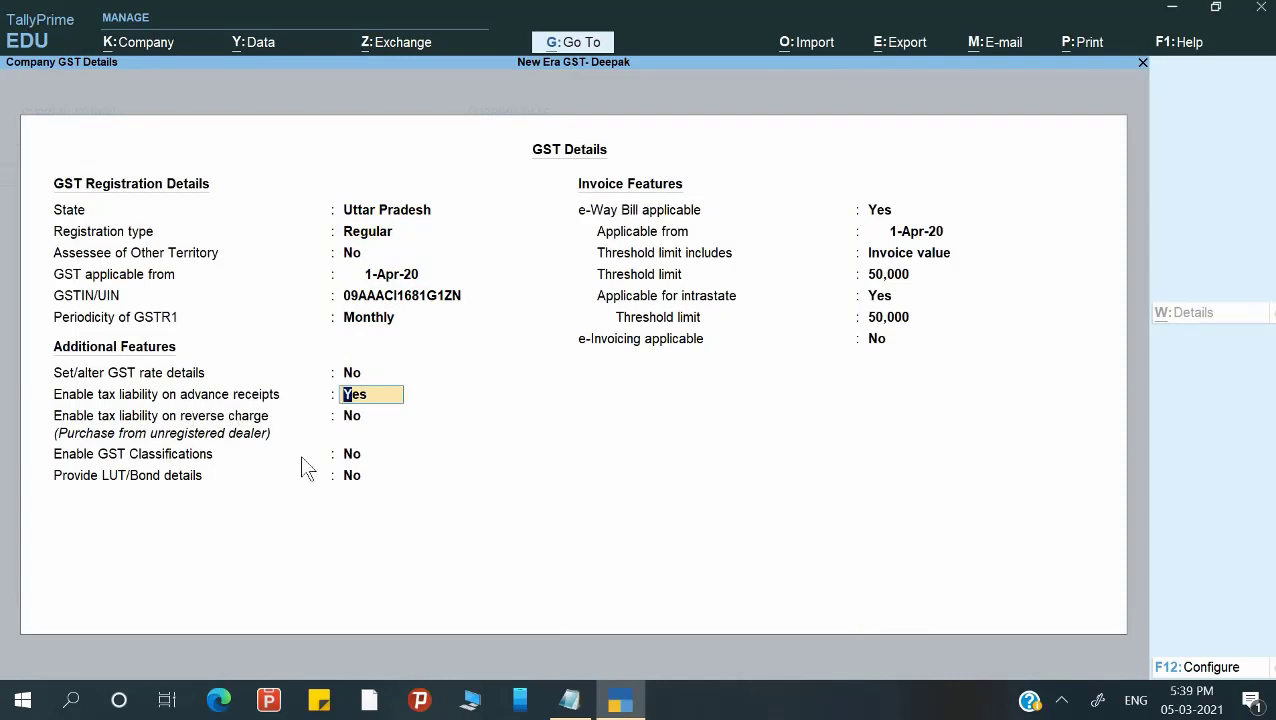
key(Return)
key(ctrl+a)
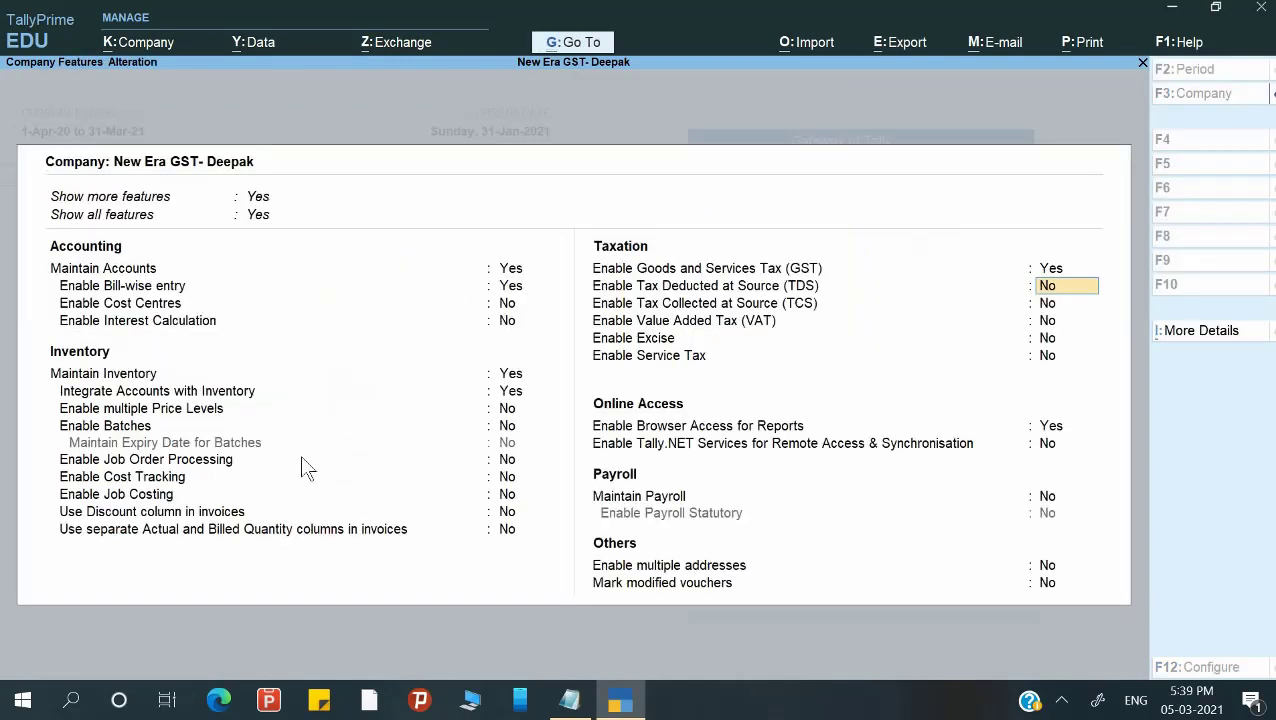
key(ctrl+a)
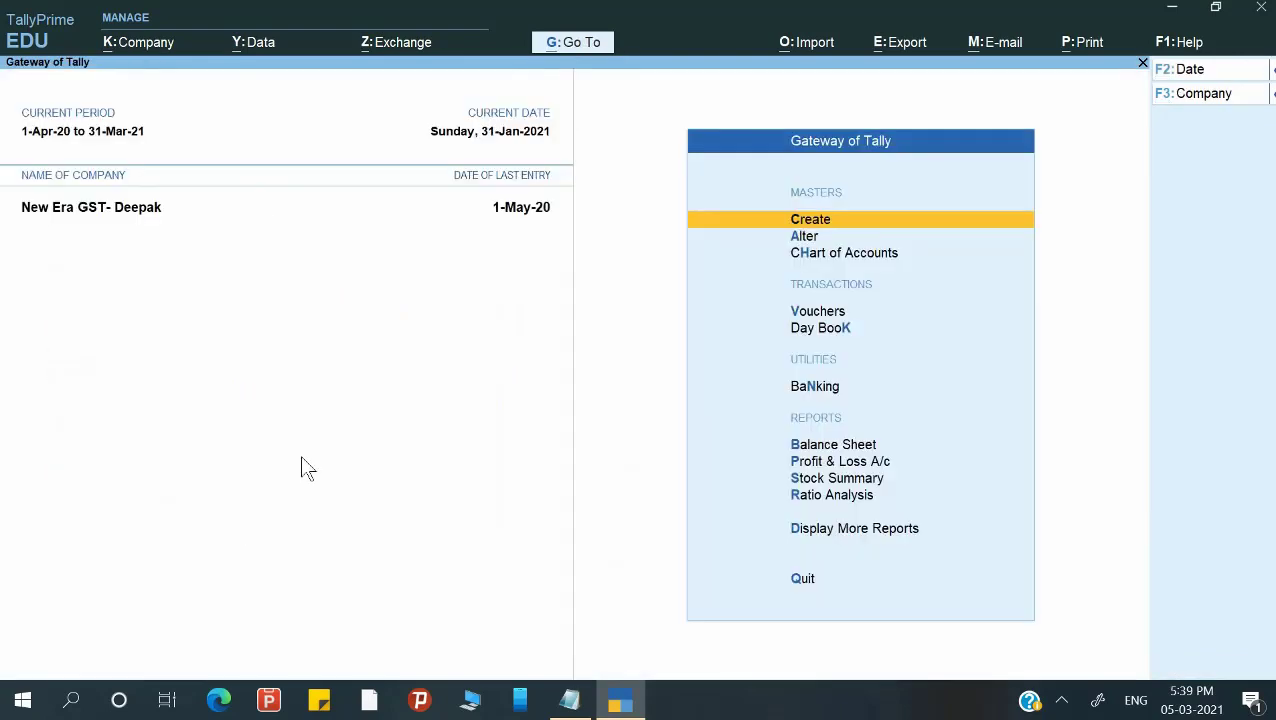
key(Escape)
key(Escape)
Create a new ledger with the customer's name under Sundry Debtors.
key(Return)
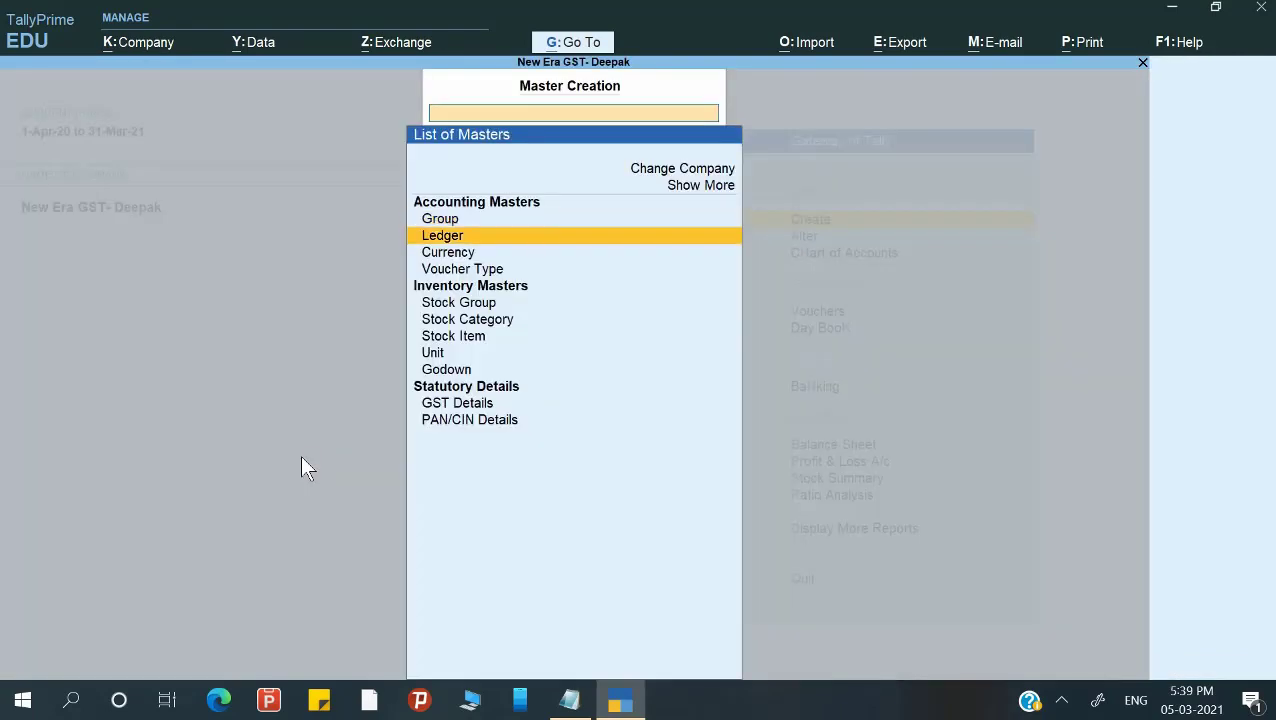
key(Return)
text(Mohit)
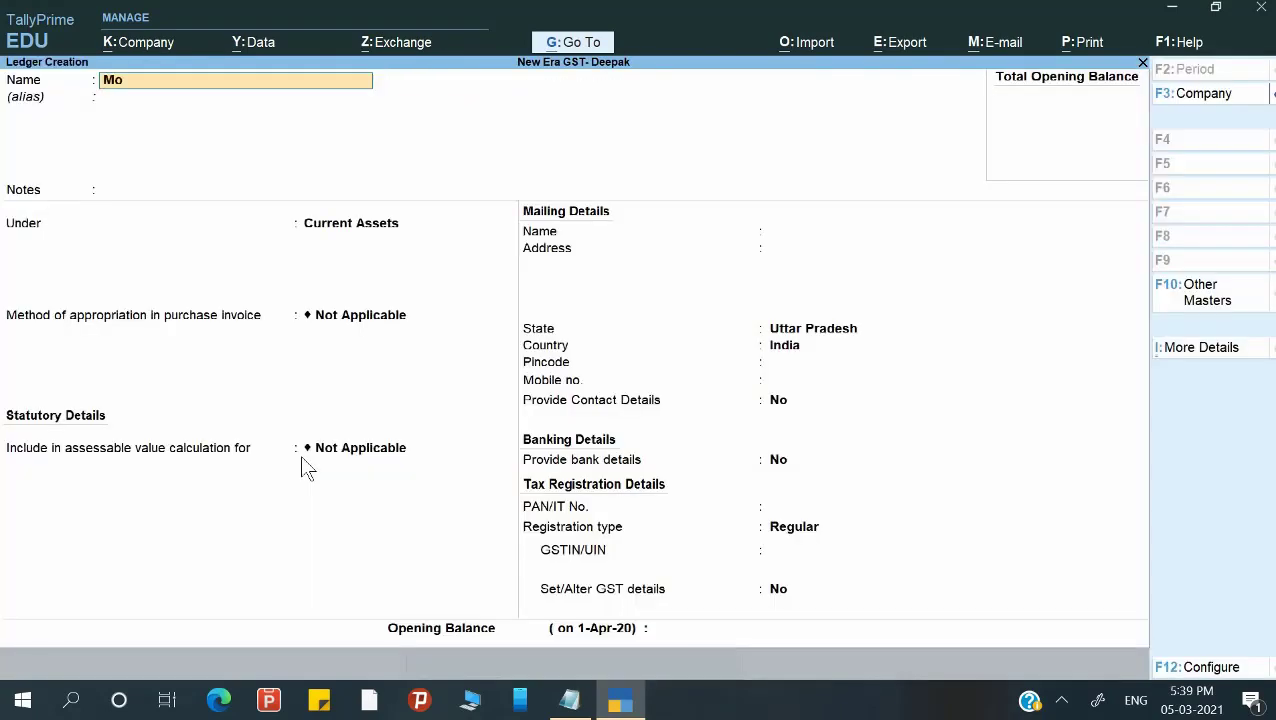
key(Return)
key(Return)
key(Return)
text(S)
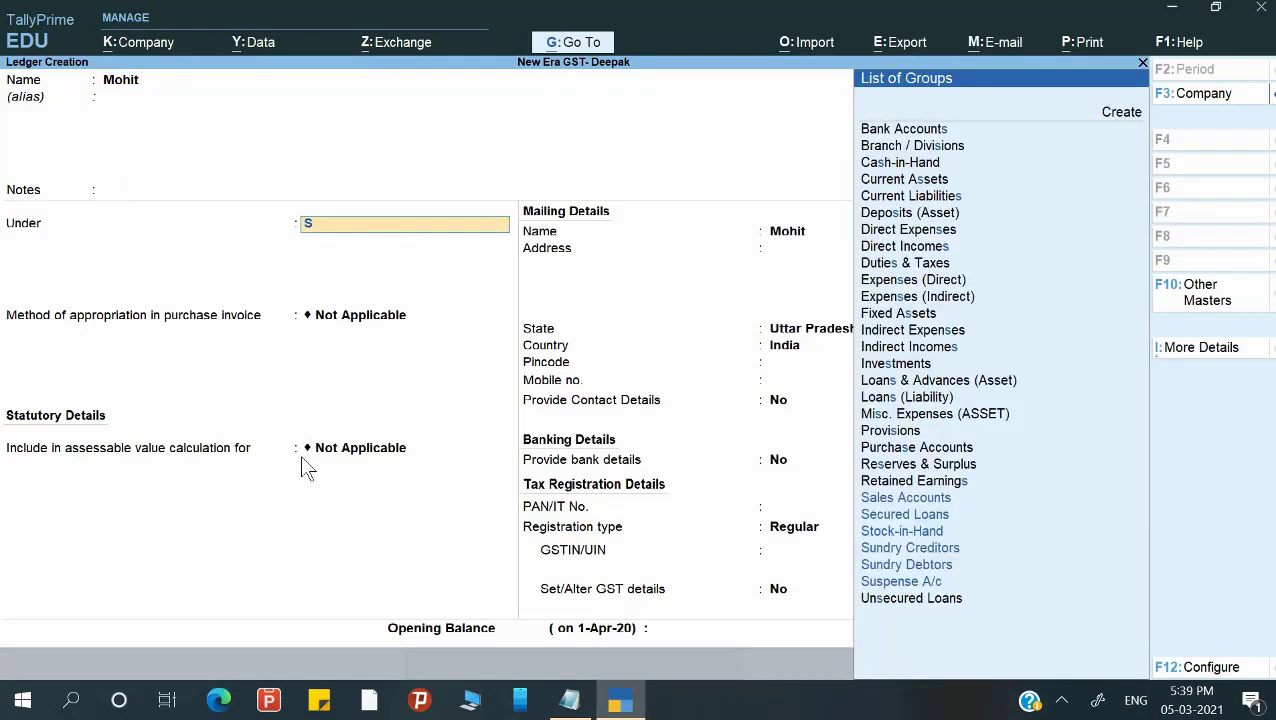
key(Down)
key(Down)
key(Down)
key(Down)
key(Down)
key(Return)
key(Return)
key(Return)
key(Return)
key(Return)
key(Return)
key(Return)
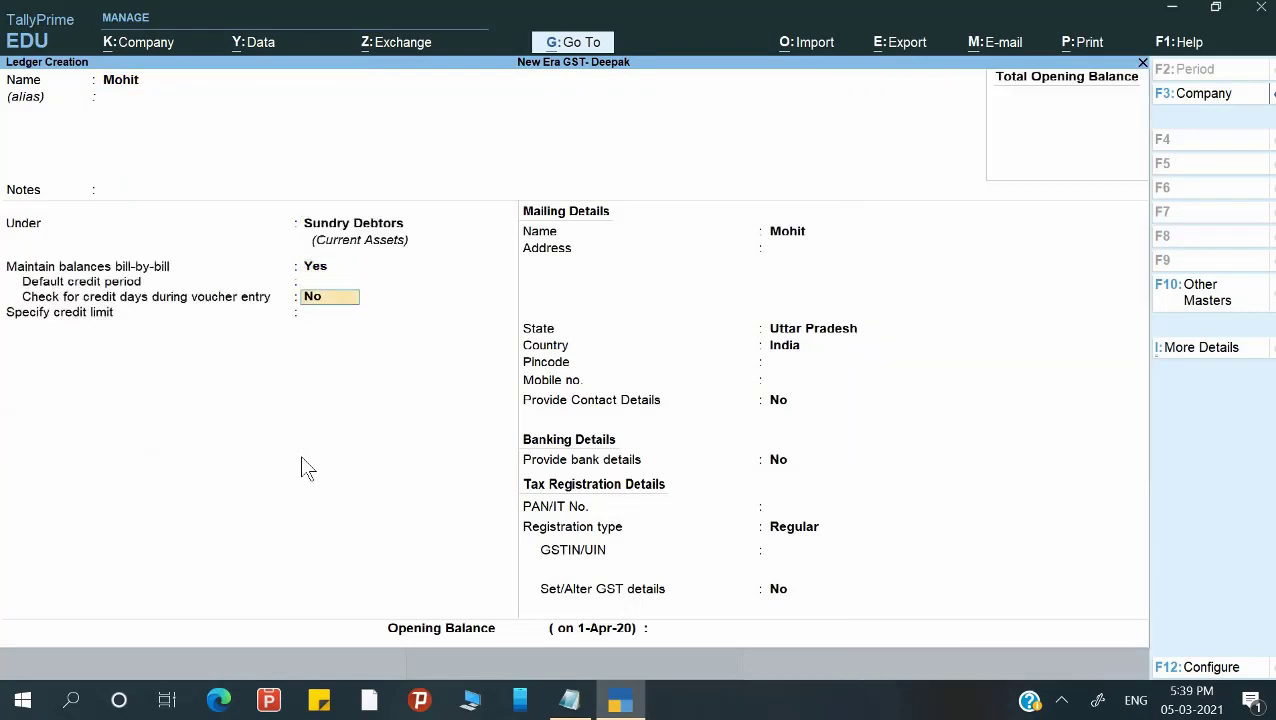
Set the ledger's registration type to Consumer and save it.
key(Return)
key(Return)
key(Return)
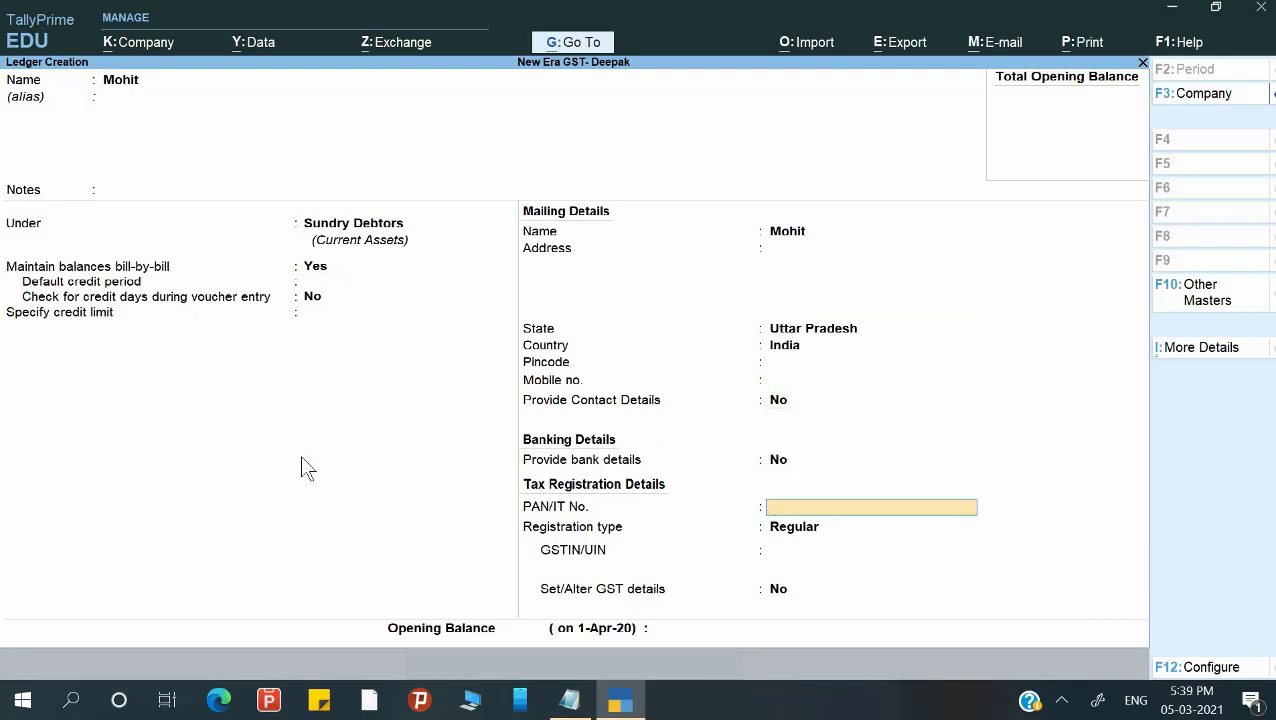
key(Return)
key(Up)
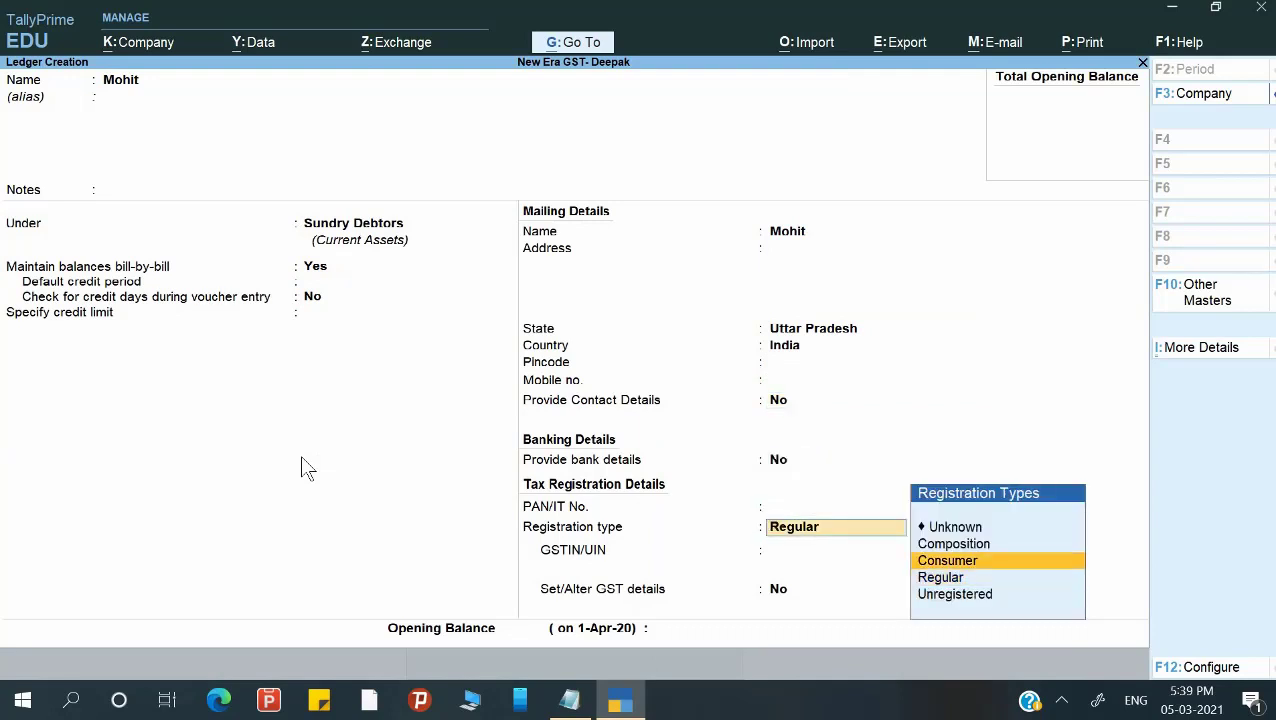
key(Return)
key(ctrl+a)
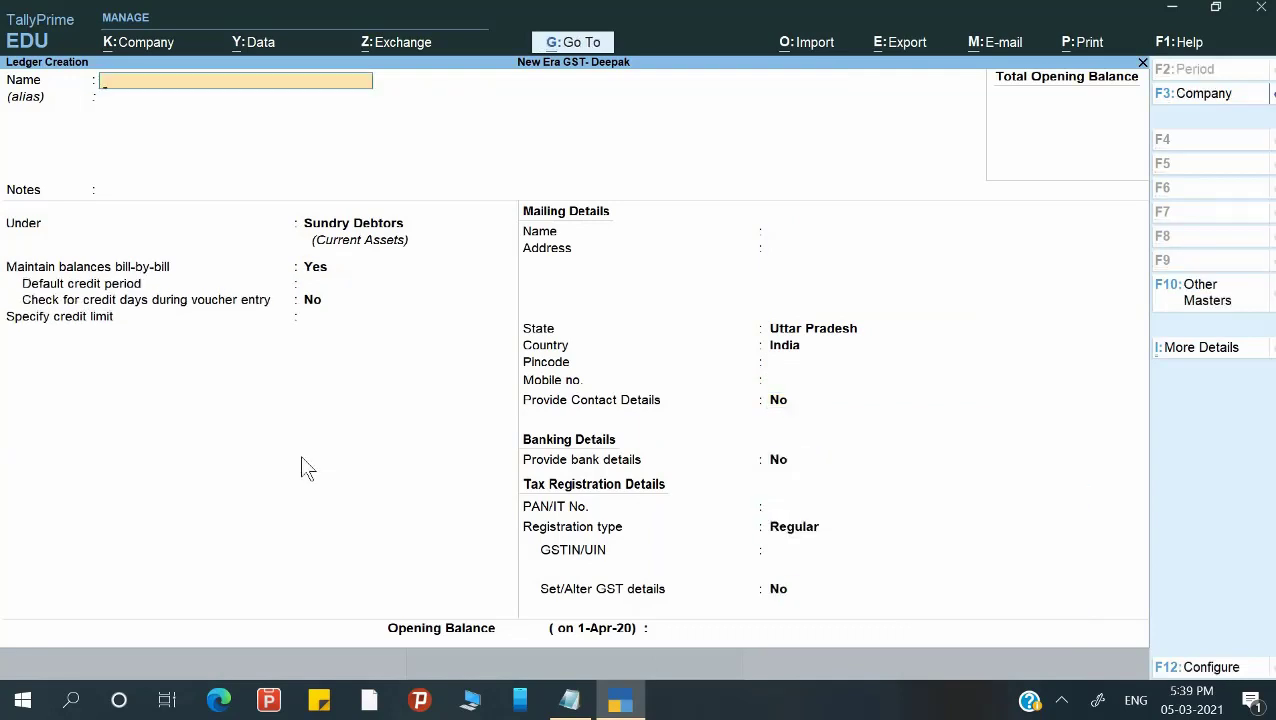
key(Escape)
key(Escape)
key(Escape)
key(Escape)
key(Down)
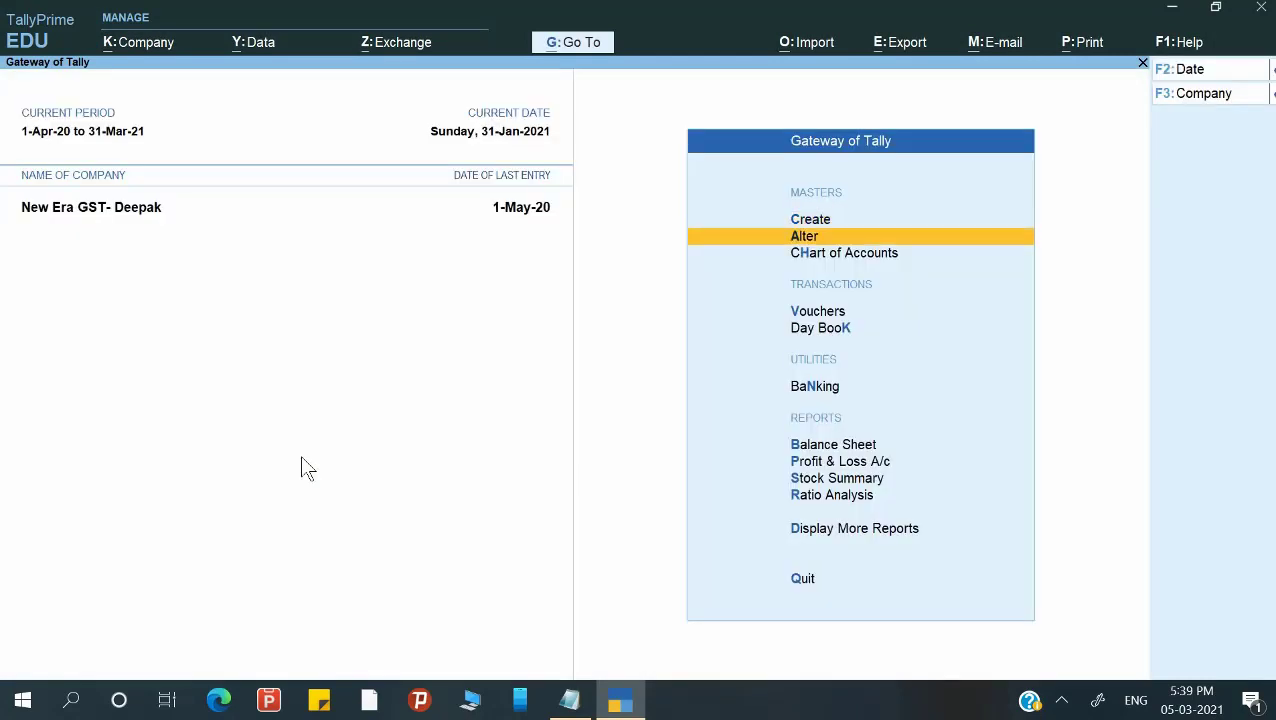
Start a Receipt voucher dated 1 January.
key(Down)
key(Down)
key(Return)
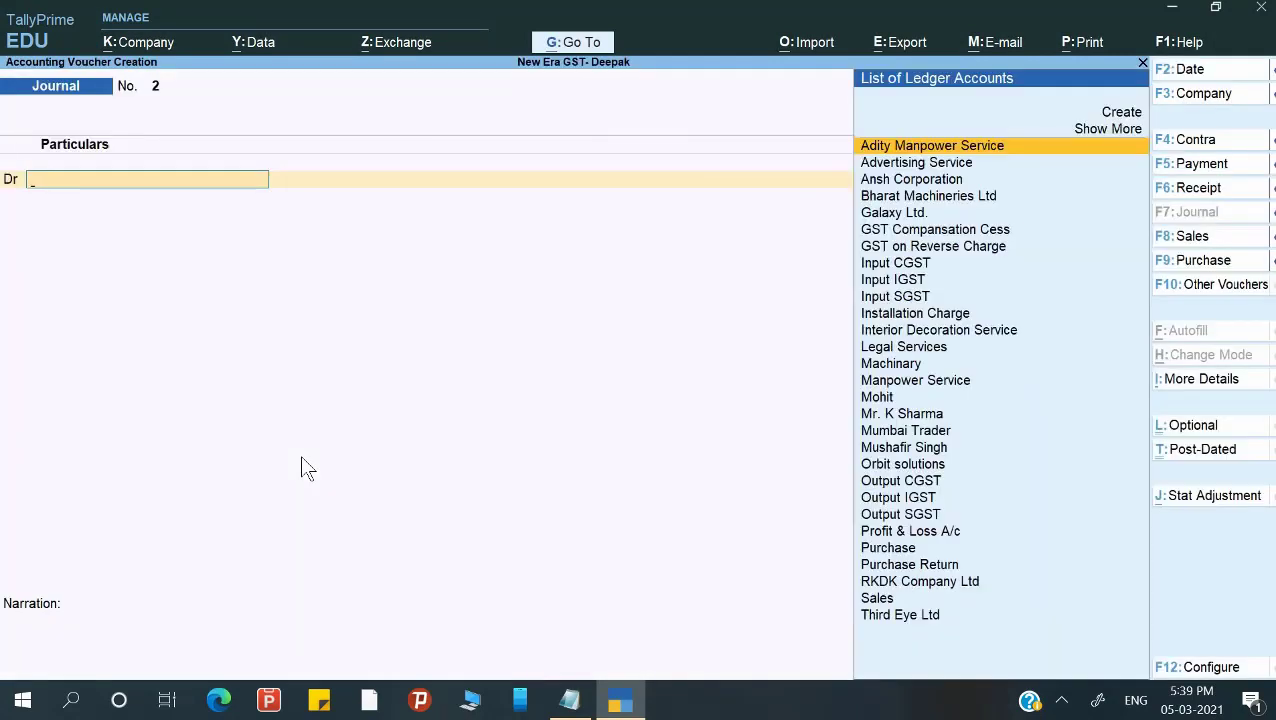
key(F6)
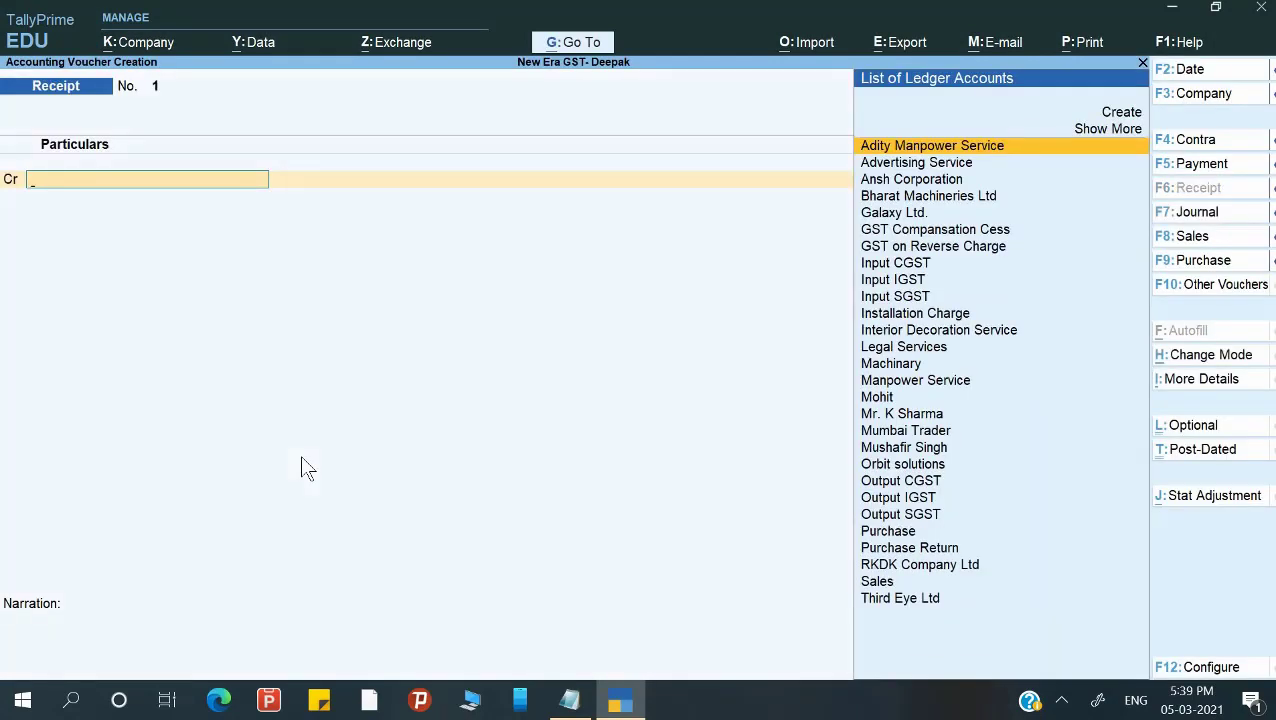
key(F2)
text(1-1)
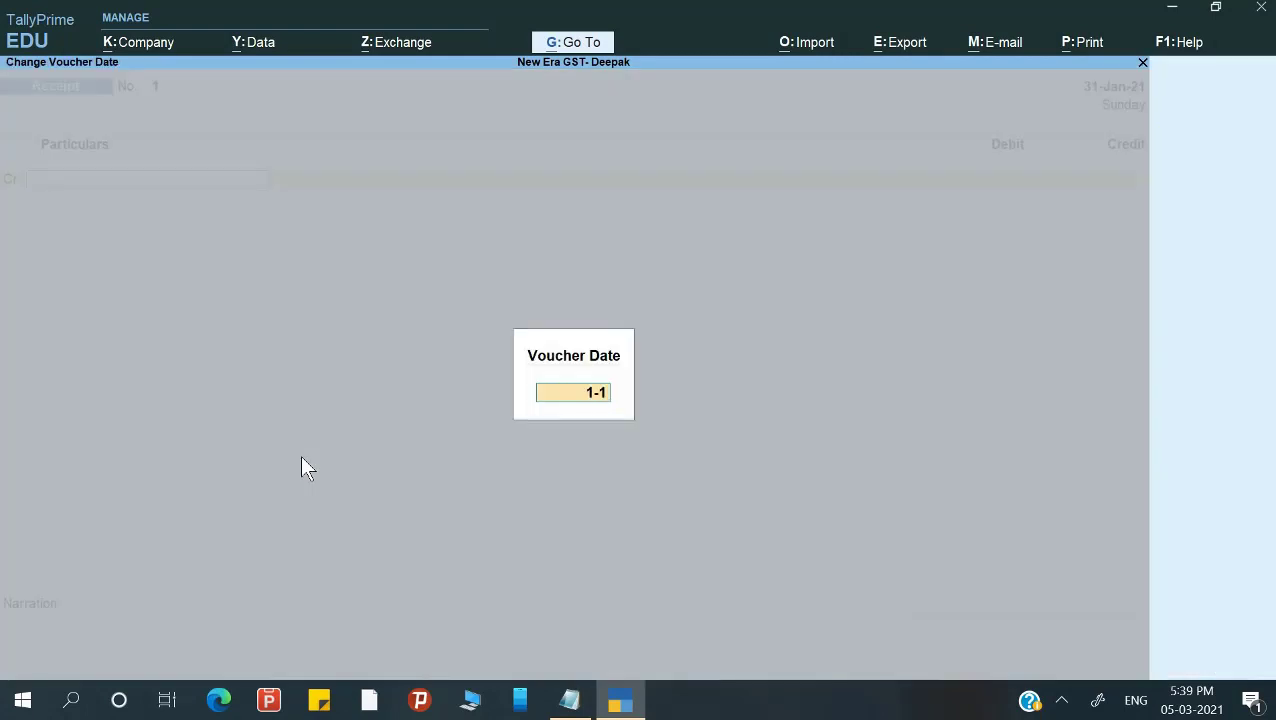
key(Return)
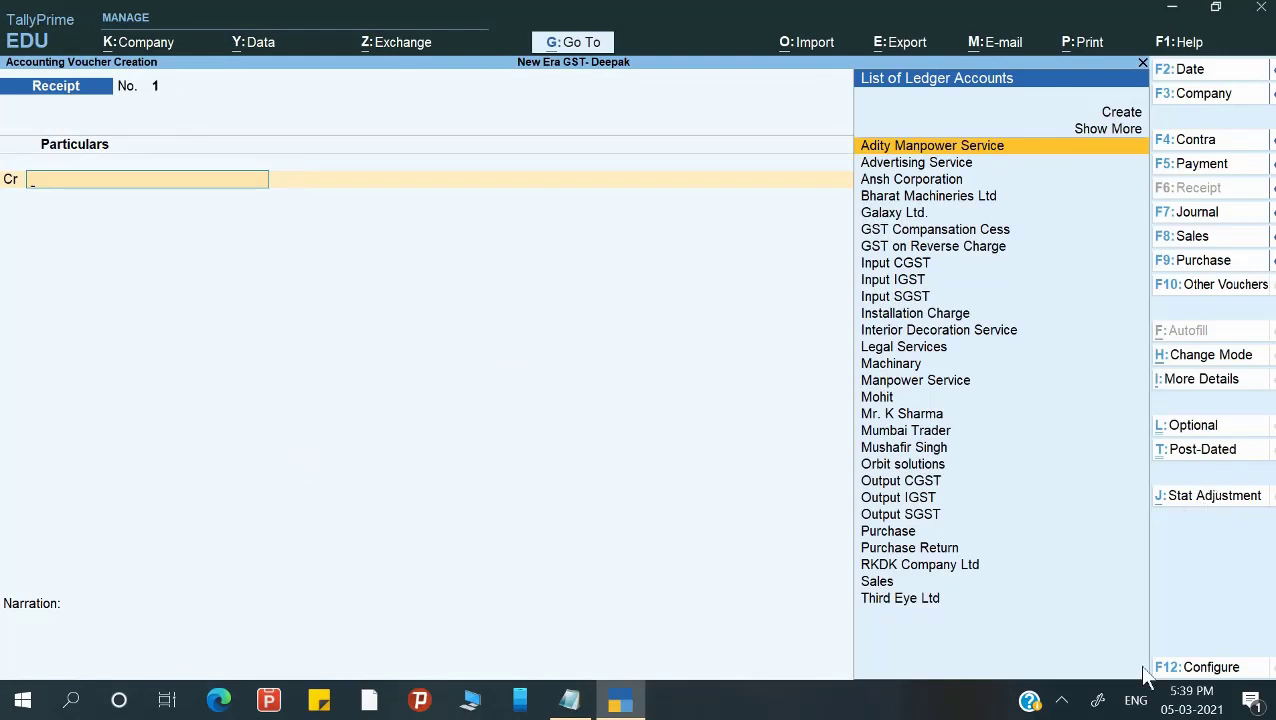
Mark the receipt as an Advance Receipt and credit the customer's ledger.
key(alt+j)
key(Down)
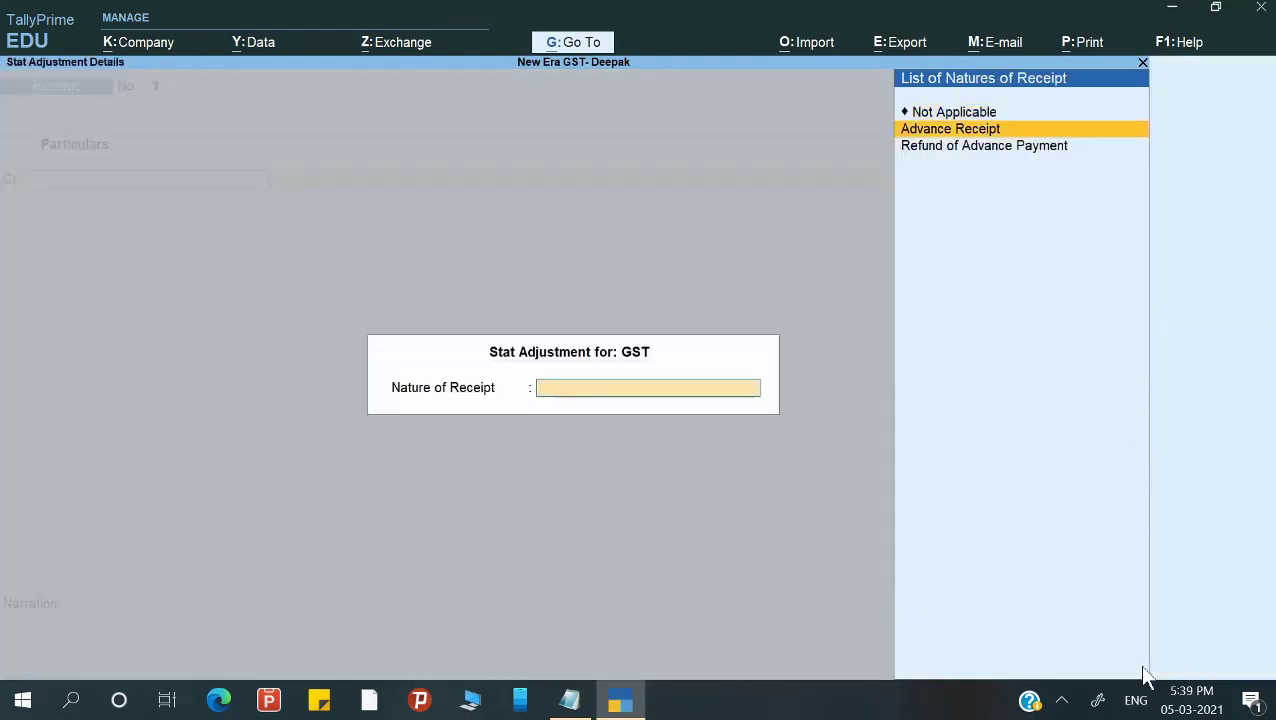
key(Return)
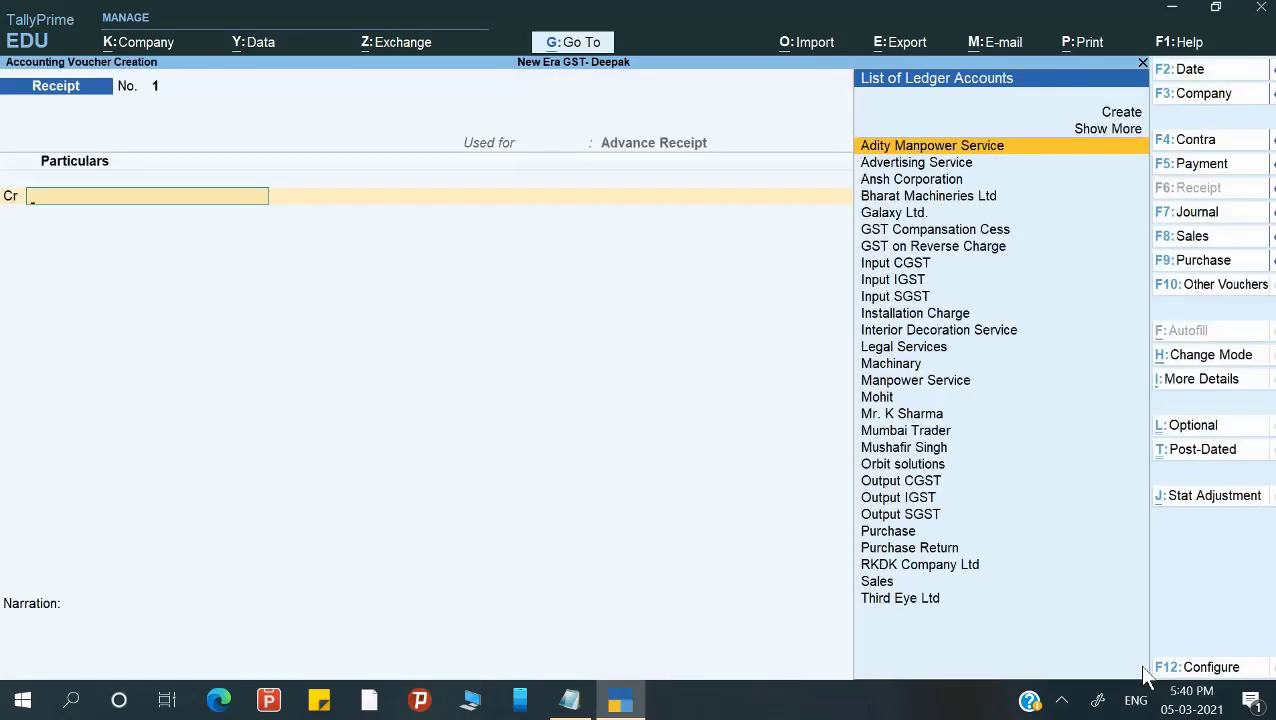
text(Moh)
key(Return)
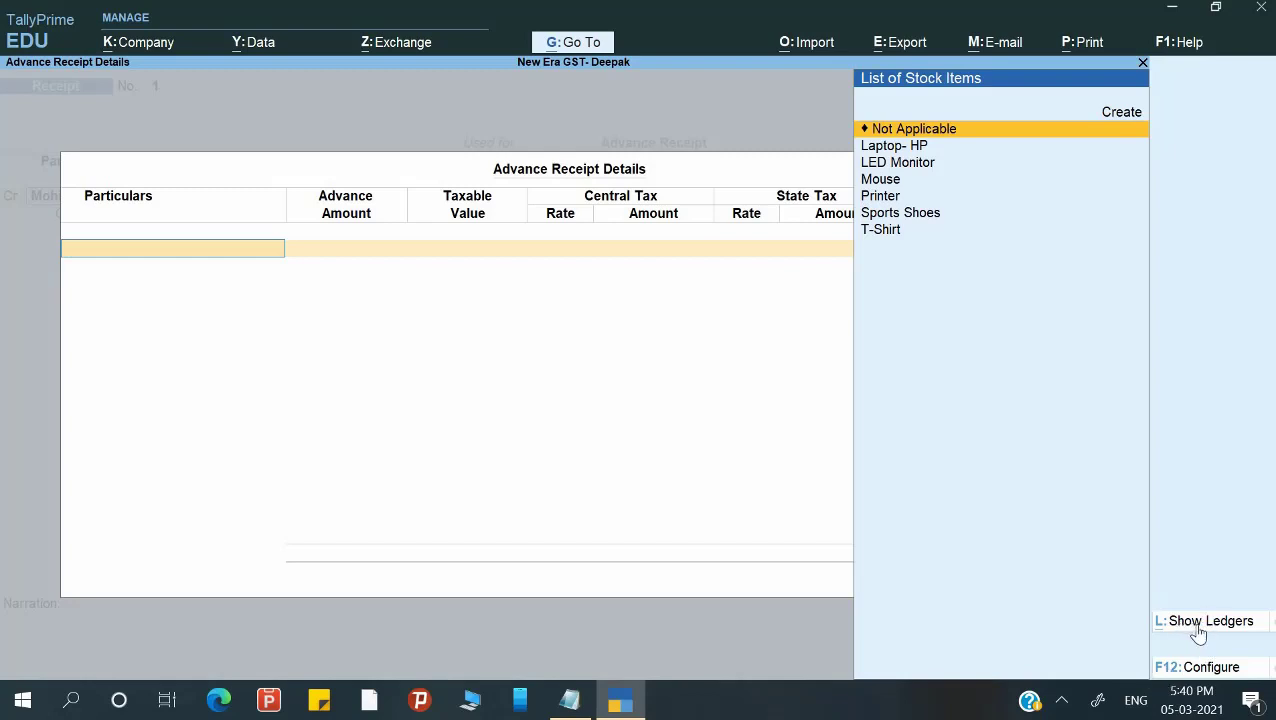
Enter a 1,18,000 advance for the Interior Decoration Service ledger and credit the customer 1,18,000.00.
key(Down)
key(Down)
key(Down)
key(Down)
key(Down)
key(Down)
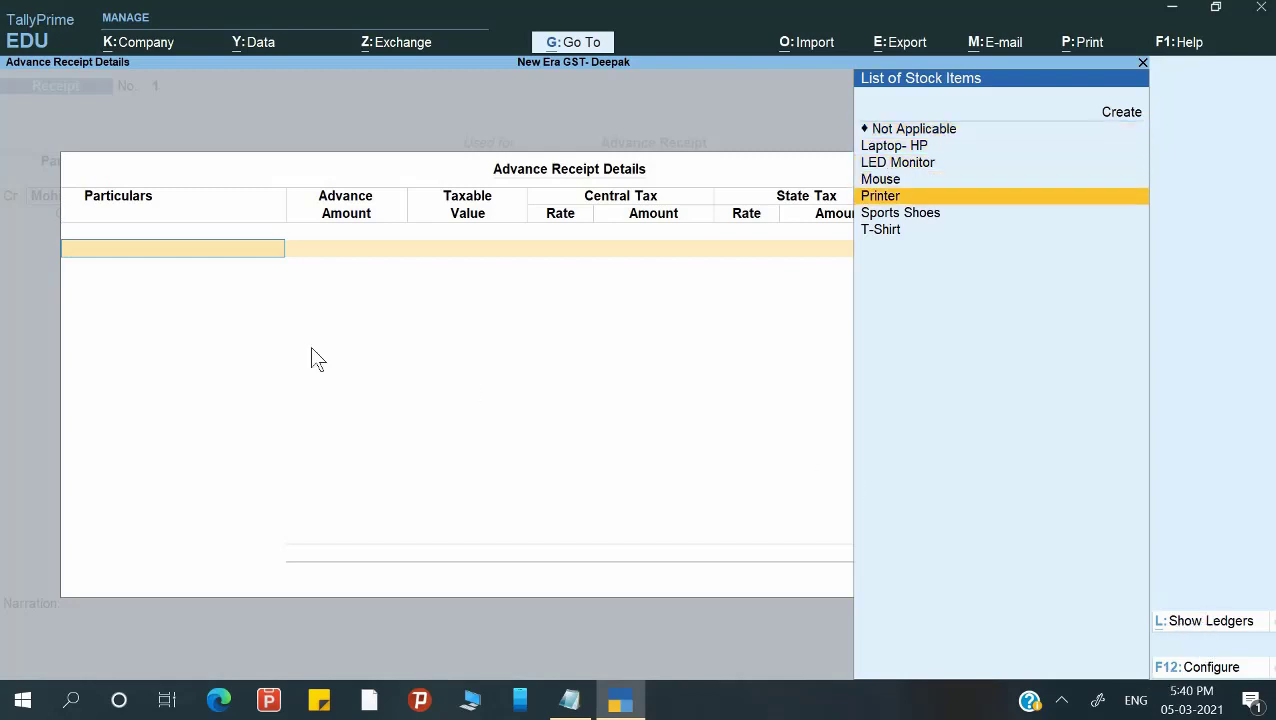
key(Up)
key(Up)
key(Up)
key(Up)
key(Up)
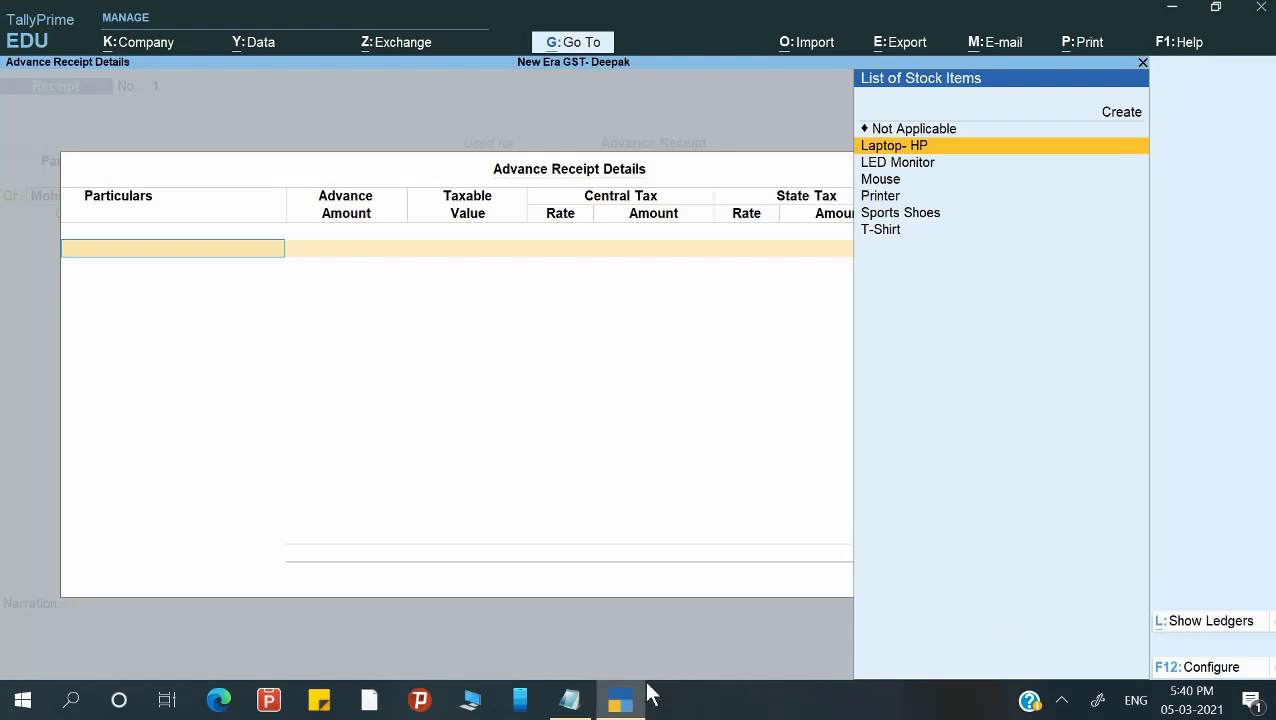
key(ctrl+l)
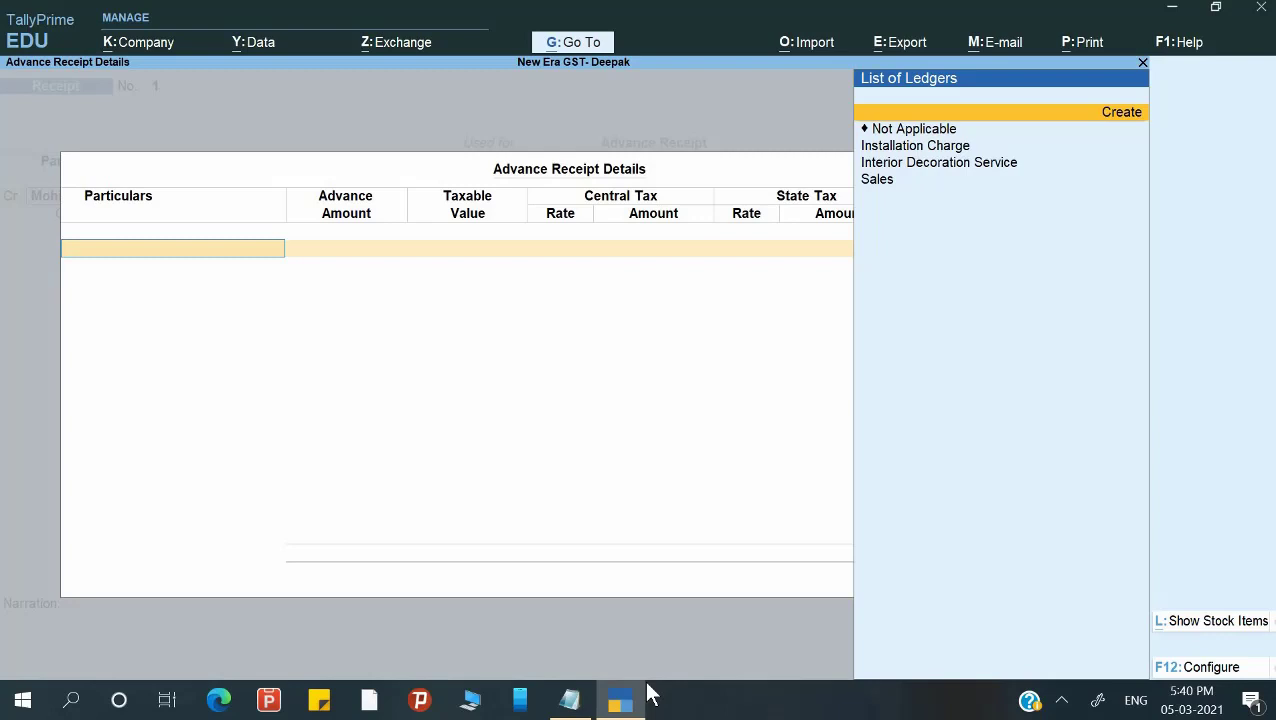
key(Down)
key(Down)
key(Down)
key(Down)
key(Up)
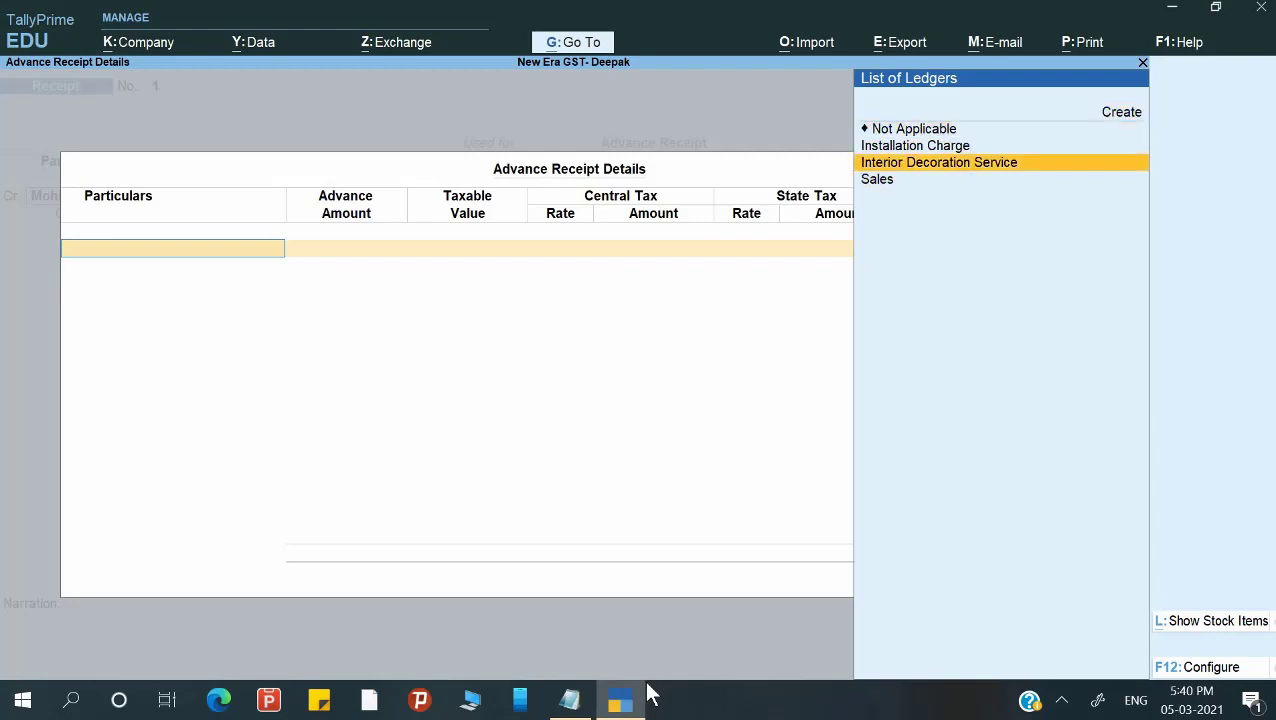
key(Return)
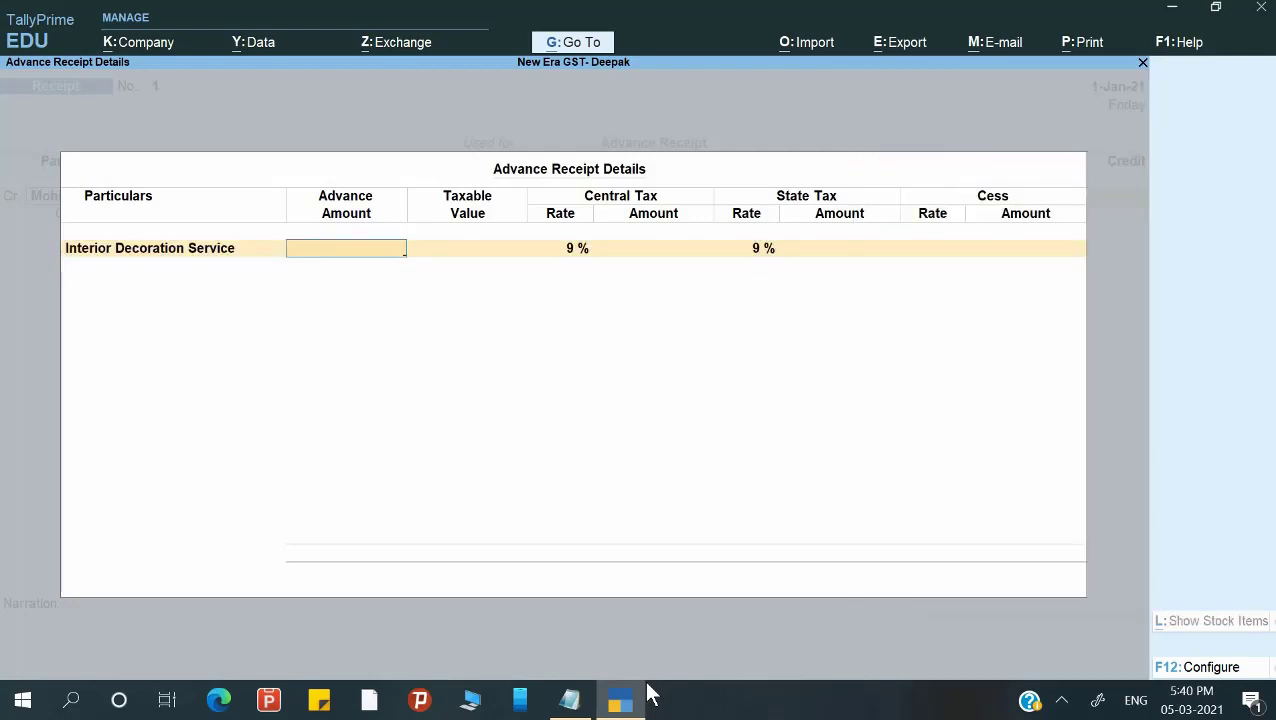
text(118000)
key(Return)
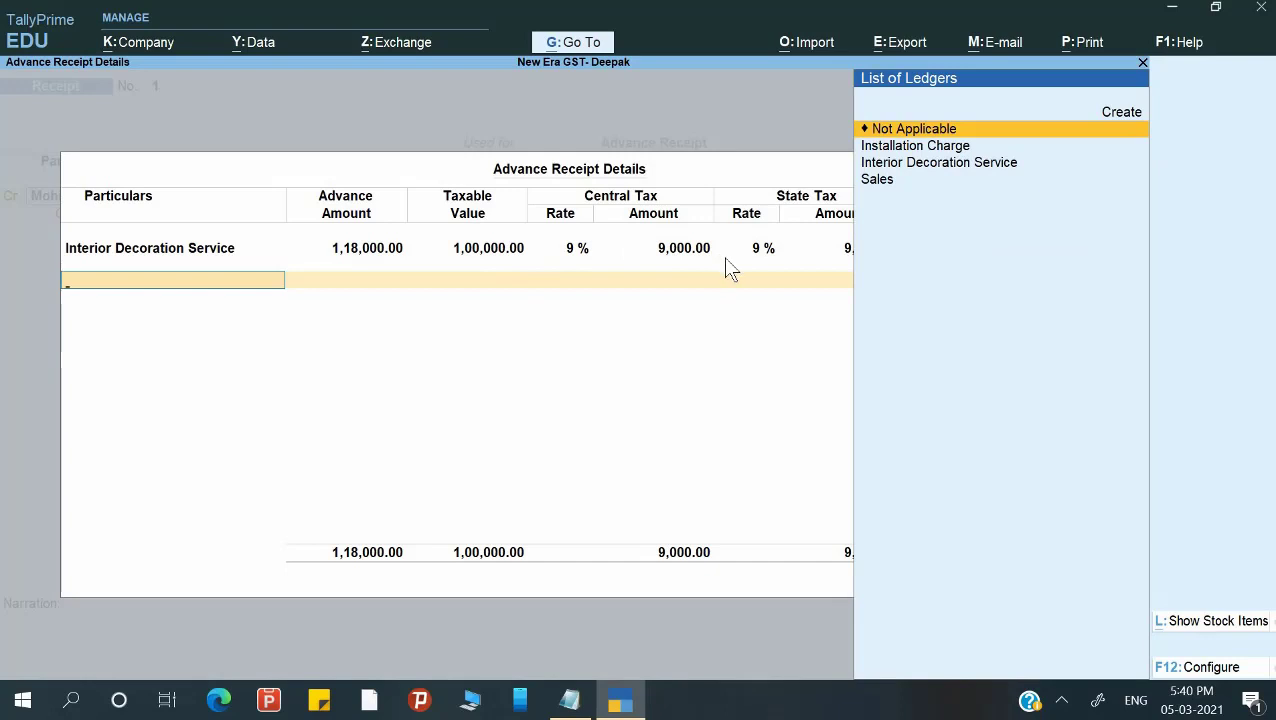
key(Return)
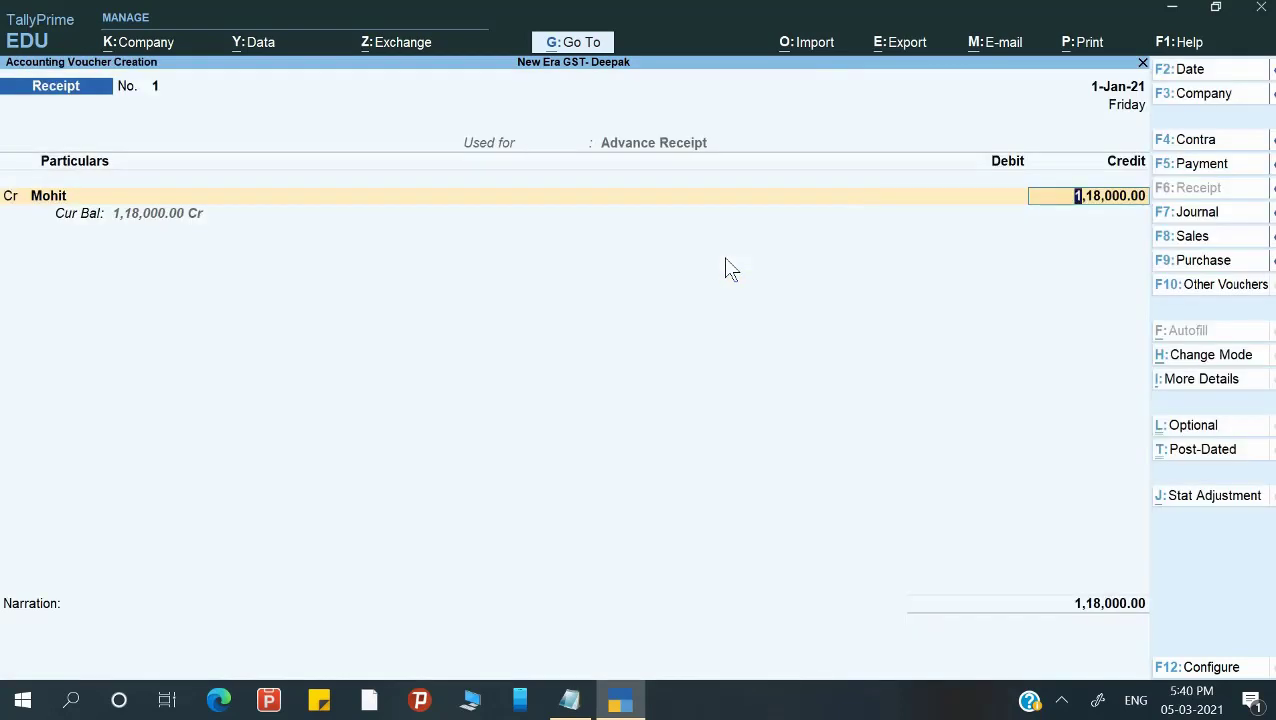
key(Return)
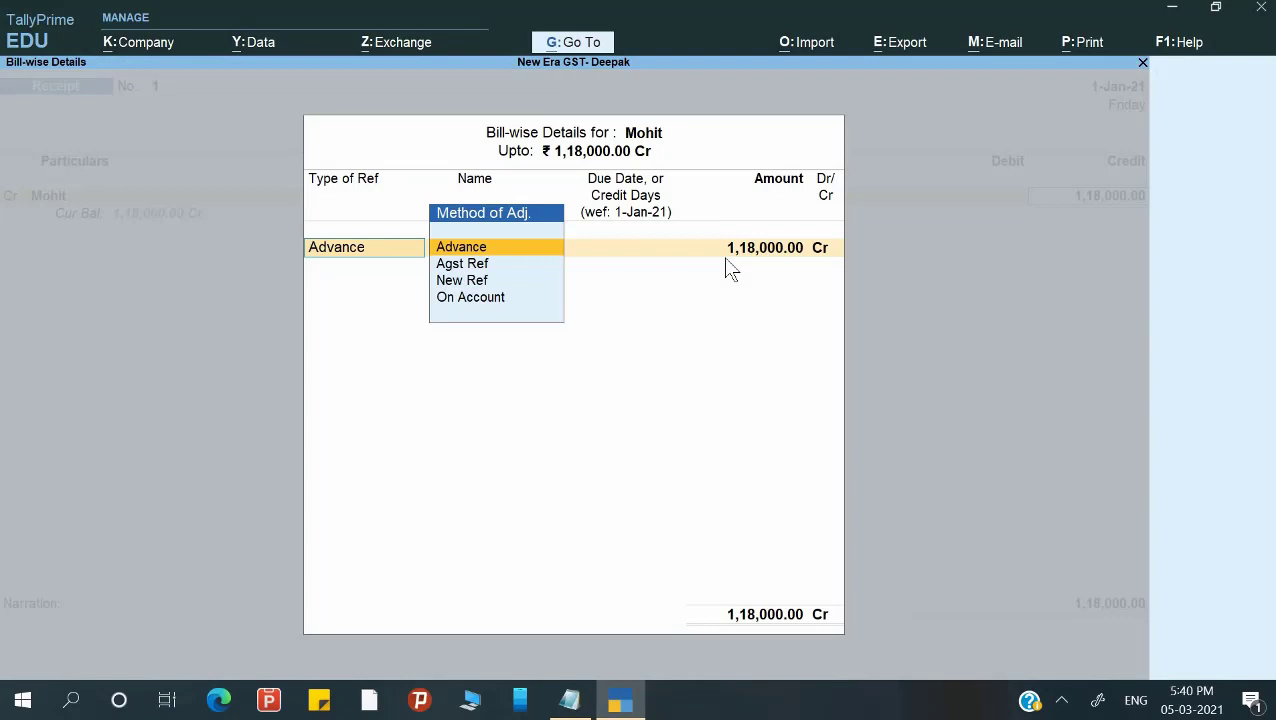
Add an Advance bill reference named Adv/01.
key(Return)
text(Adv)
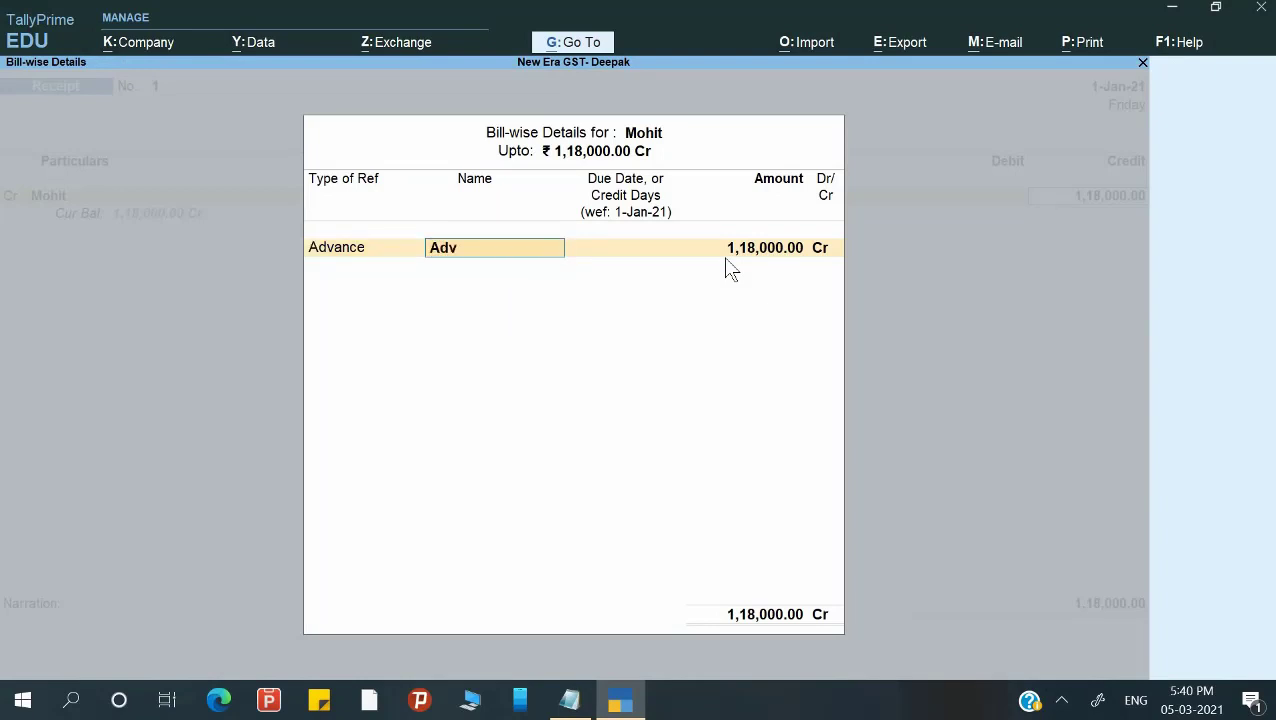
text(/01)
key(Return)
key(Return)
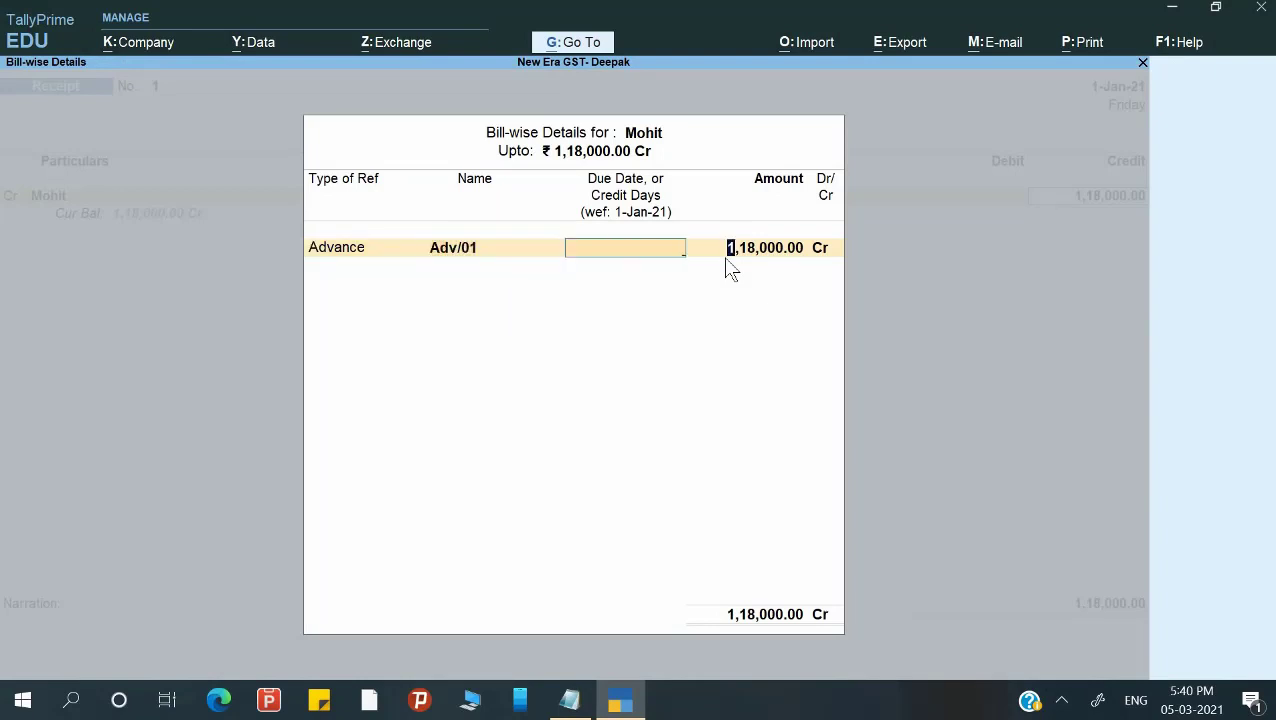
key(Return)
key(Return)
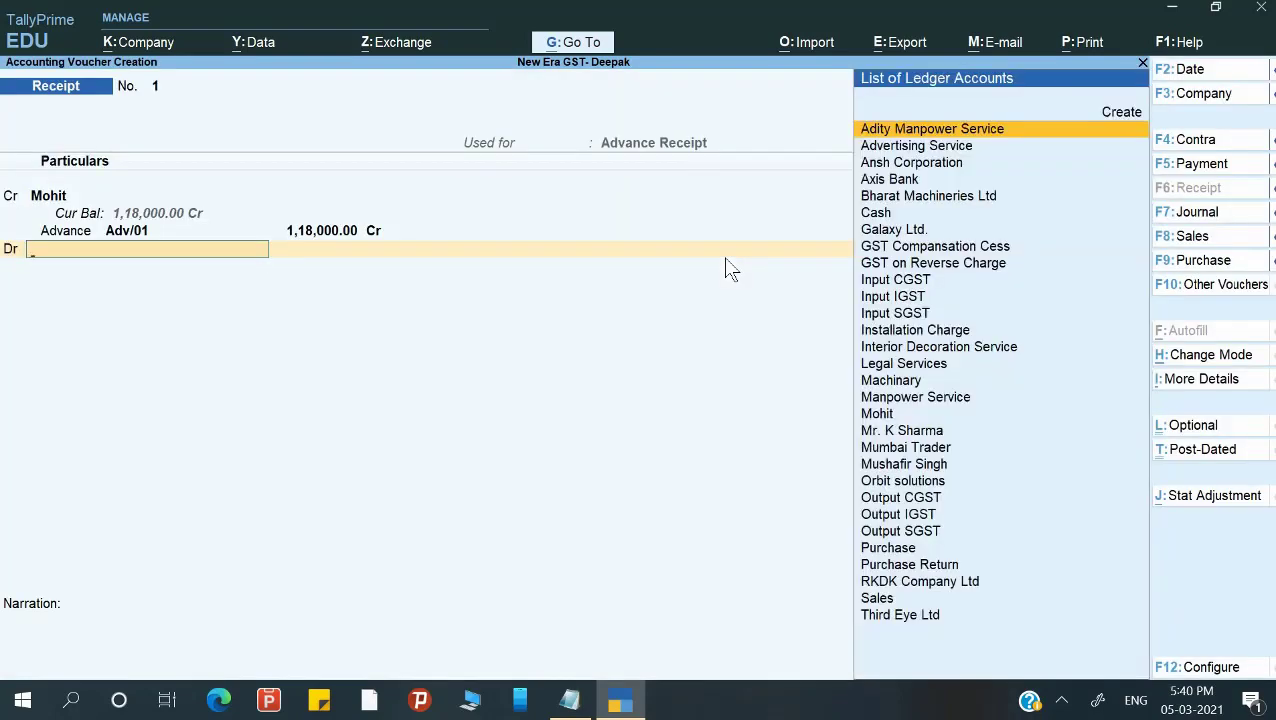
Debit Axis Bank 1,18,000.00, add narration 'Being advance rec. againsed supply of service', and save.
key(Down)
key(Down)
key(Down)
key(Return)
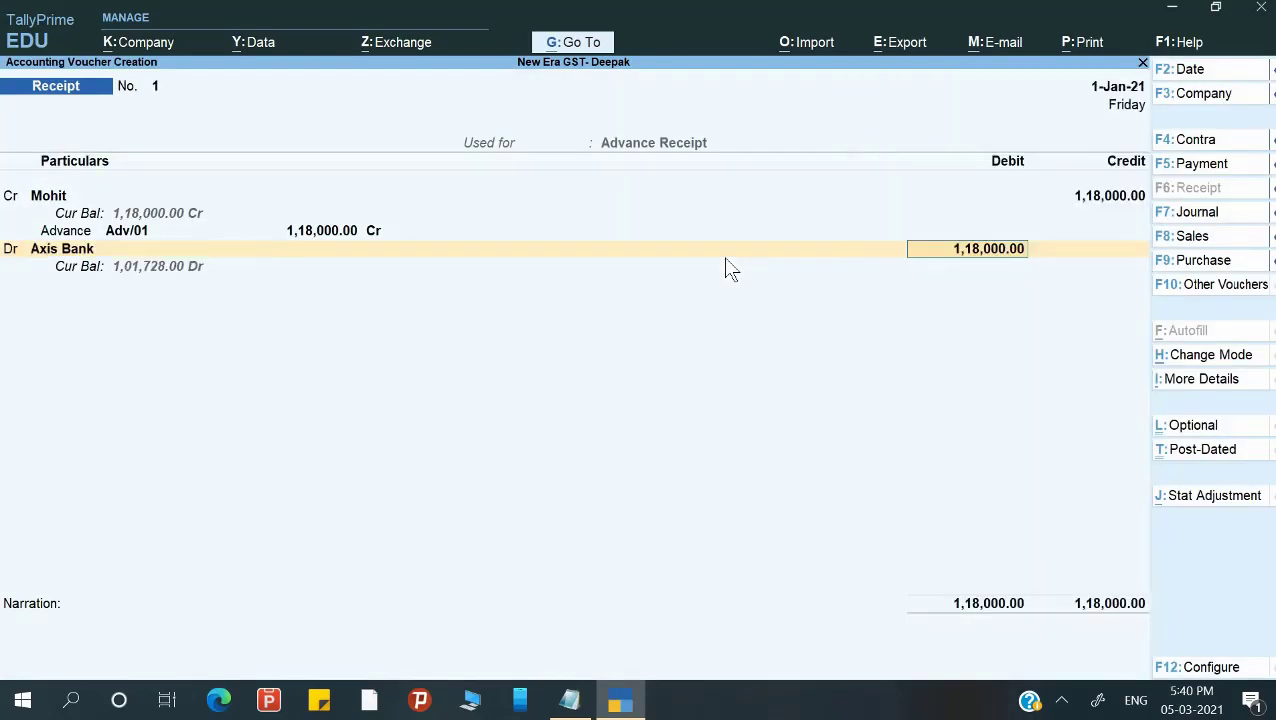
key(Return)
text(Being)
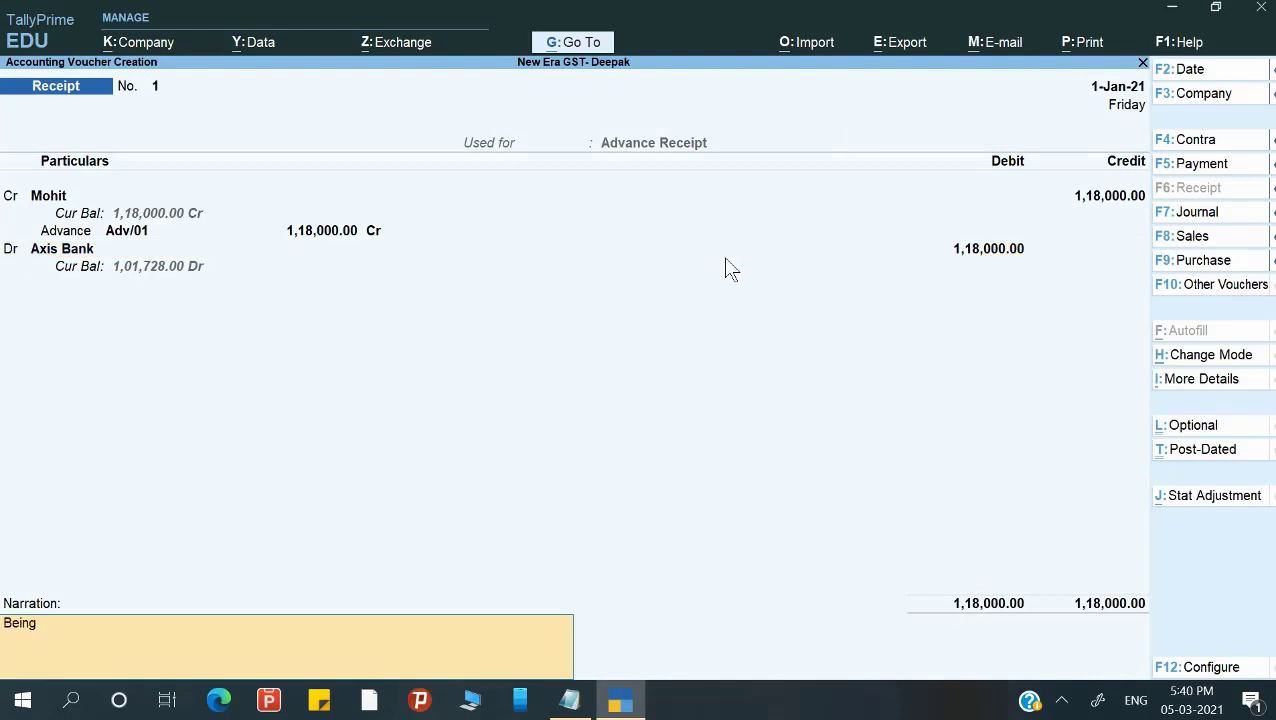
text( advance rec. againse)
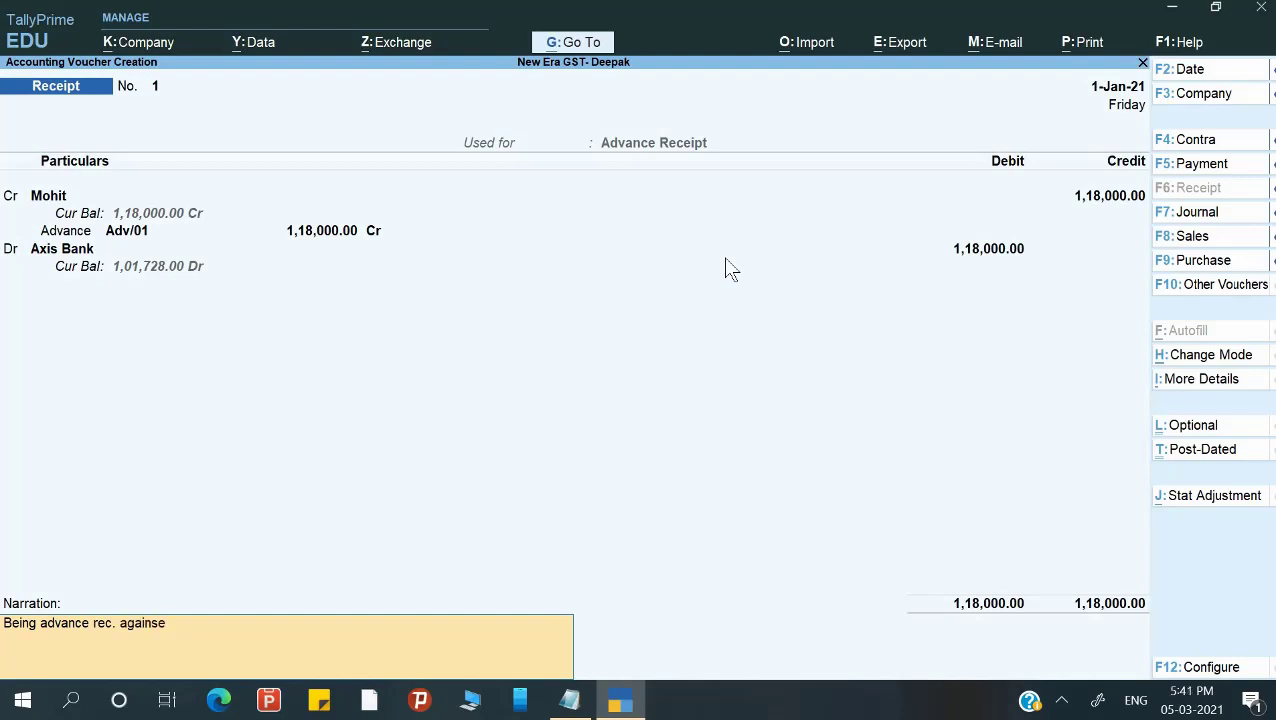
text(d supply of service)
key(Return)
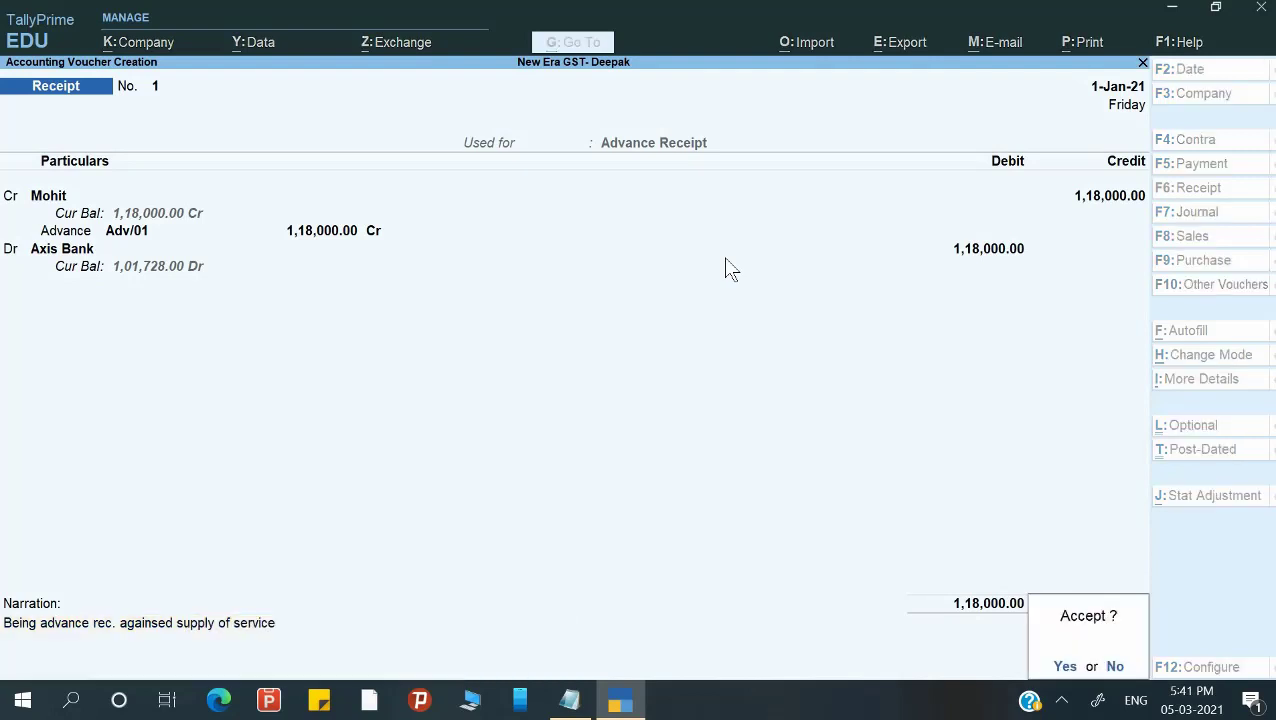
key(Return)
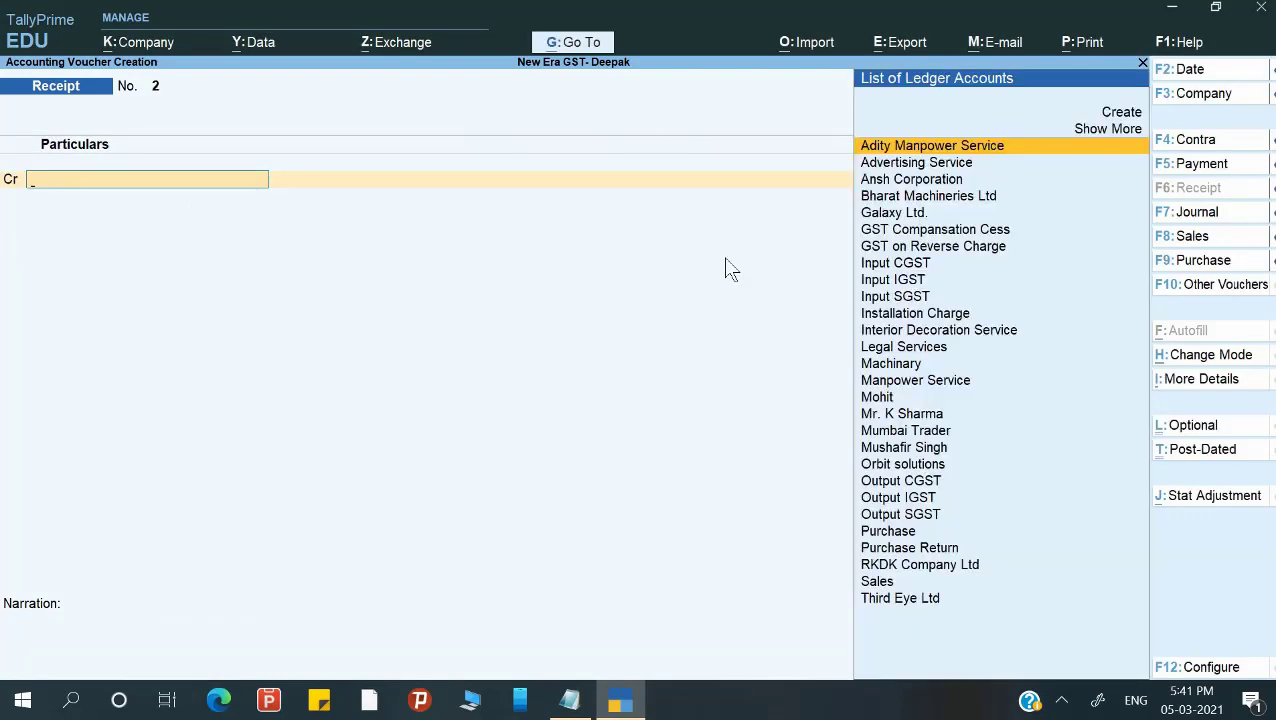
Open the GSTR-1 report from the GST reports.
key(Escape)
key(Up)
key(Up)
key(Up)
key(Down)
key(Down)
key(Down)
key(Down)
key(Down)
key(Down)
key(Down)
key(Down)
key(Down)
key(Down)
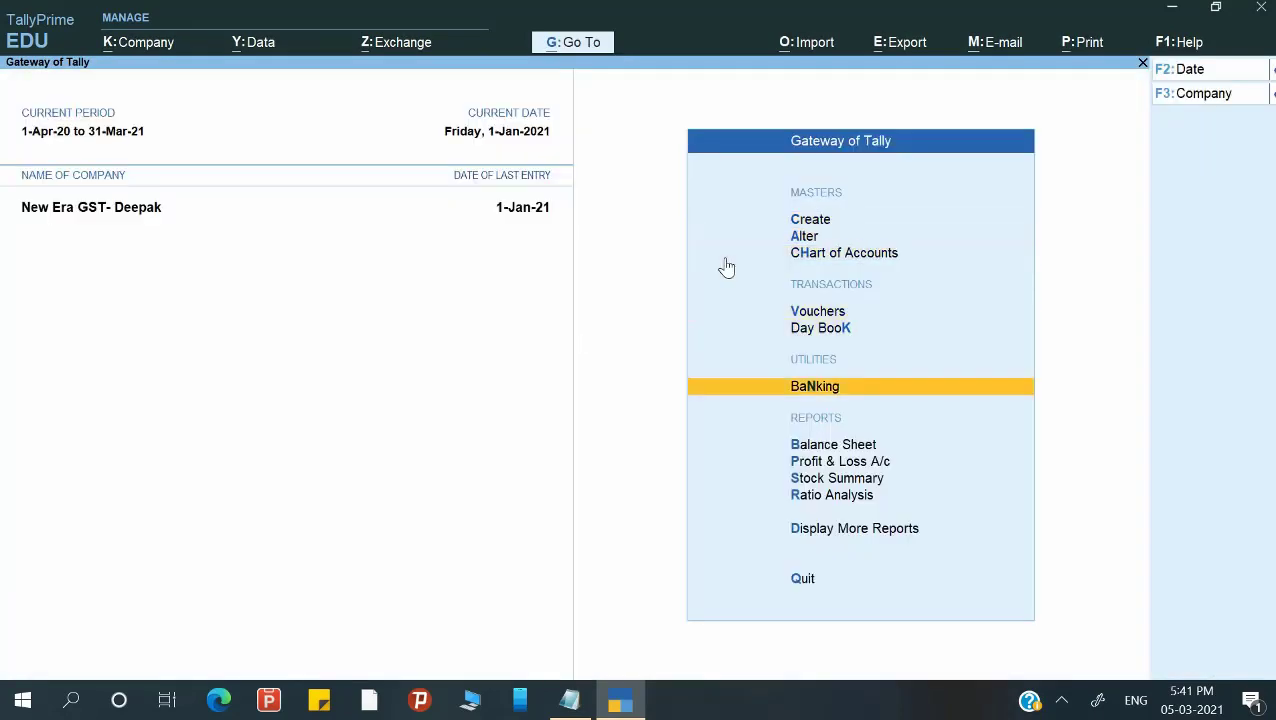
key(Return)
key(Down)
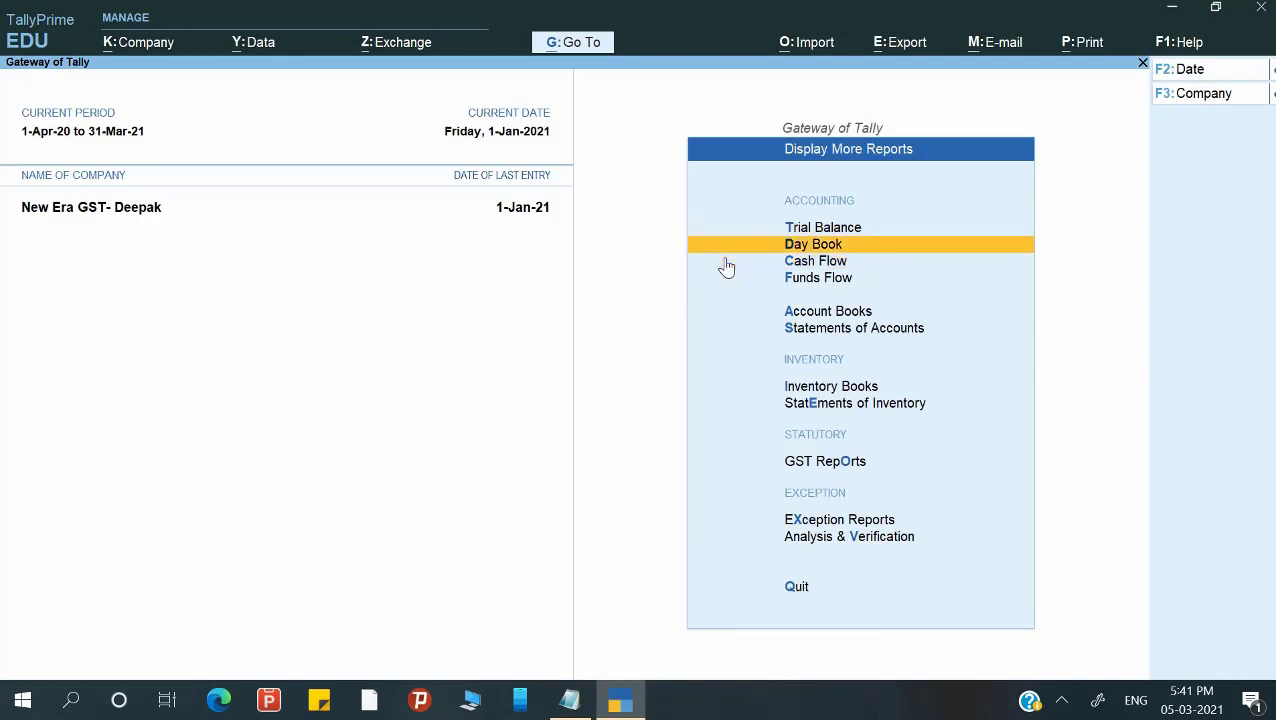
key(o)
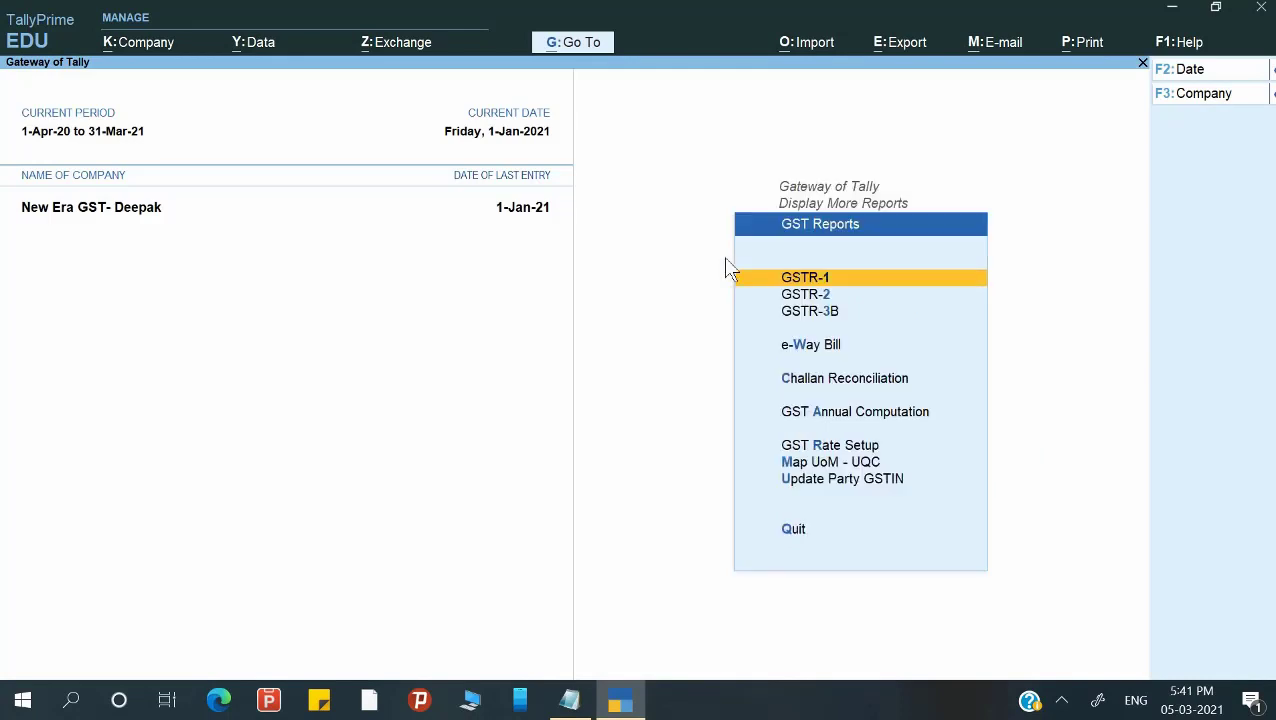
key(Return)
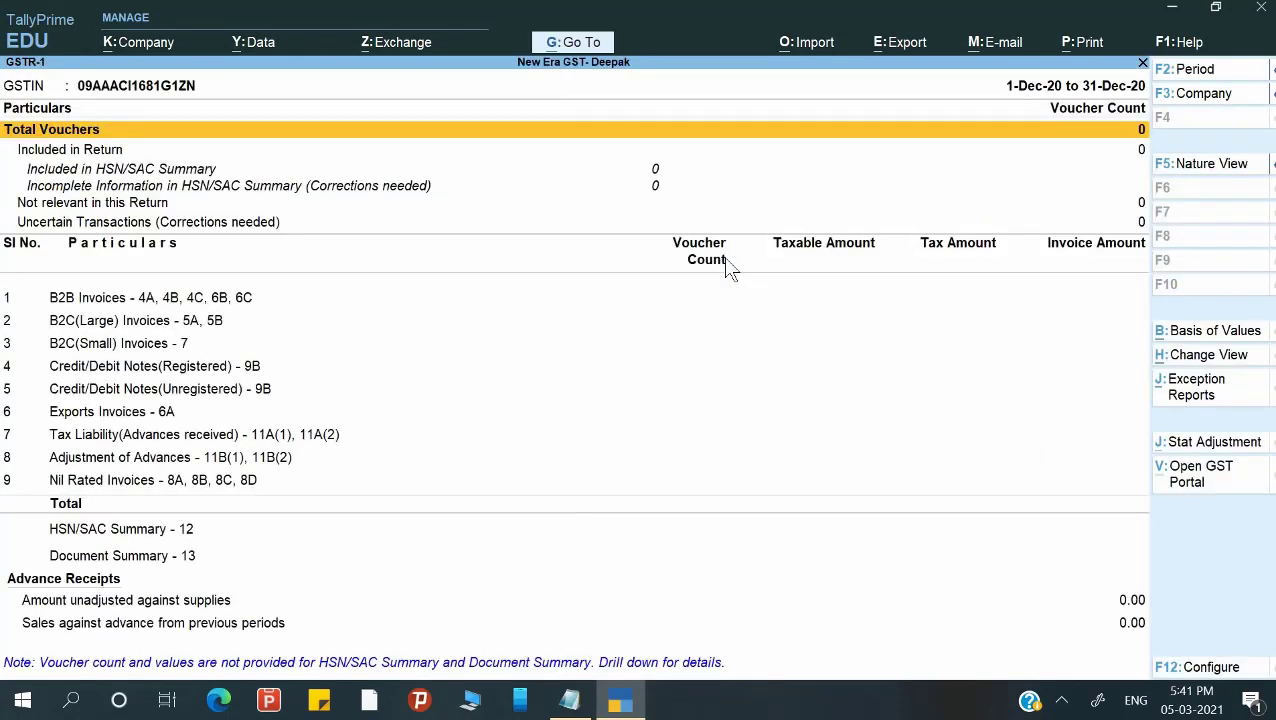
Set the GSTR-1 period to 1-1-2021 through 31-1-2021.
key(alt+F2)
text(1)
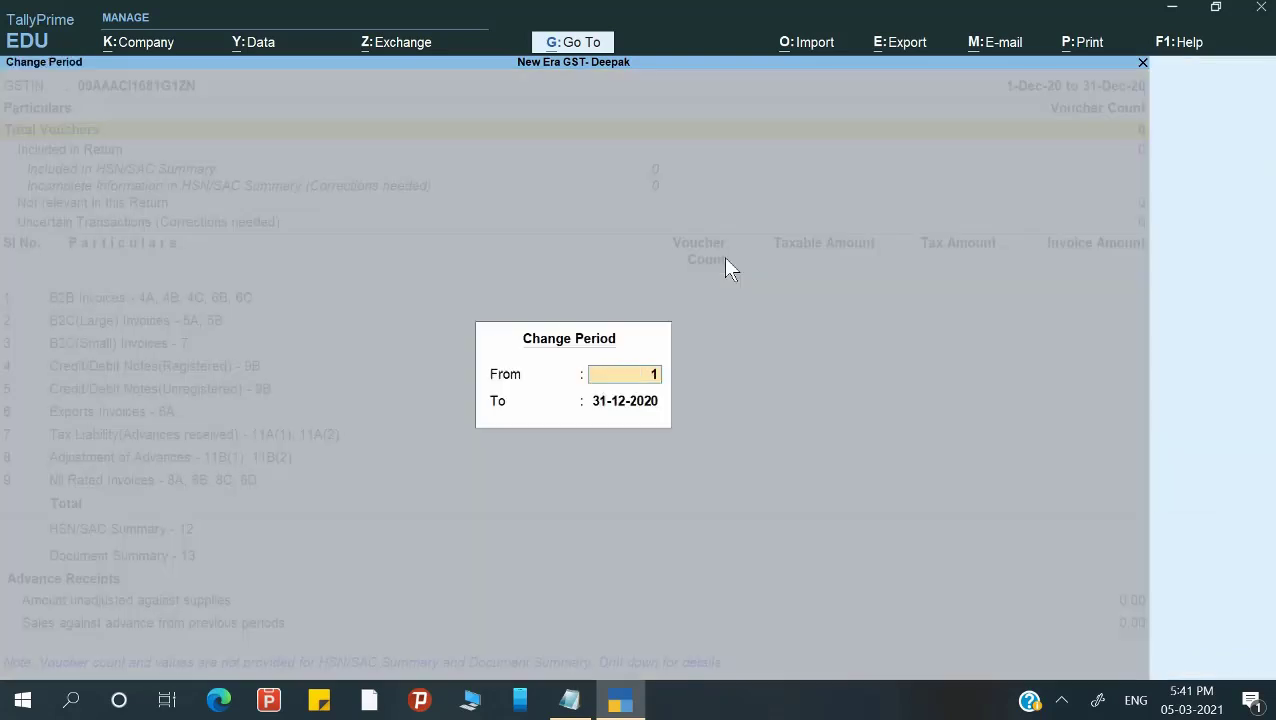
text(-1)
key(Return)
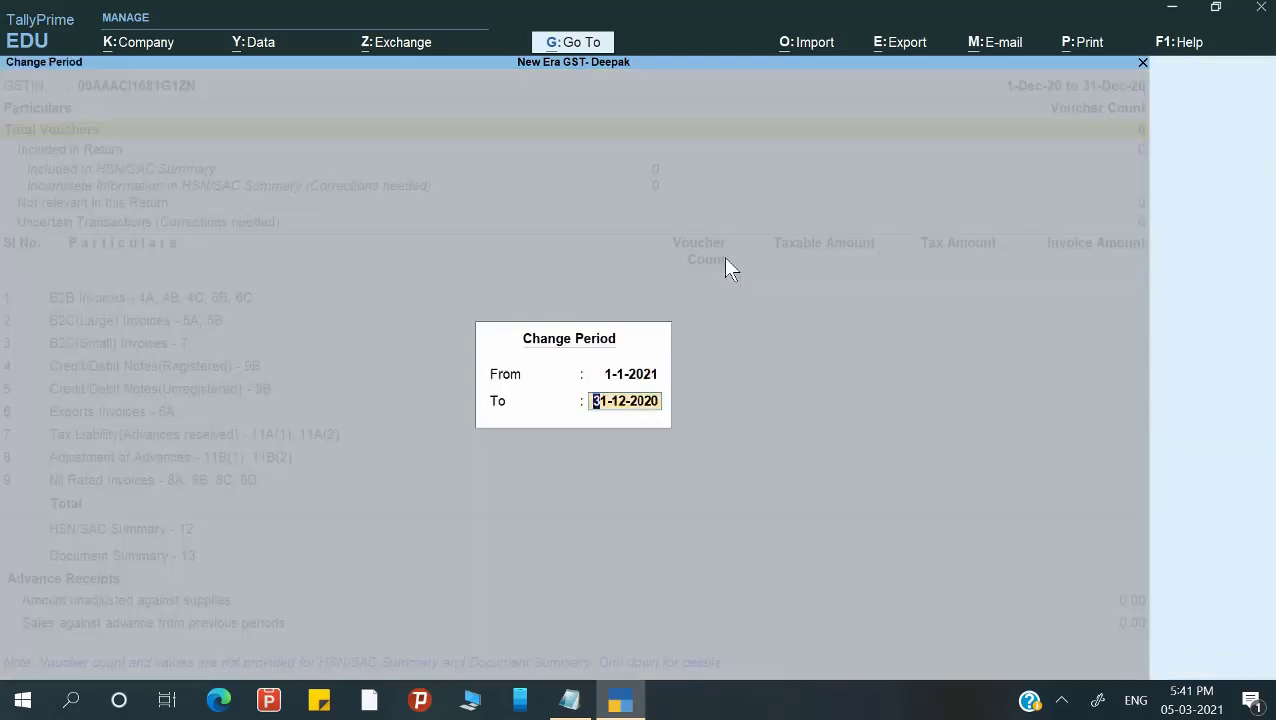
text(31-1)
key(Return)
key(Down)
key(Down)
key(Down)
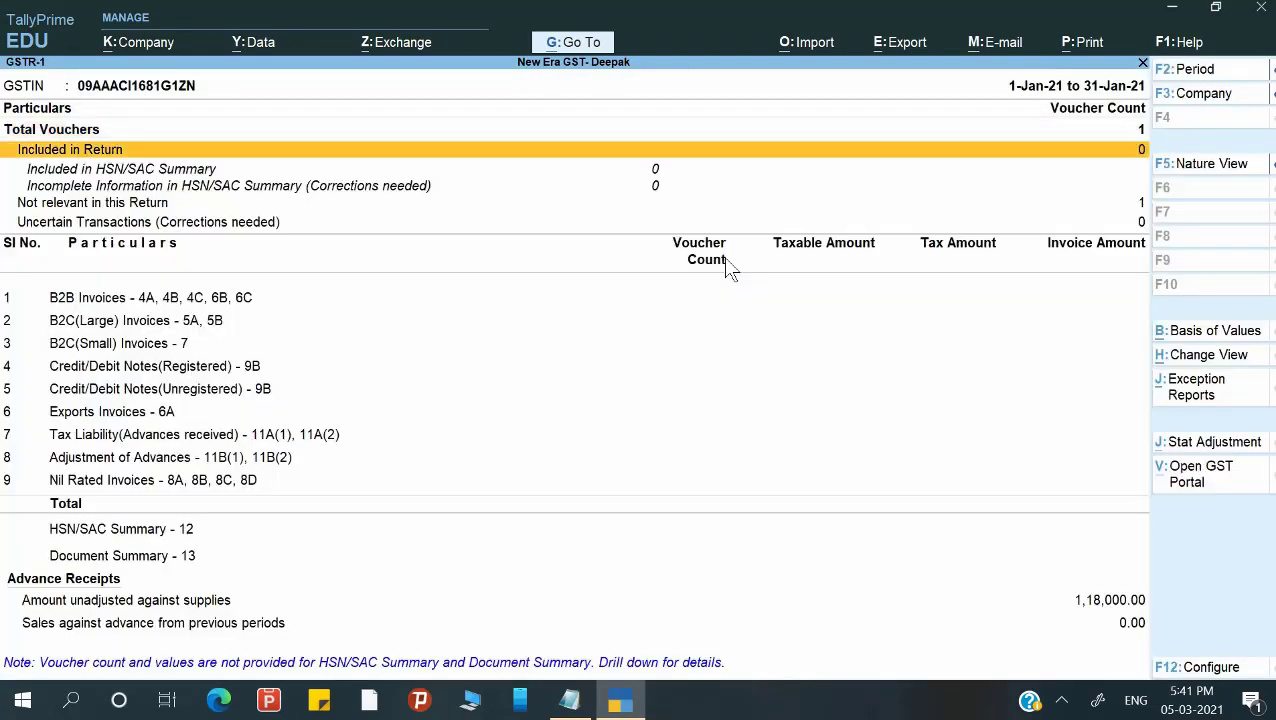
Drill the 1,18,000.00 unadjusted advance down to the Uttar Pradesh voucher Adv/01, then return to Gateway.
key(Down)
key(Down)
key(Down)
key(Down)
key(Down)
key(Down)
key(Down)
key(Down)
key(Down)
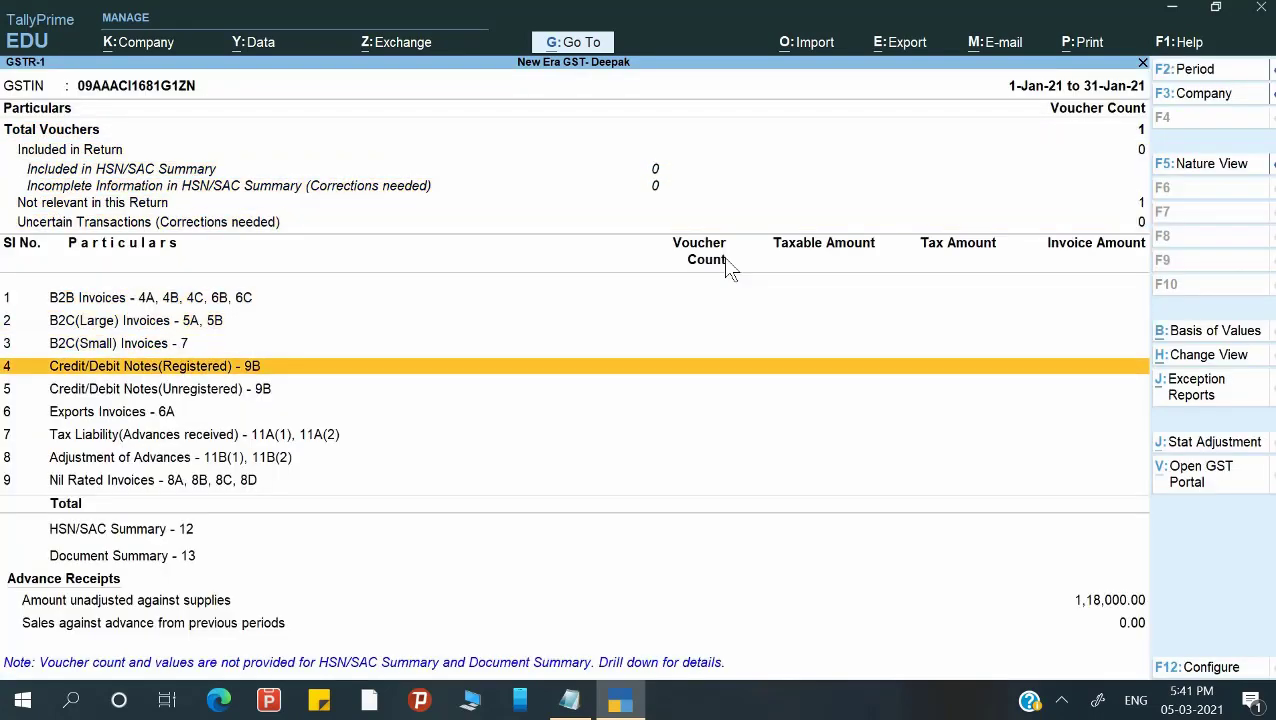
key(Down)
key(Down)
key(Down)
key(Down)
key(Down)
key(Down)
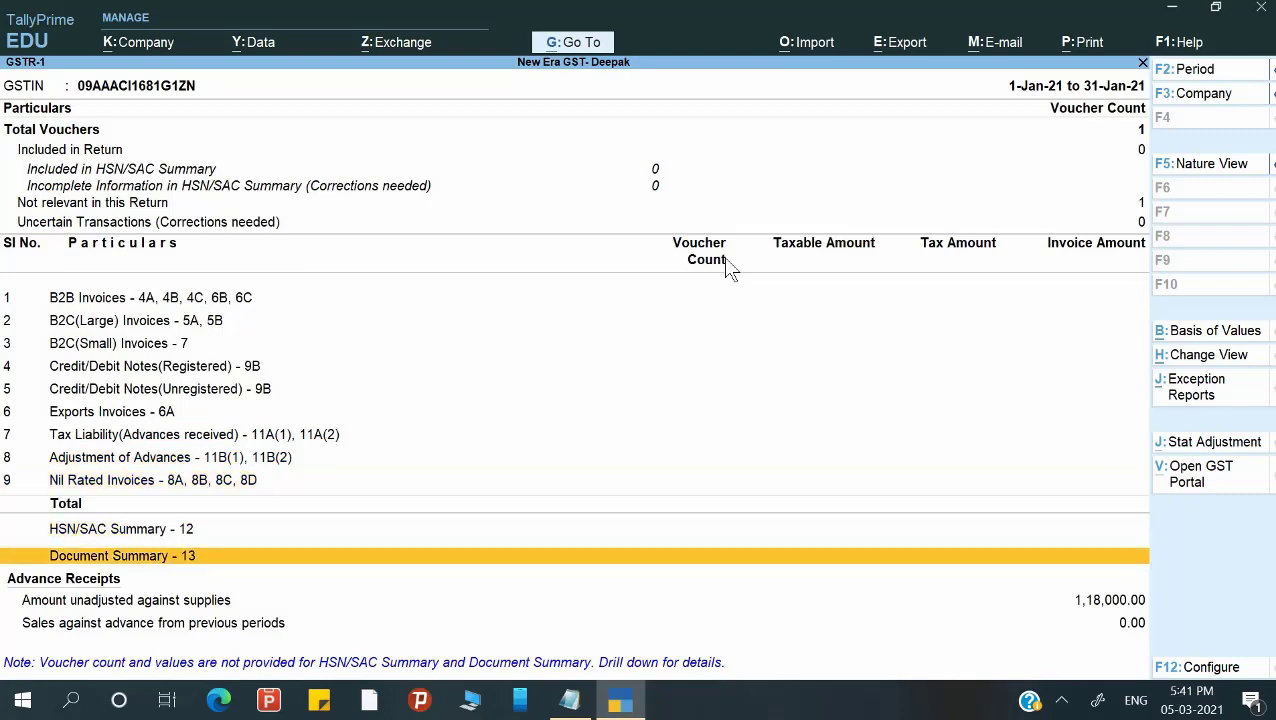
key(Up)
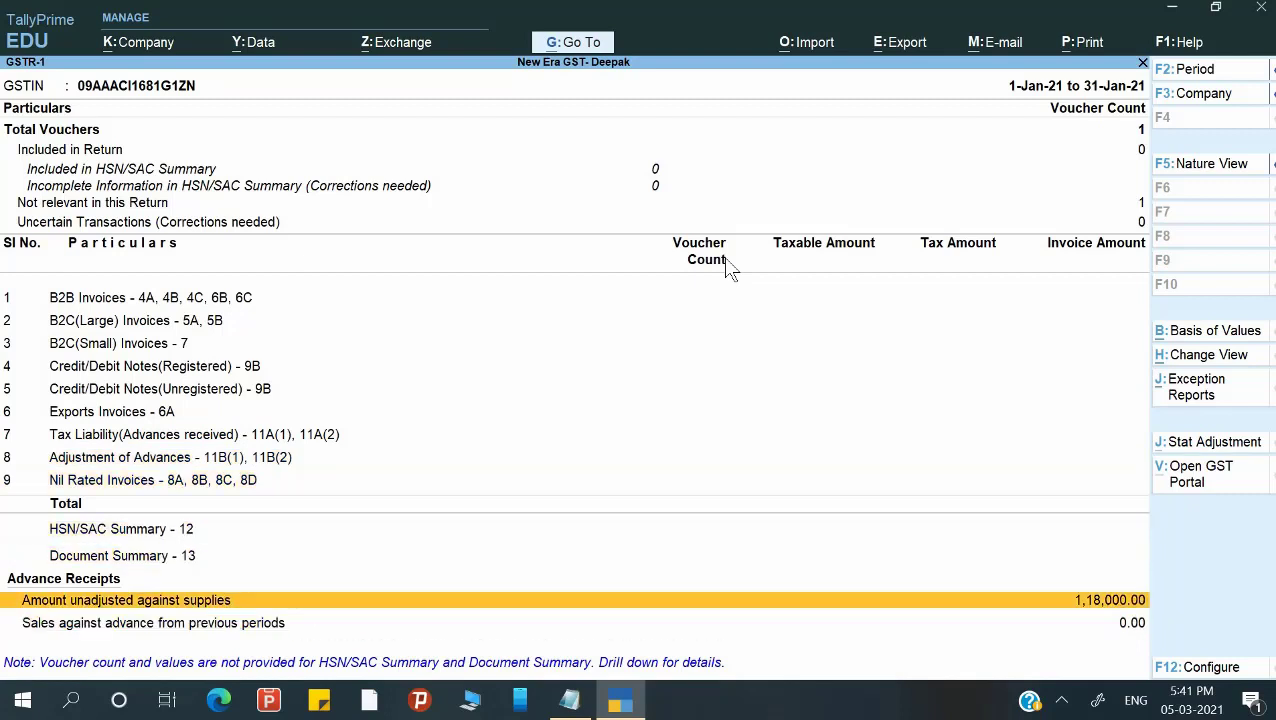
key(Return)
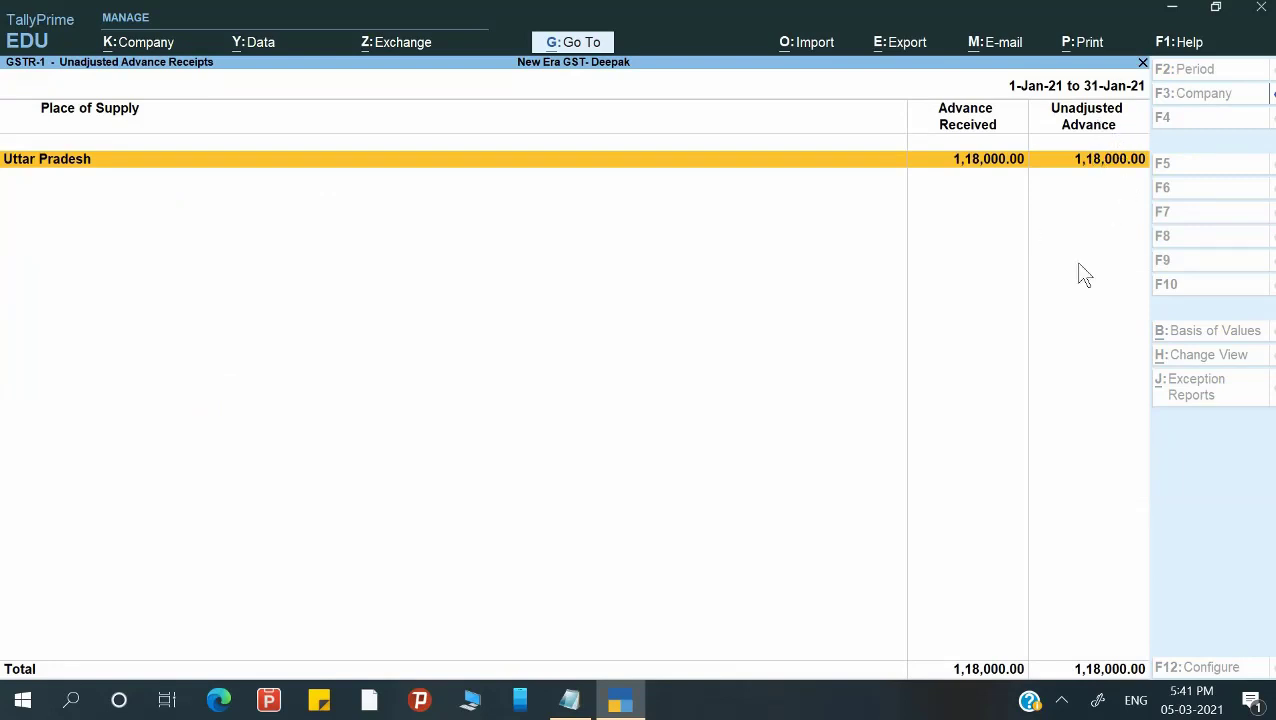
key(Return)
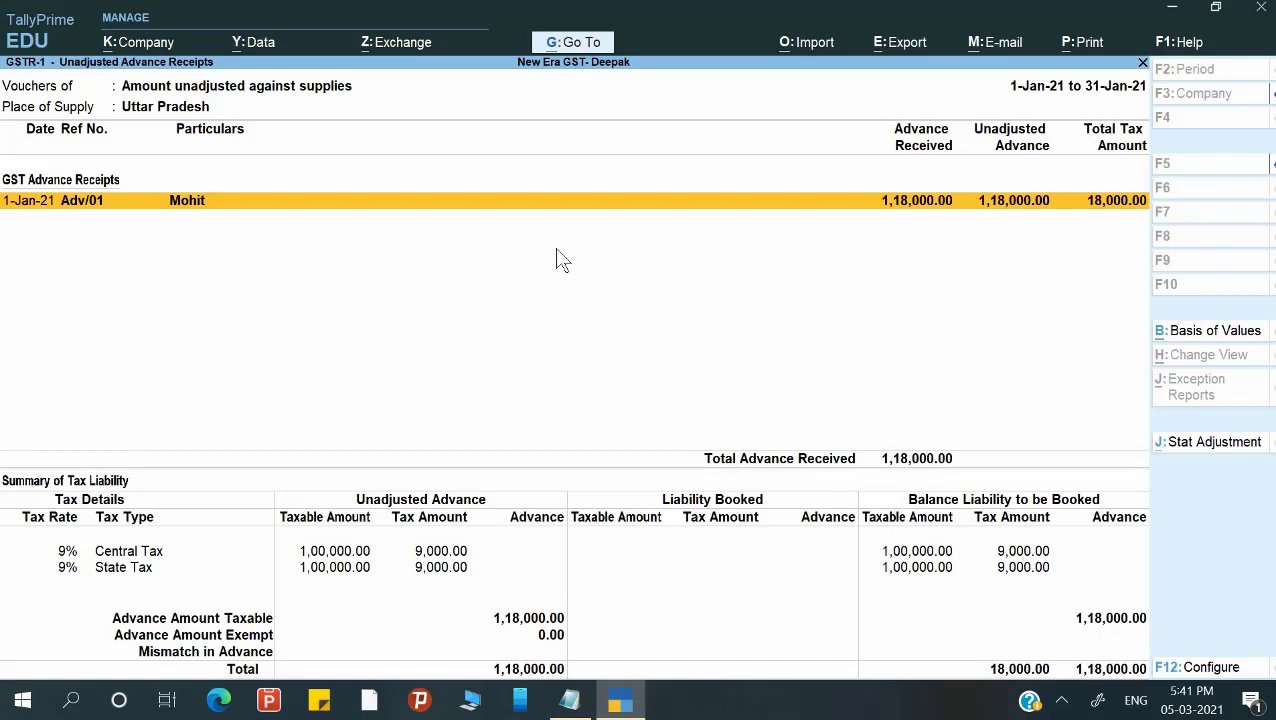
key(Escape)
key(Escape)
key(Escape)
key(Escape)
key(Escape)
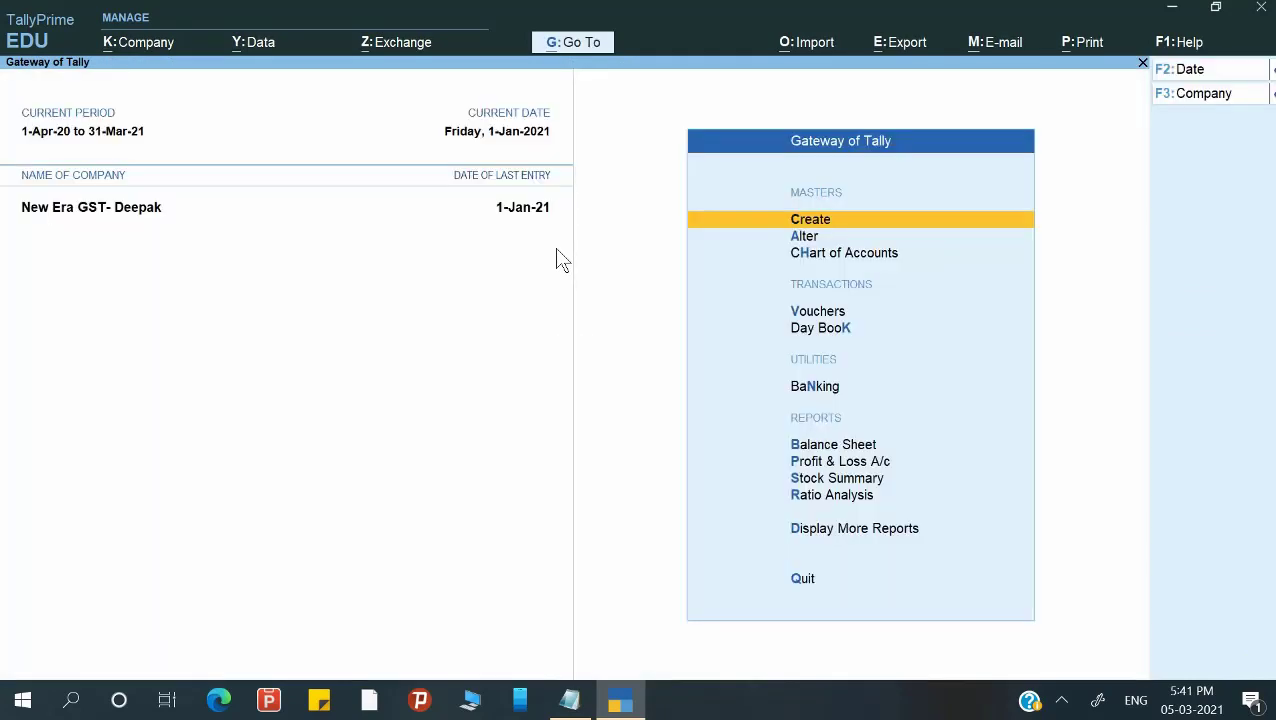
Open a Journal voucher, then abandon it without saving.
key(Down)
key(Down)
key(Down)
key(Return)
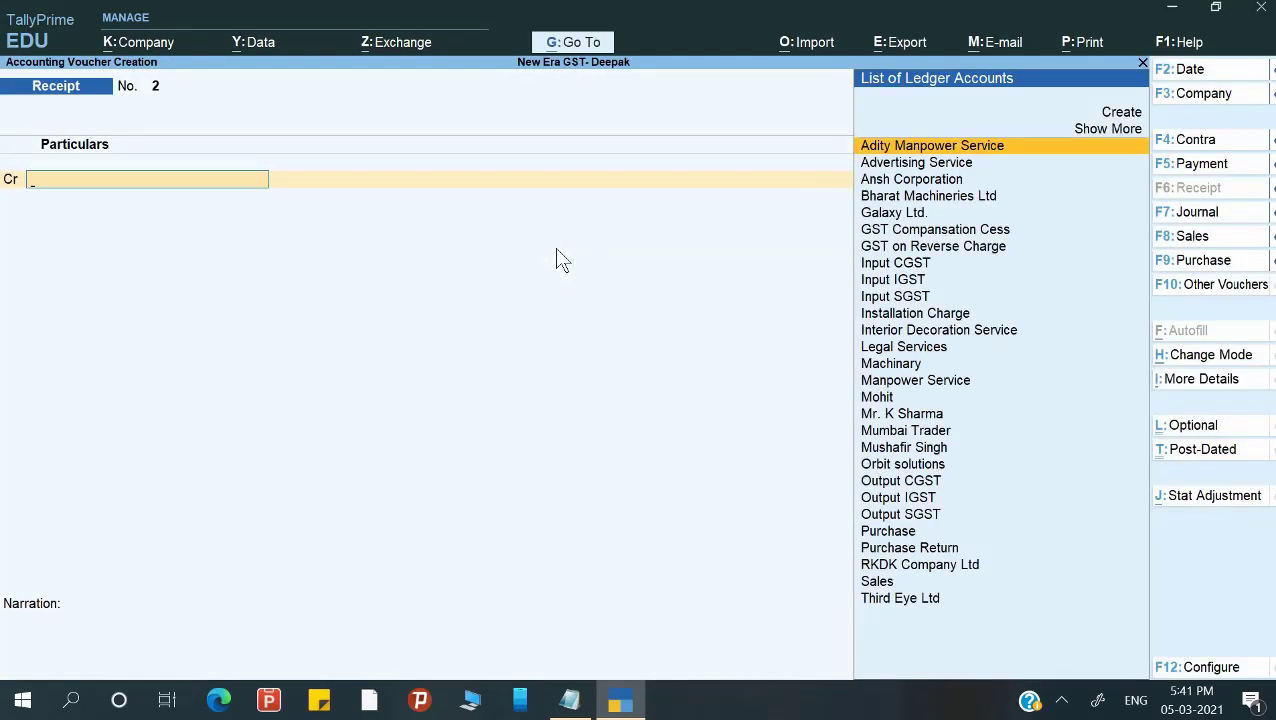
key(F7)
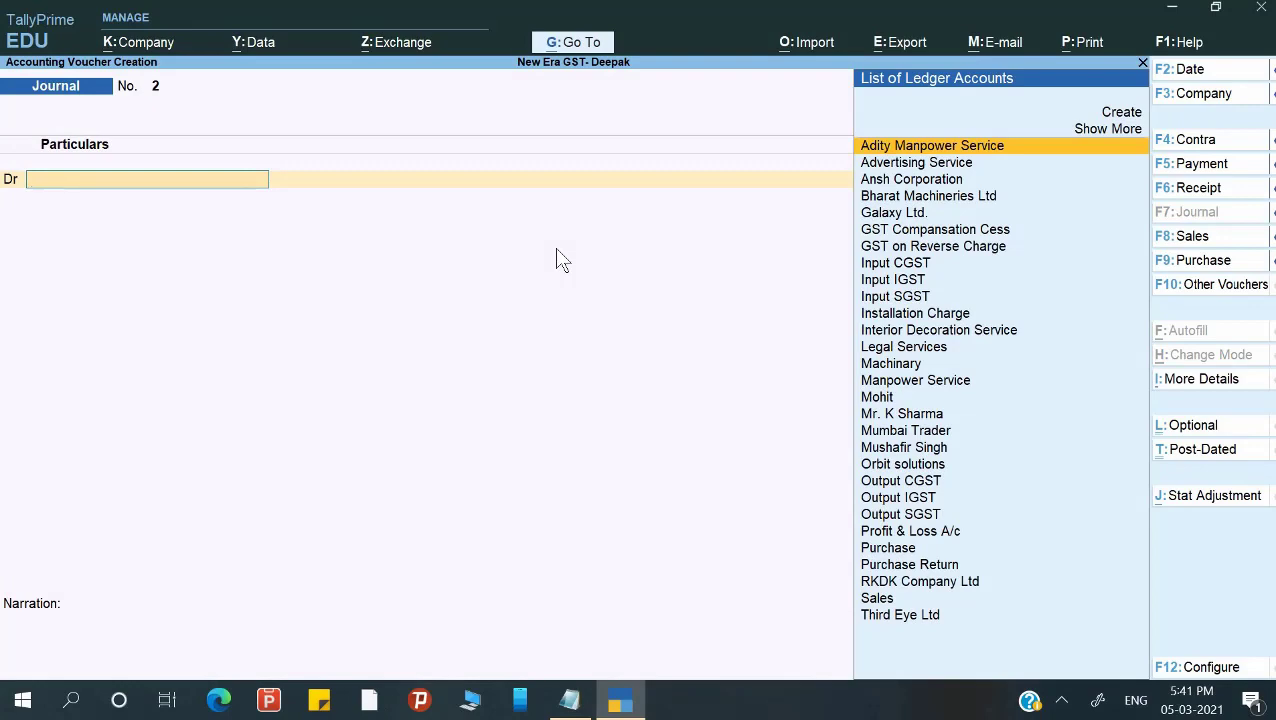
key(Escape)
key(Return)
key(Escape)
key(Escape)
Review the Balance Sheet with its sub-groups, then start a new Journal voucher.
key(b)
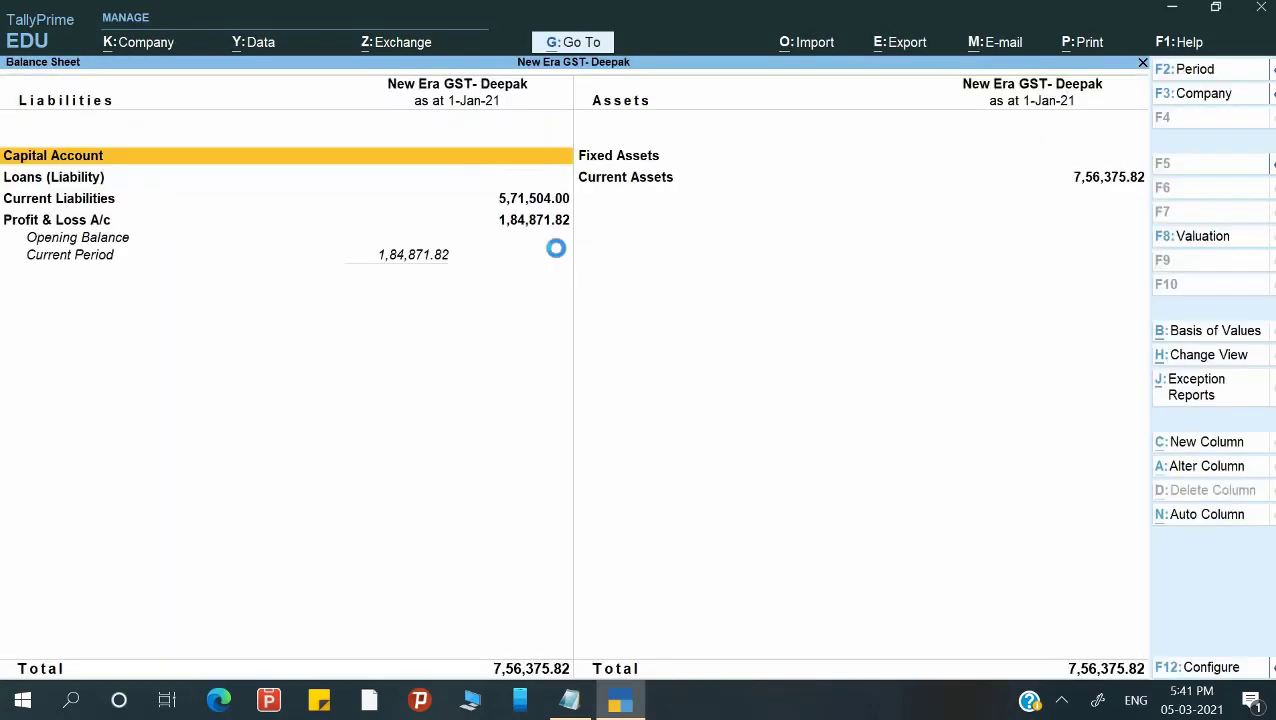
key(Down)
key(Down)
key(Down)
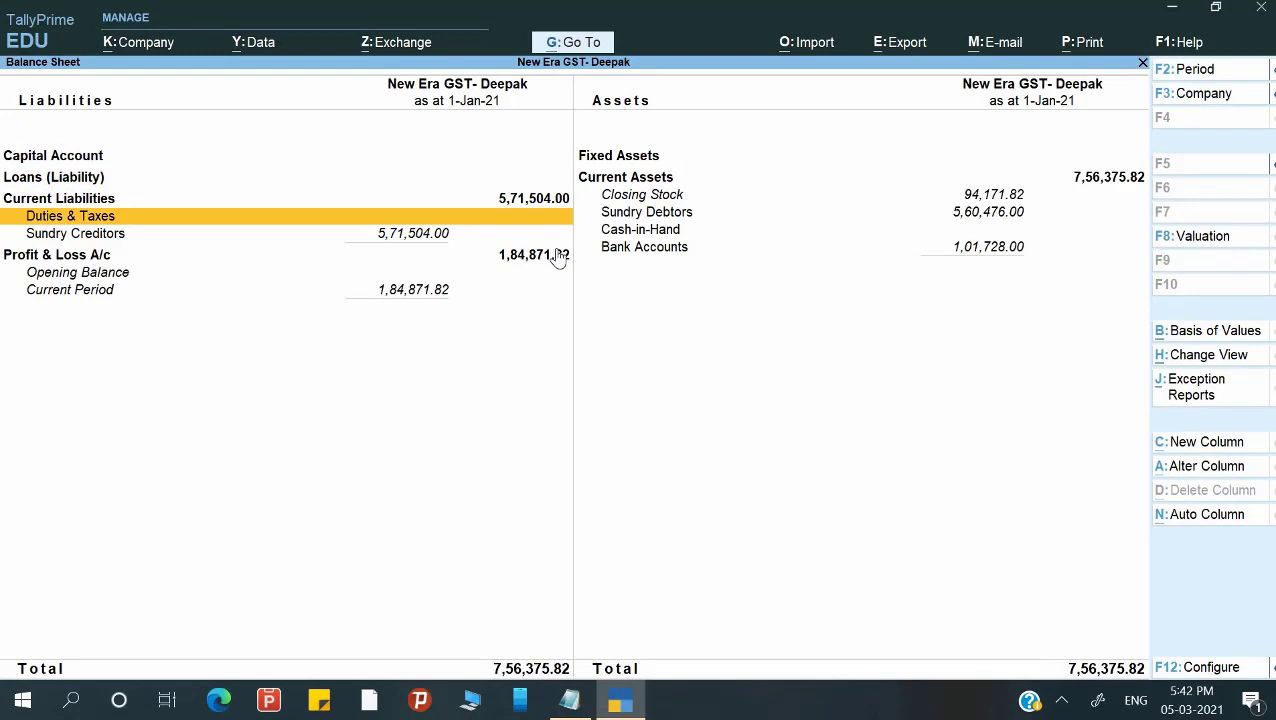
key(Escape)
key(Up)
key(Up)
key(Up)
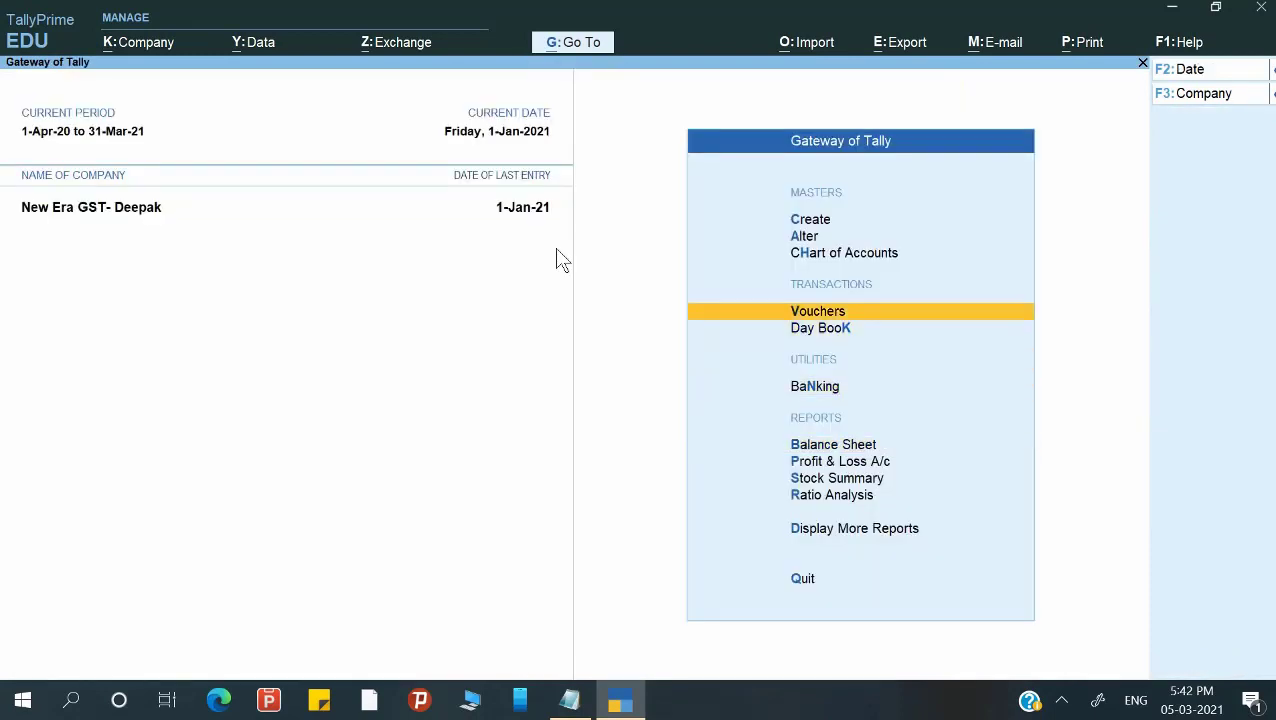
key(Return)
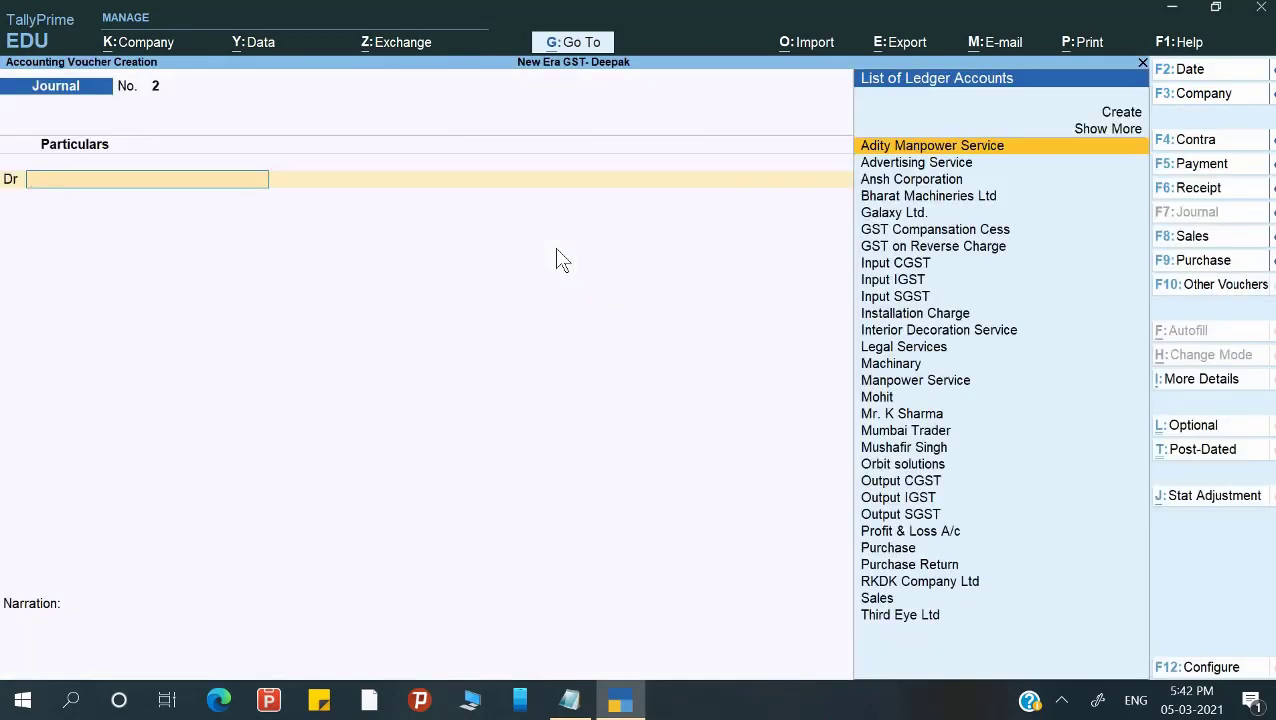
Set the journal's GST adjustment to Increase of Tax Liability, On Account of Advance Receipts.
key(alt+j)
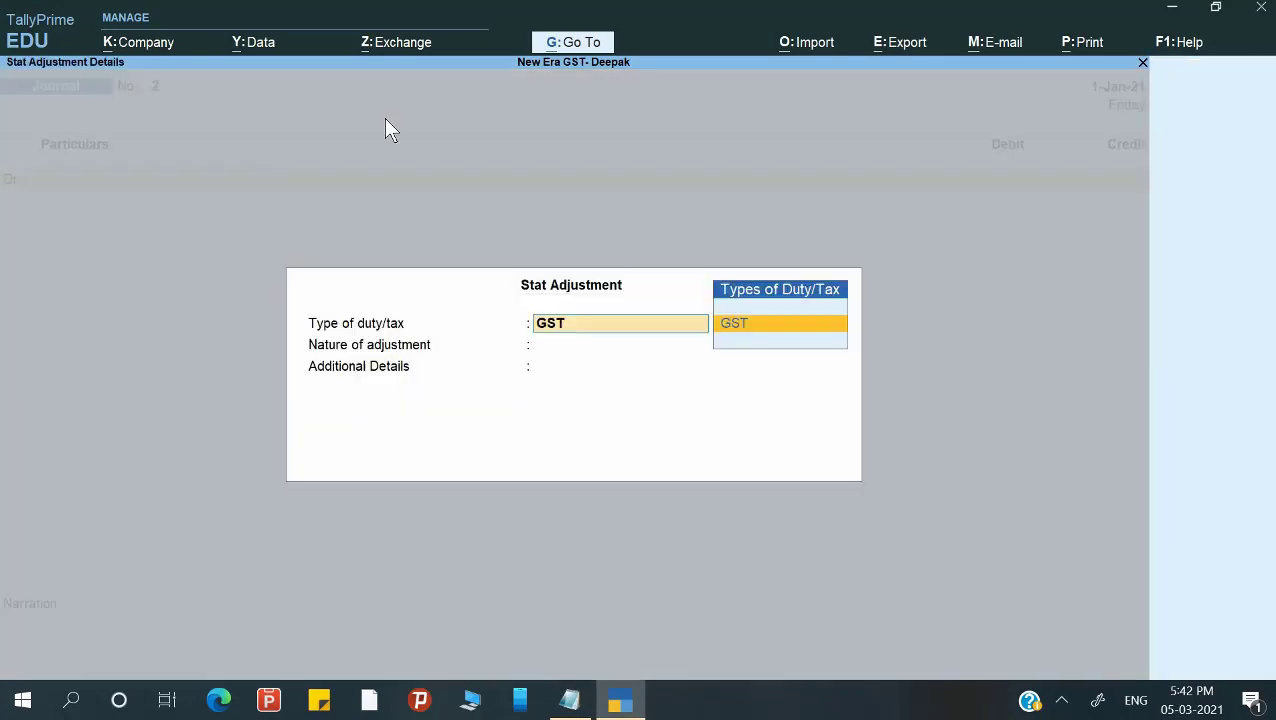
key(Return)
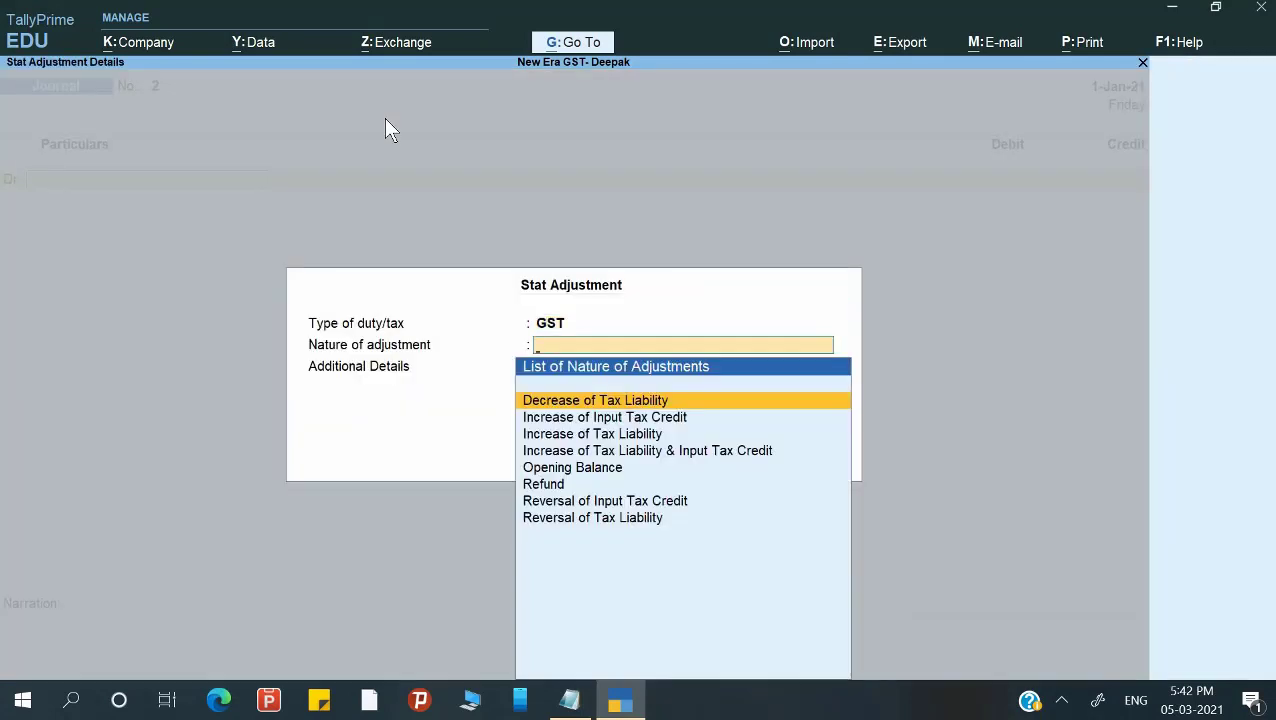
key(Down)
key(Down)
key(Return)
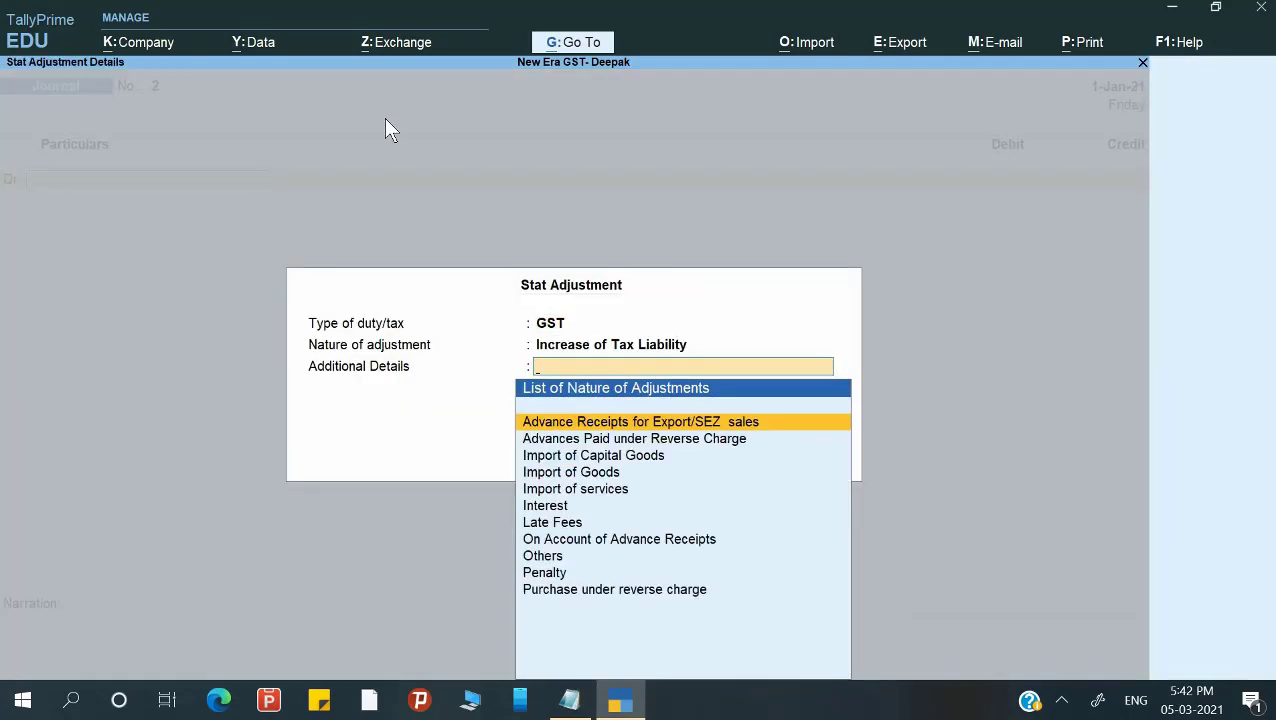
key(Down)
key(Down)
key(Down)
key(Down)
key(Down)
key(Down)
key(Down)
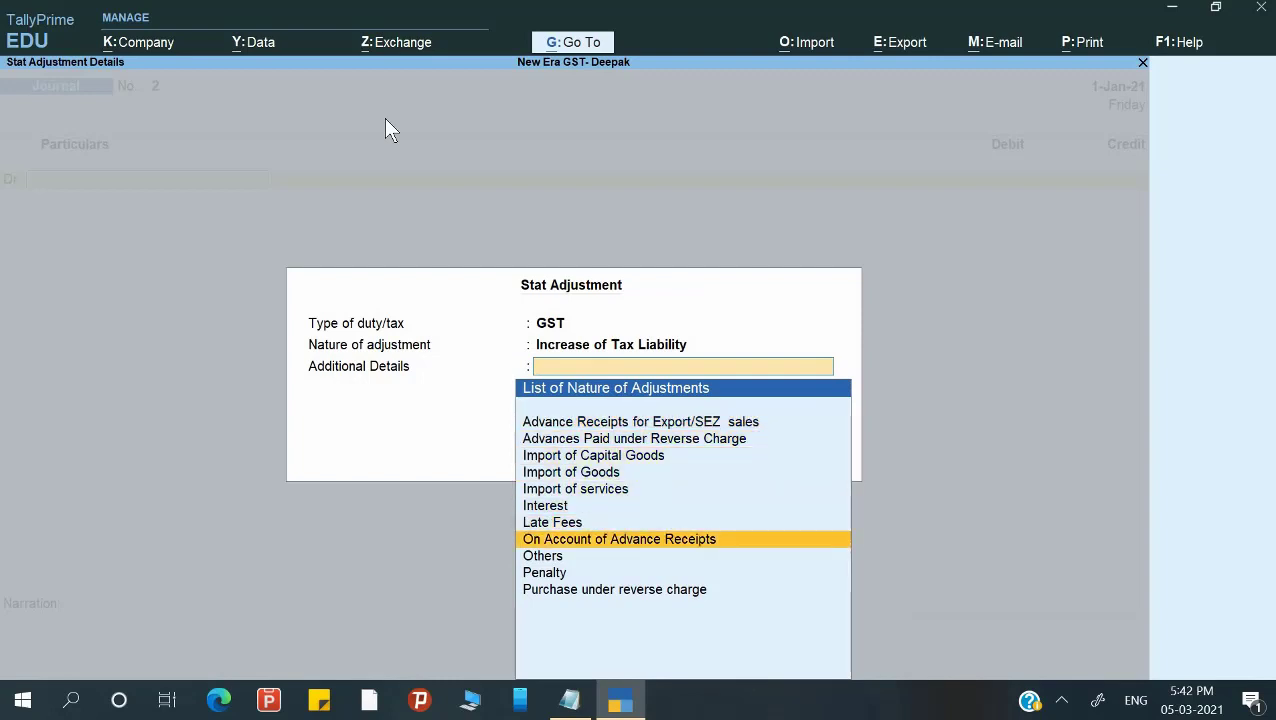
key(Return)
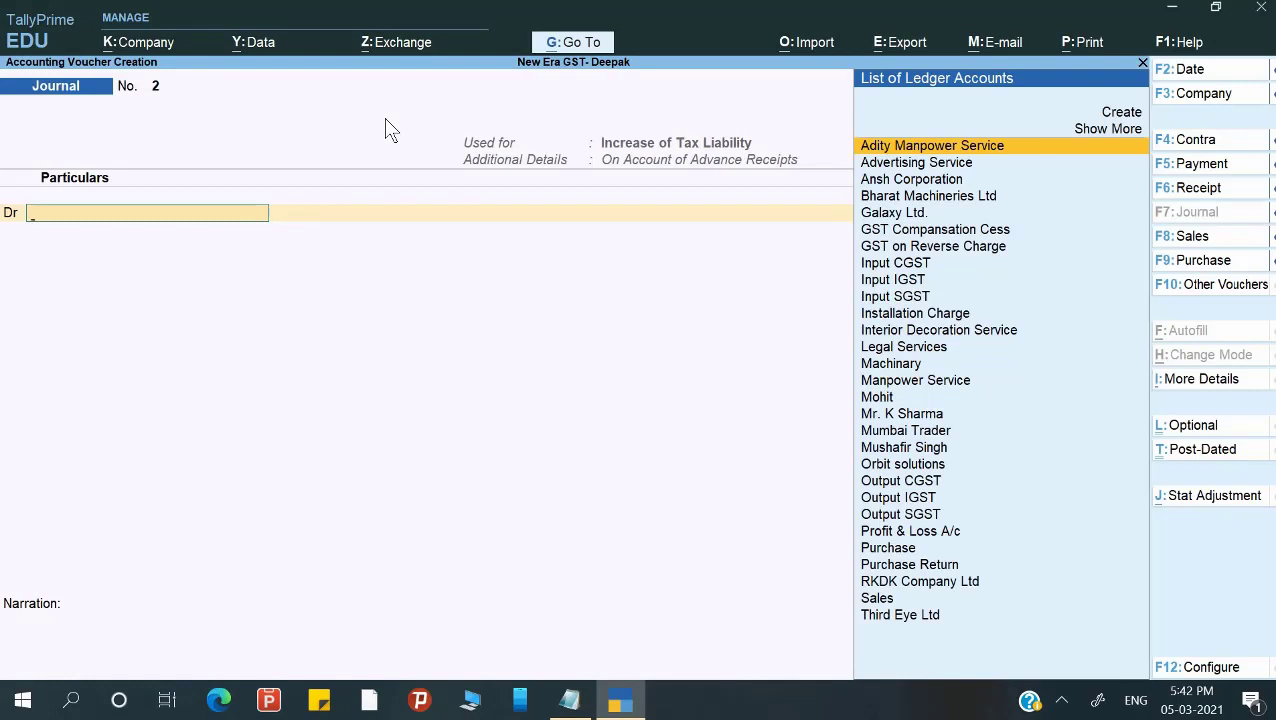
key(alt+c)
Create the ledger 'GST on Advance Rec.' under Current Assets with default appropriation, and save it.
text(GST)
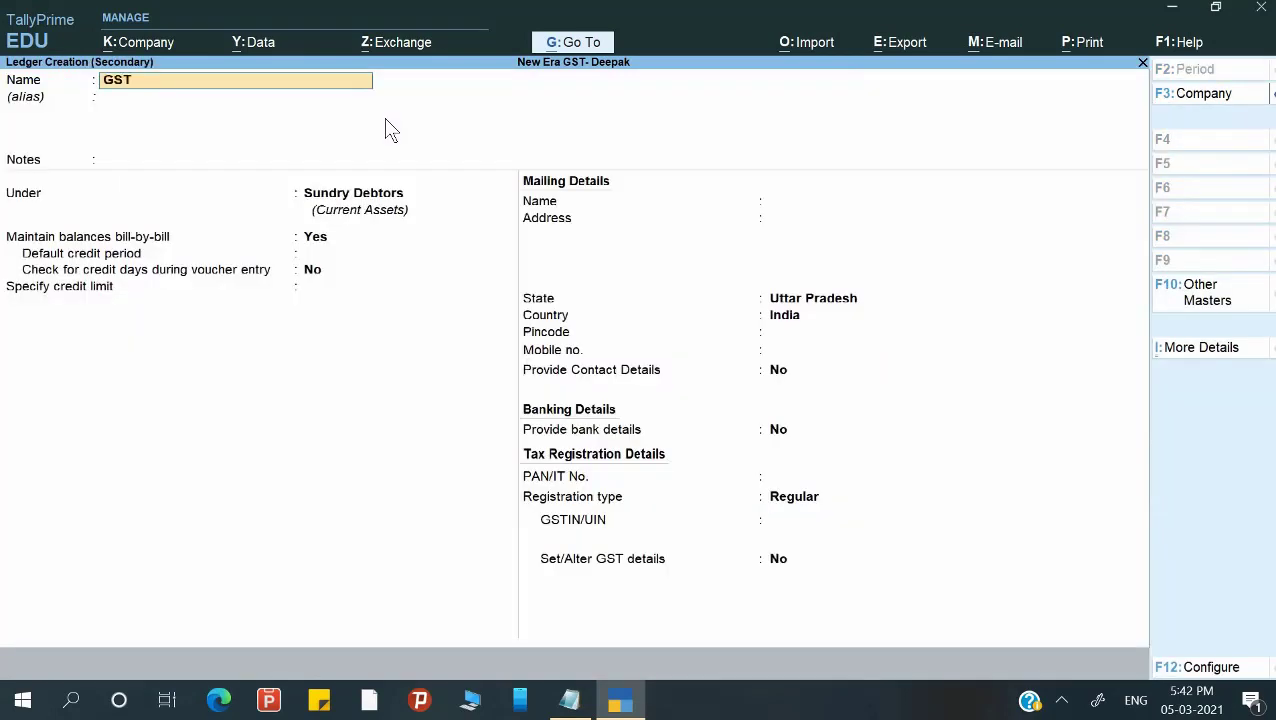
text( on Advance Rec.)
key(Return)
key(Return)
key(Return)
text(C)
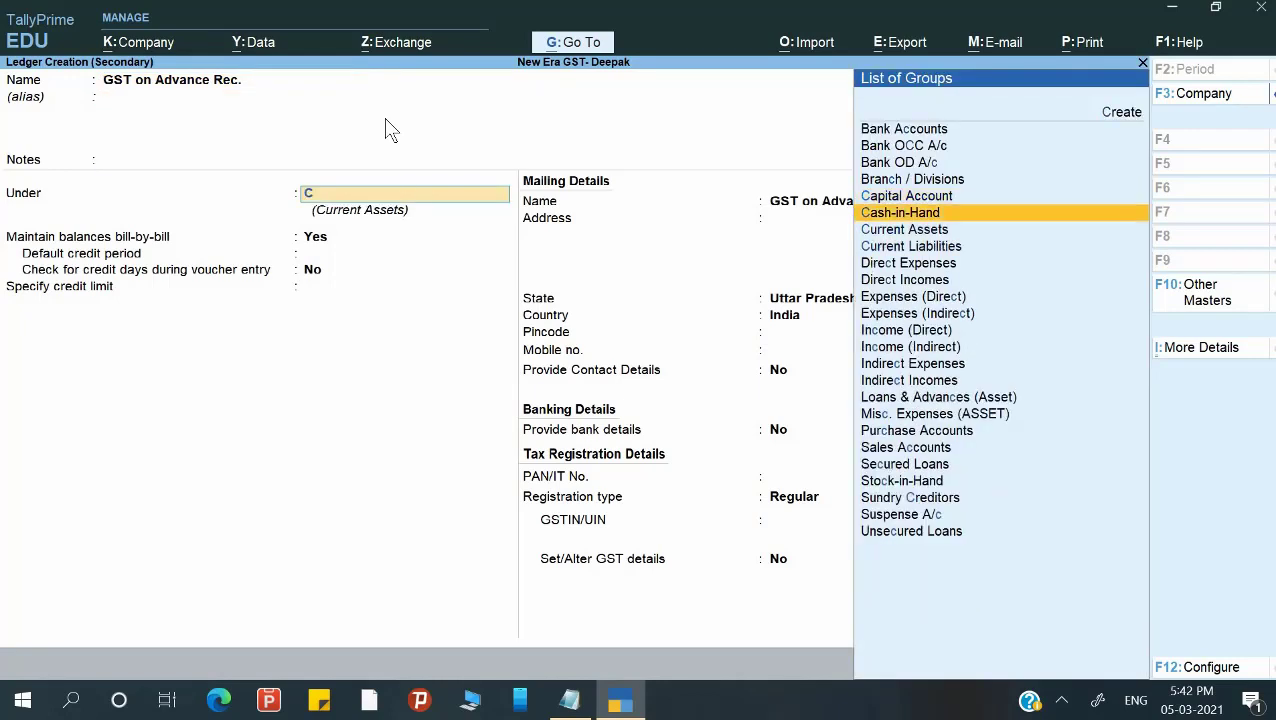
key(Down)
key(Up)
key(Up)
key(Up)
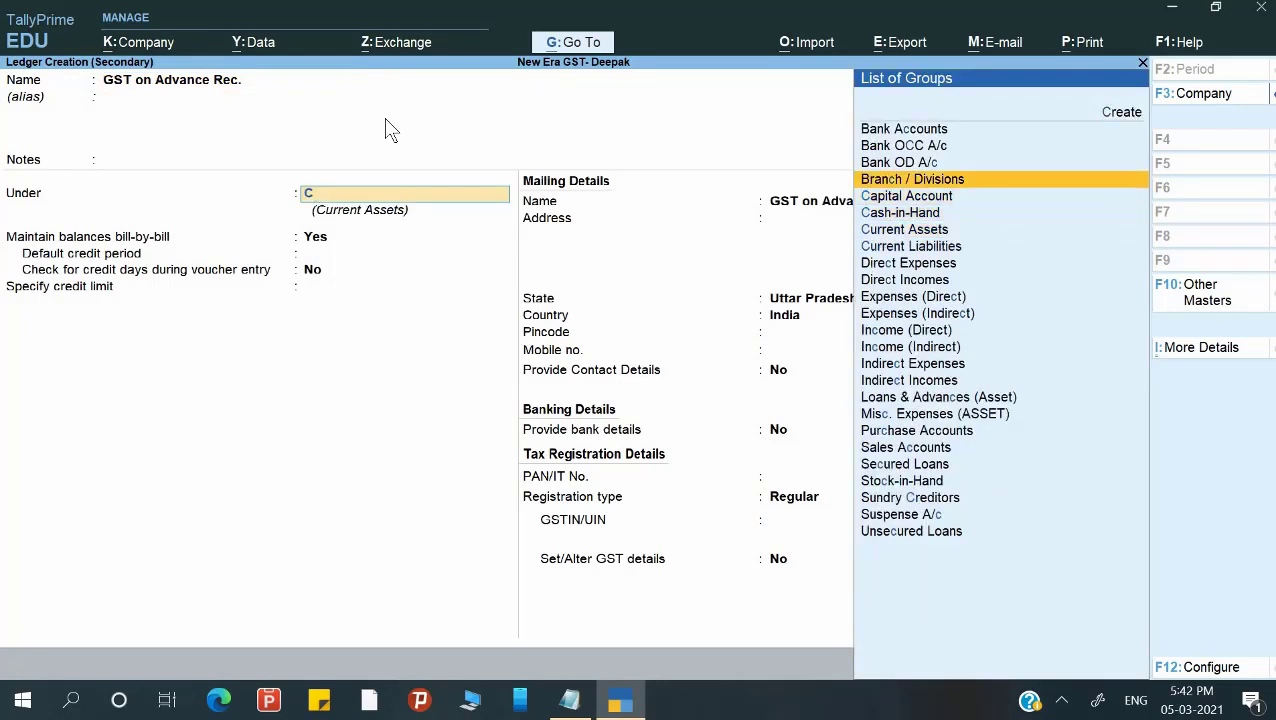
key(Down)
key(Down)
key(Down)
key(Return)
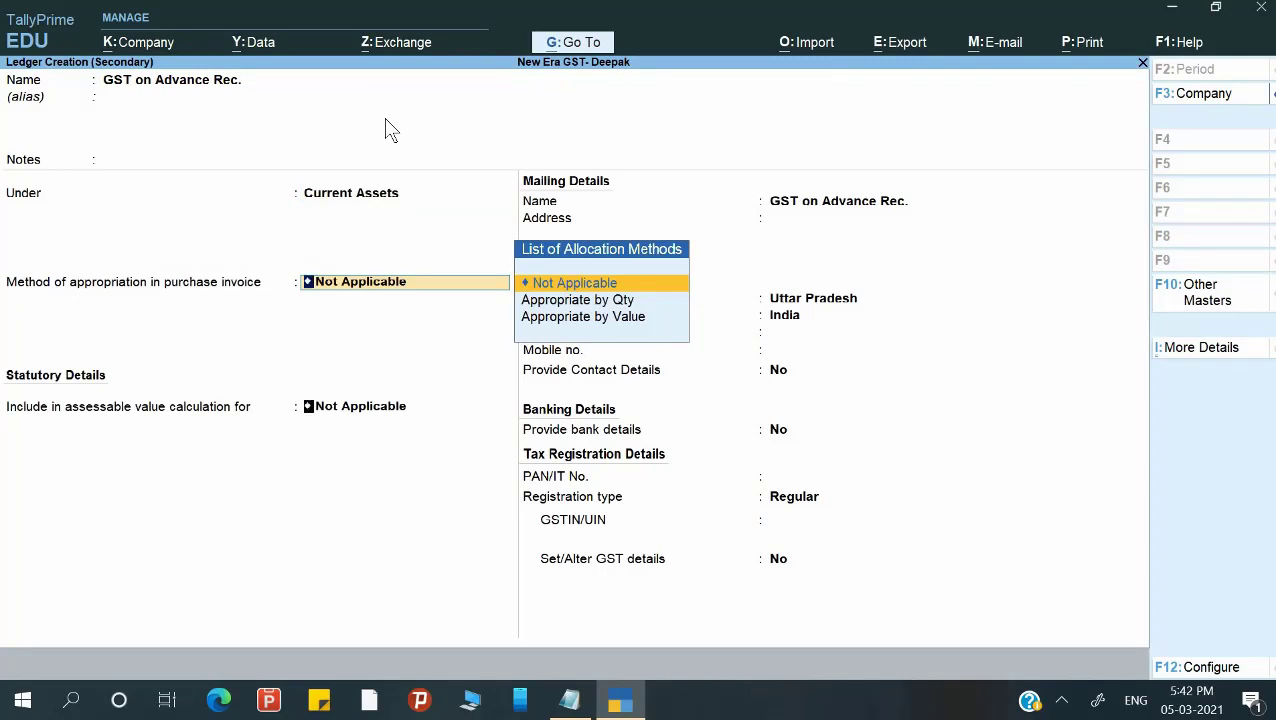
key(Return)
key(ctrl+a)
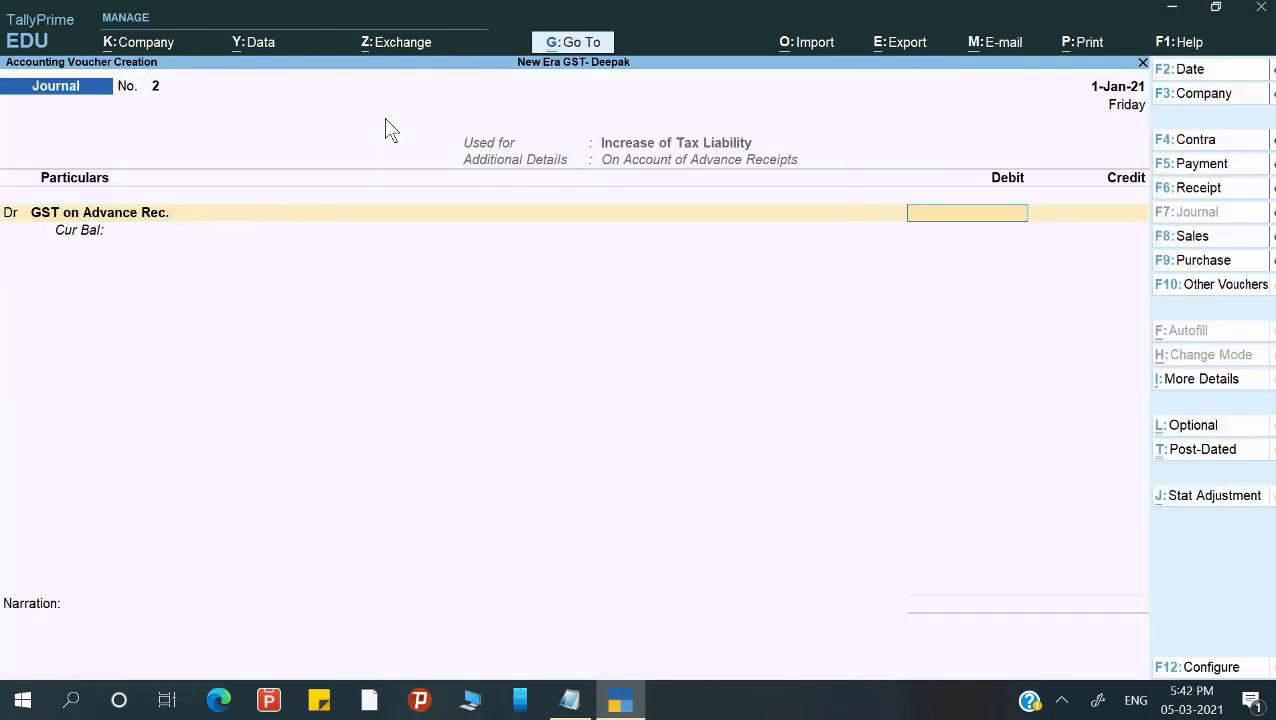
Debit 18,000.00 to GST on Advance Rec. and pick Output CGST for the credit line.
text(18000)
key(Return)
key(Return)
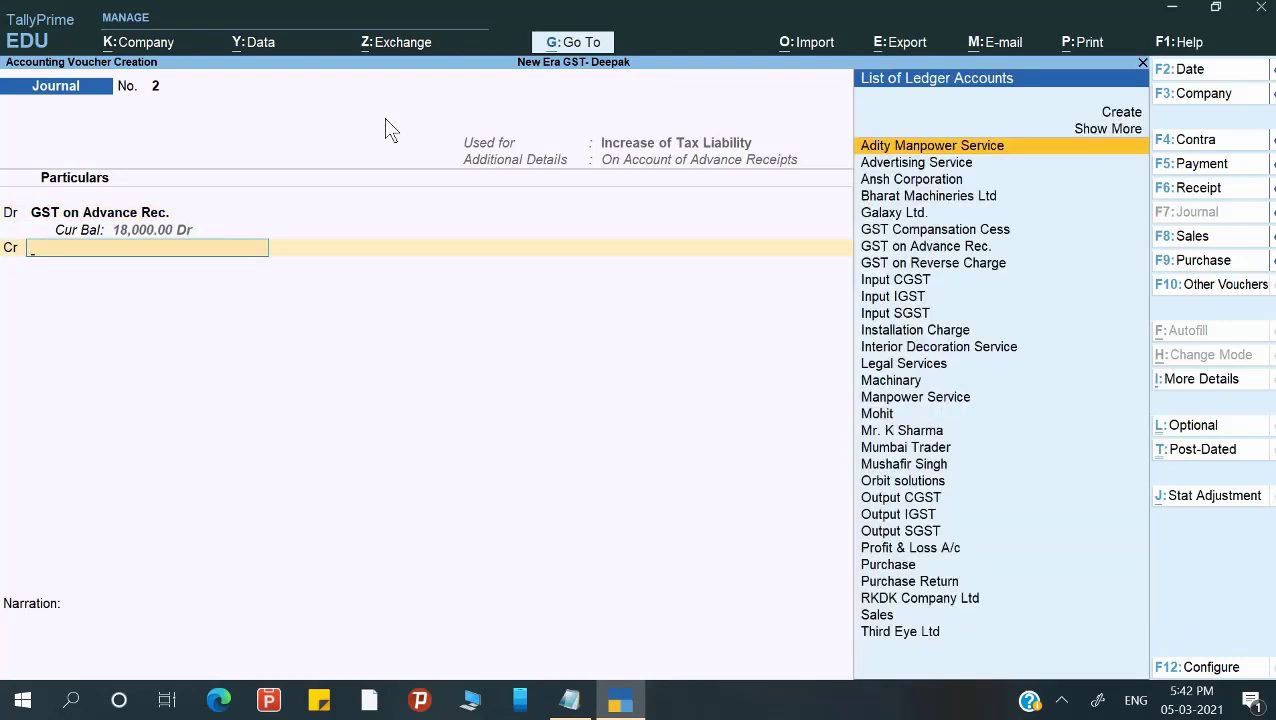
text(O)
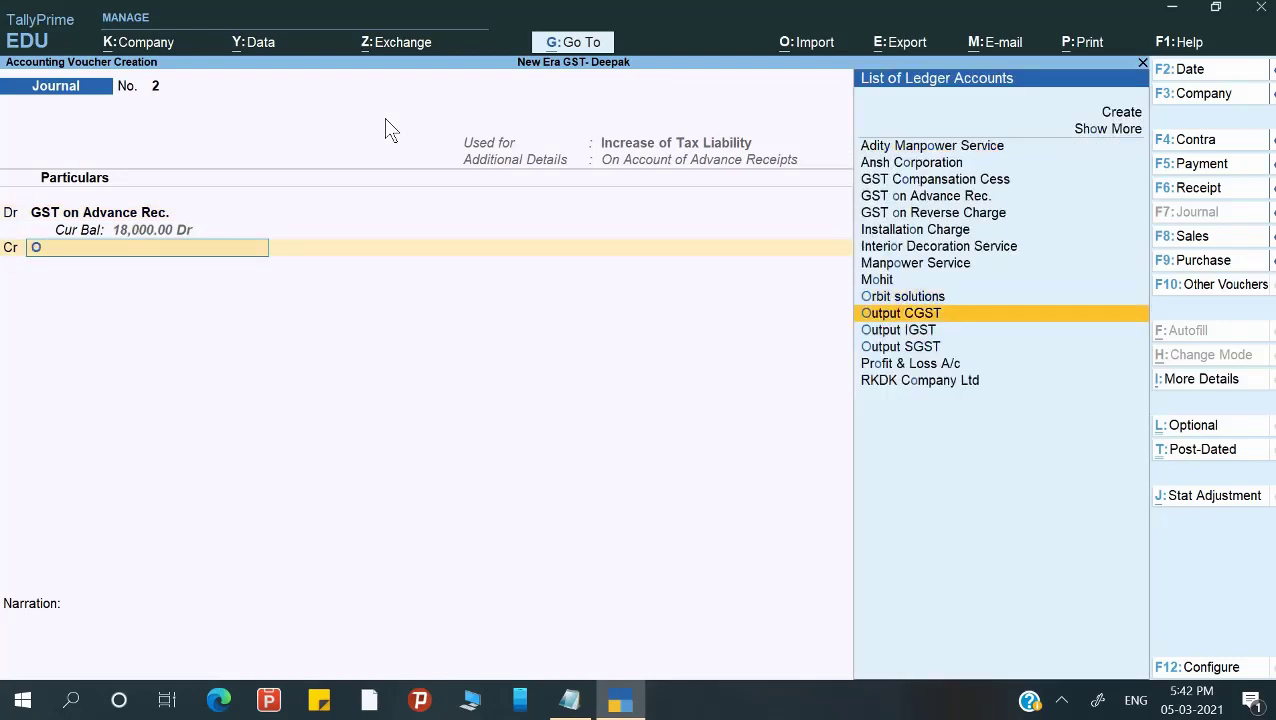
key(Down)
key(Up)
key(Return)
key(Return)
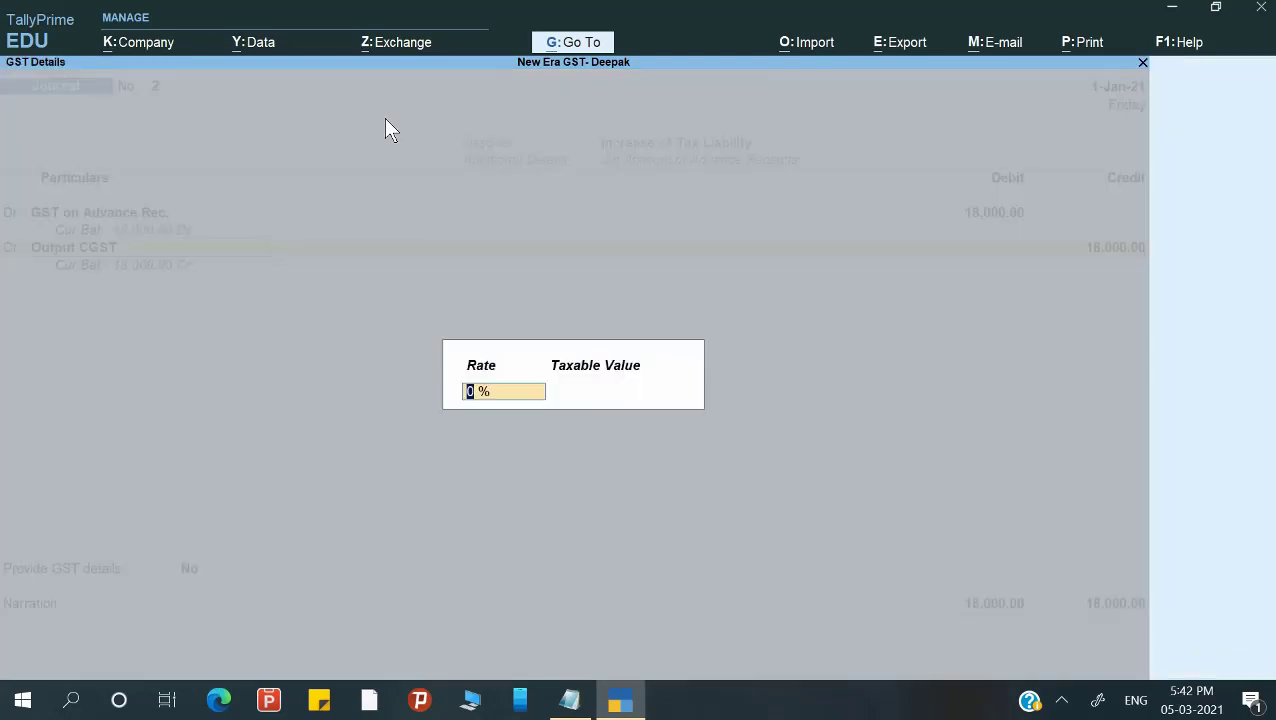
Set Output CGST at 9% on taxable value 100000 and credit it 9,000.00.
key(Return)
key(BackSpace)
key(BackSpace)
text(9)
key(Return)
text(100000)
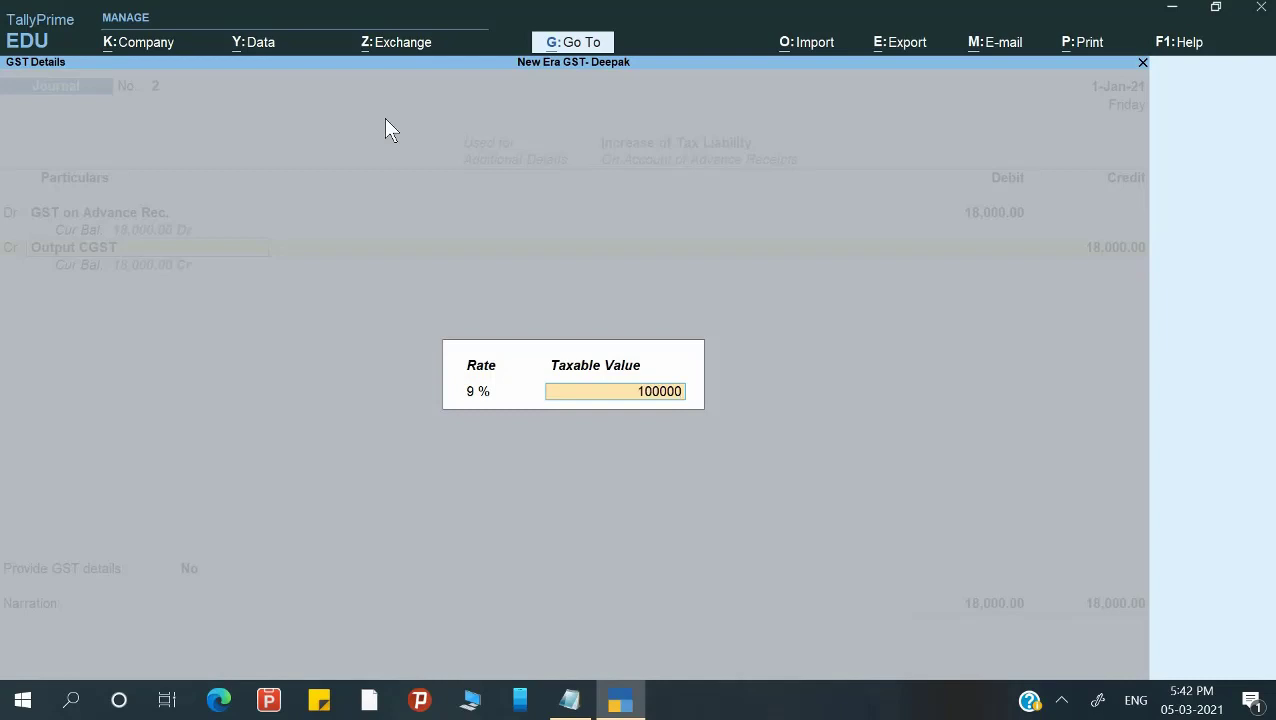
key(Return)
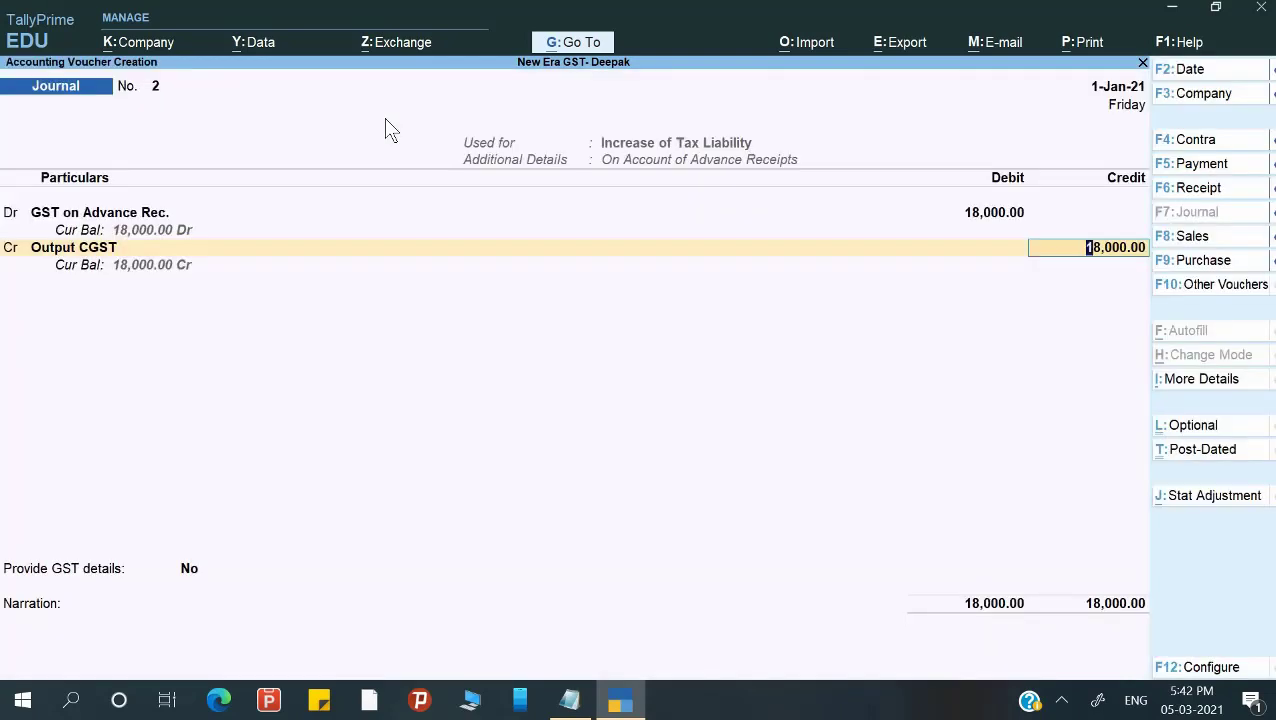
key(Return)
key(BackSpace)
text(9000)
key(Return)
Credit Output SGST 9,000.00 on a second credit line.
key(Return)
text(O)
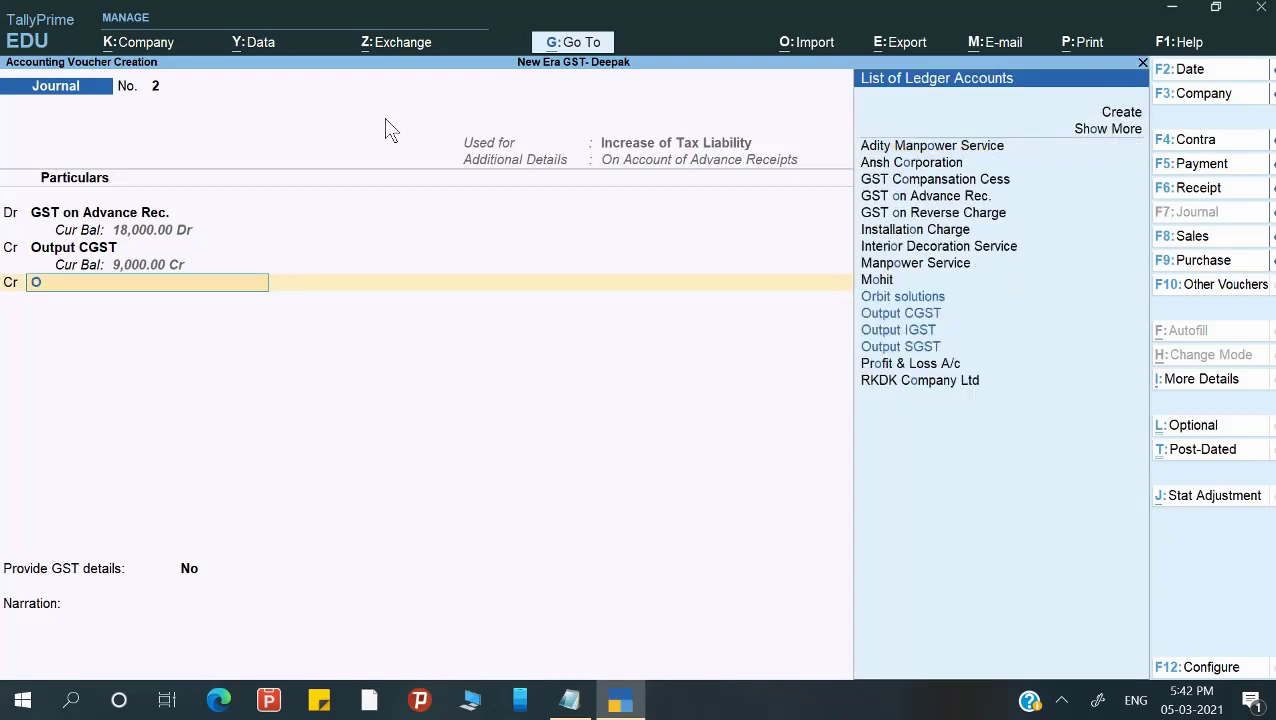
key(Down)
key(Down)
key(Down)
key(Return)
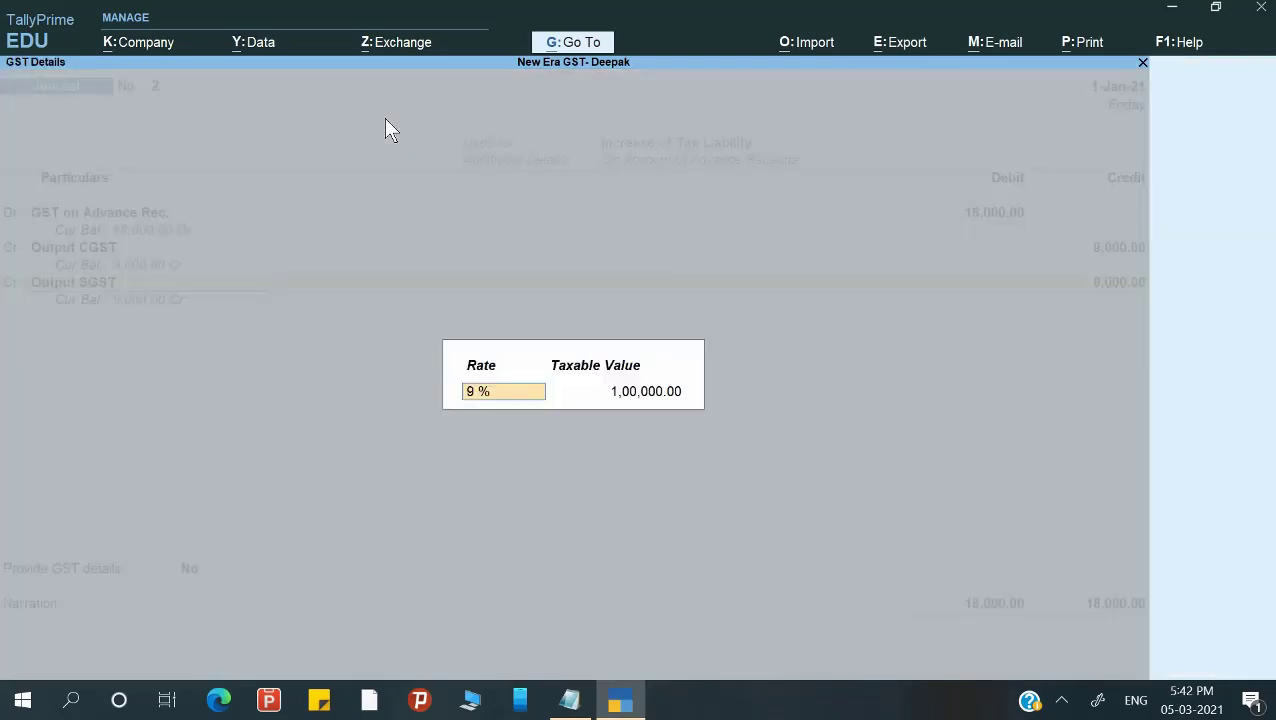
key(Return)
key(Return)
key(Return)
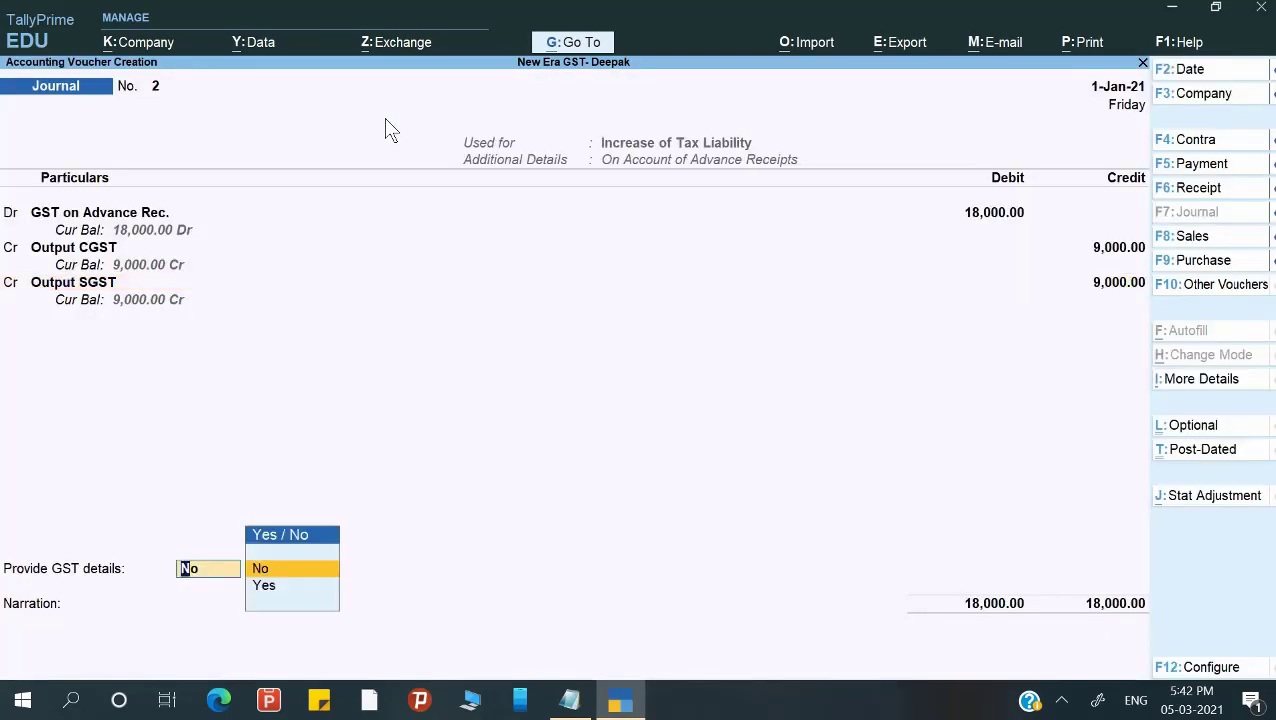
Provide advance details with party Mohit, state Uttar Pradesh and registration type Consumer.
key(Down)
key(Return)
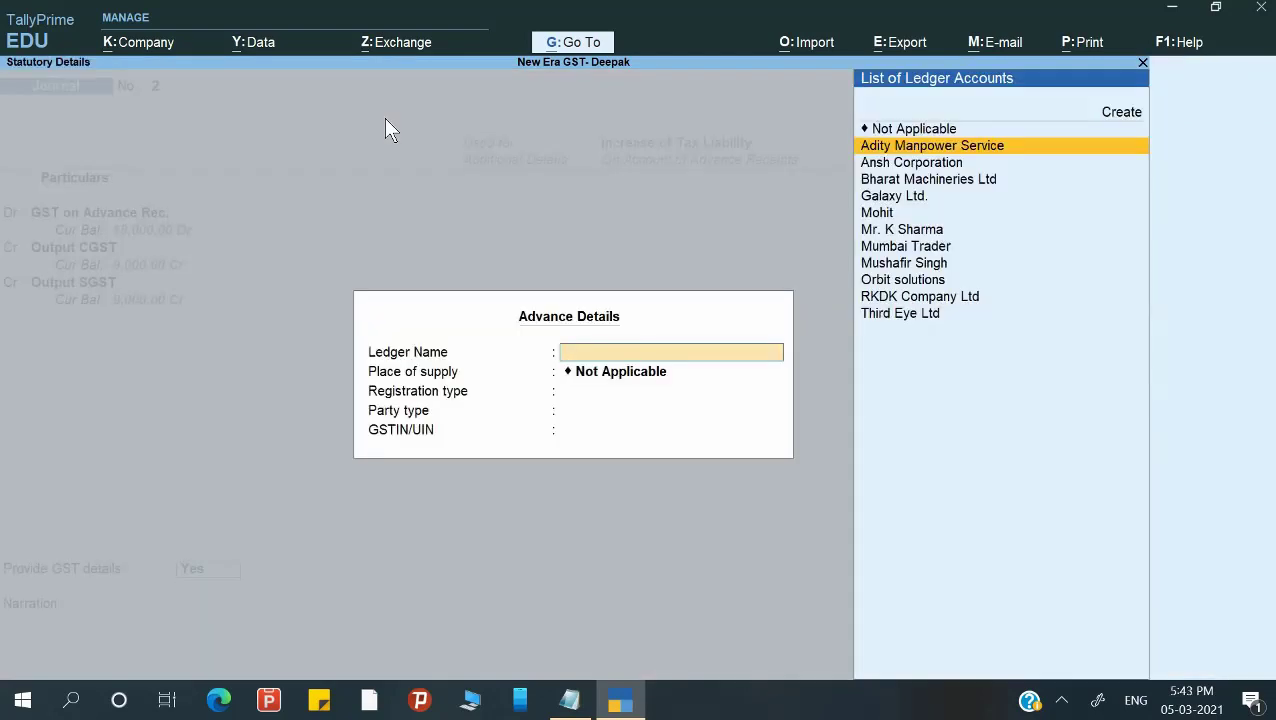
key(Down)
key(Down)
key(Down)
key(Down)
key(Return)
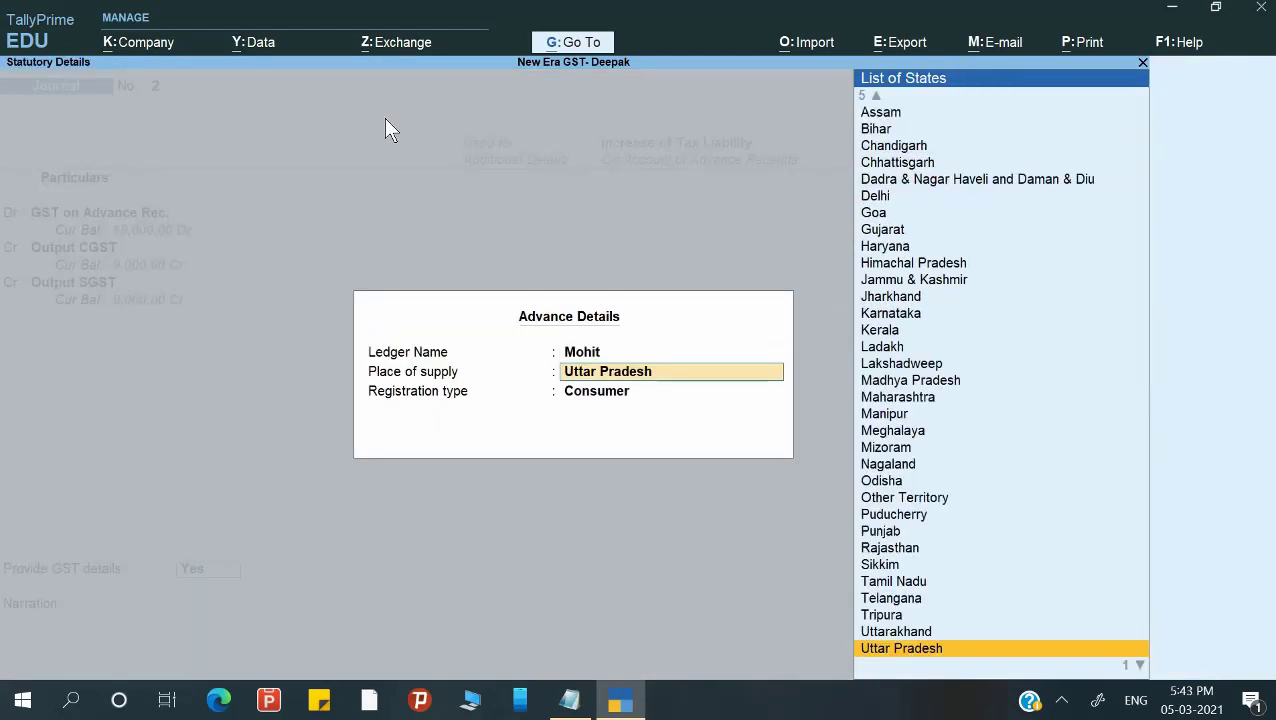
key(Return)
key(Return)
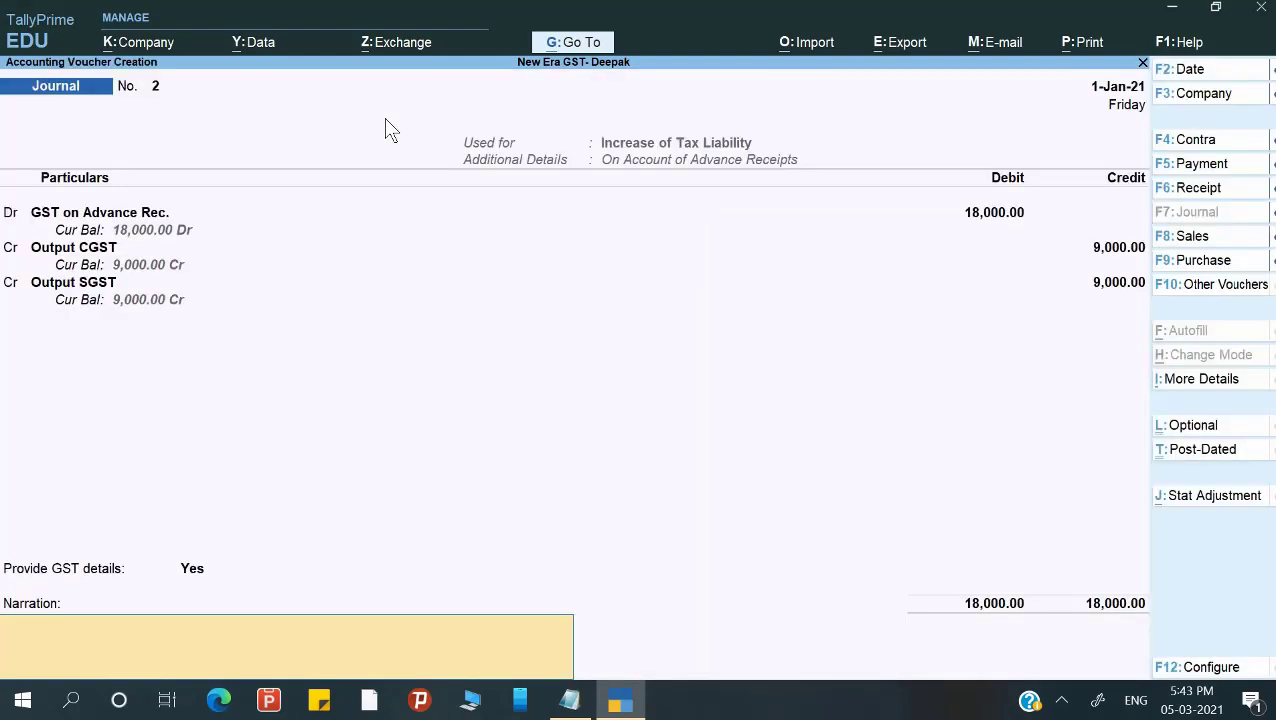
Add narration 'Being GST liability increase againsed advance' and save Journal No. 2.
text(Being GST liability incr)
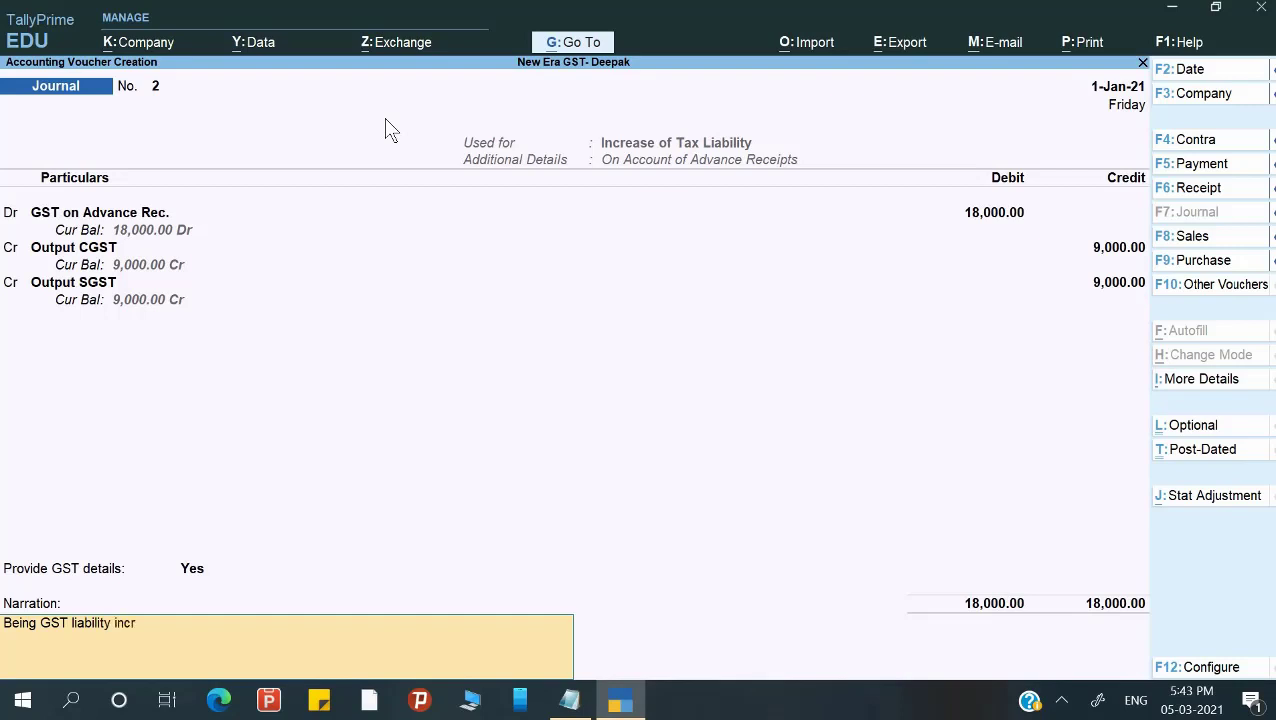
text(ease againsed advance)
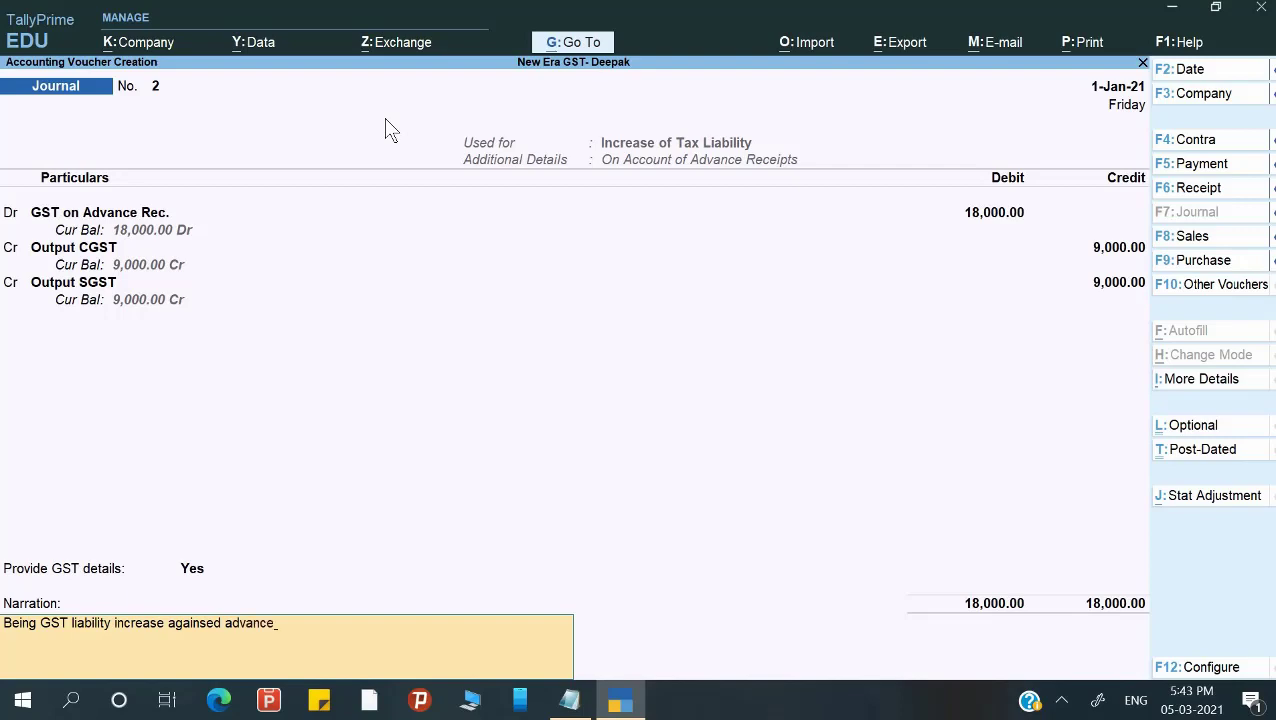
key(Return)
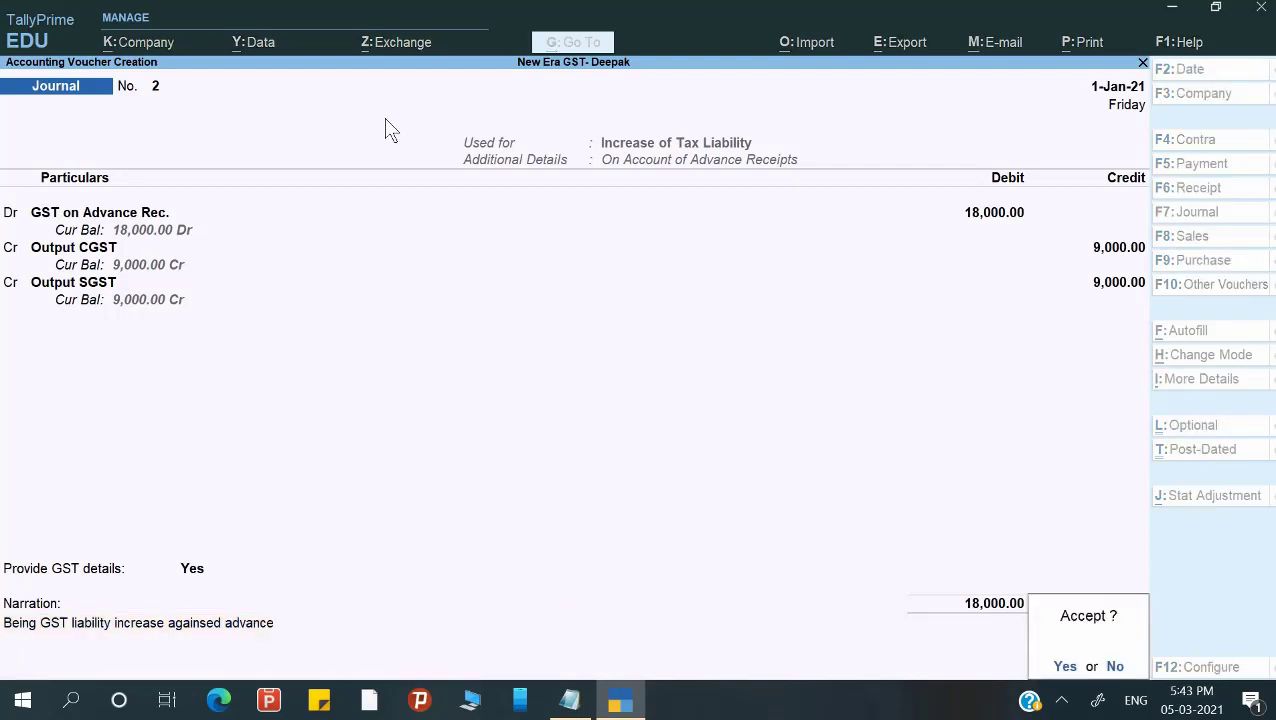
key(Return)
key(Escape)
Quit voucher entry and open GSTR-1 for the period 1-Jan-21 to 2-Jan-21.
key(y)
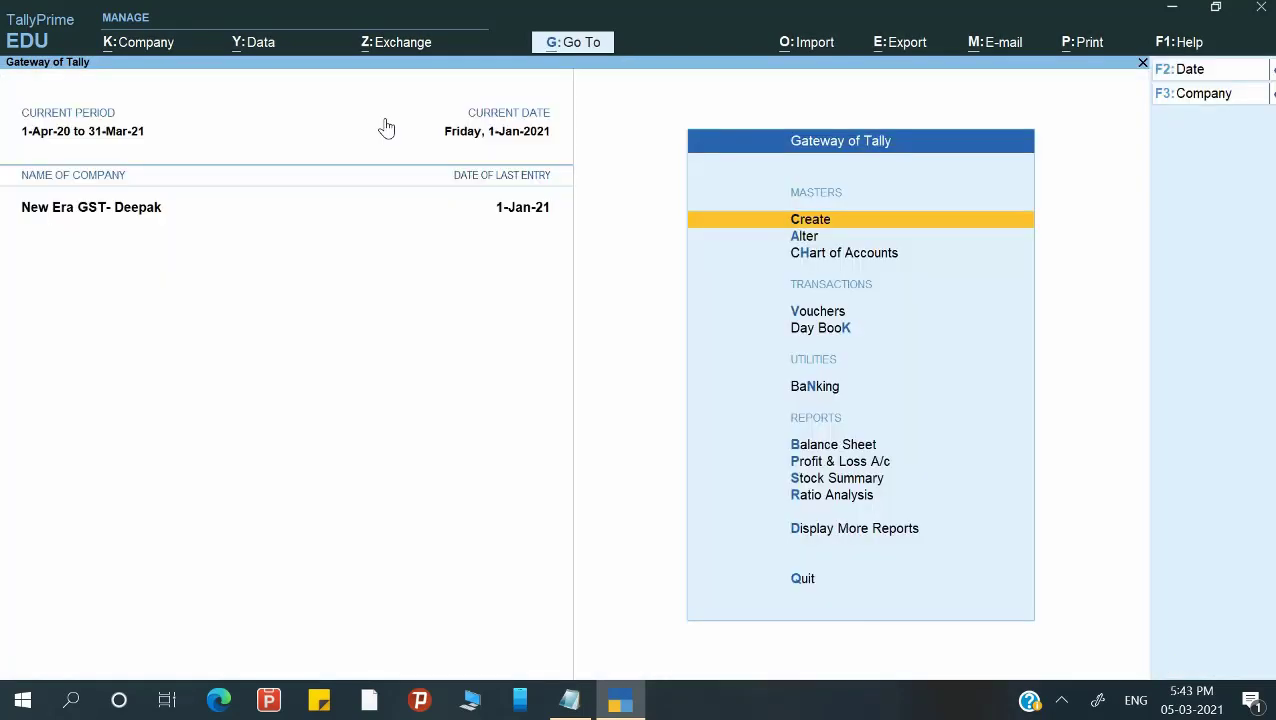
key(d)
key(g)
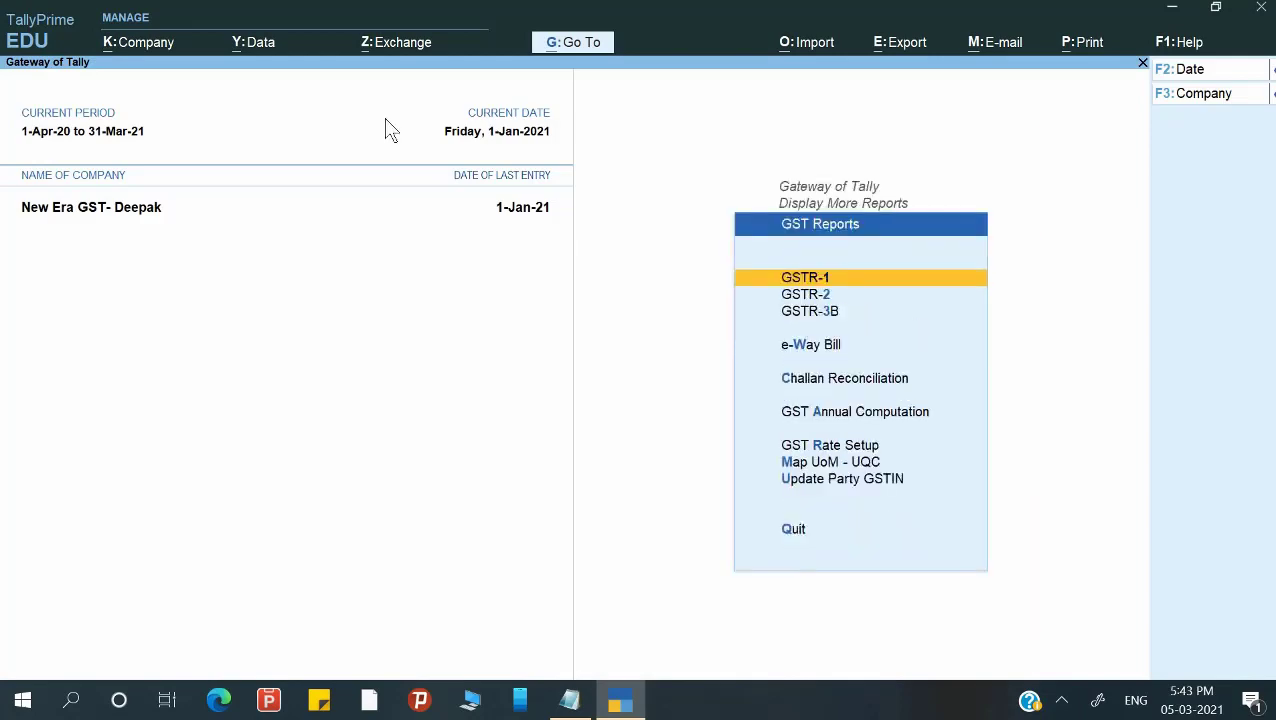
key(Return)
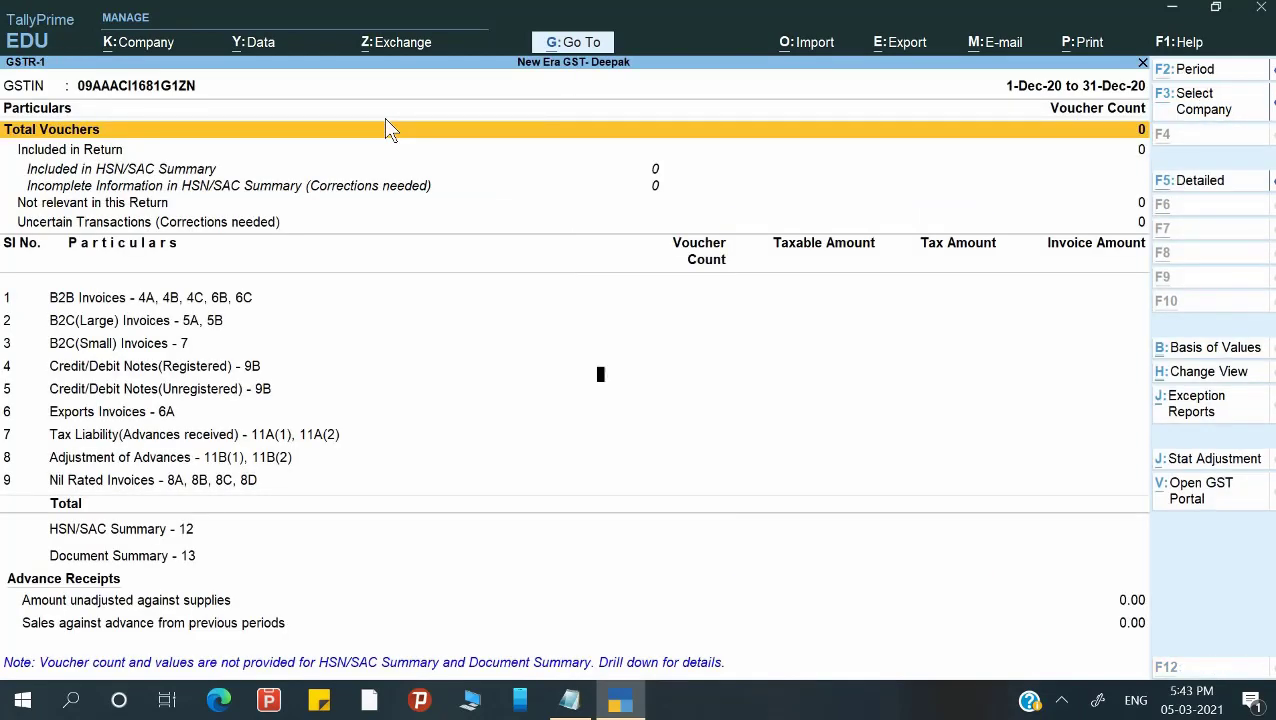
key(F2)
text(1-1)
key(Return)
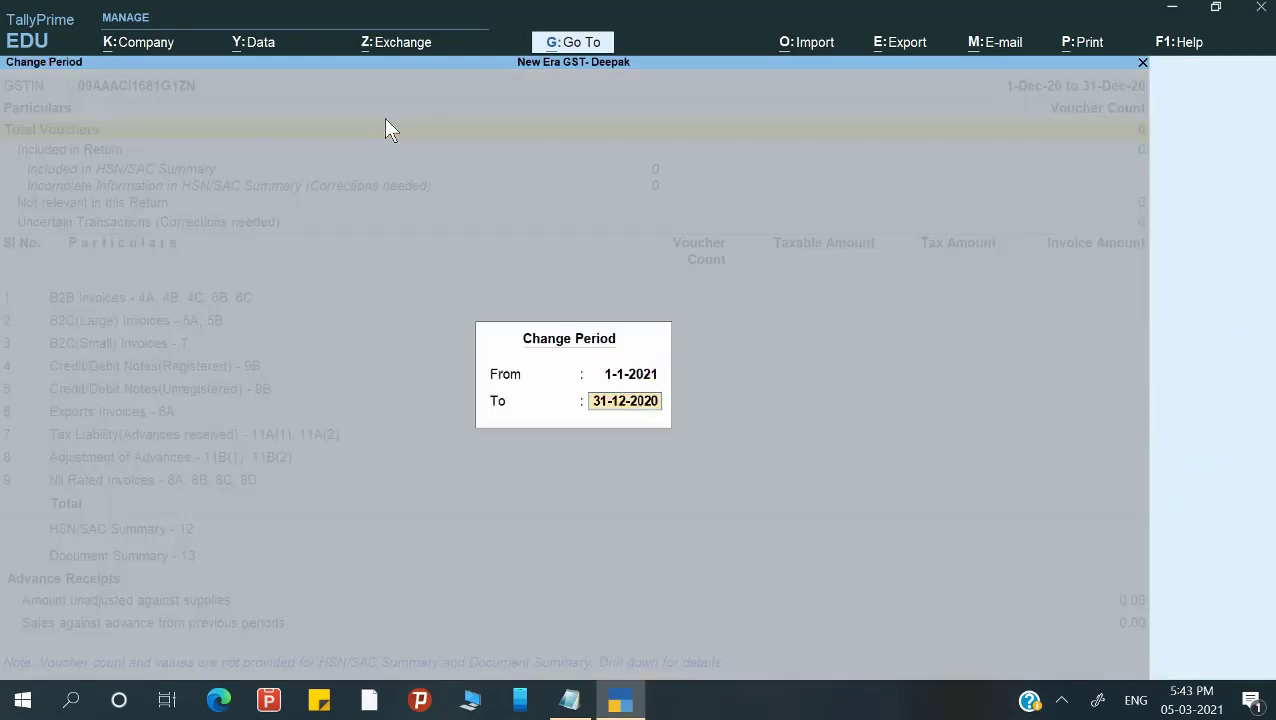
text(21)
key(BackSpace)
text(-1)
key(Return)
Drill into the unadjusted advance amount for Uttar Pradesh, then return to Gateway of Tally.
key(Down)
key(Down)
key(Down)
key(Down)
key(Down)
key(Down)
key(Down)
key(Down)
key(Down)
key(Down)
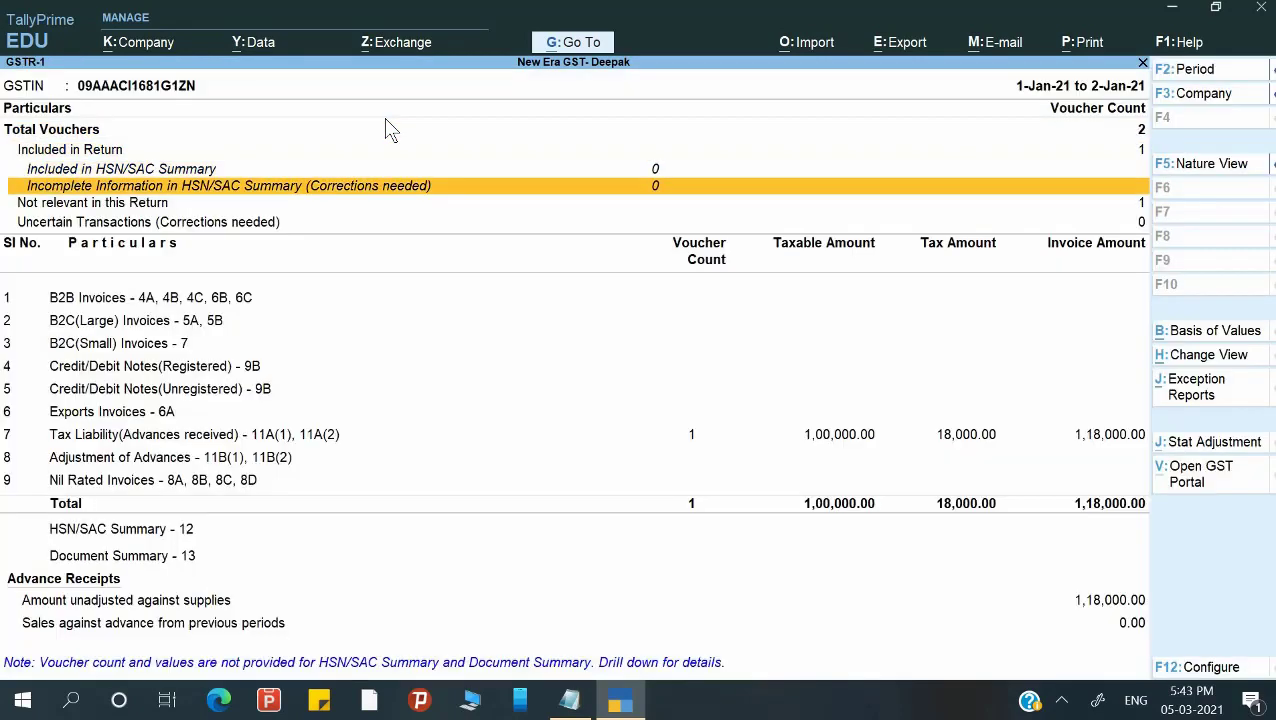
key(Down)
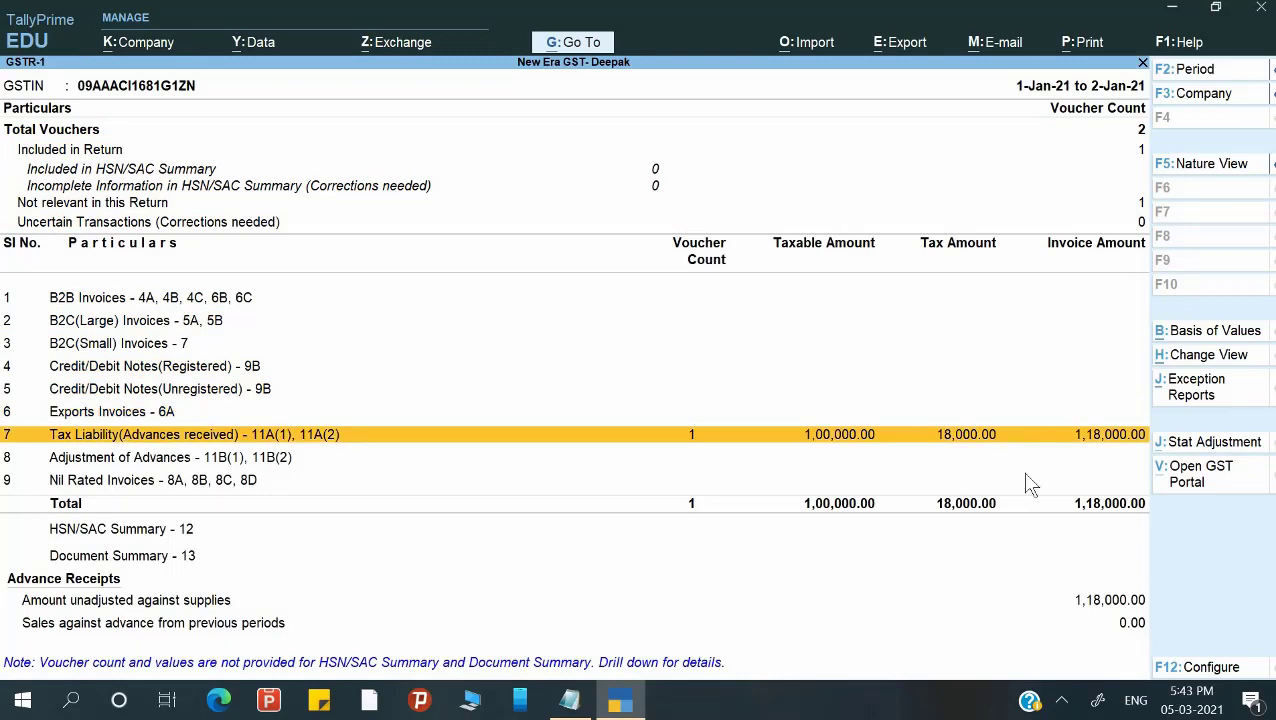
key(Down)
key(Down)
key(Down)
key(Down)
key(Down)
key(Down)
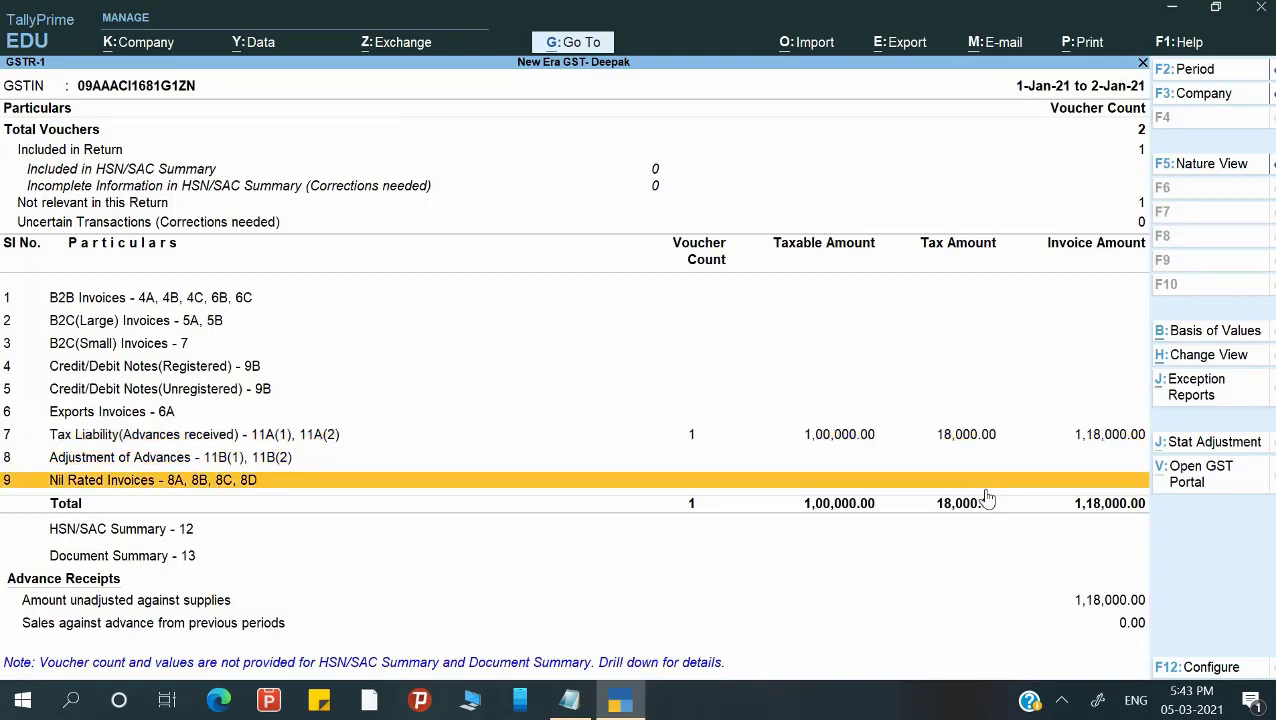
key(Up)
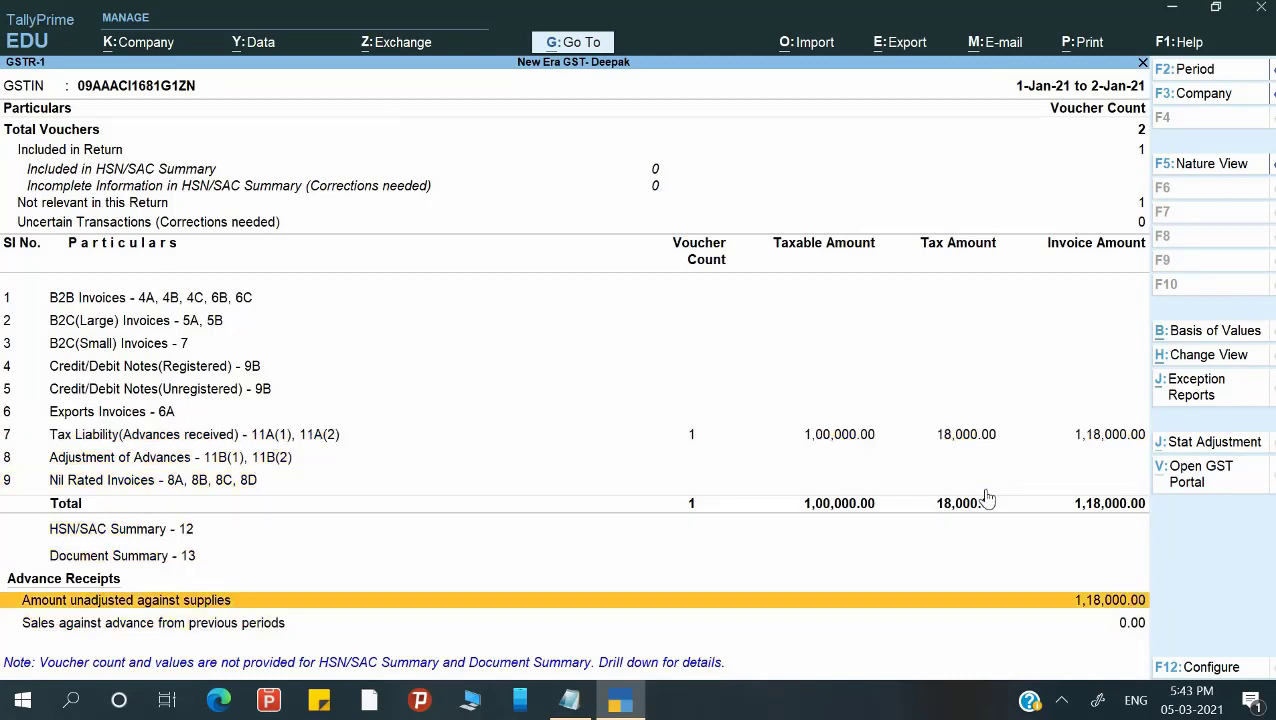
key(Return)
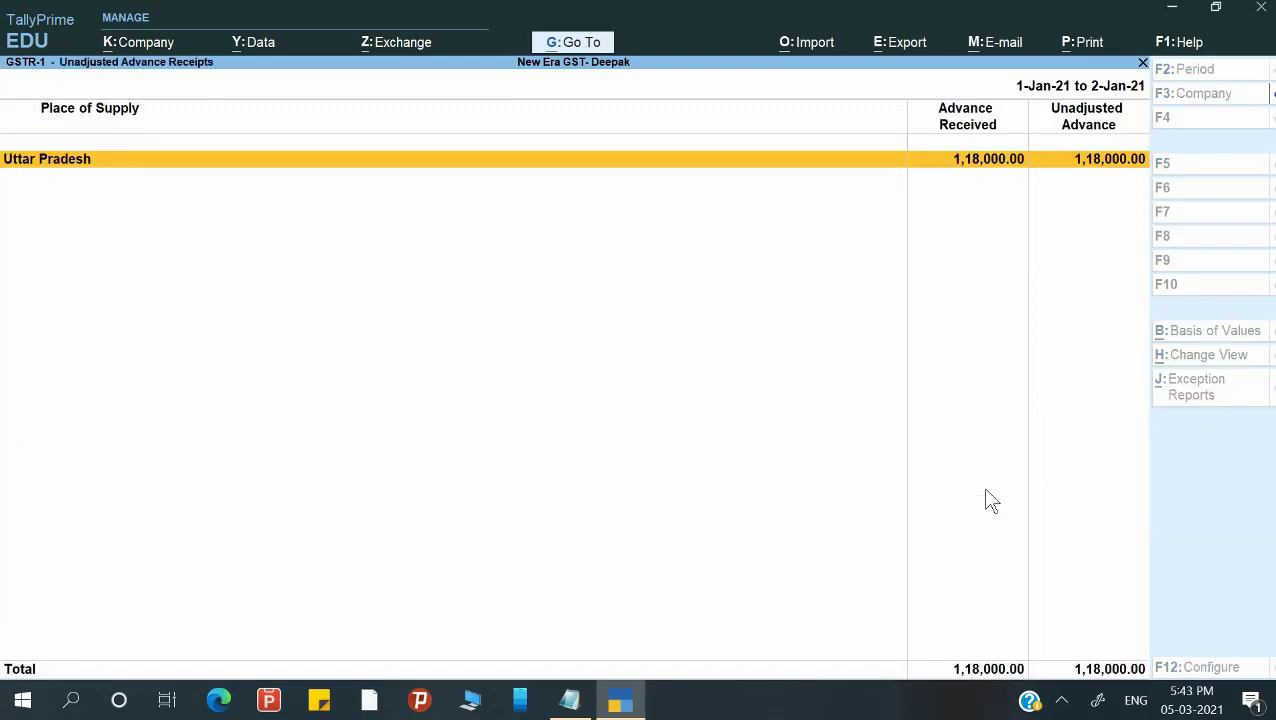
key(Return)
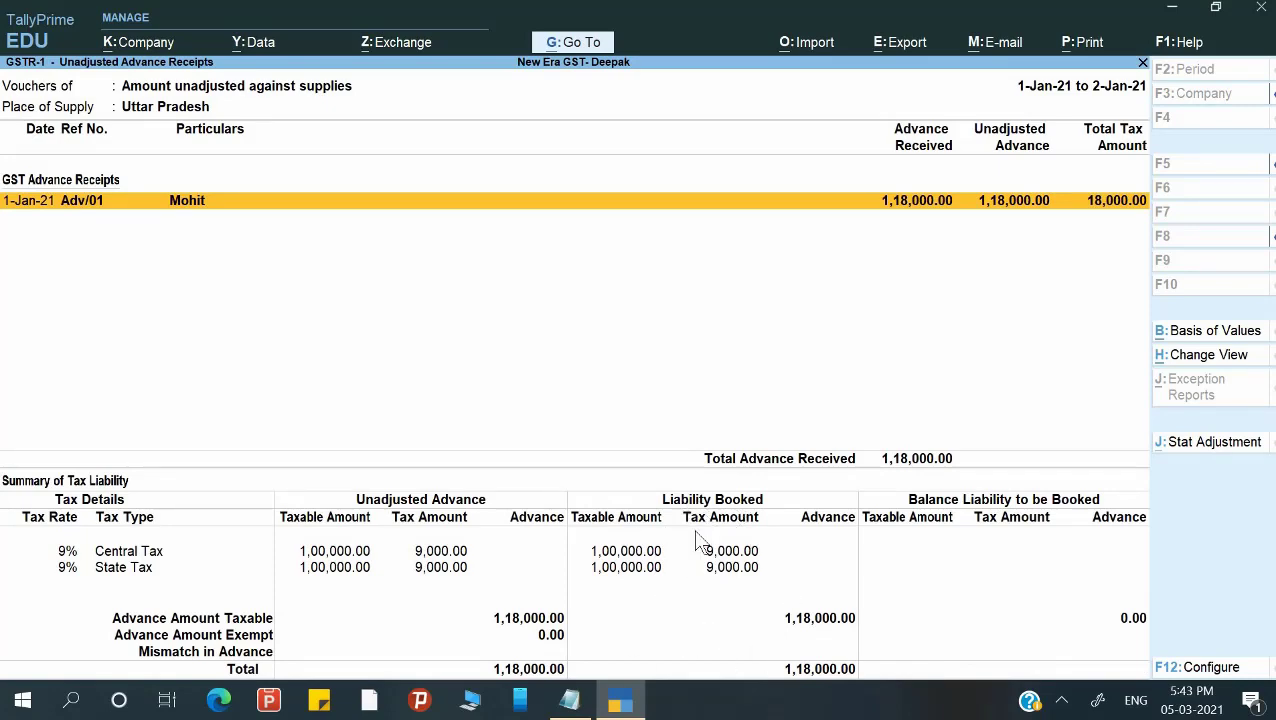
key(Escape)
key(Escape)
key(Escape)
key(Escape)
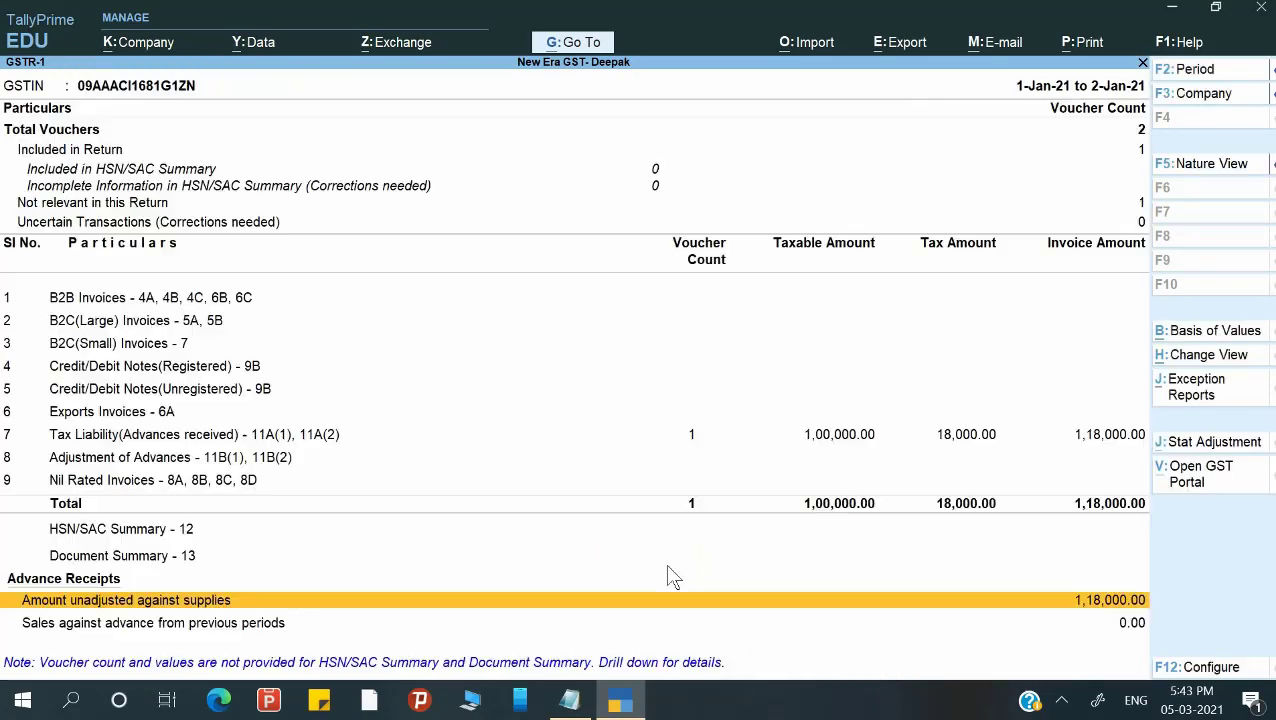
key(Down)
key(Down)
key(Down)
key(Down)
key(Down)
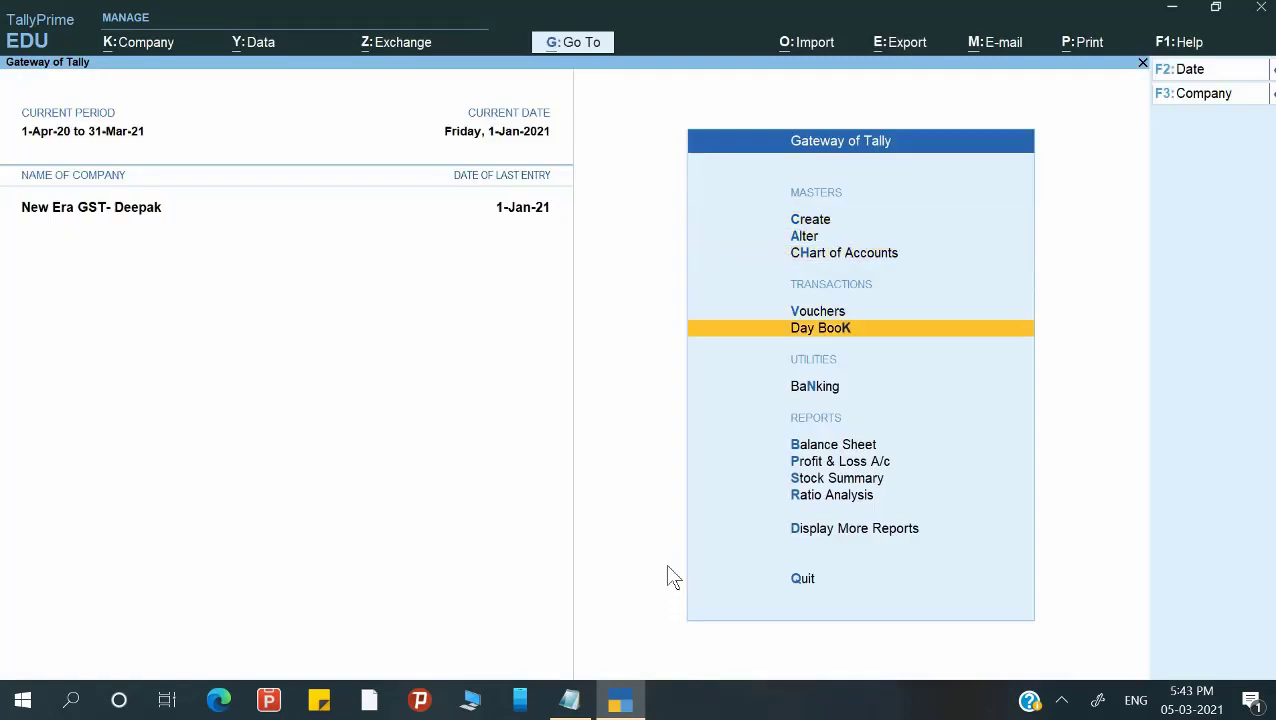
key(Up)
key(Up)
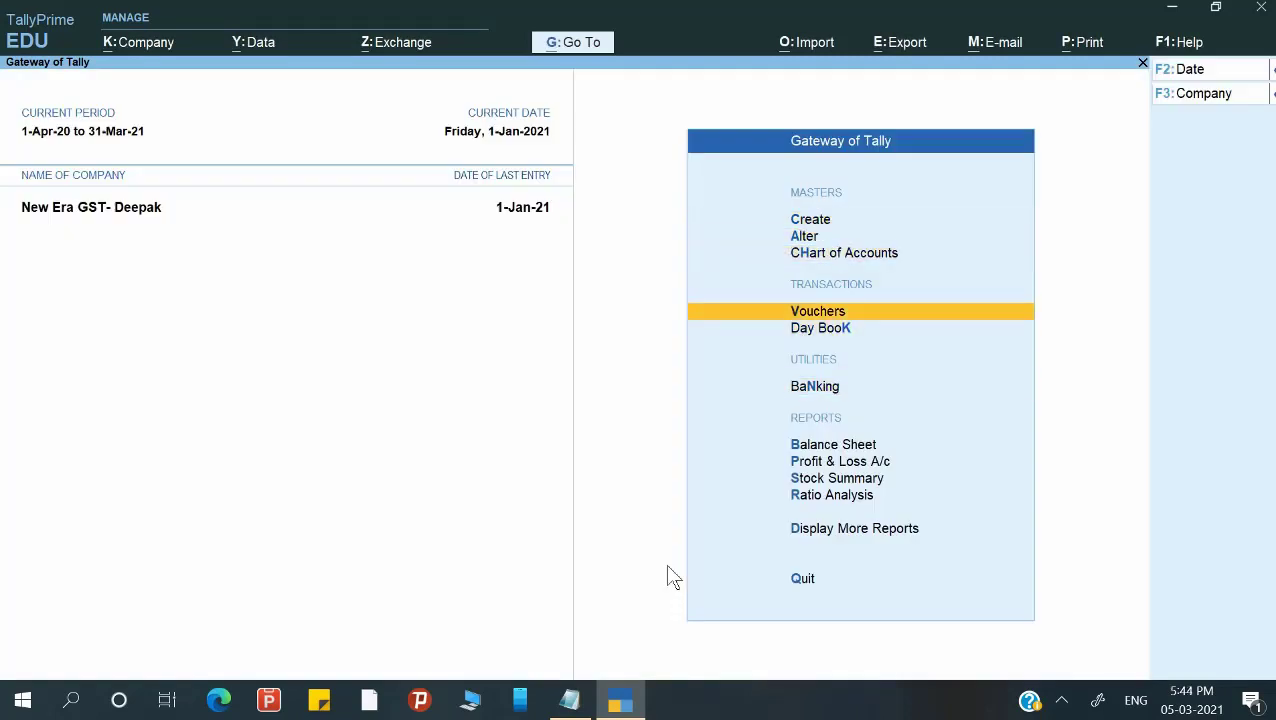
key(Down)
key(Down)
key(Down)
key(Down)
key(Up)
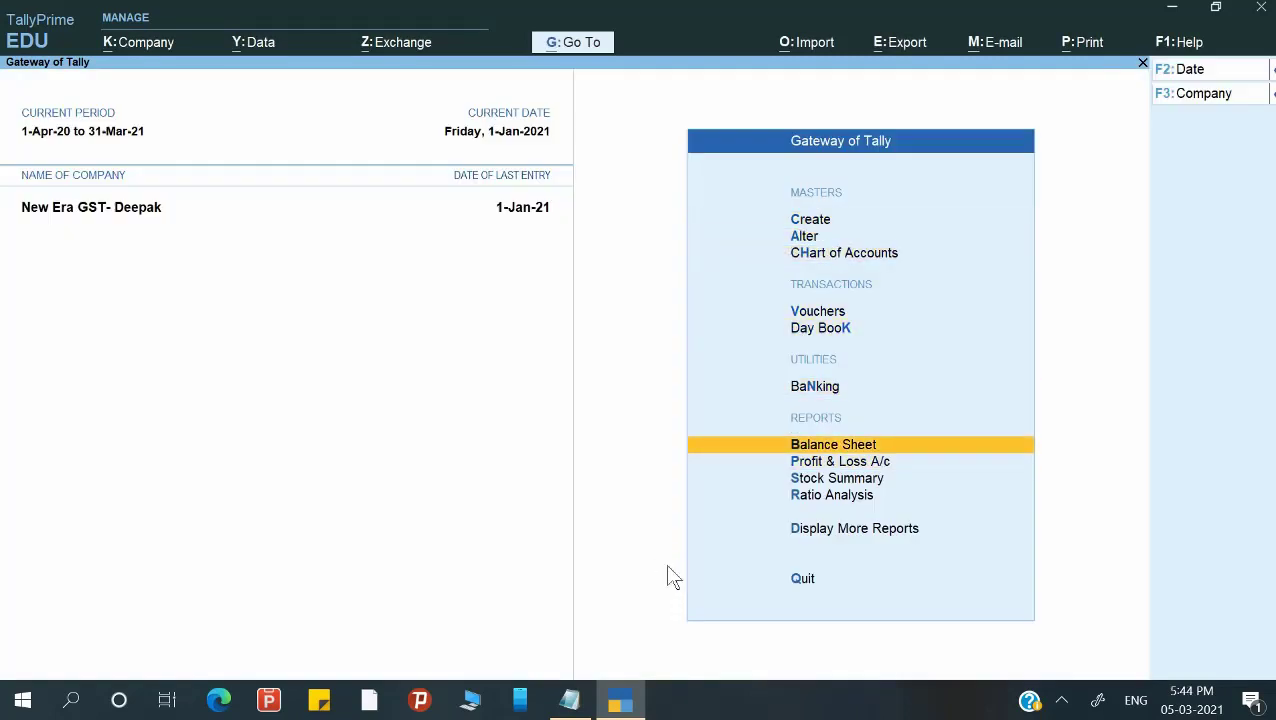
key(Return)
key(alt+F5)
key(Down)
key(Down)
key(Down)
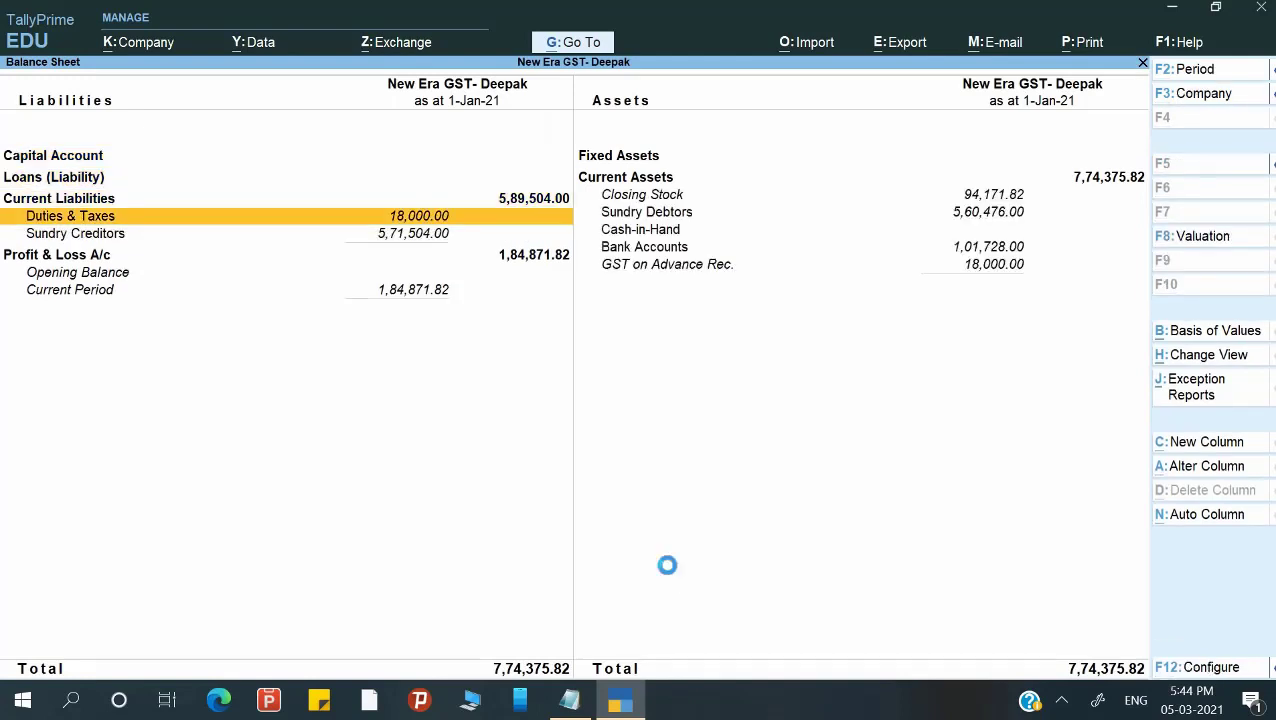
key(Return)
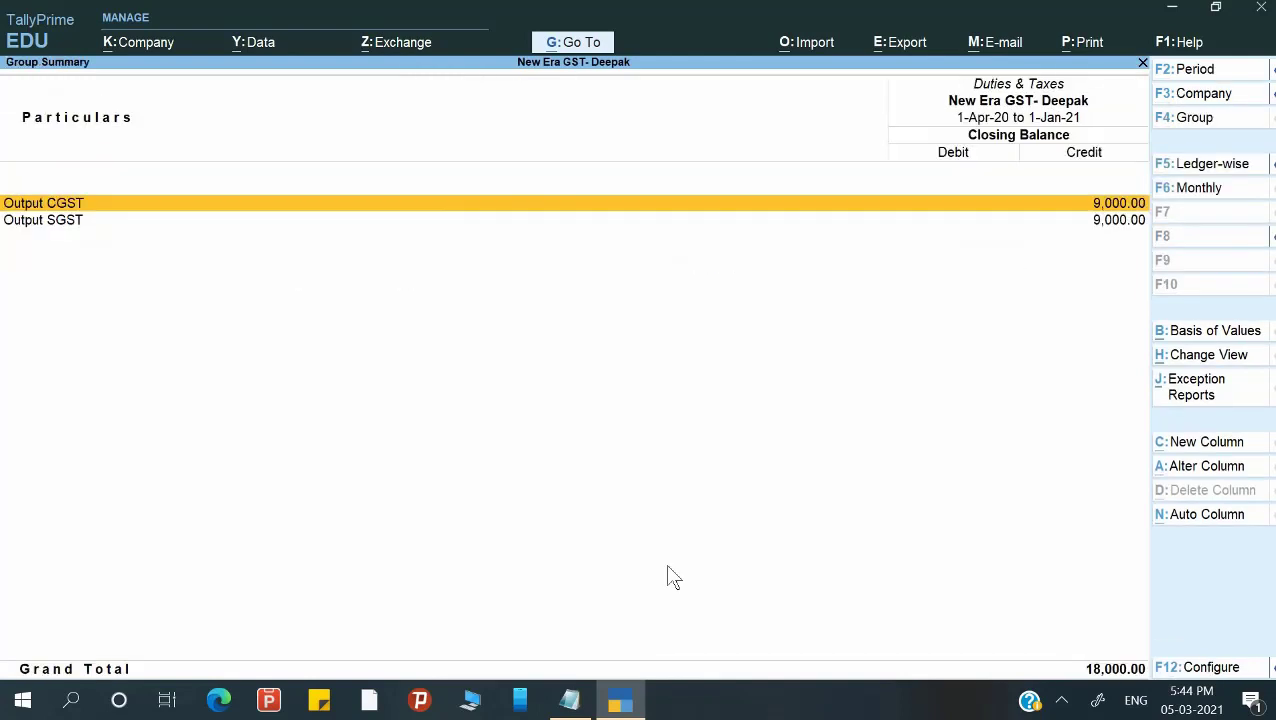
key(Escape)
key(Escape)
key(Escape)
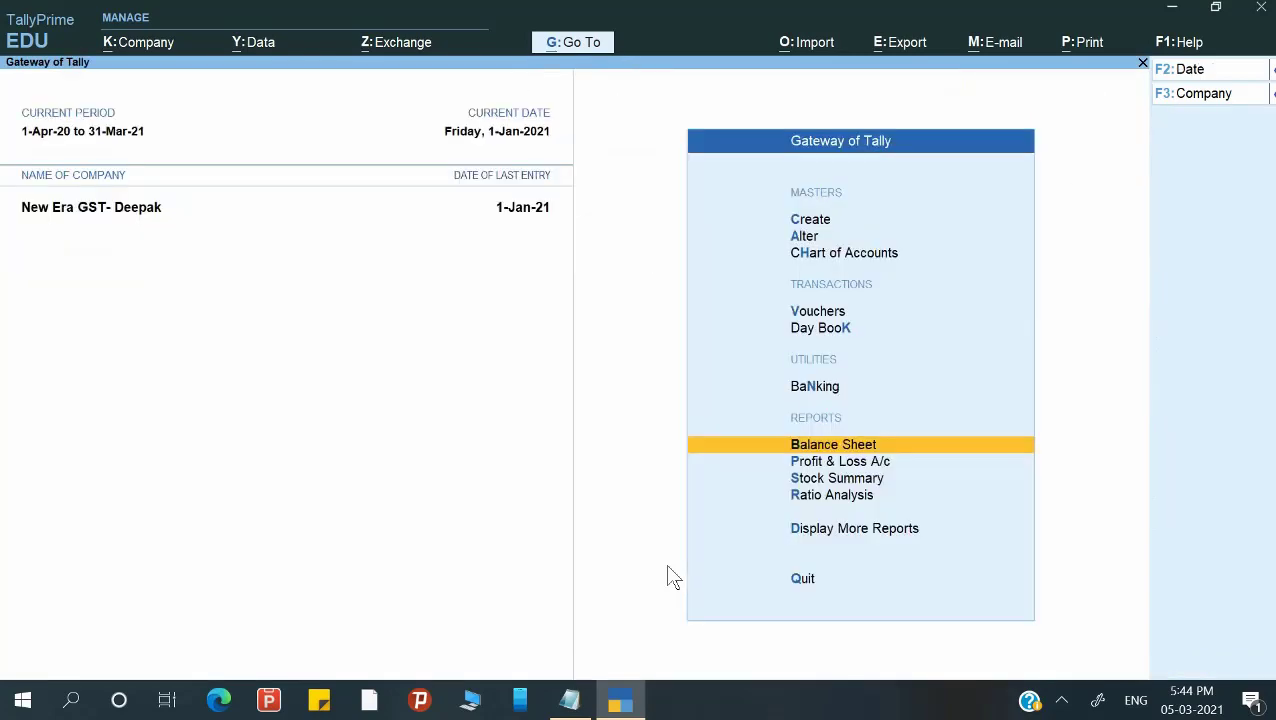
key(Home)
key(Down)
key(Down)
key(Down)
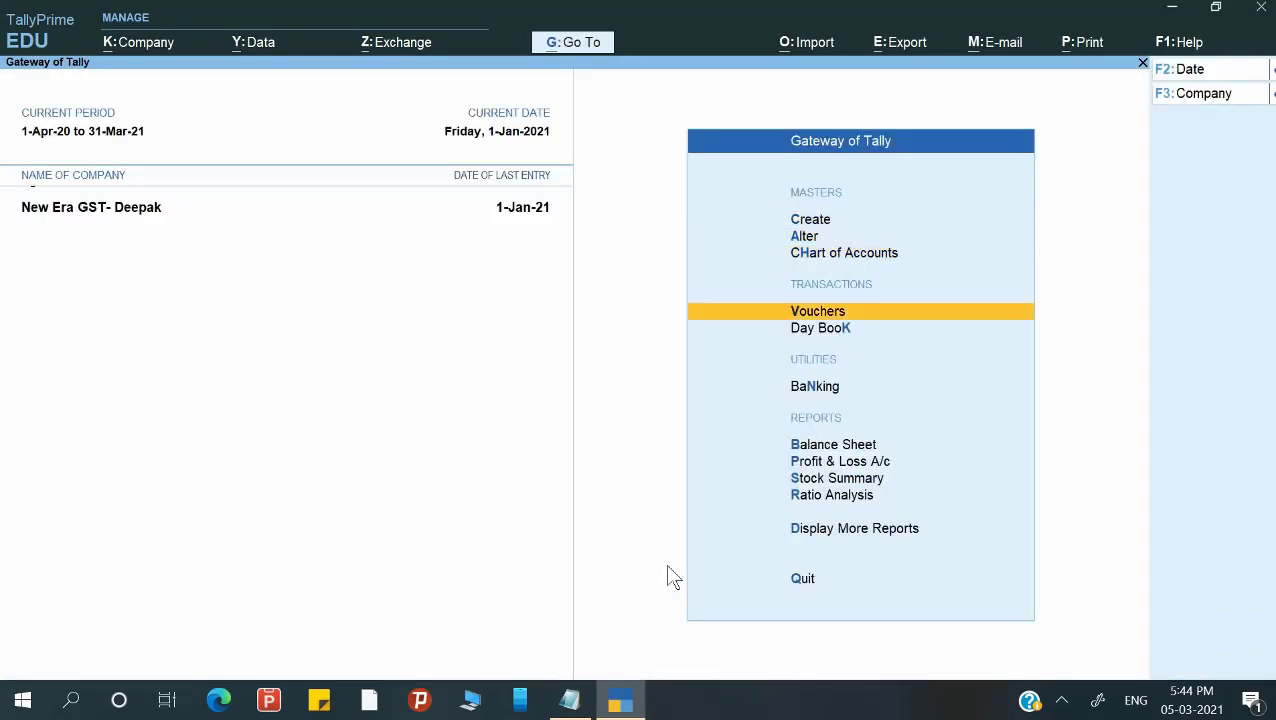
Start a journal dated 2-1-2021 debiting Output CGST 9,000.00.
key(Return)
key(F2)
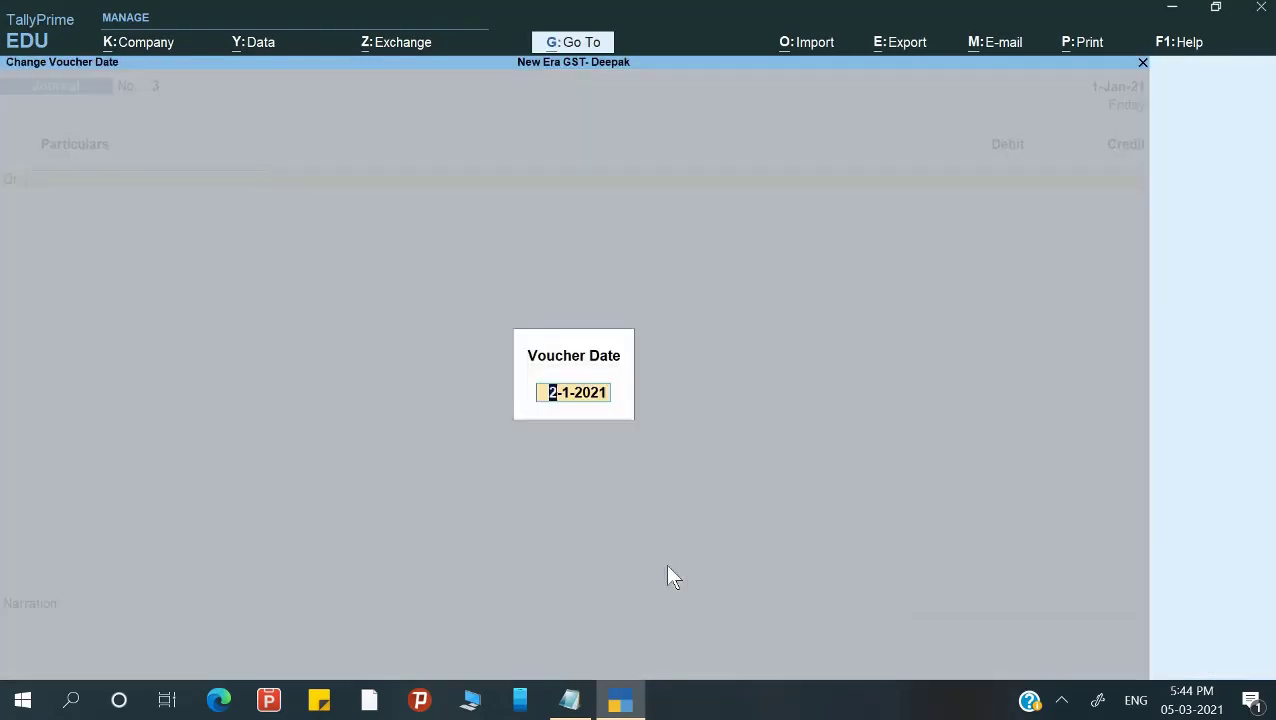
key(Return)
text(Ou)
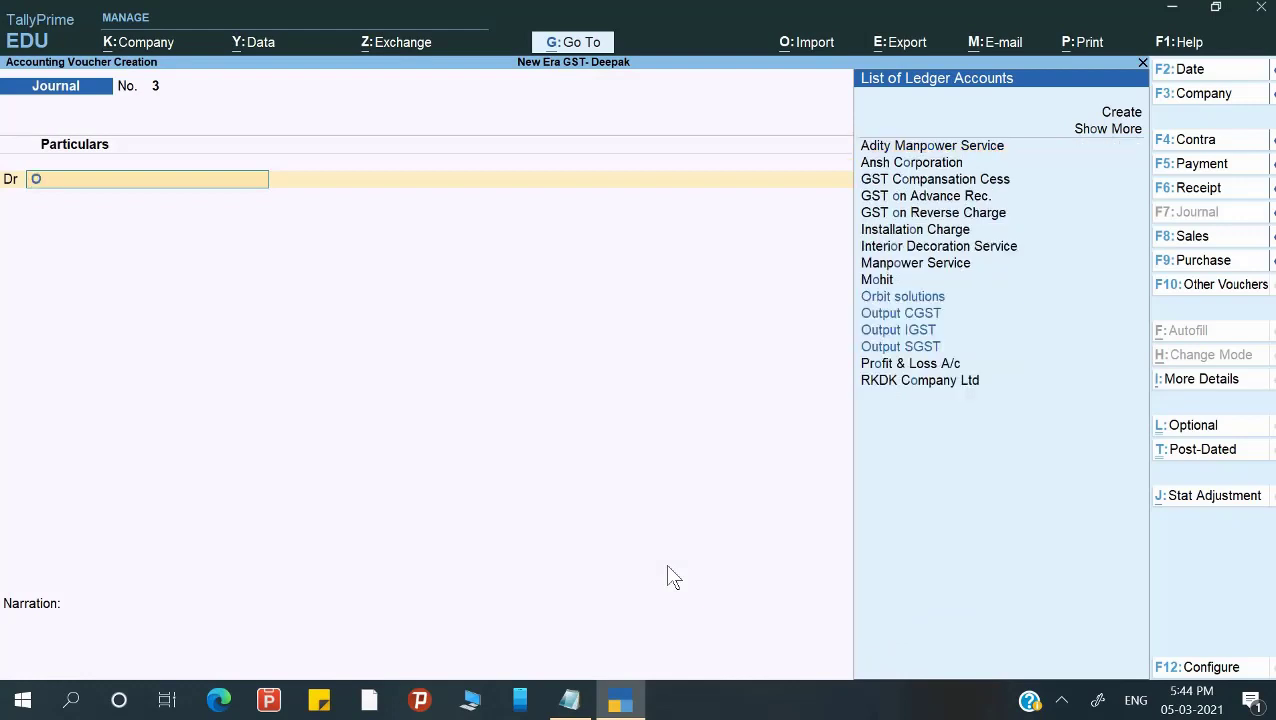
key(Return)
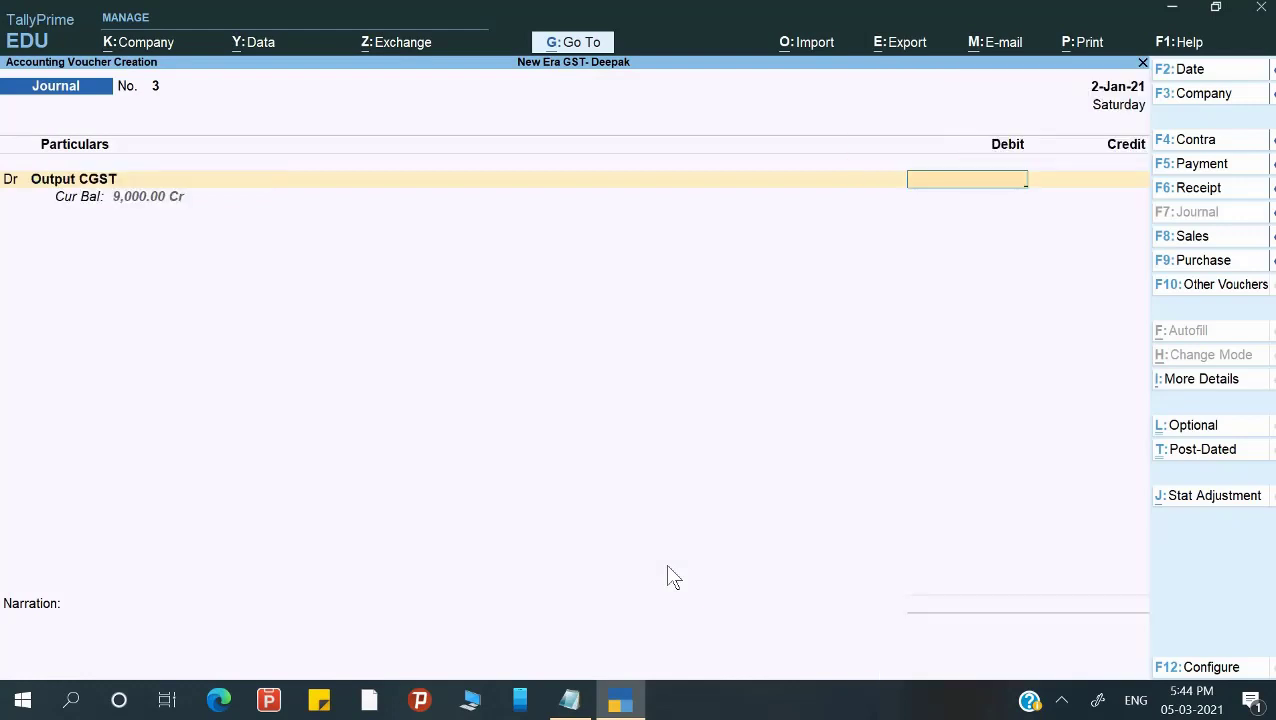
text(9000)
key(Return)
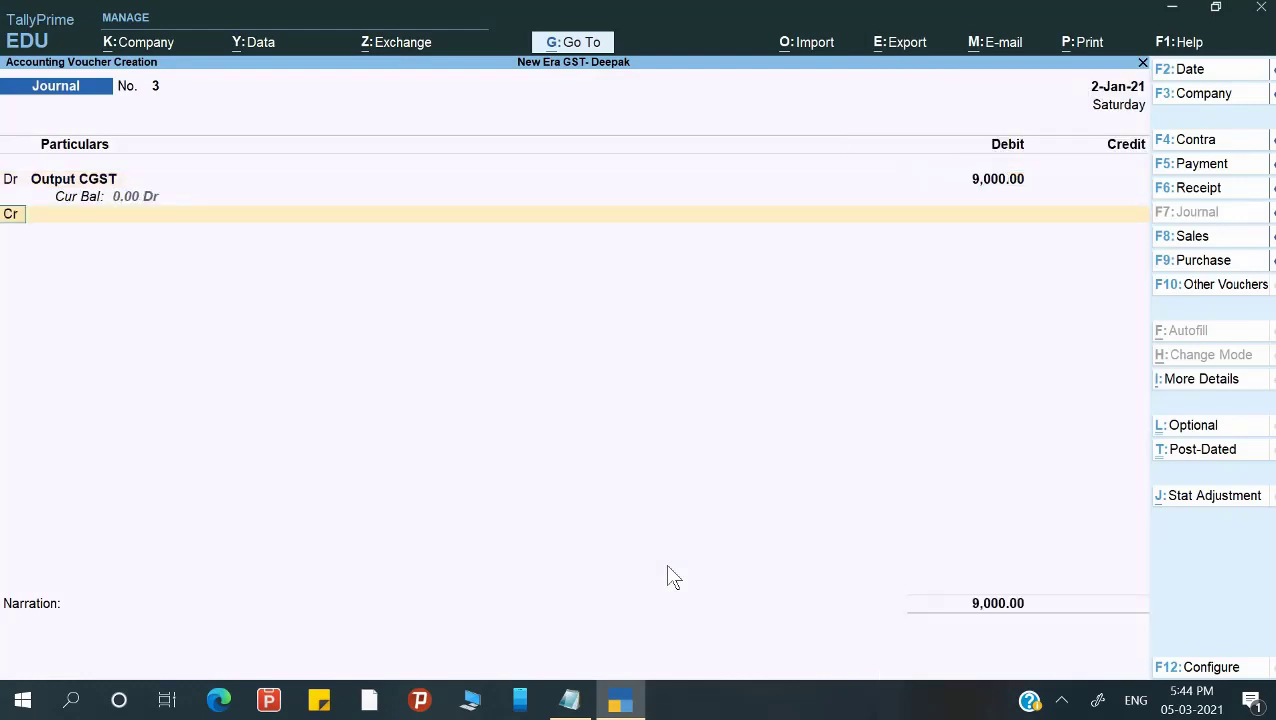
Debit Output SGST 9,000.00 and credit Axis Bank.
key(d)
key(Return)
text(O)
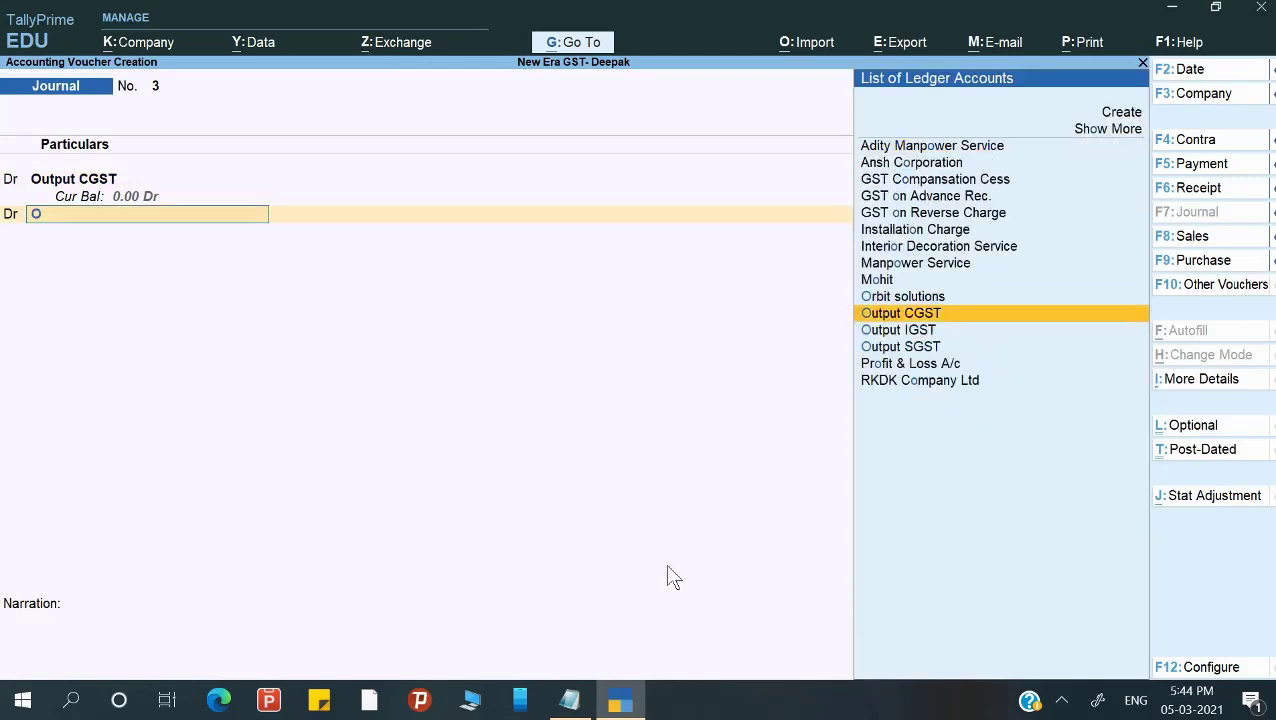
key(Down)
key(Down)
key(Return)
text(9000)
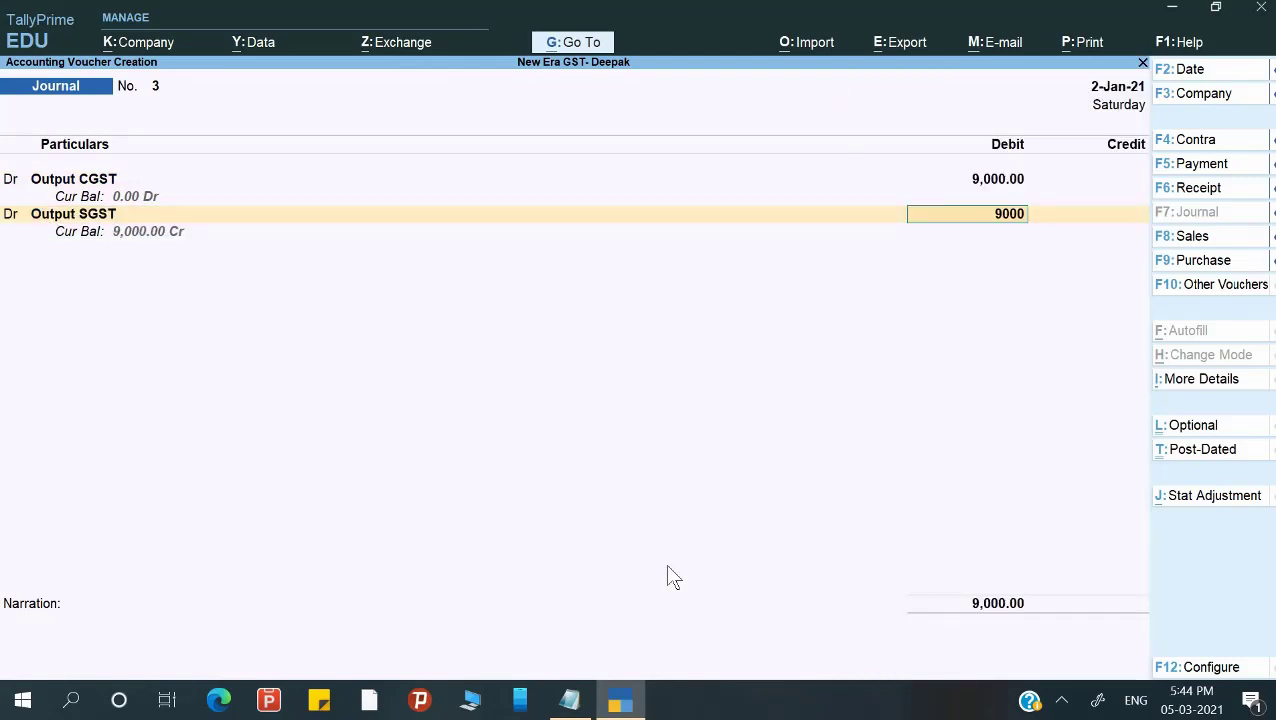
key(Return)
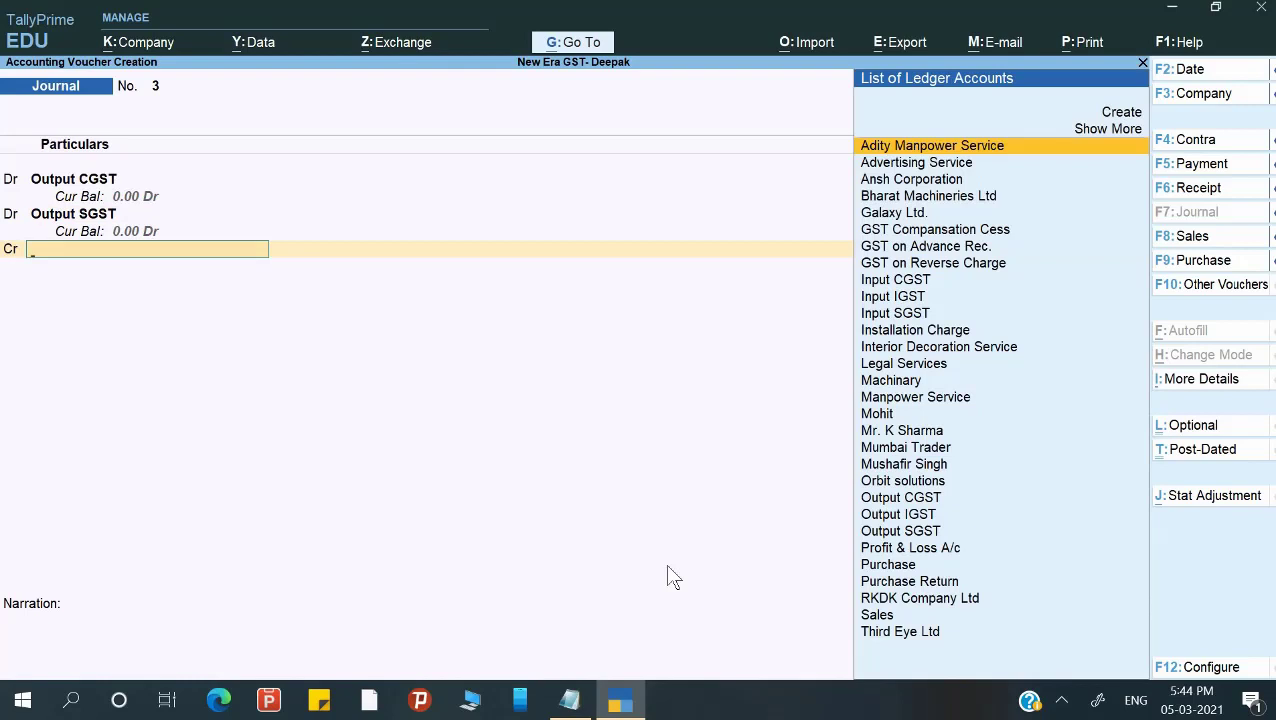
text(Ax)
key(Return)
key(Return)
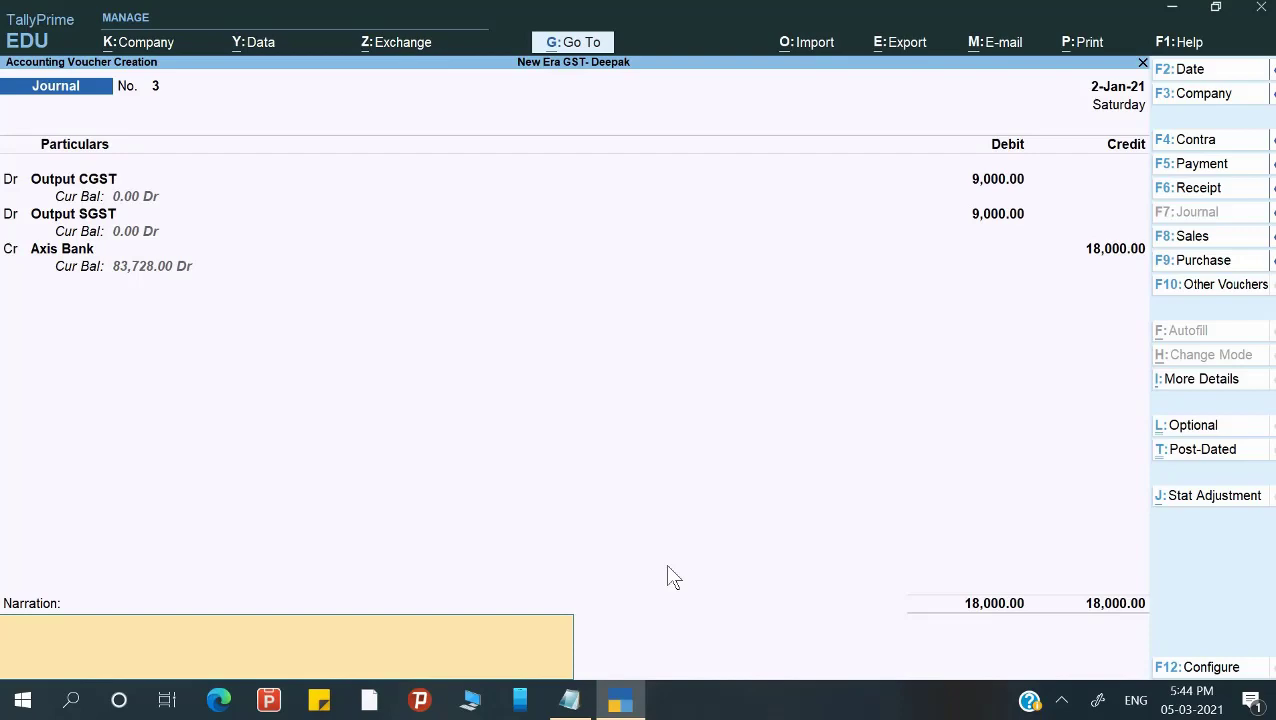
Discard the unsaved journal voucher and stay in TallyPrime.
key(Escape)
key(Return)
key(Escape)
key(Escape)
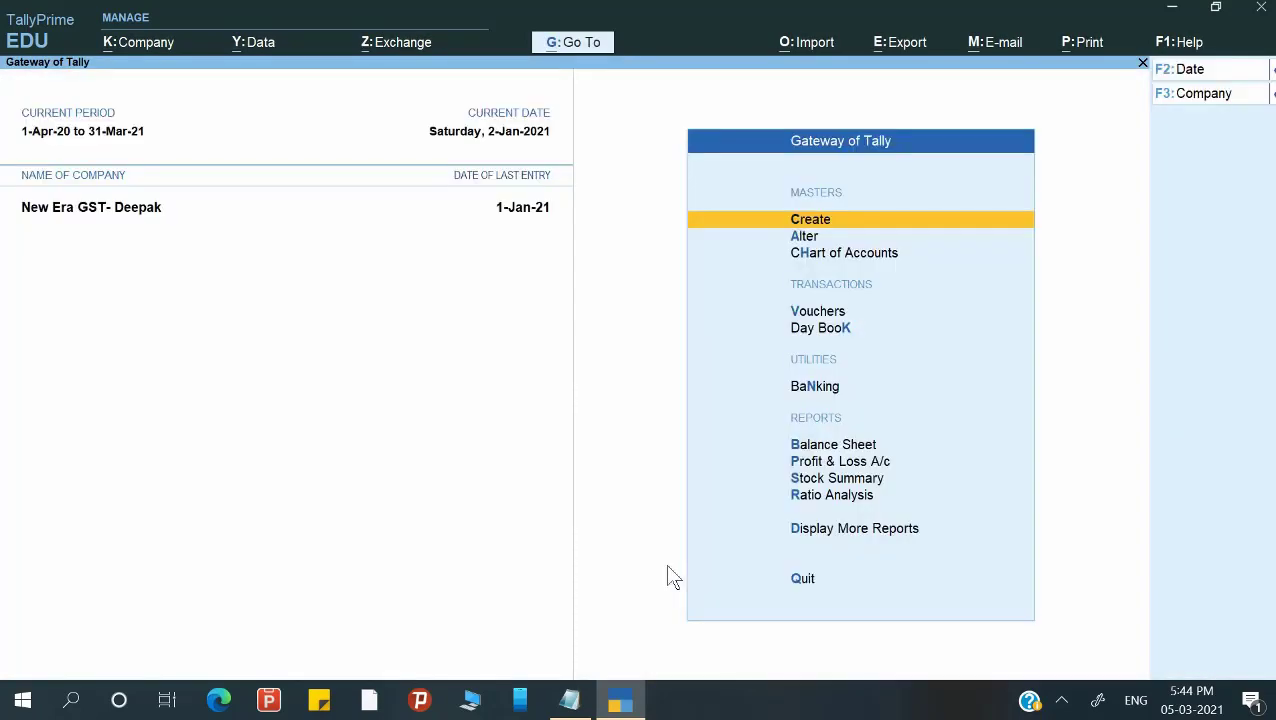
Autofill a Payment voucher as GST Stat Payment of Advance type for 1-Jan-21 to 2-Jan-21.
key(Down)
key(Down)
key(Down)
key(Return)
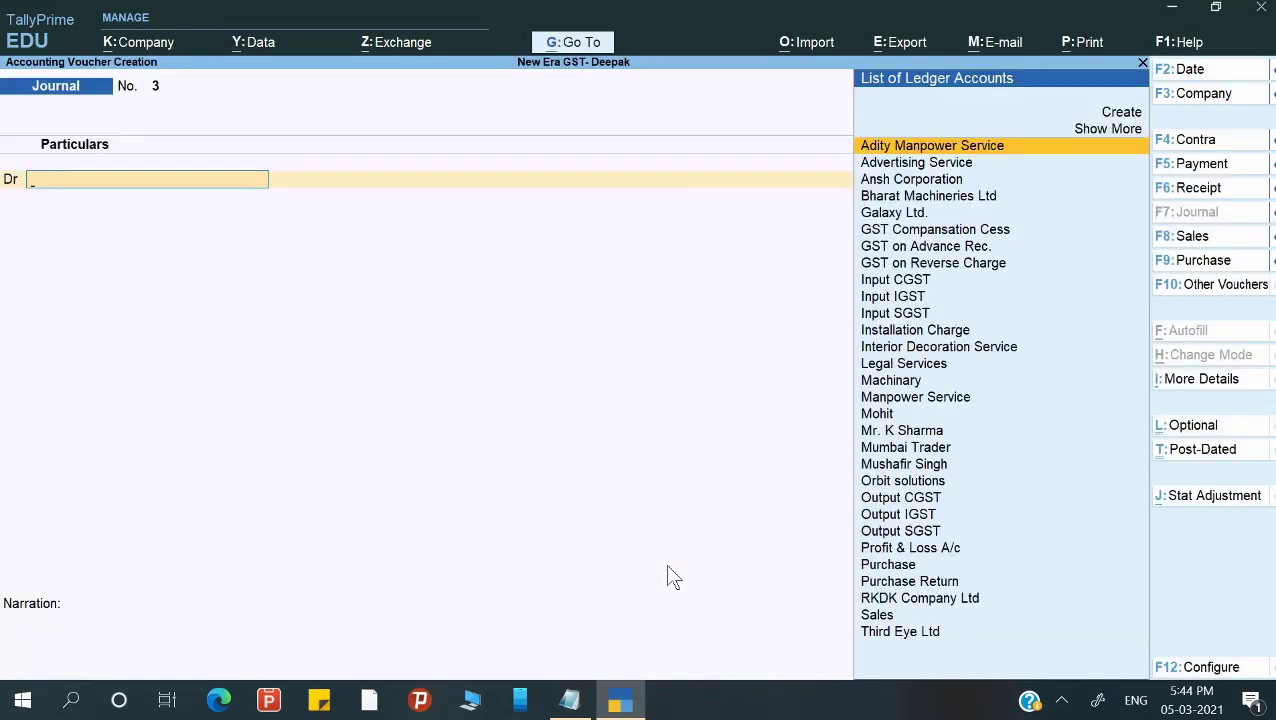
key(F5)
key(ctrl+f)
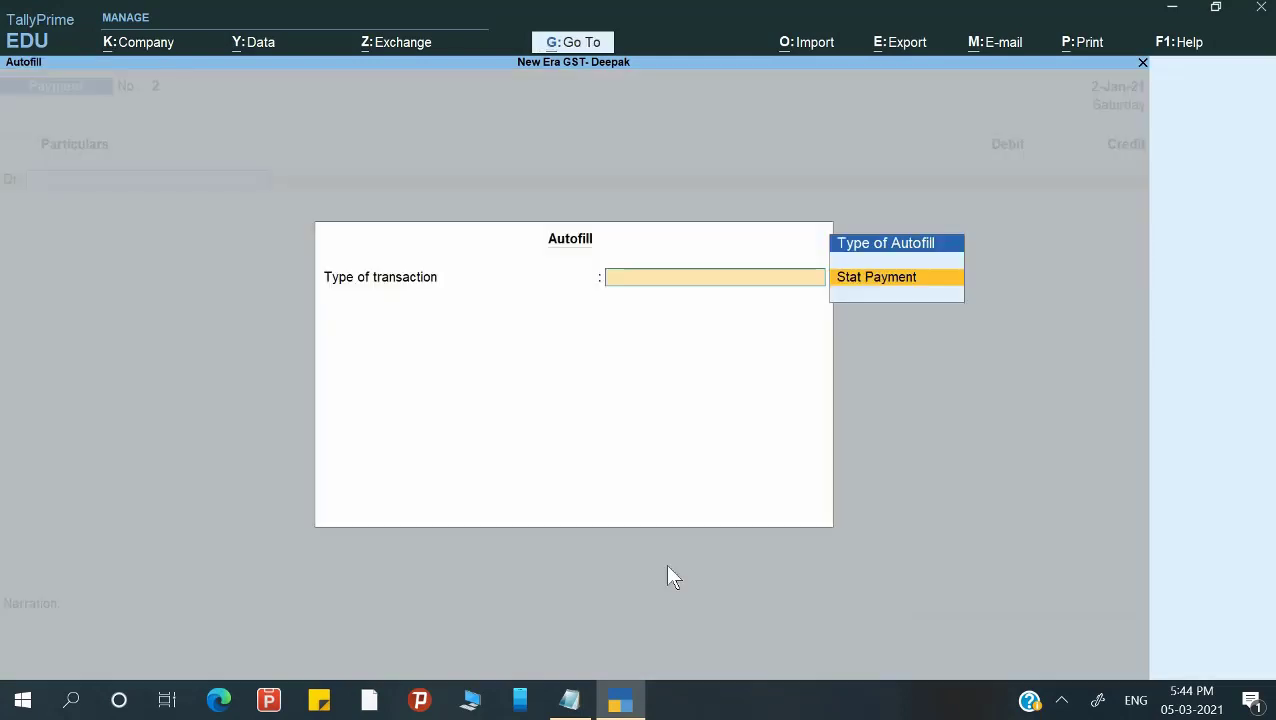
key(Return)
key(Return)
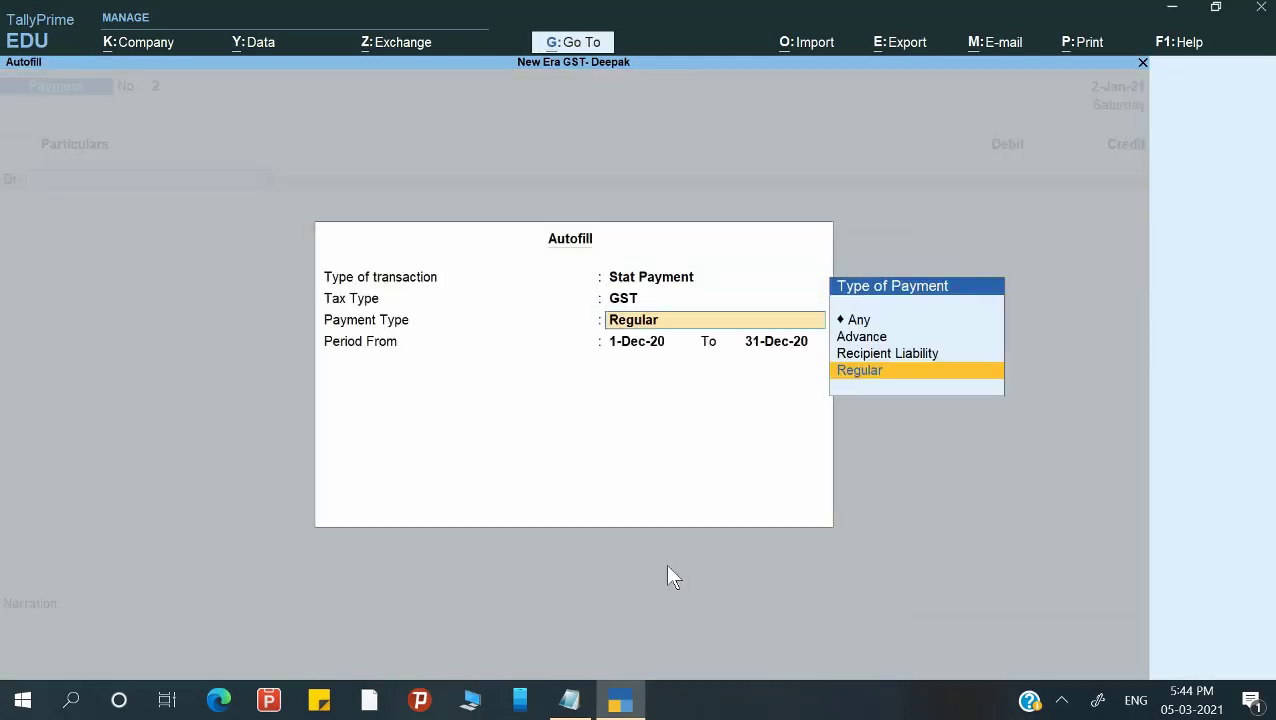
key(Up)
key(Up)
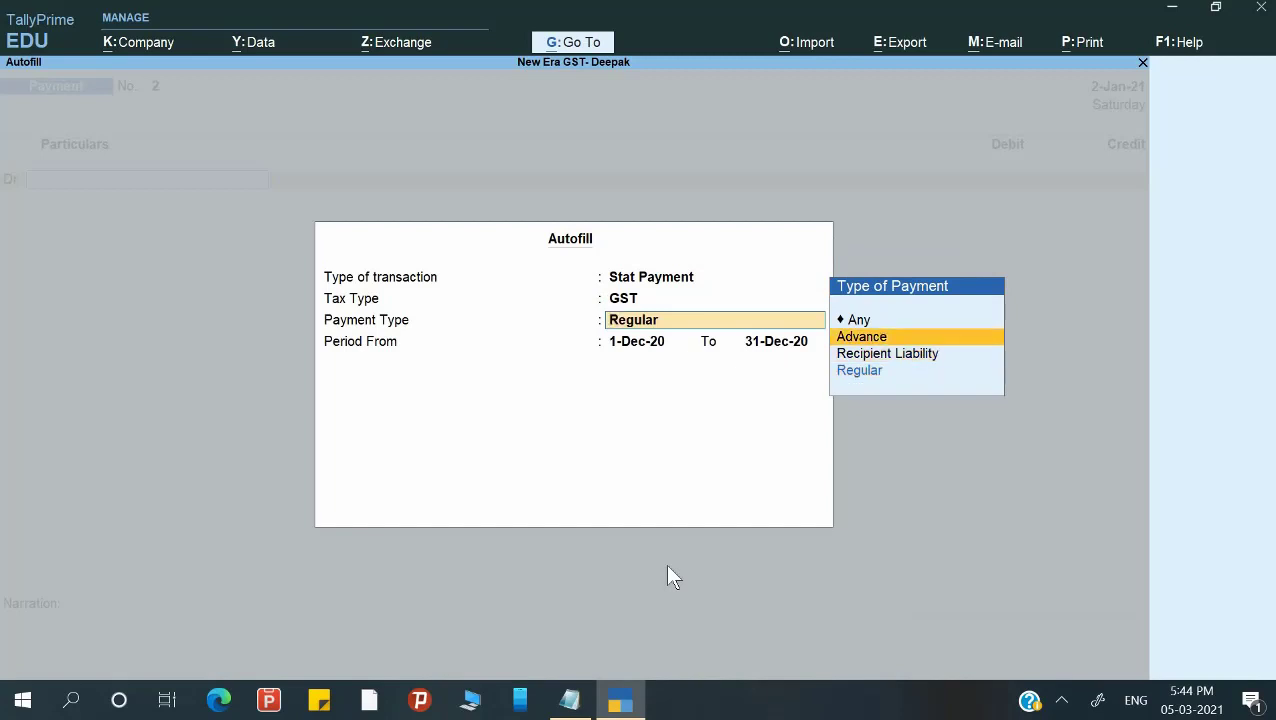
key(Return)
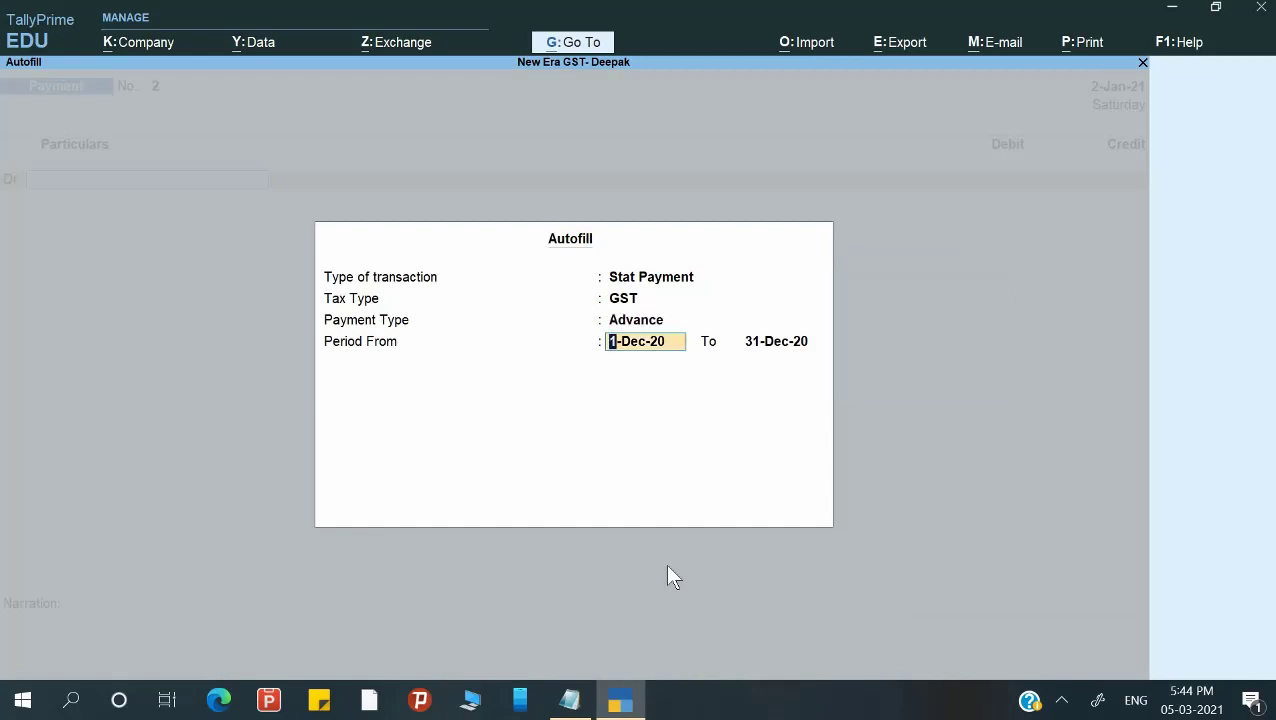
text(1-1)
key(Return)
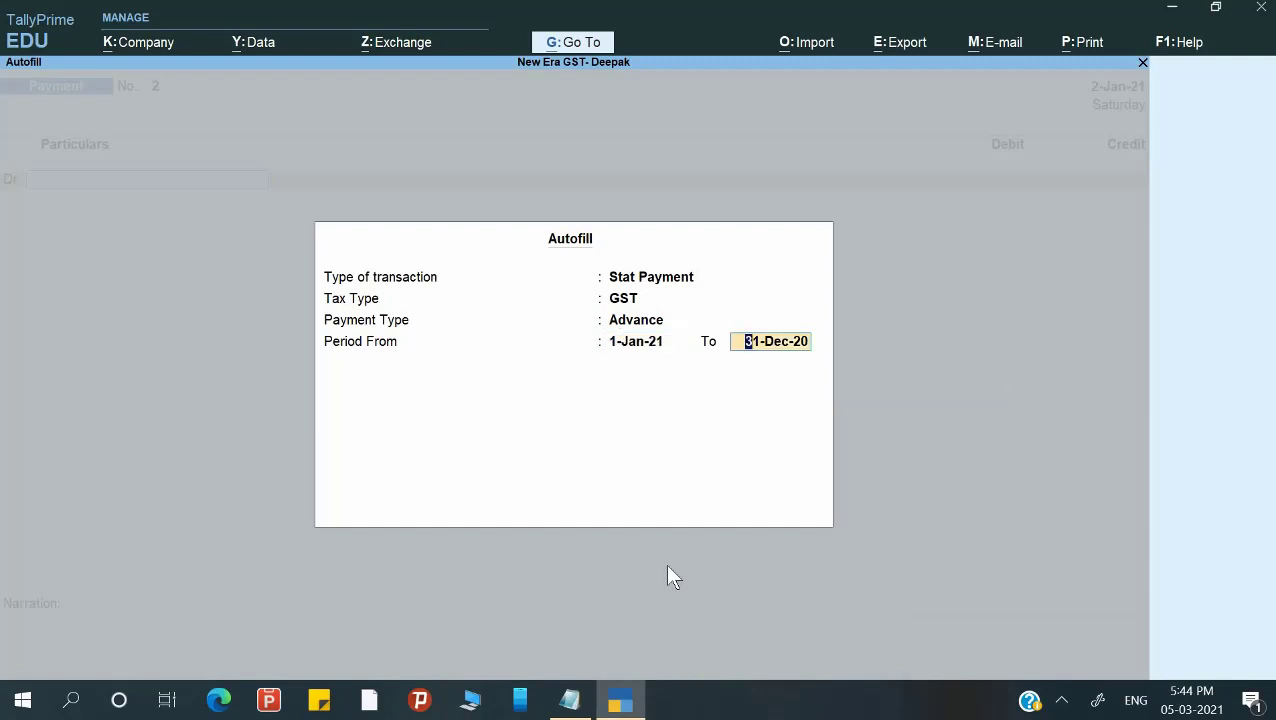
text(2-1)
key(Return)
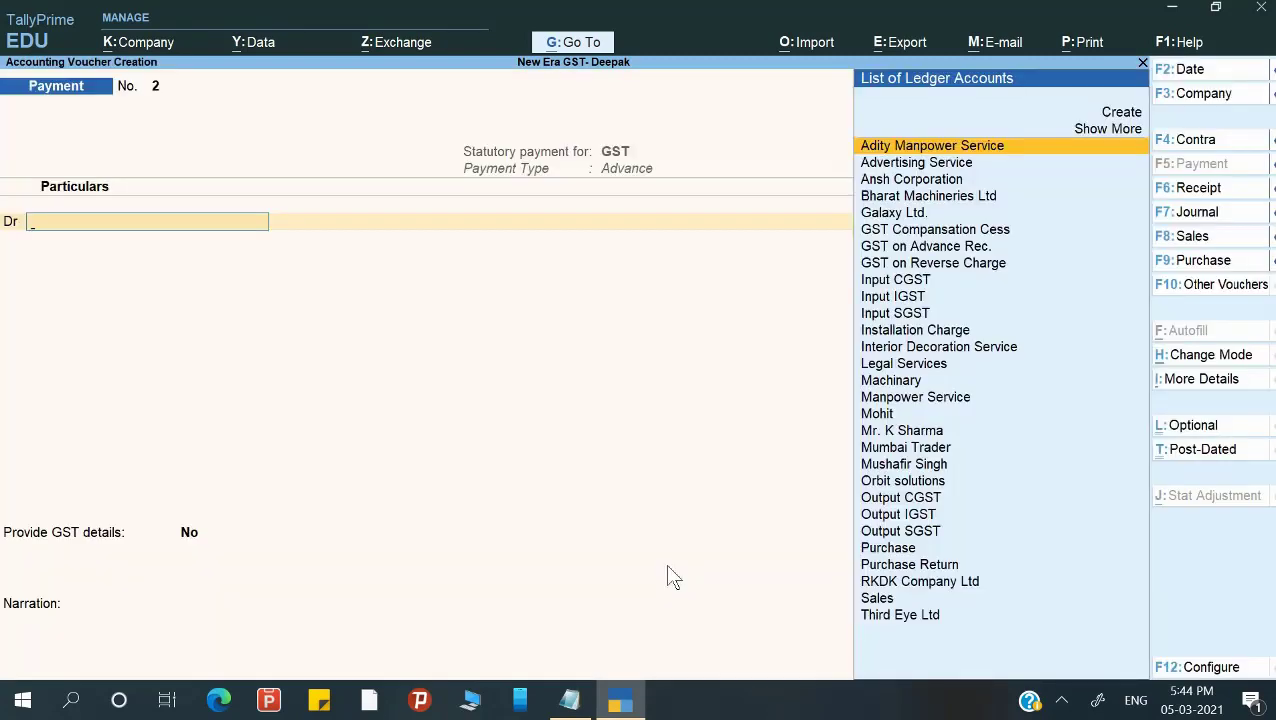
Debit Output CGST 9,000 on the payment voucher.
text(O)
key(Down)
key(Return)
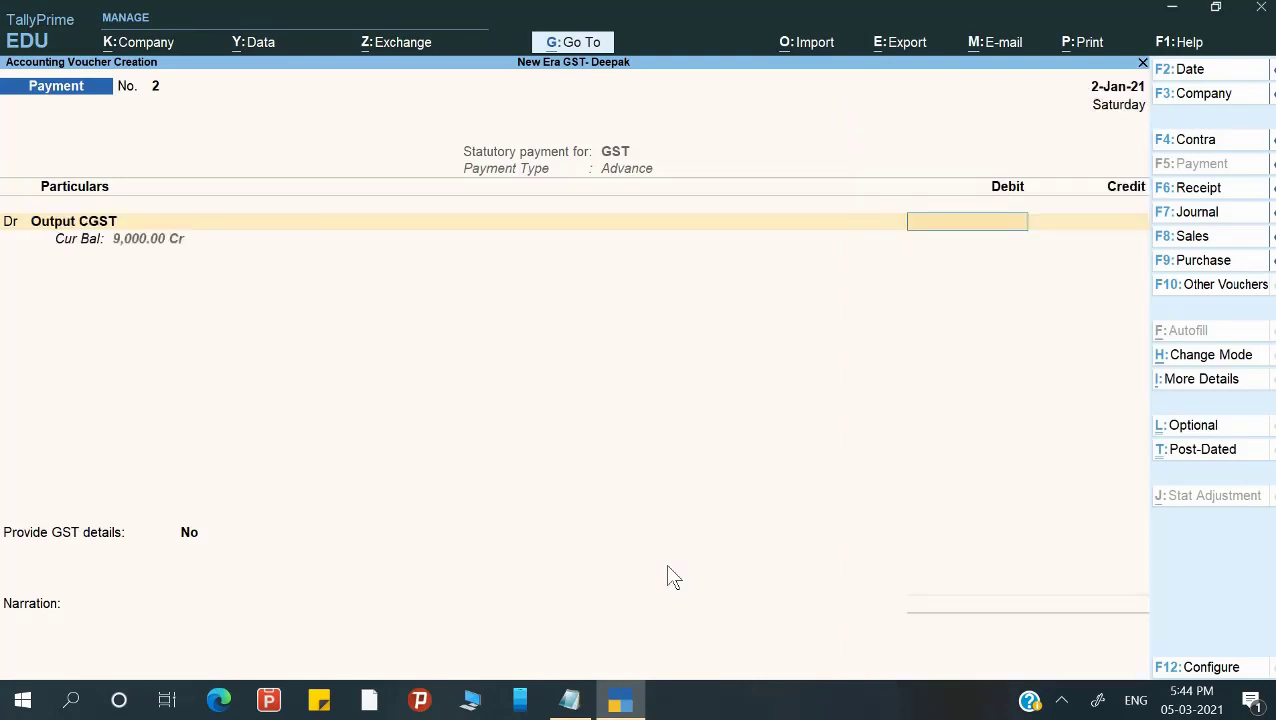
text(9000)
key(Return)
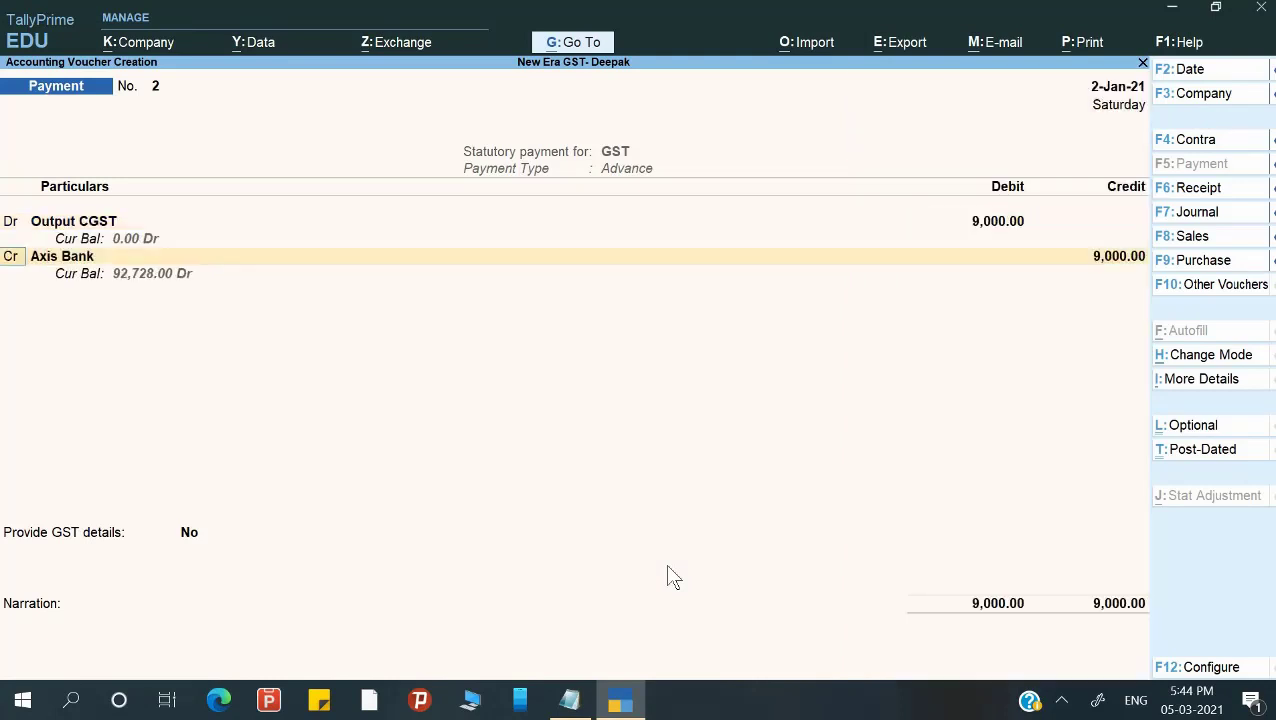
Debit Output SGST 9,000, credit Axis Bank 18,000 and set Provide GST details to Yes.
text(d)
key(Return)
text(O)
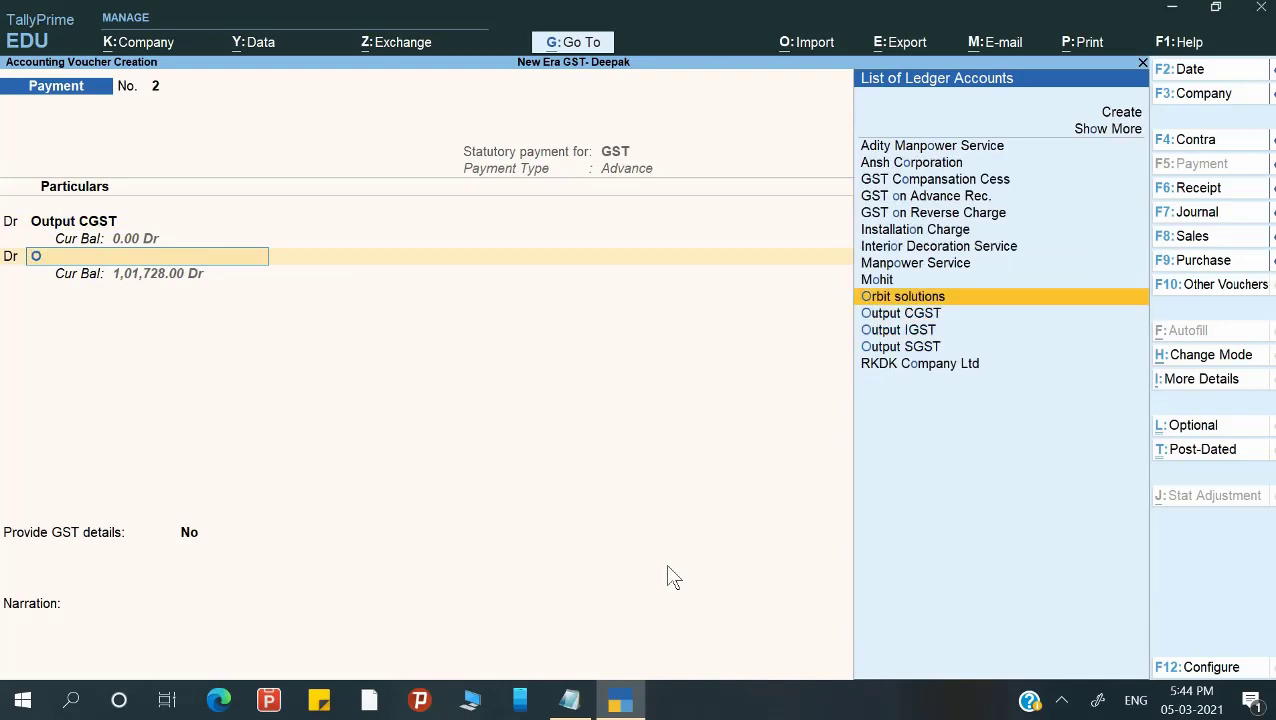
key(Down)
key(Down)
key(Down)
key(Return)
text(9000)
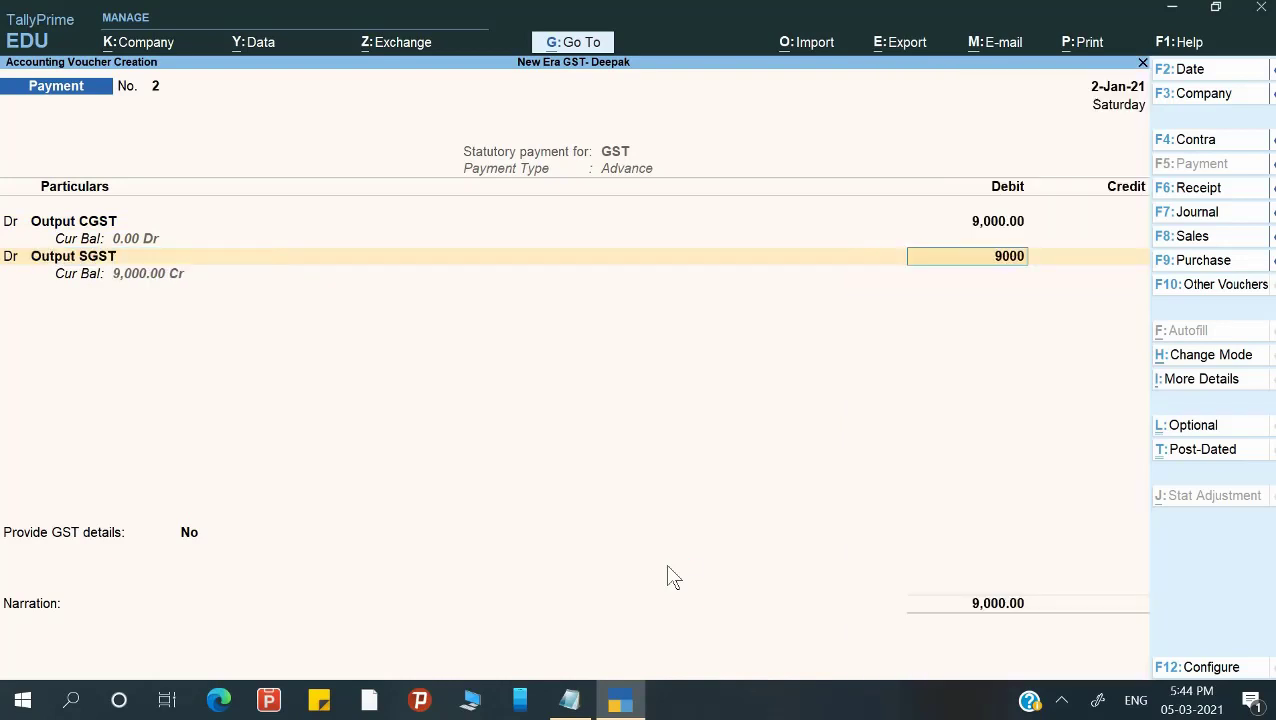
key(Return)
key(Return)
key(Return)
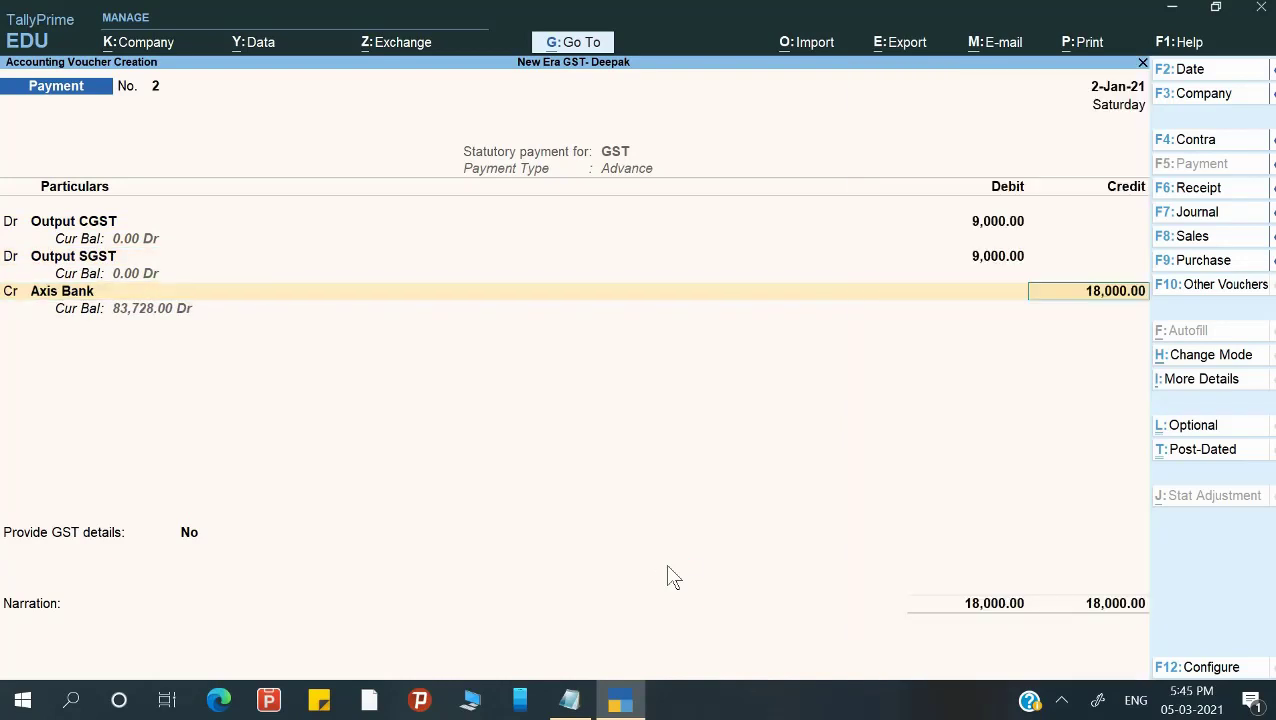
key(Return)
key(Return)
key(Down)
key(Return)
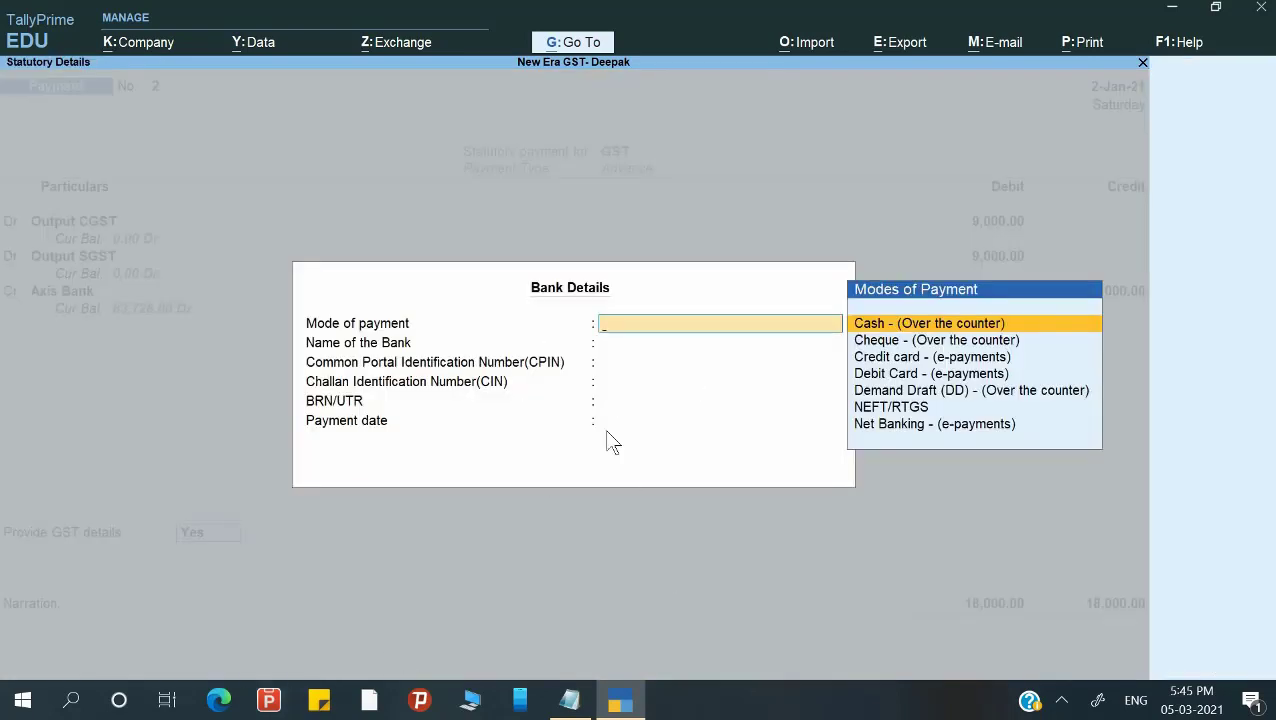
Set payment mode to Cheque, bank Axis, enter the CPIN, leaving CIN and BRN/UTR blank.
key(Down)
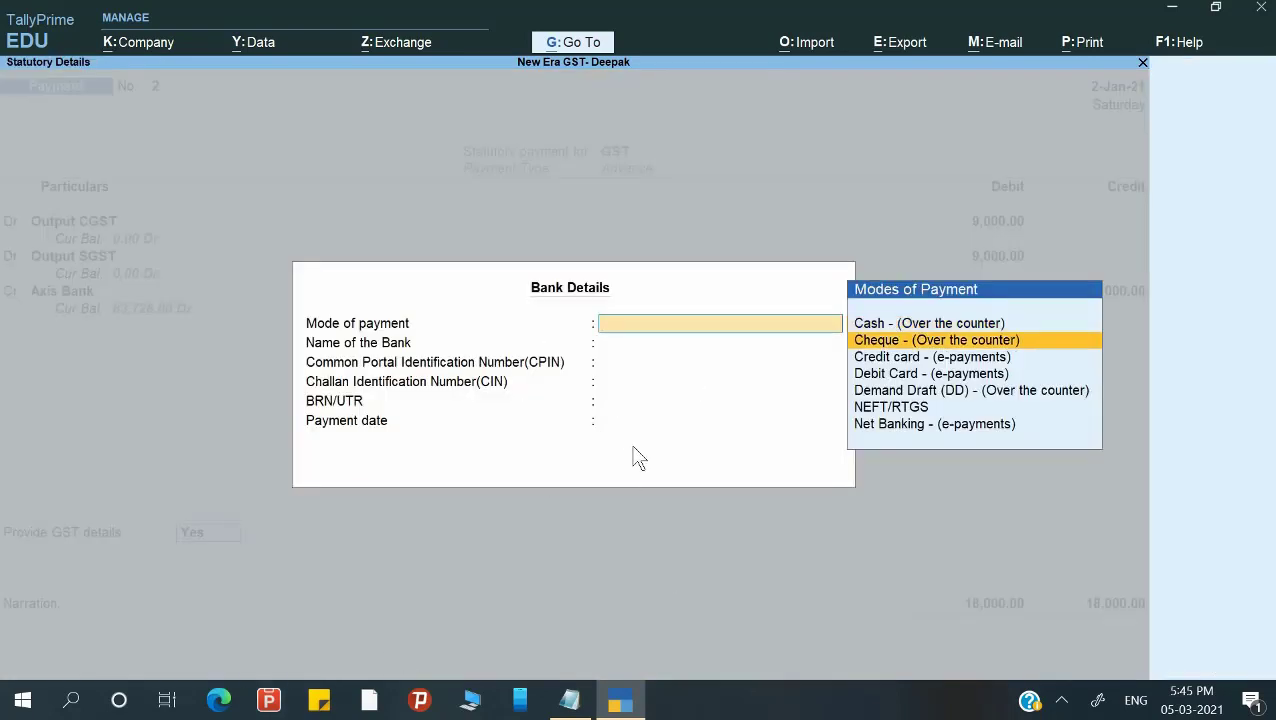
key(Return)
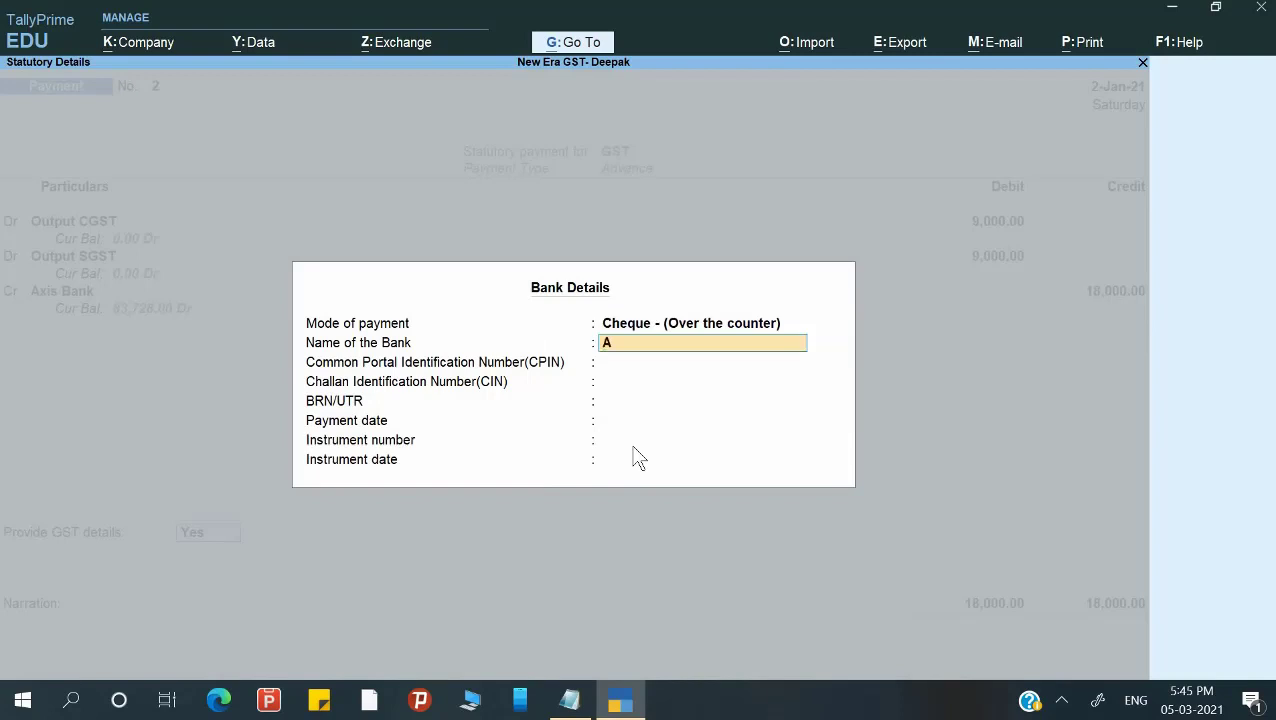
key(Return)
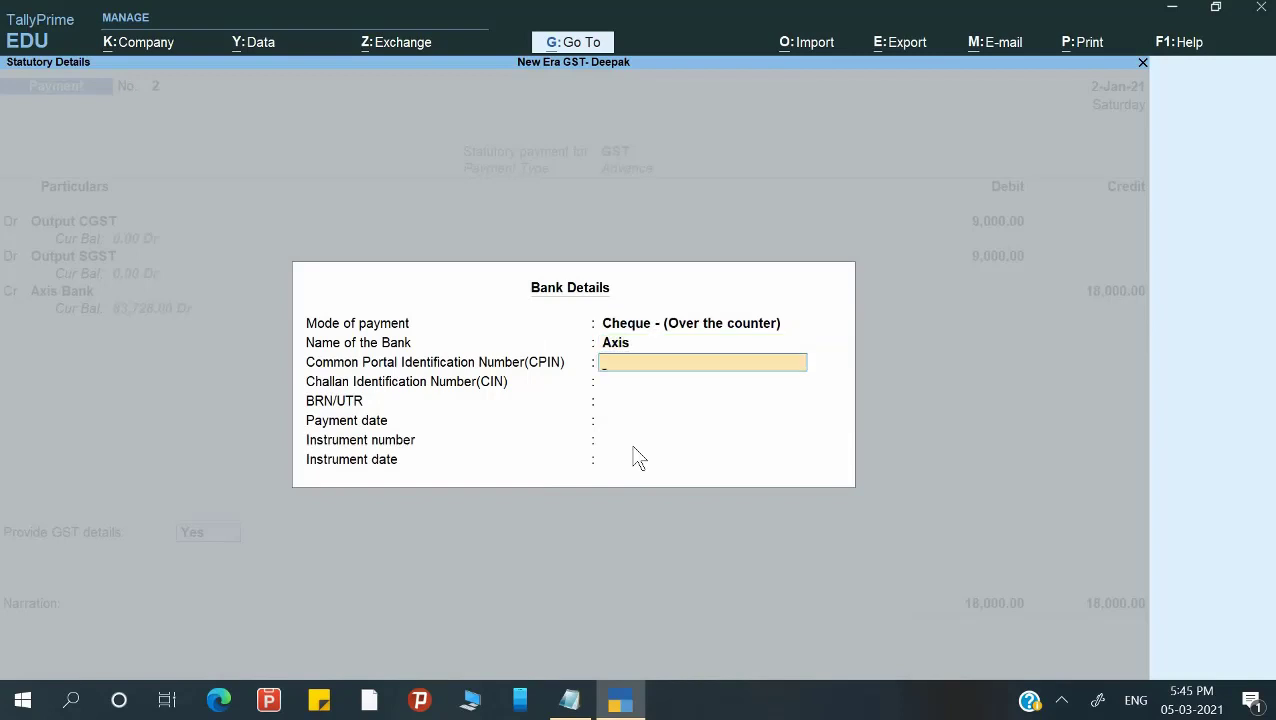
key(Return)
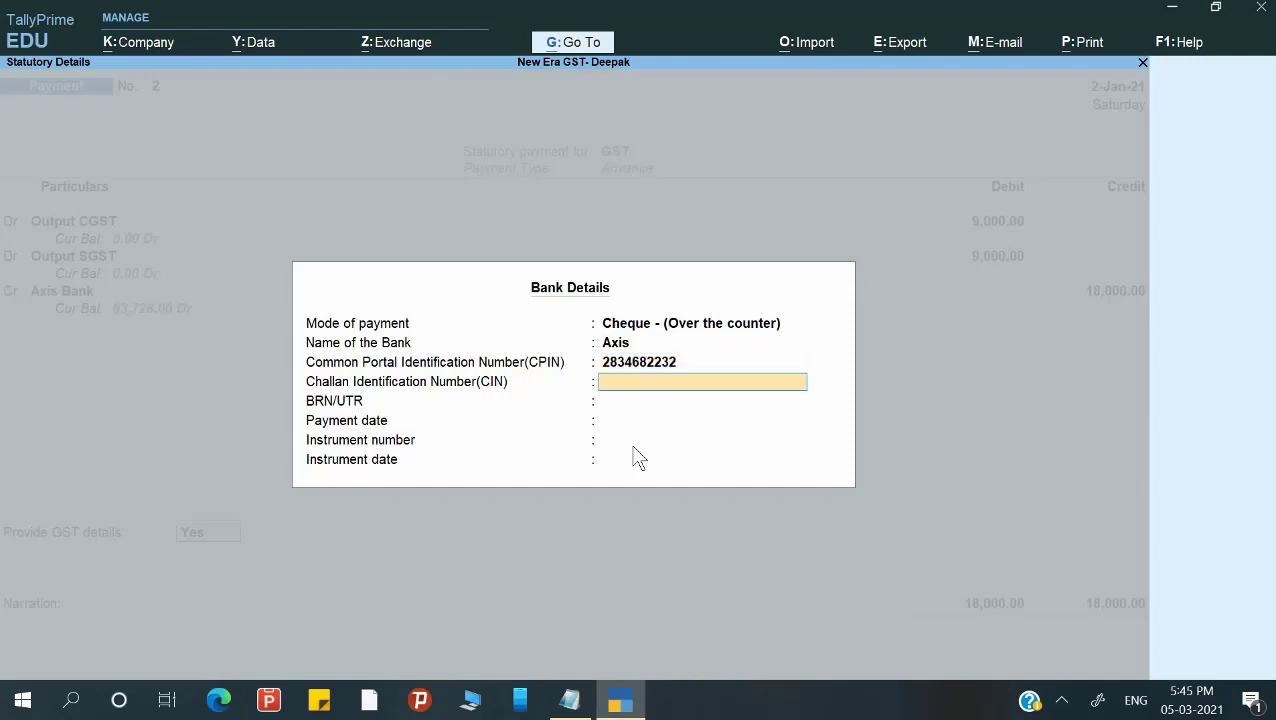
key(Return)
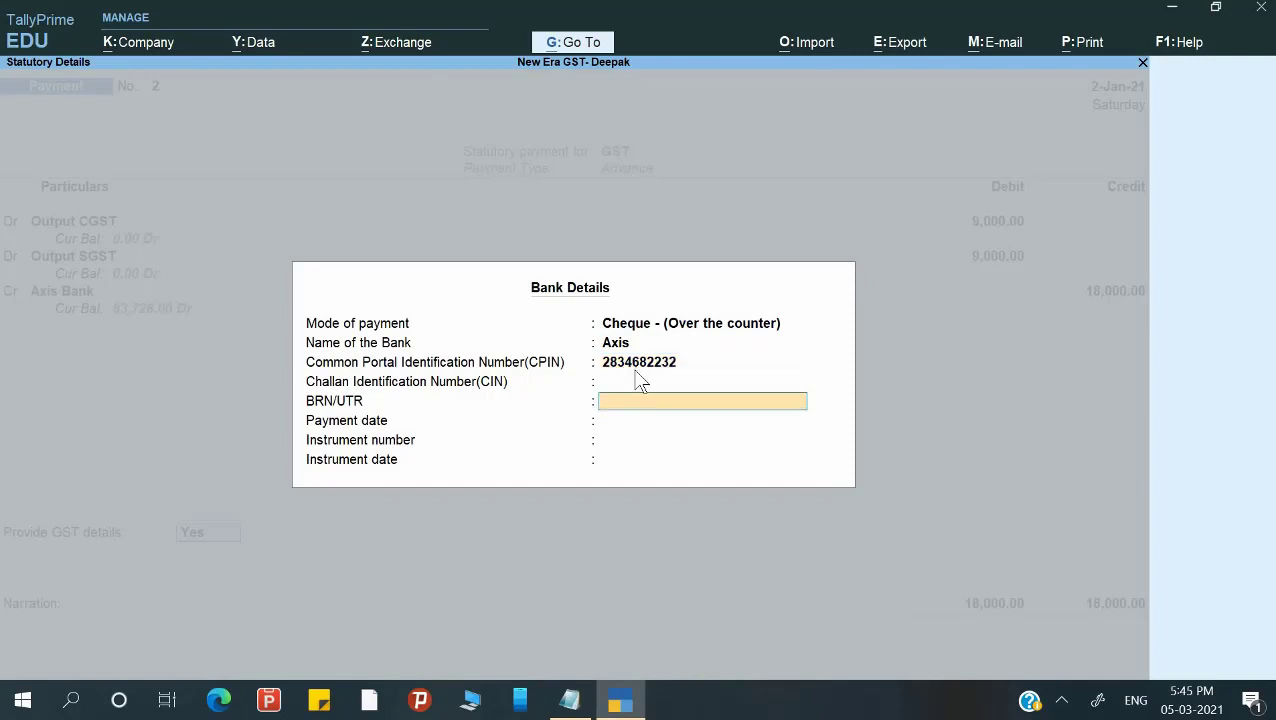
key(Return)
Enter payment date 2-Jan-21, the cheque number and instrument date 2-Jan-21.
text(1-)
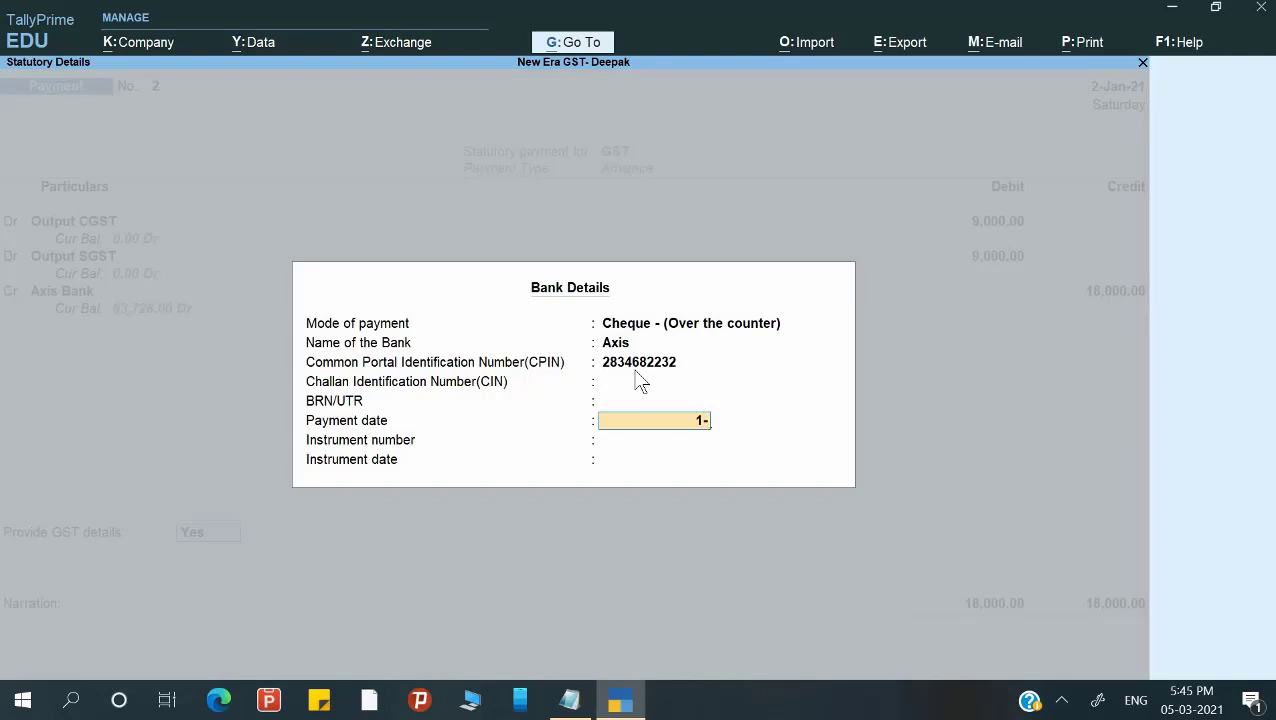
text(2-1)
key(Return)
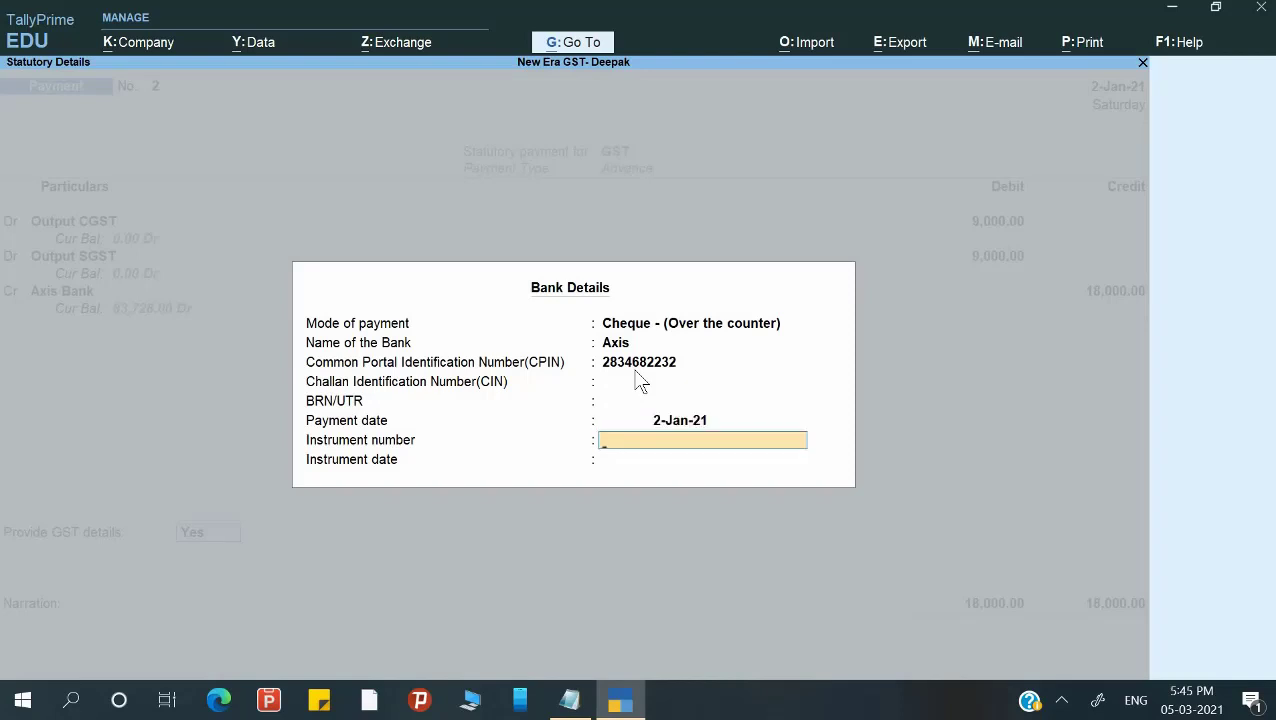
text(252506)
key(Return)
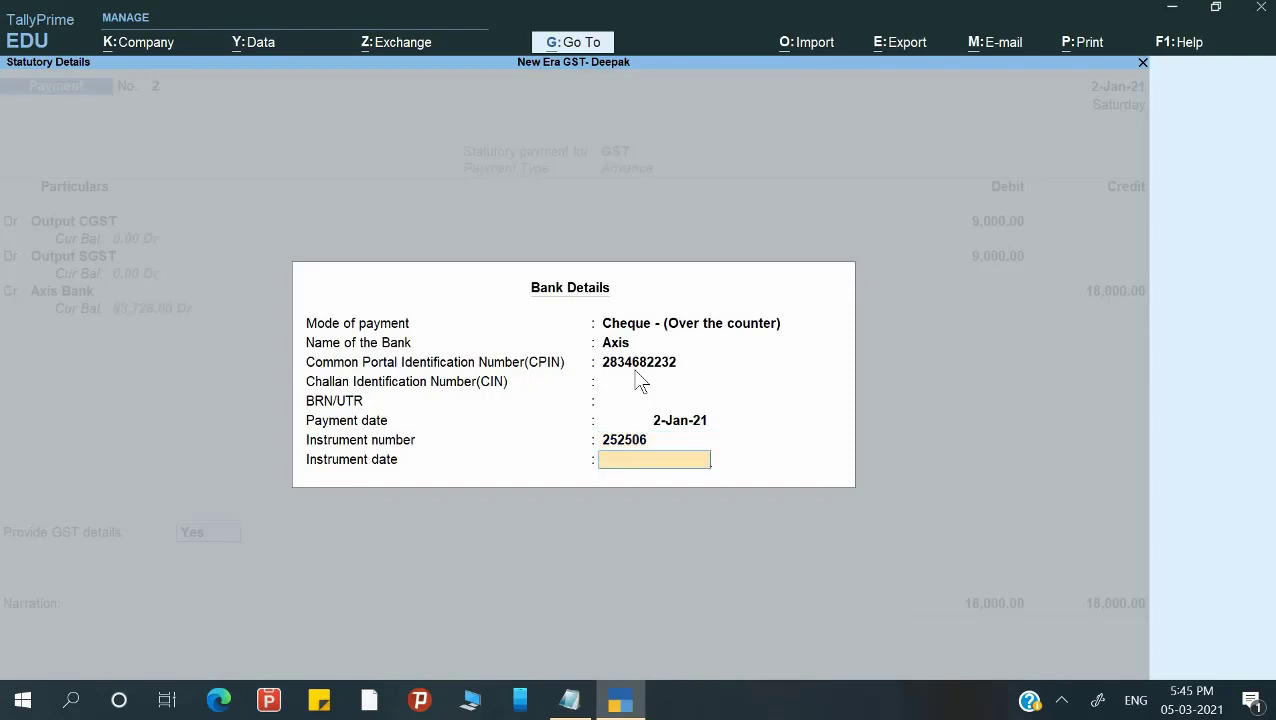
key(BackSpace)
text(2-1)
key(Return)
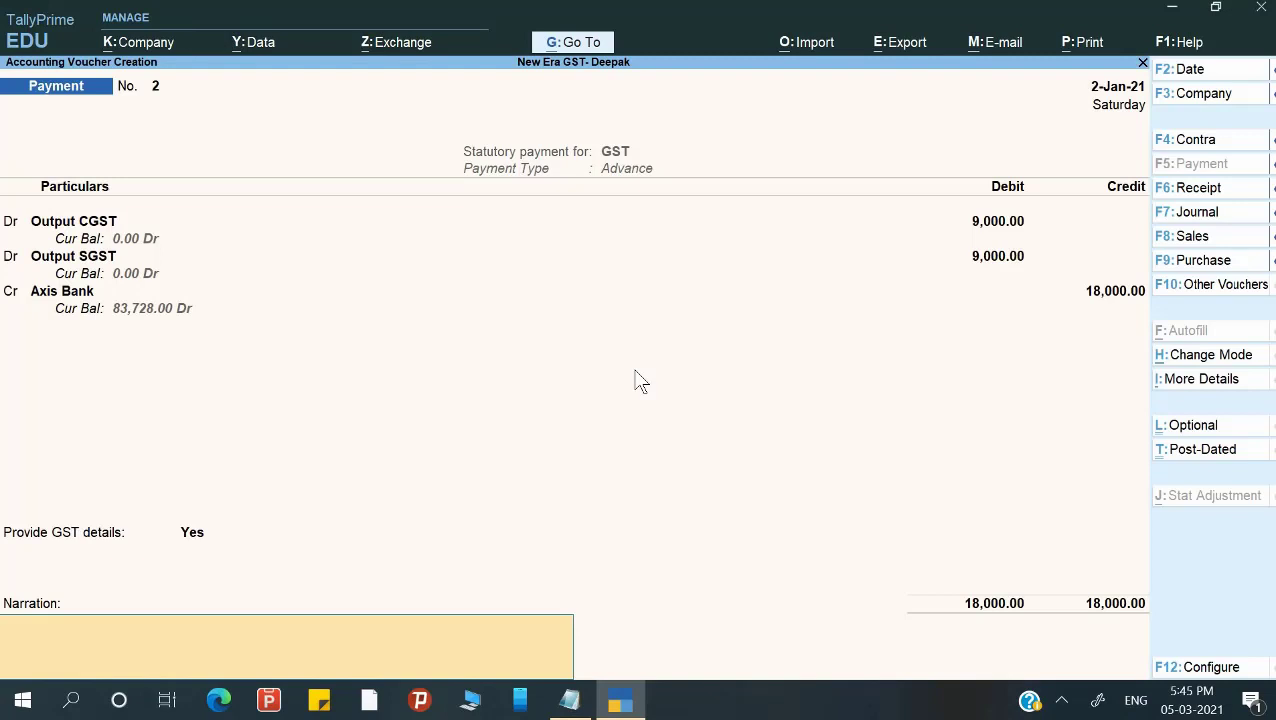
Enter narration 'Being GST paid on advance' and save Payment No. 2.
text(Being GST paid on adva)
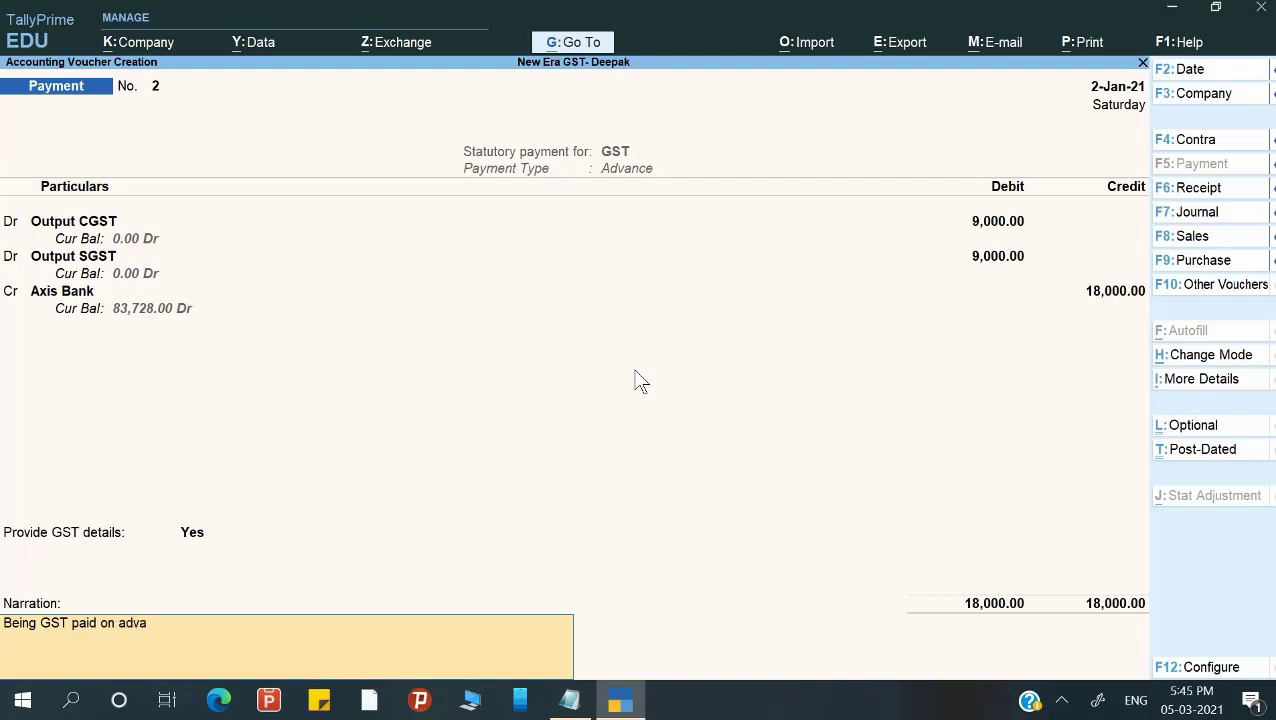
text(nce)
key(Return)
key(Return)
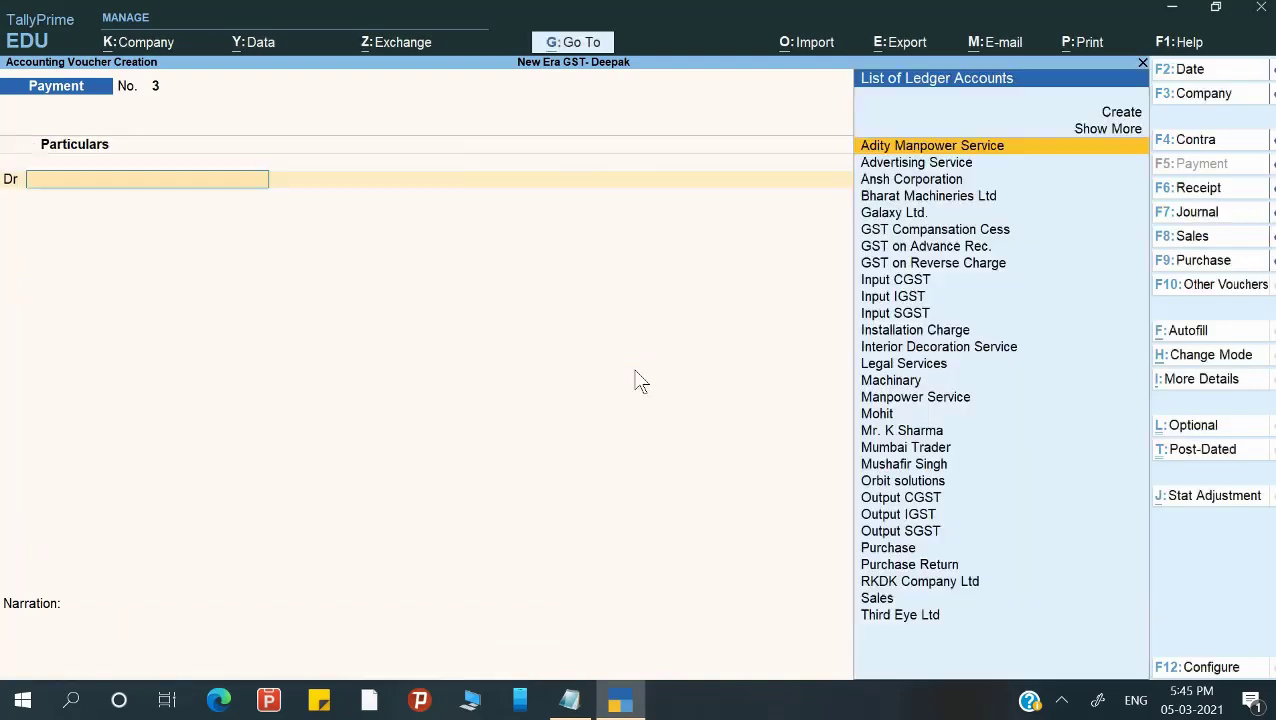
Leave the blank payment voucher and review the Balance Sheet's liabilities.
key(Escape)
key(Escape)
key(y)
key(Escape)
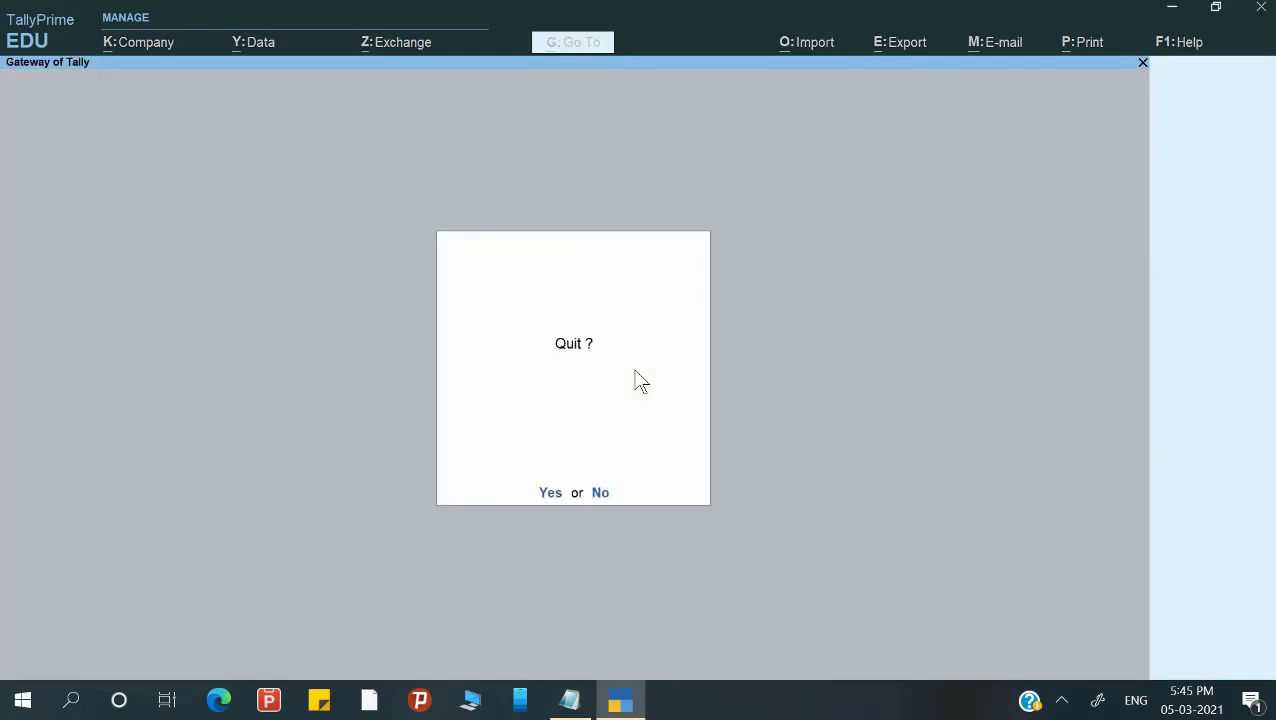
key(n)
key(Down)
key(Down)
key(Down)
key(Down)
key(Down)
key(Down)
key(Return)
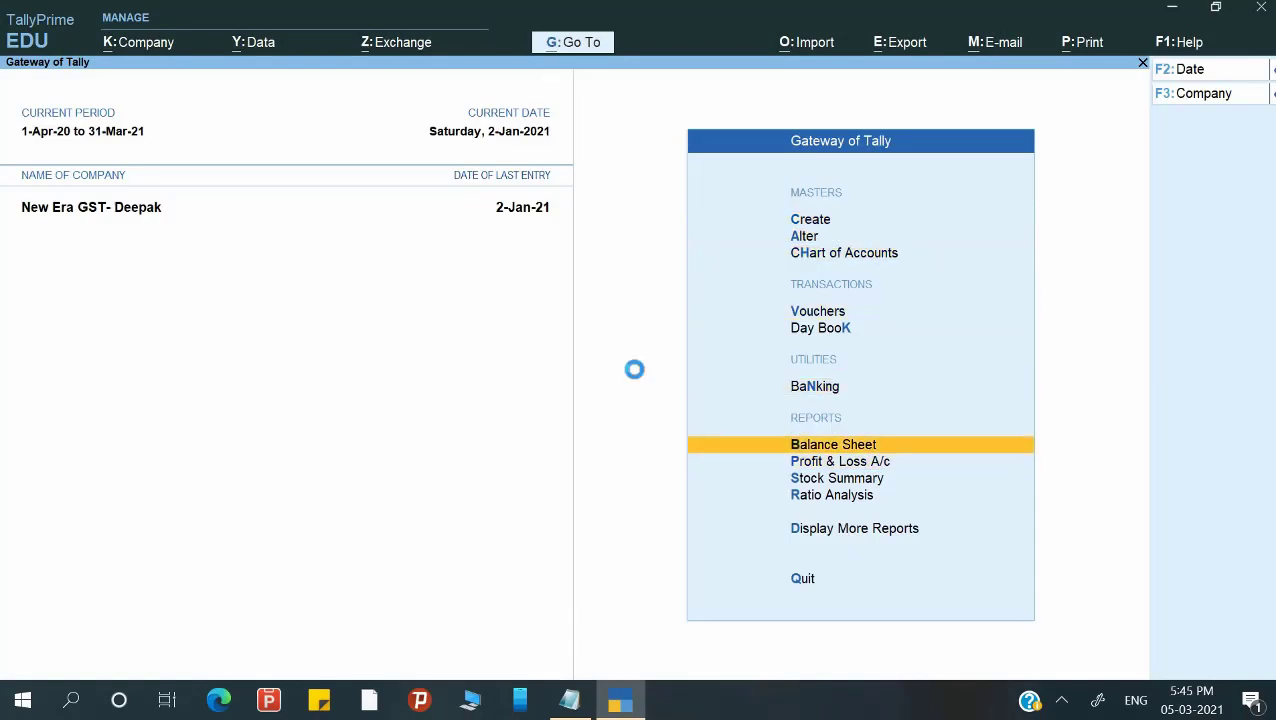
Bring up the GSTR-1 return report from GST Reports.
key(Down)
key(Down)
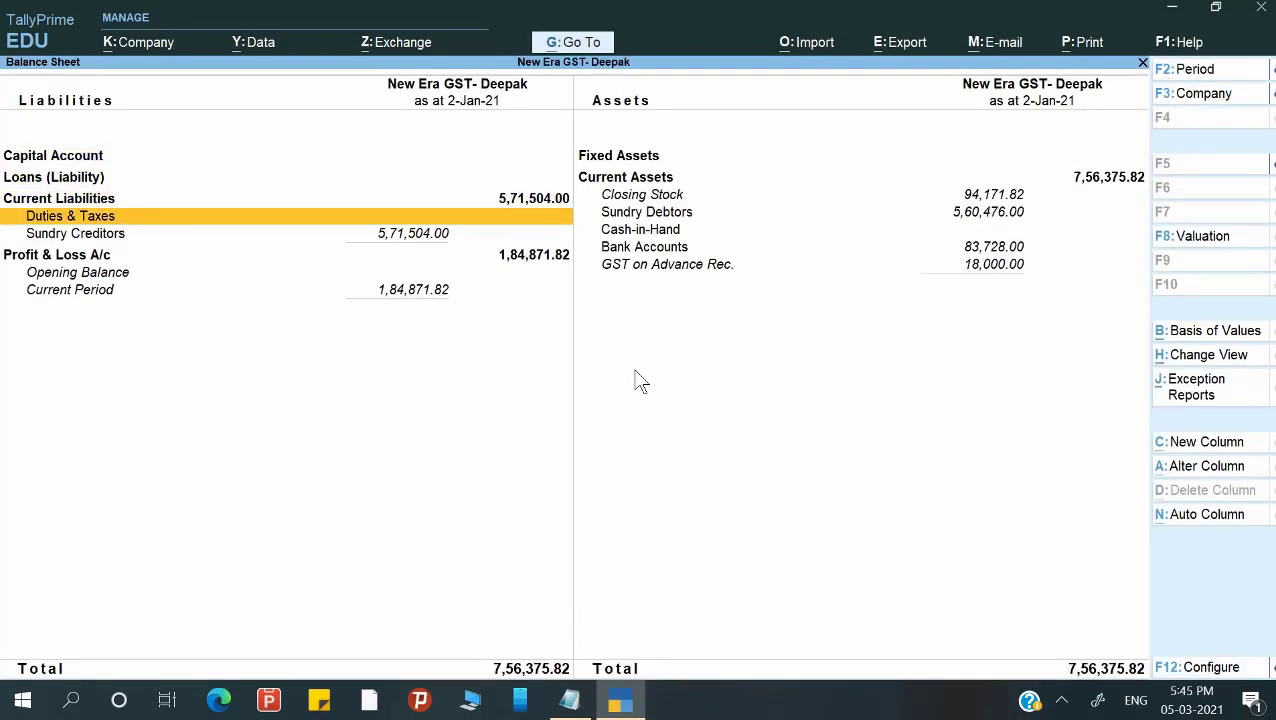
key(Escape)
key(Down)
key(Down)
key(Down)
key(Down)
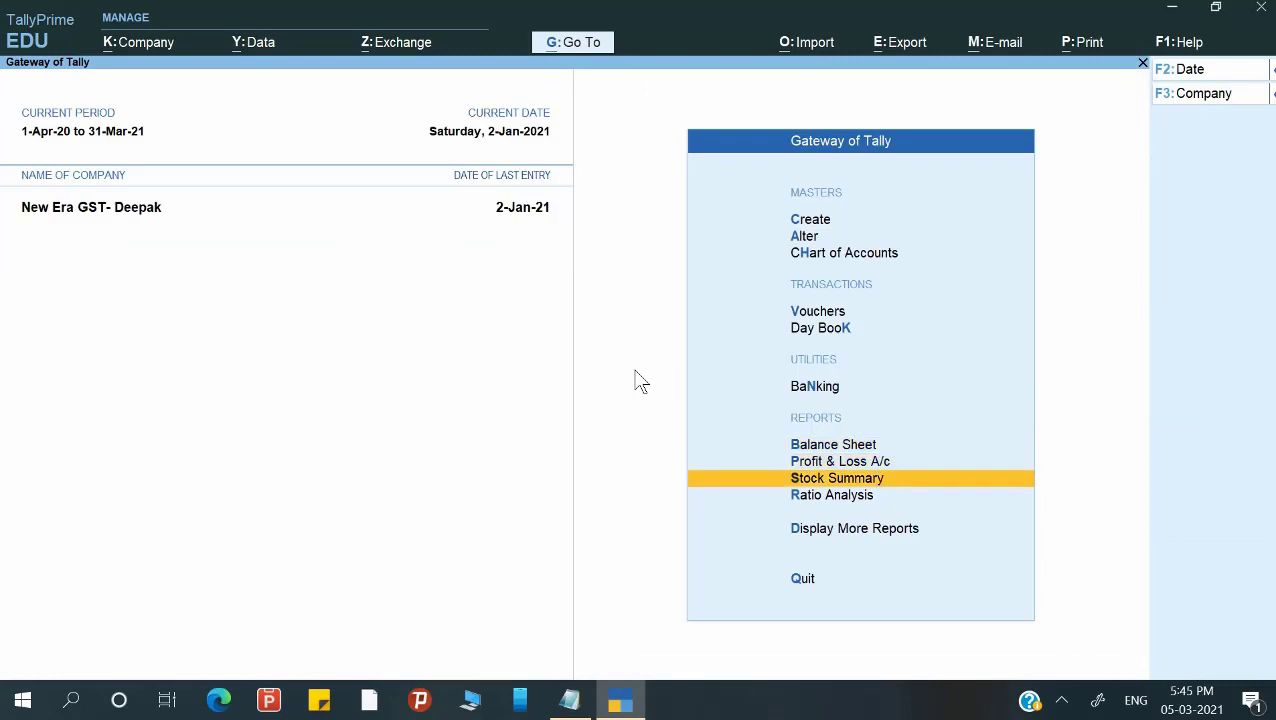
key(Return)
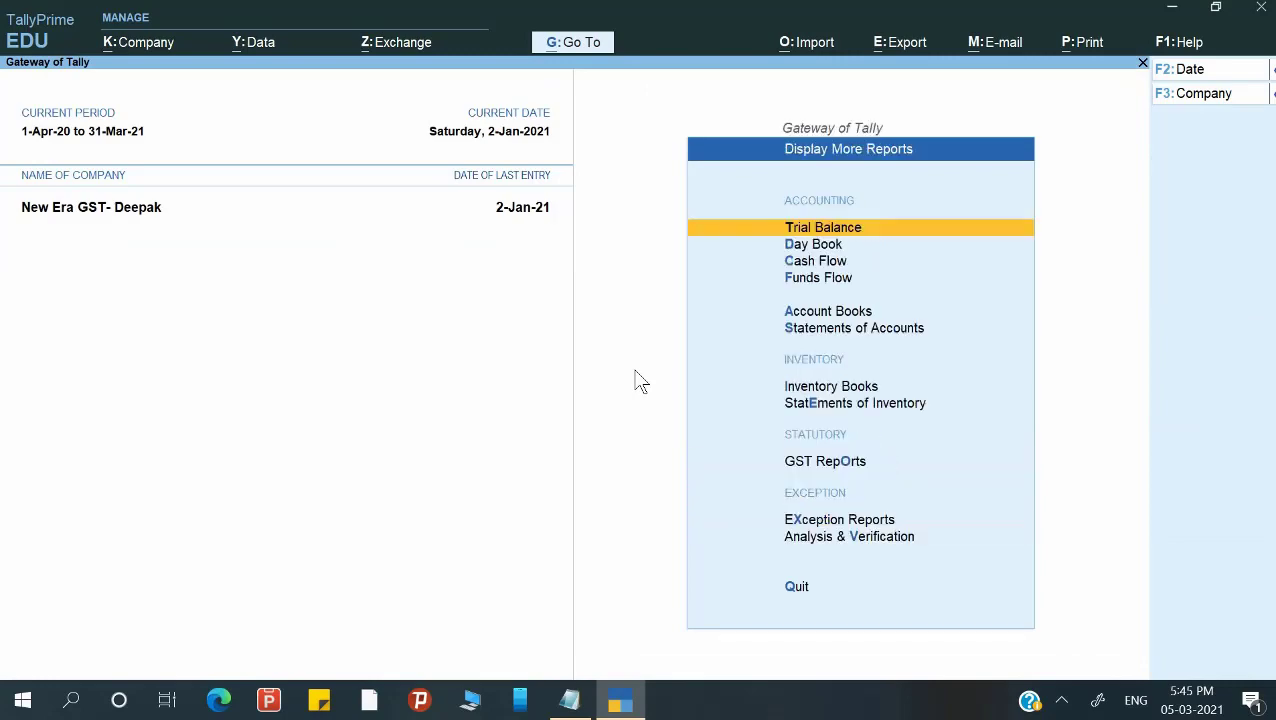
key(o)
key(Return)
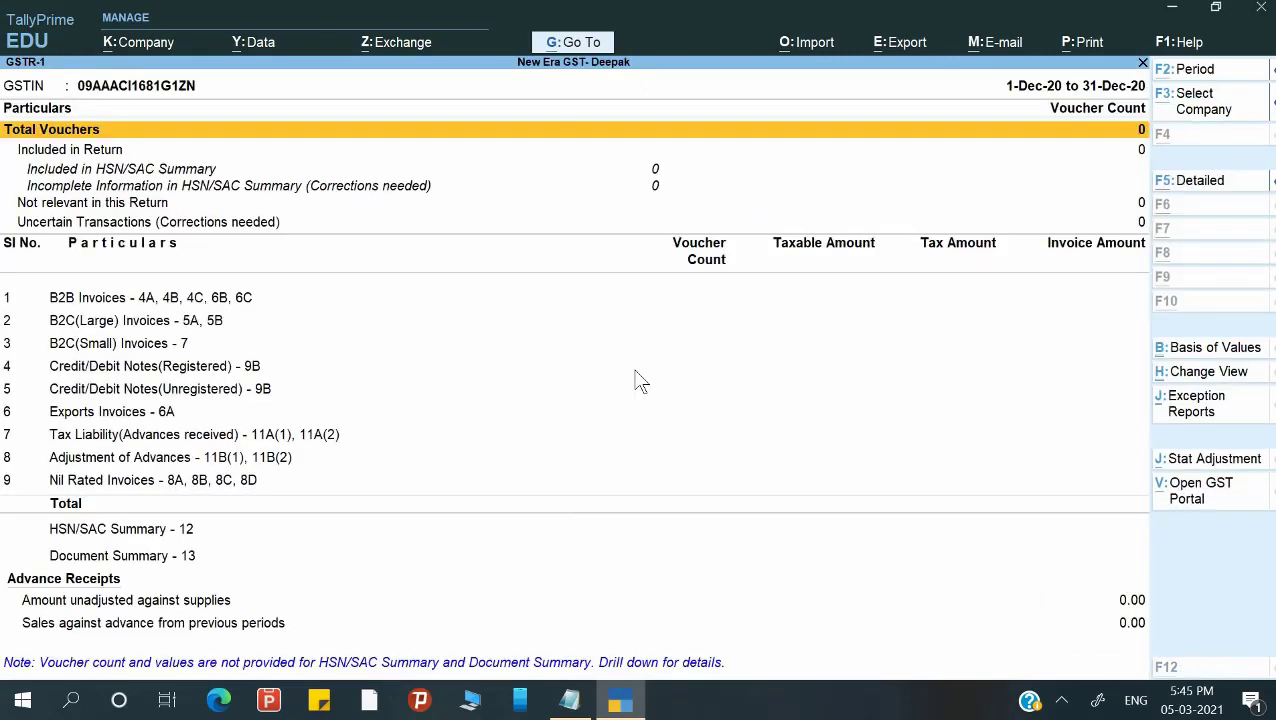
Set the GSTR-1 report period from 1-Jan-2021 to 2-Jan-2021.
key(F2)
text(1-1-2021)
key(Return)
text(2-1)
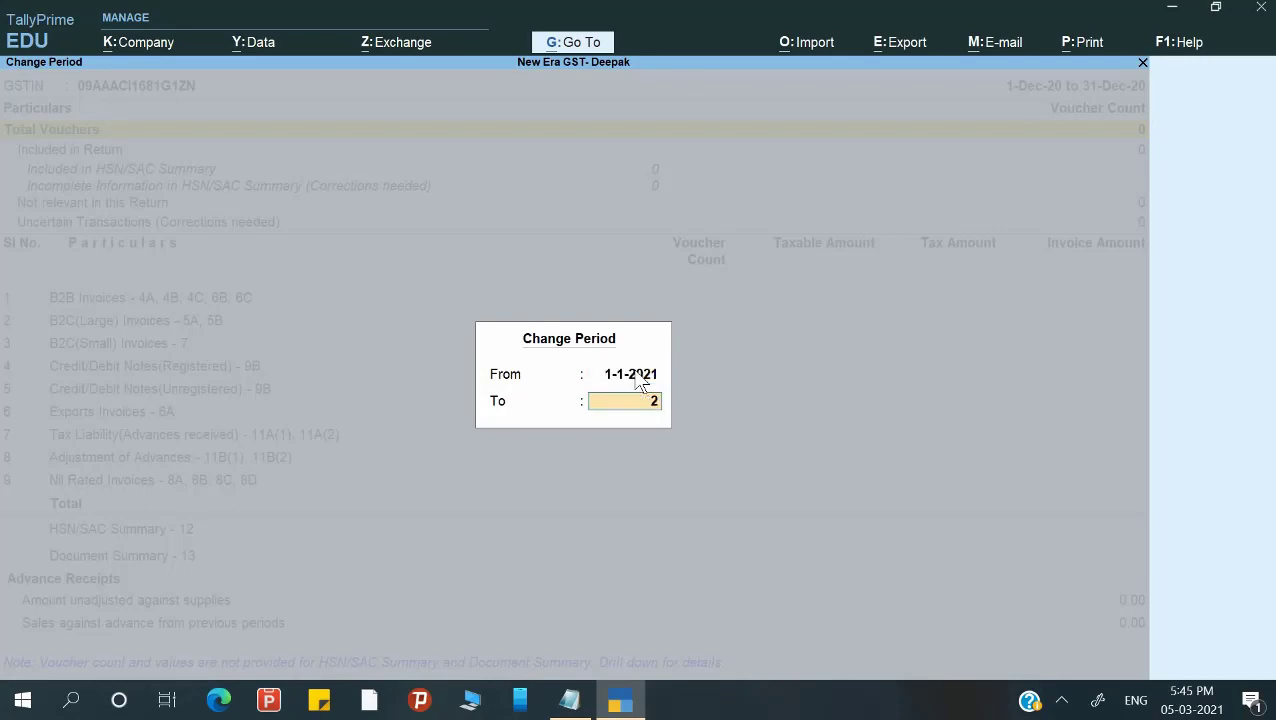
key(Return)
Review the Tax Liability advances and Adjustment of Advances rows, then bring up the Notepad questions.
key(Down)
key(Down)
key(Down)
key(Down)
key(Down)
key(Down)
key(Down)
key(Down)
key(Down)
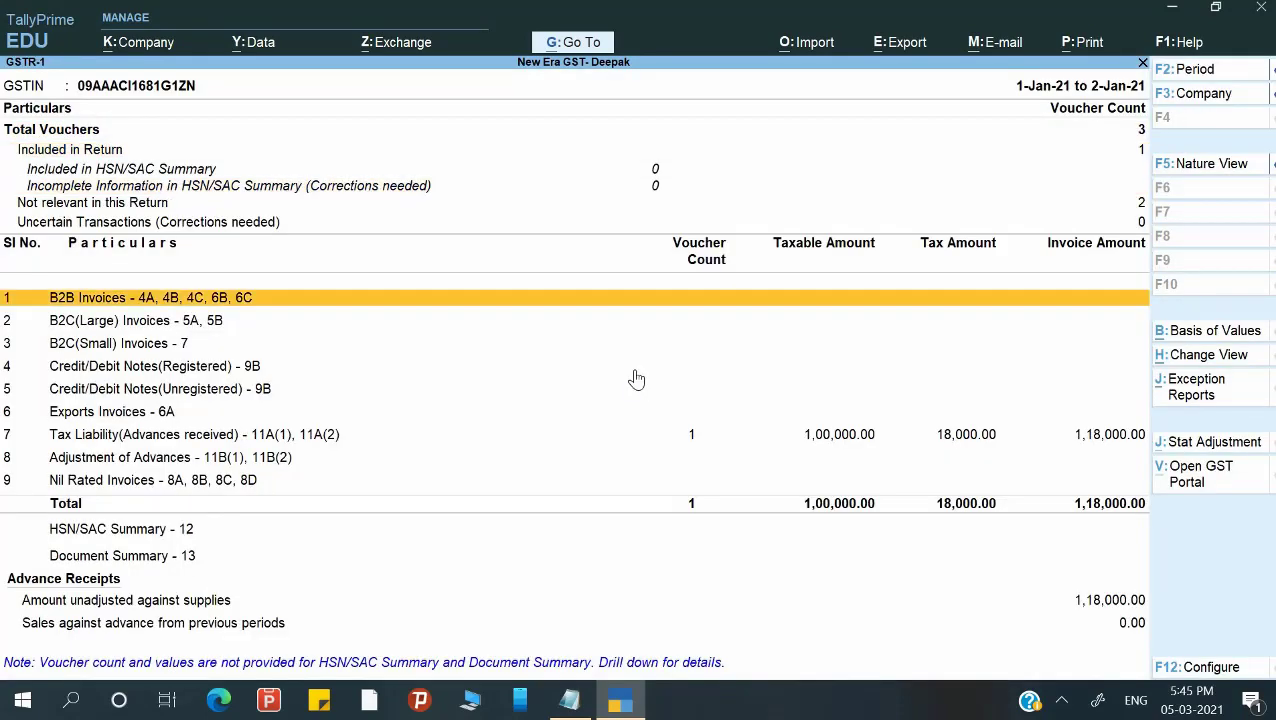
key(Up)
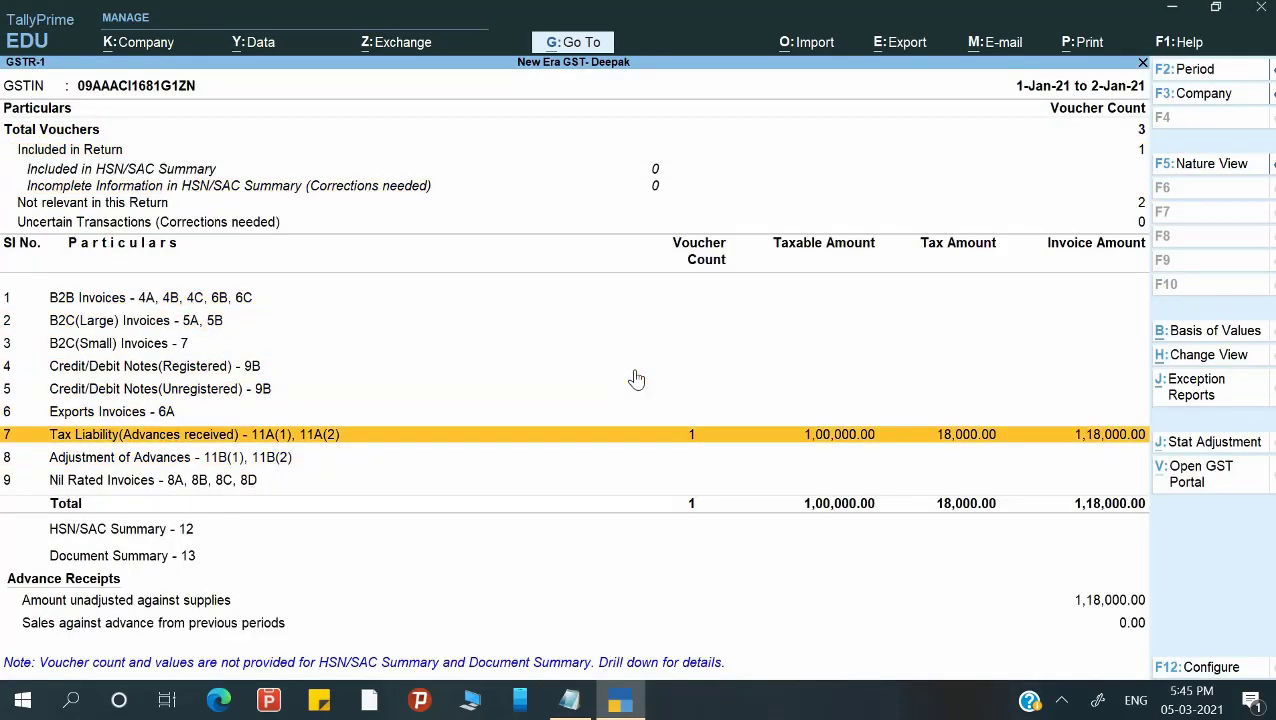
key(Down)
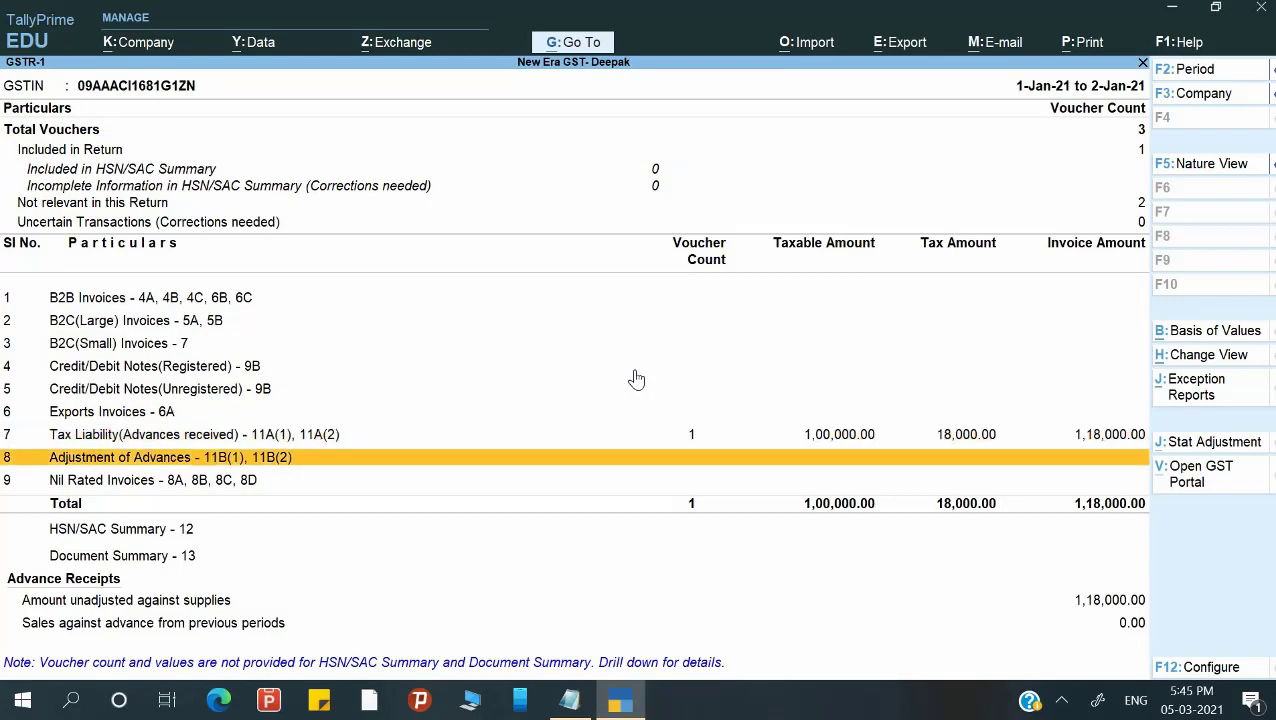
key(alt+Tab)
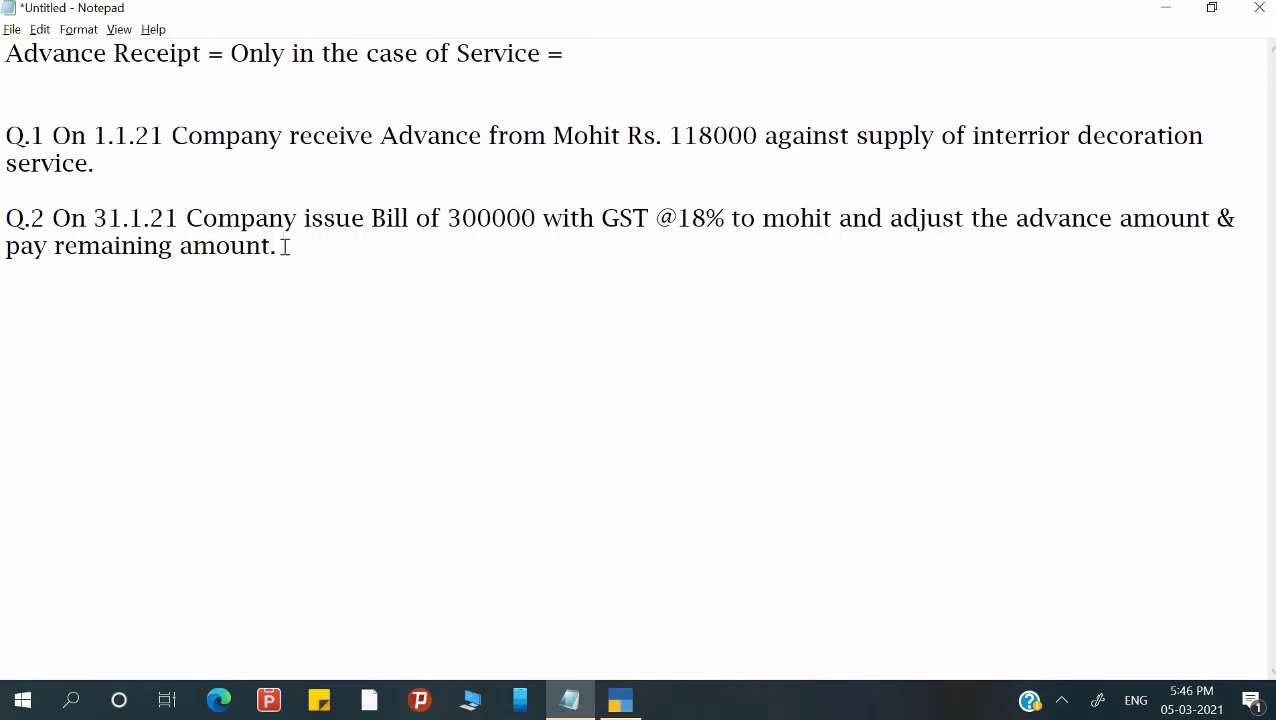
Replace 'pay' with 'rec.' in question 2 of the notes, then go back to TallyPrime.
click(47, 248)
key(BackSpace)
key(BackSpace)
key(BackSpace)
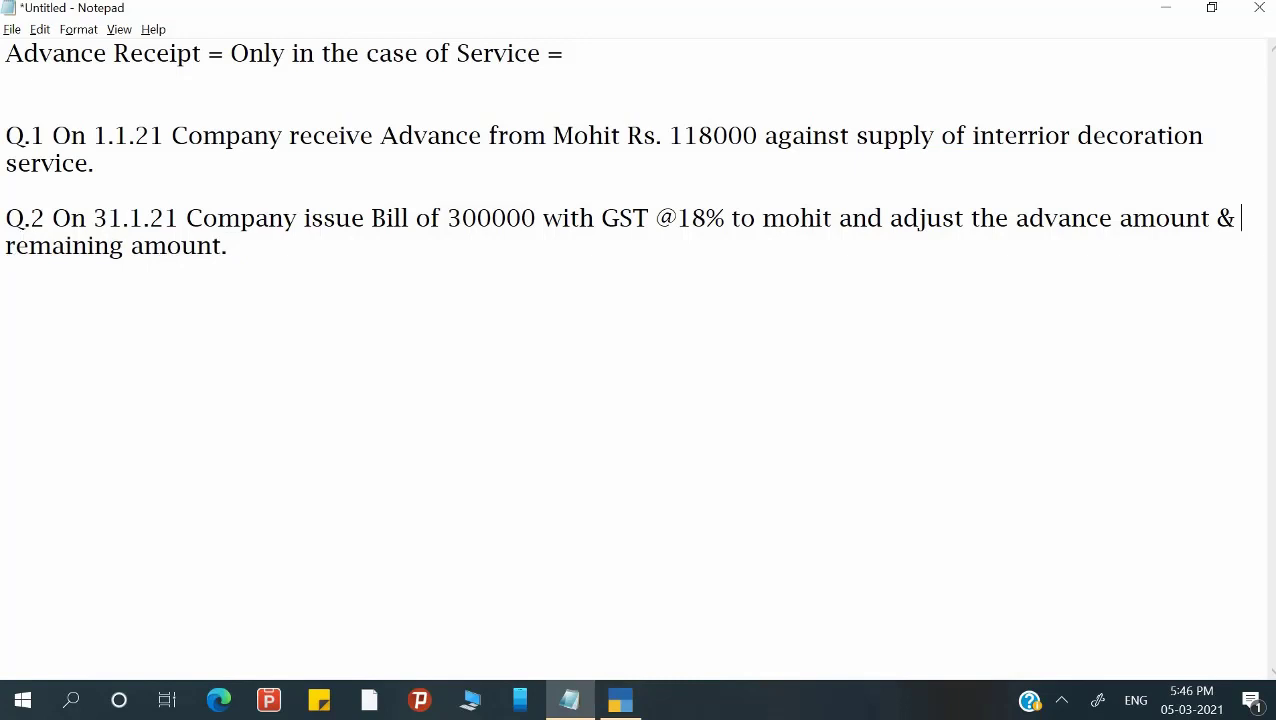
text(rec)
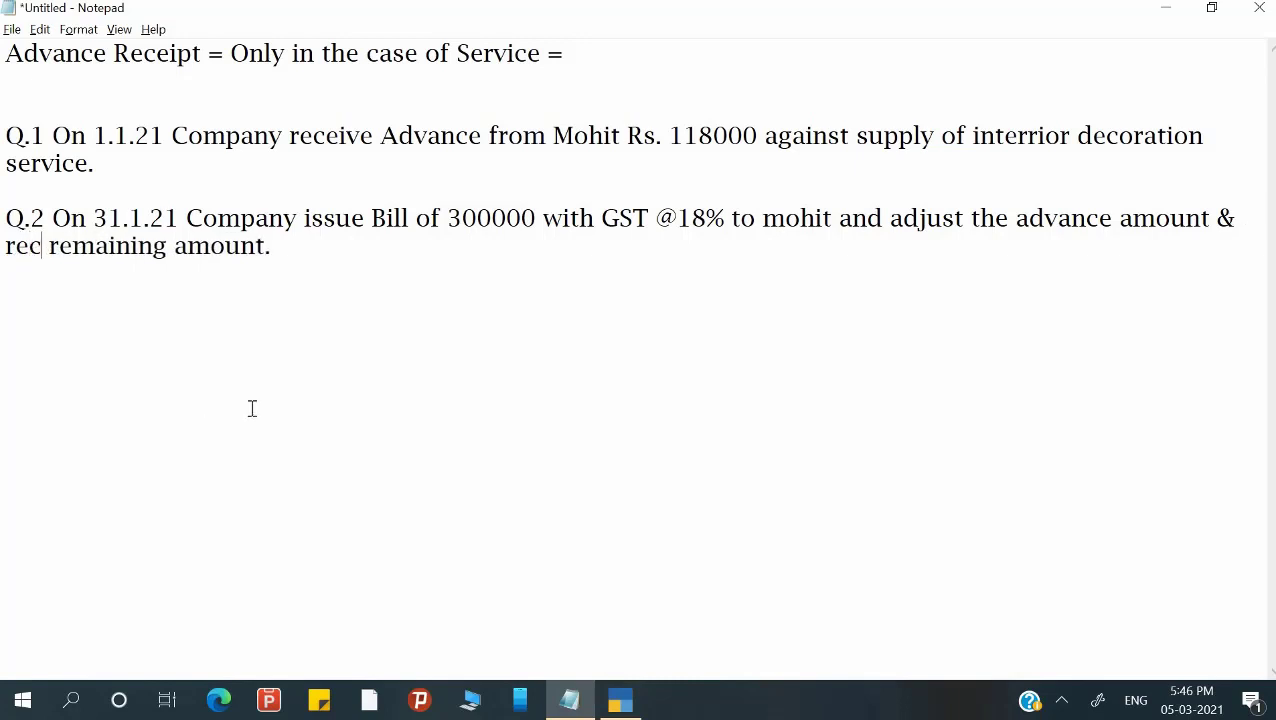
text(.)
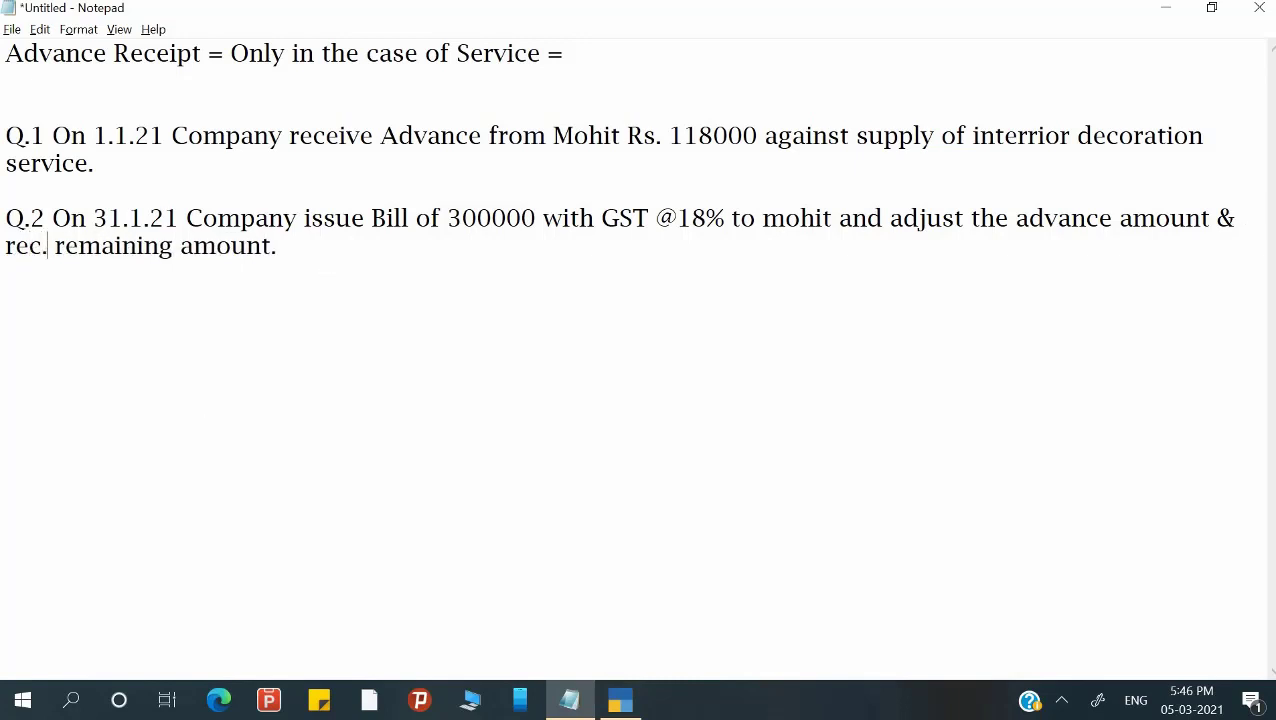
key(alt+Tab)
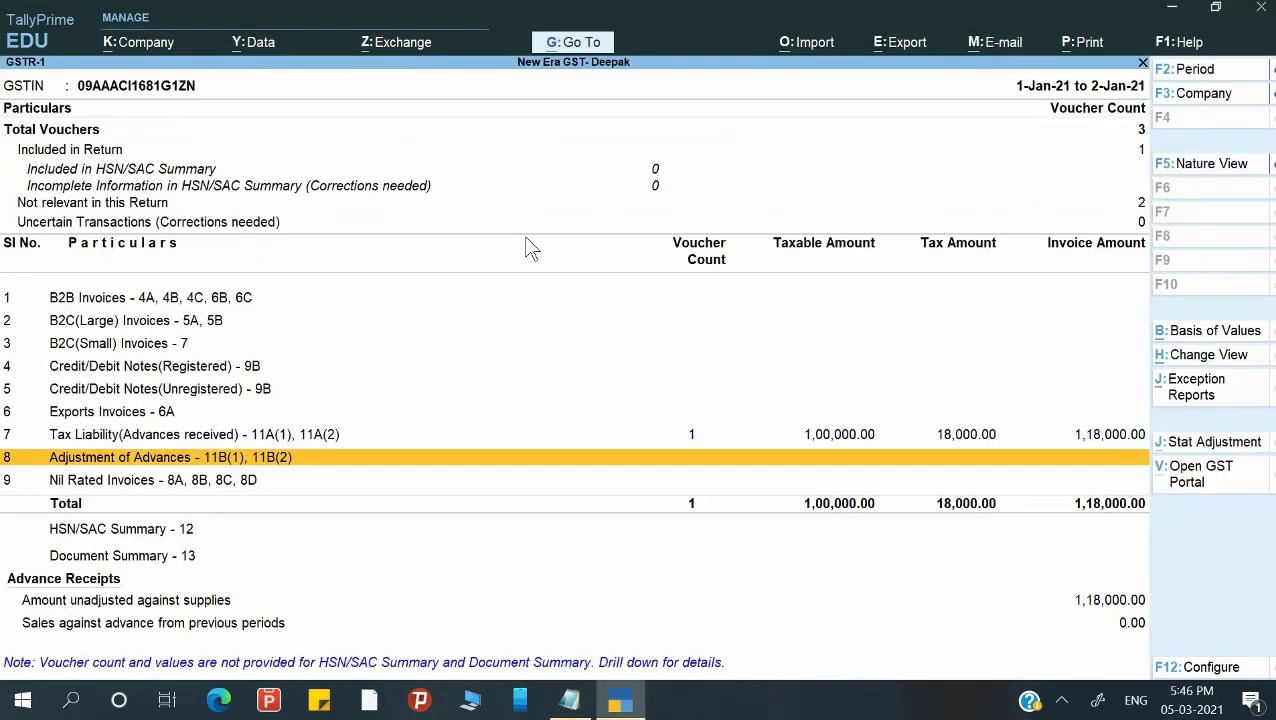
Start a new Sales voucher dated 31-Jan-2021 from the Gateway of Tally.
key(Escape)
key(Escape)
key(Escape)
key(Escape)
key(Escape)
key(Down)
key(Down)
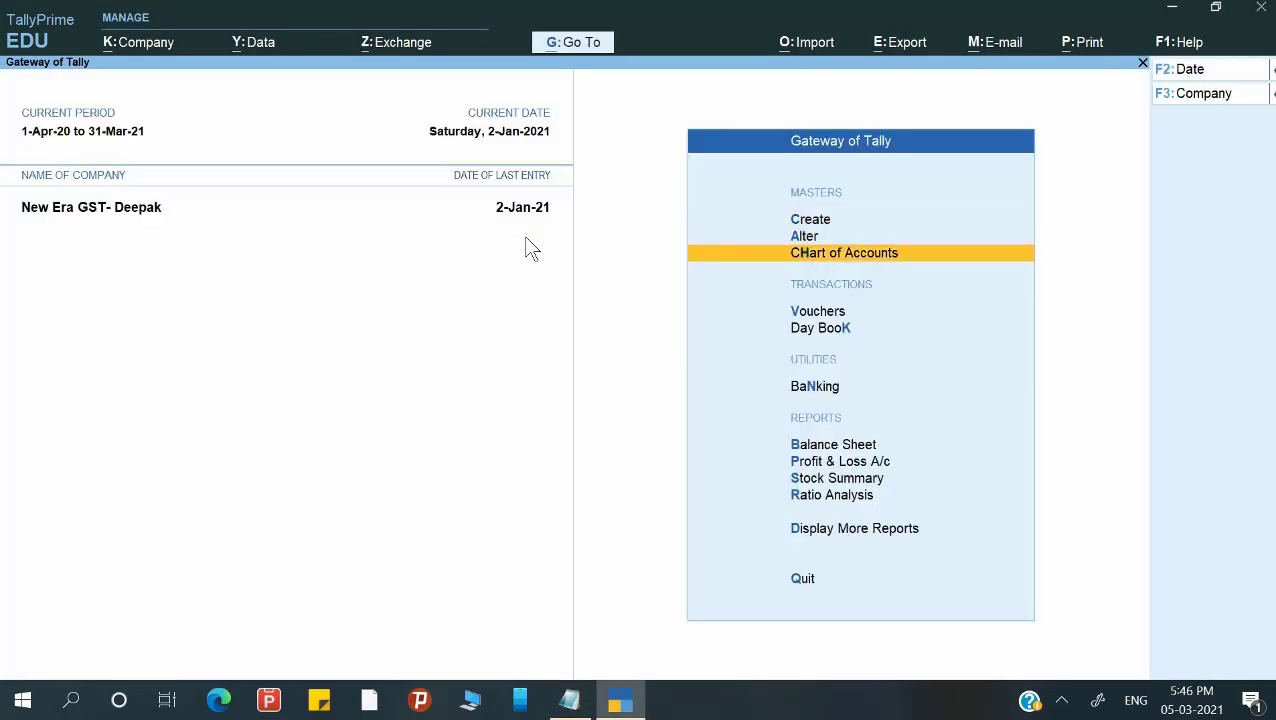
key(Down)
key(Down)
key(Up)
key(Return)
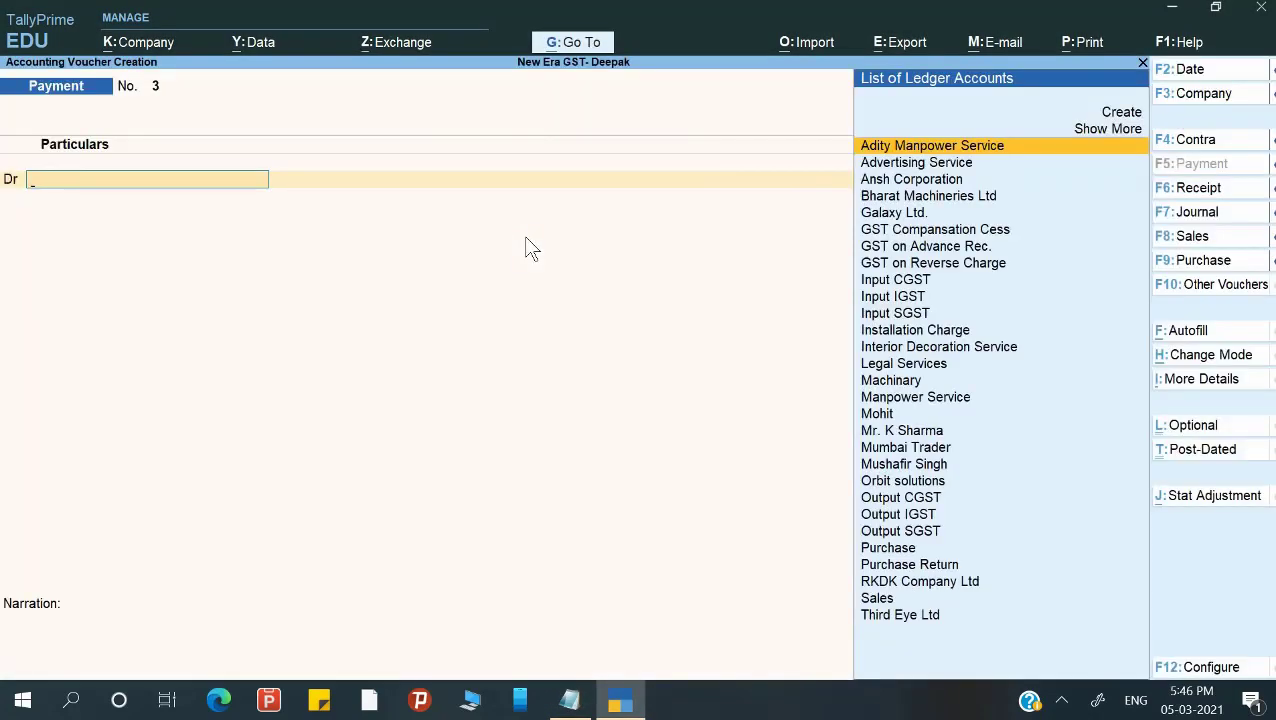
key(F8)
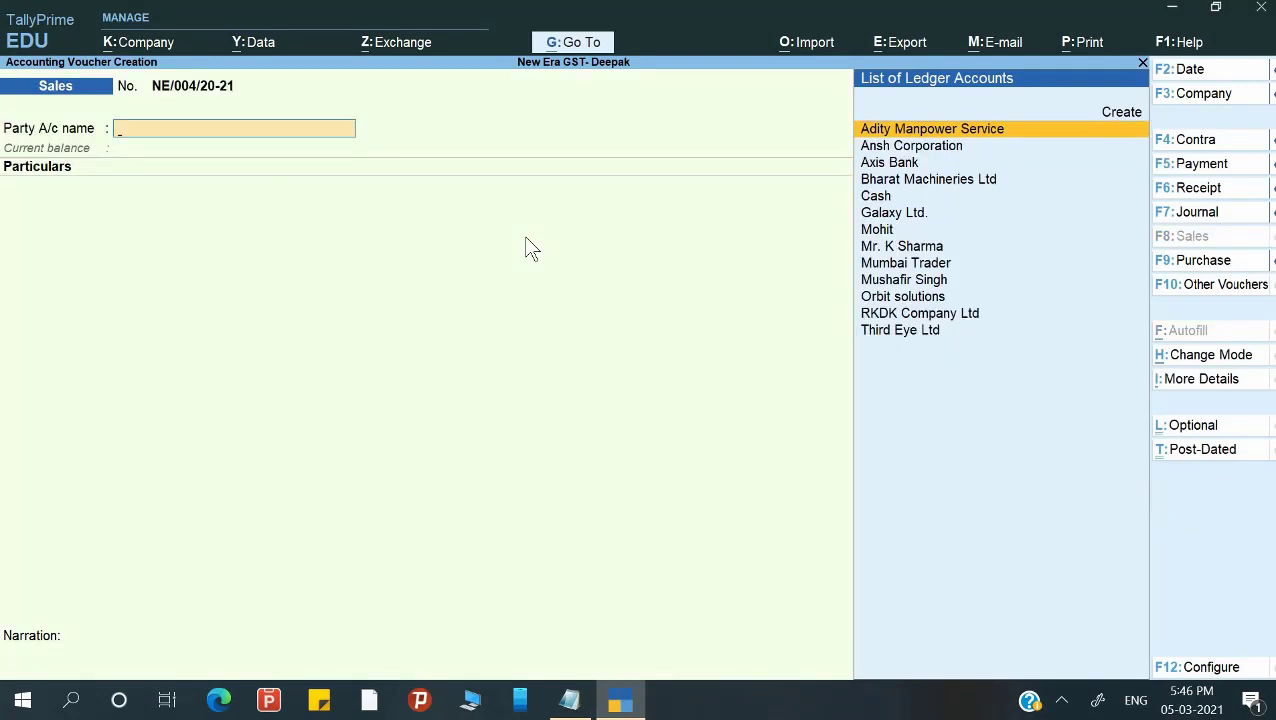
key(F2)
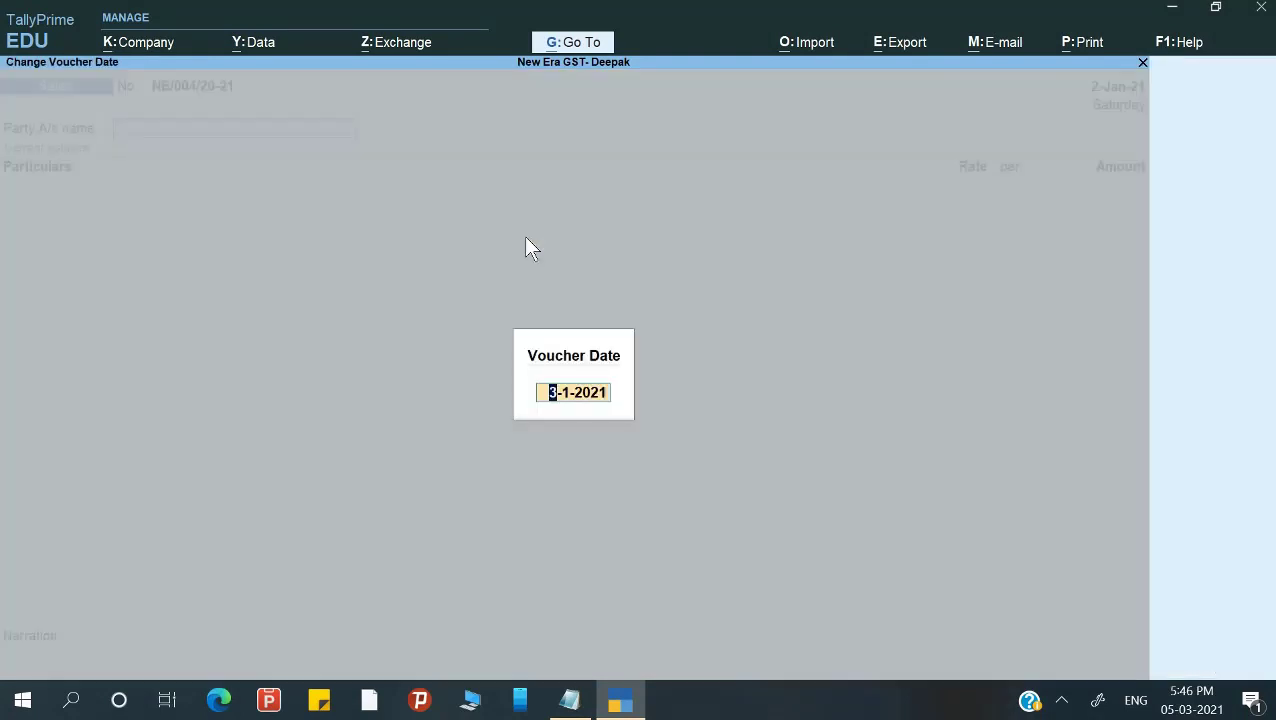
text(31-1)
key(Return)
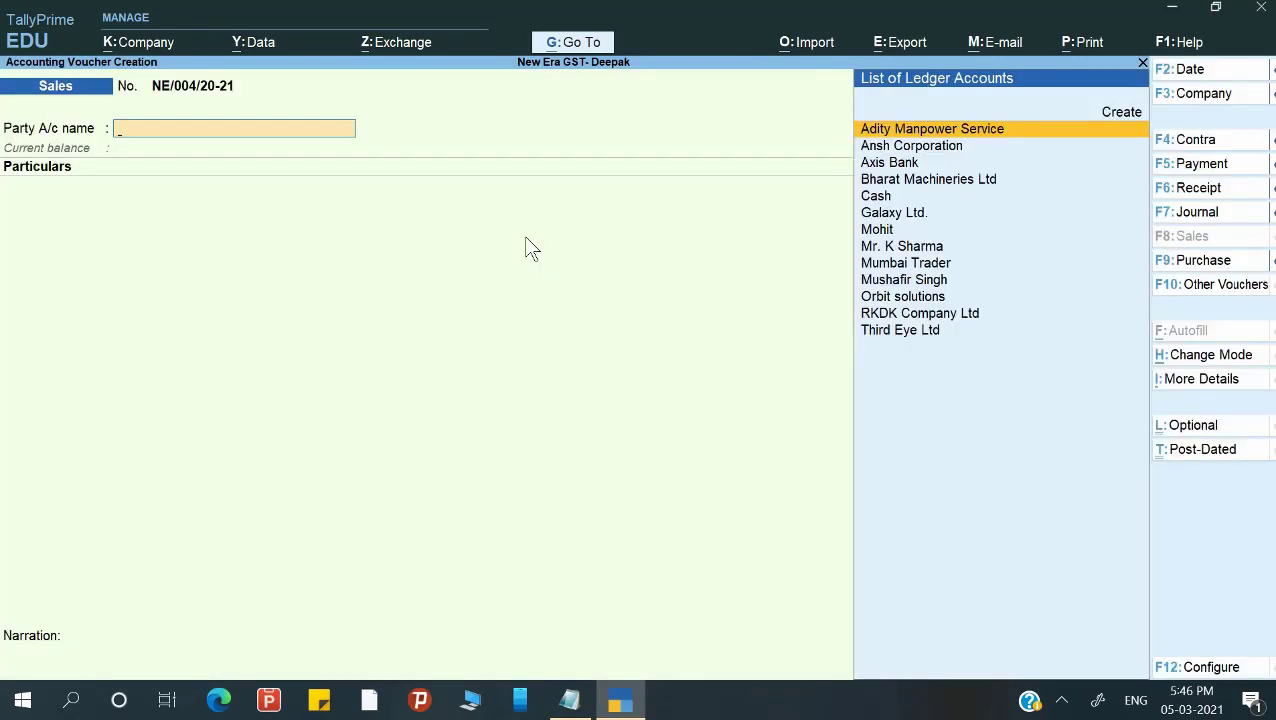
Choose the customer as party, accept party details, and select the Interior Decoration Service ledger.
key(Down)
key(Down)
key(Down)
key(Down)
key(Down)
key(Down)
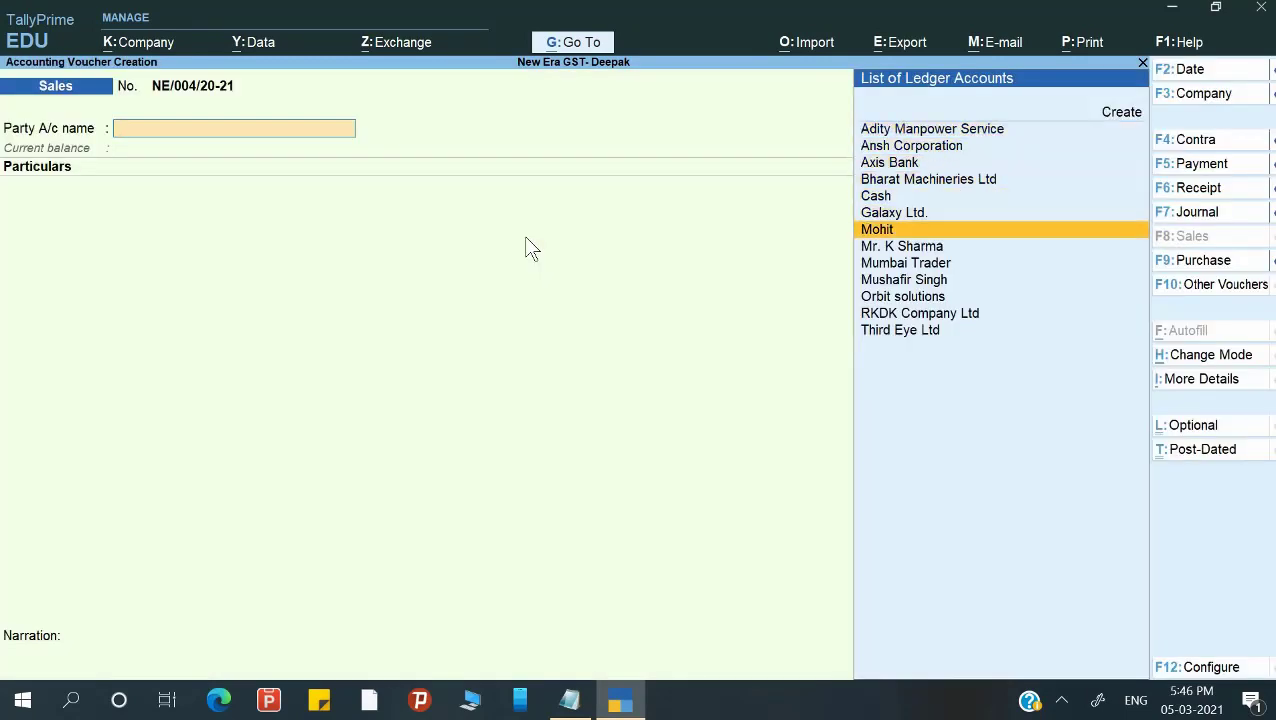
key(Return)
key(Return)
key(Return)
key(Return)
key(Return)
key(Return)
key(Return)
key(Return)
key(Return)
key(Return)
key(Return)
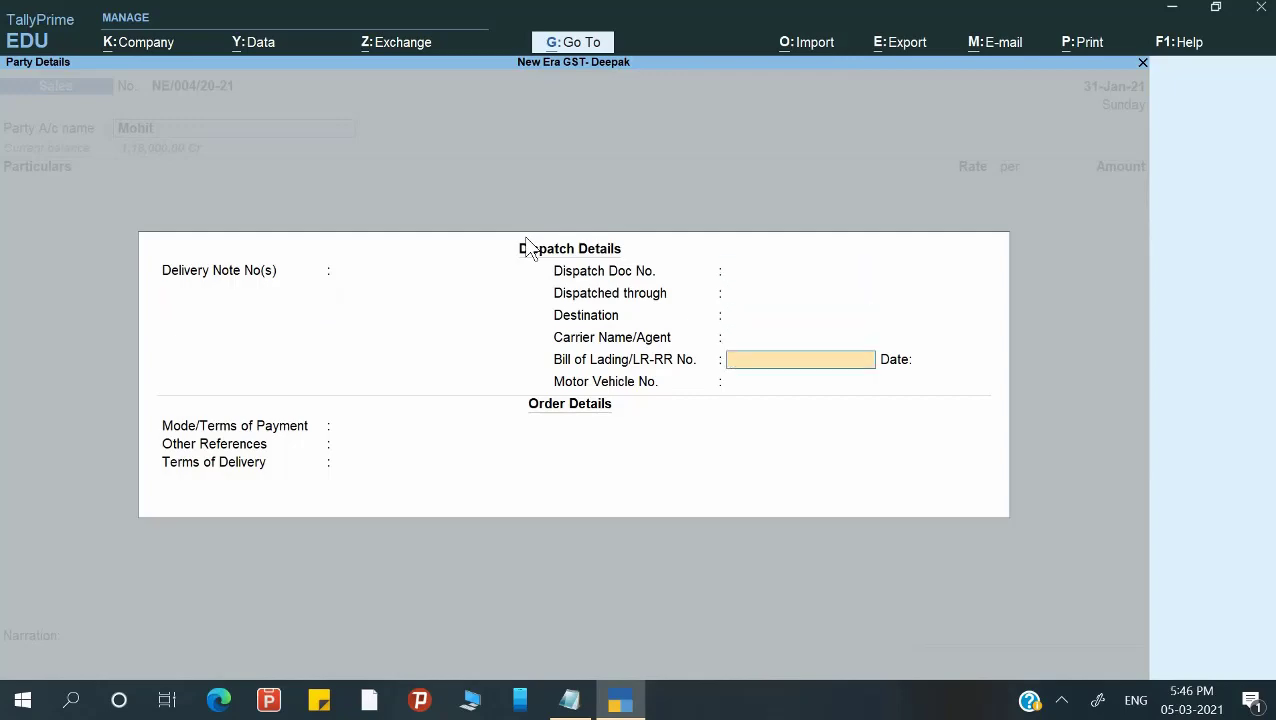
key(Return)
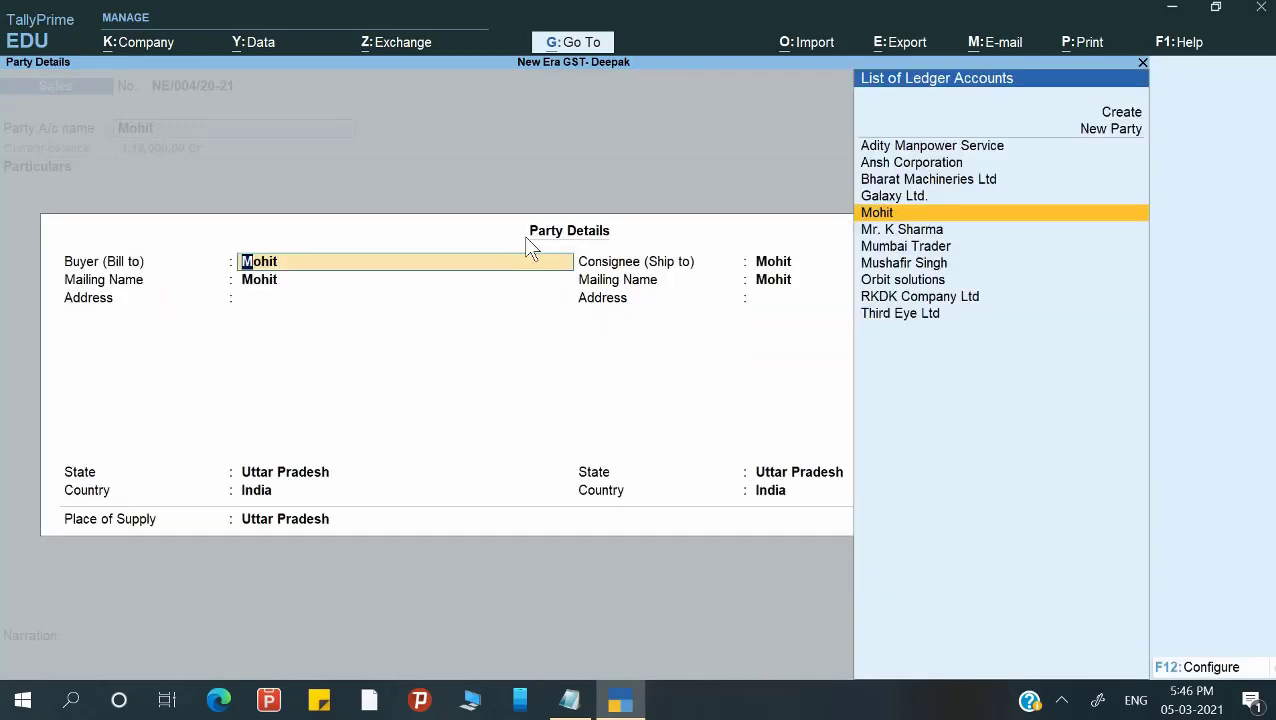
key(Return)
key(Return)
key(Return)
key(Return)
key(Return)
key(Return)
key(Return)
key(Return)
key(Return)
key(Return)
key(Return)
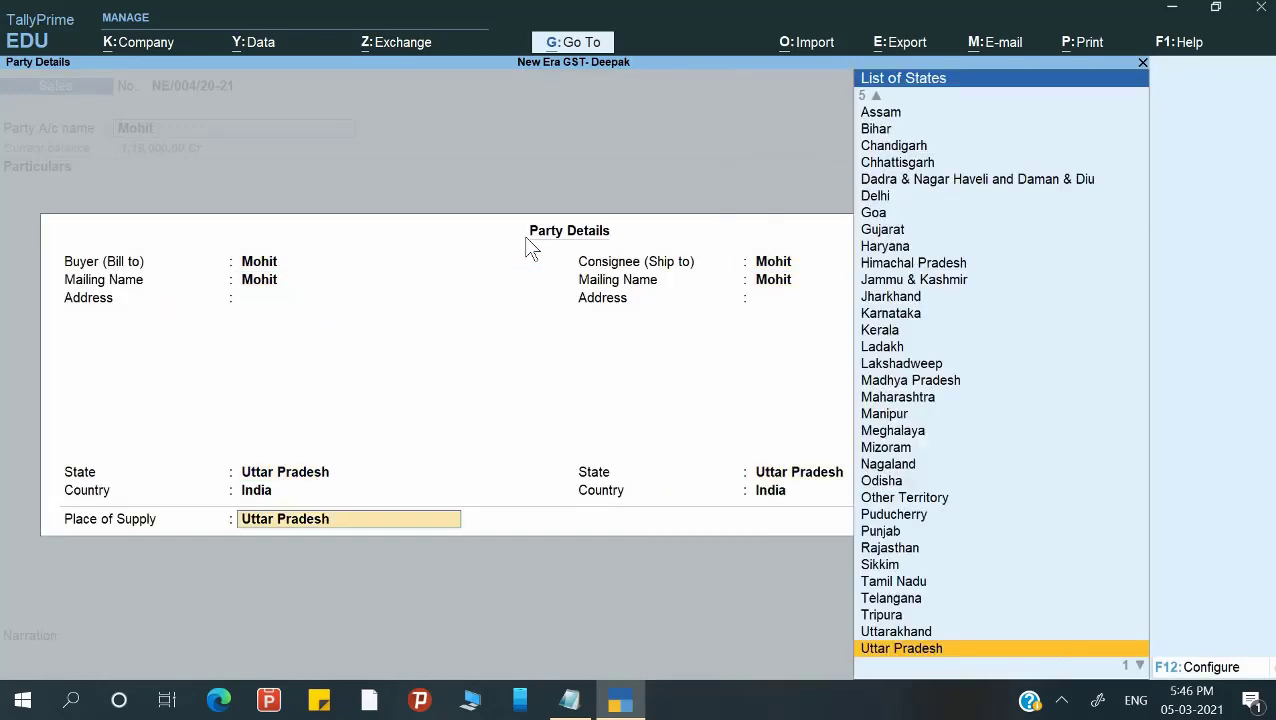
key(Down)
key(Down)
key(Down)
key(Down)
key(Down)
key(Down)
key(Down)
key(Down)
key(Down)
key(Down)
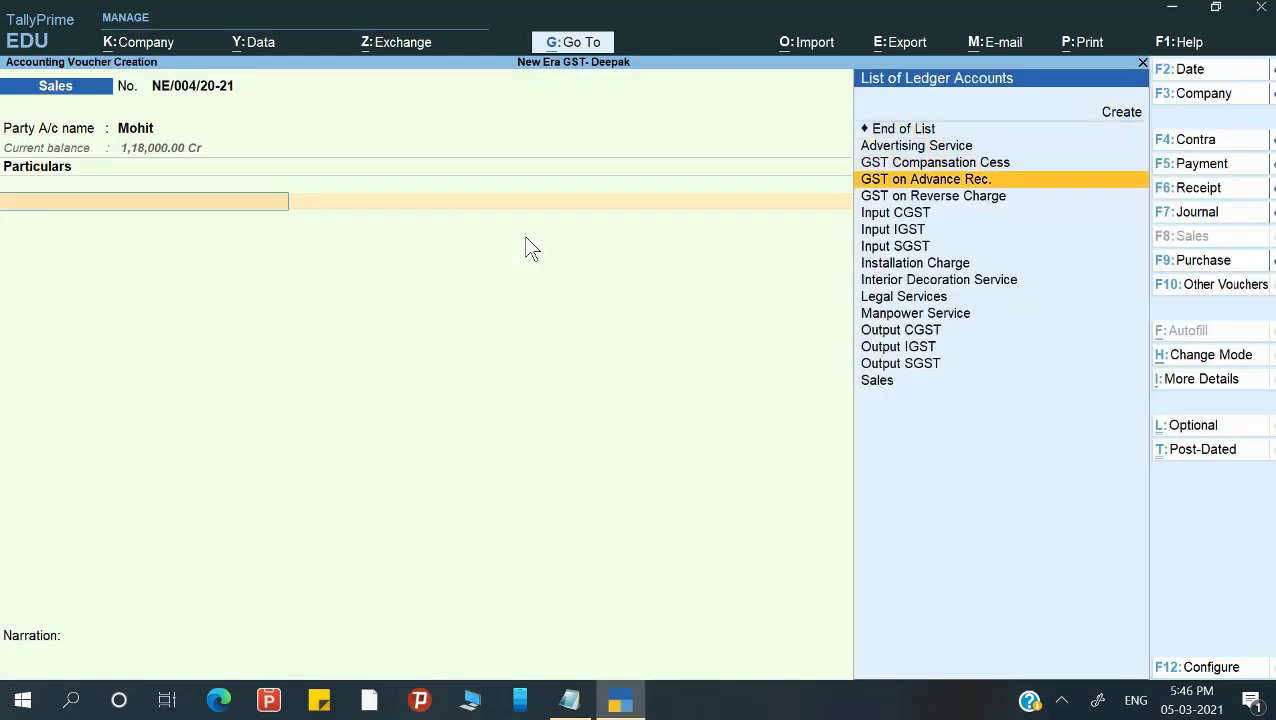
key(Down)
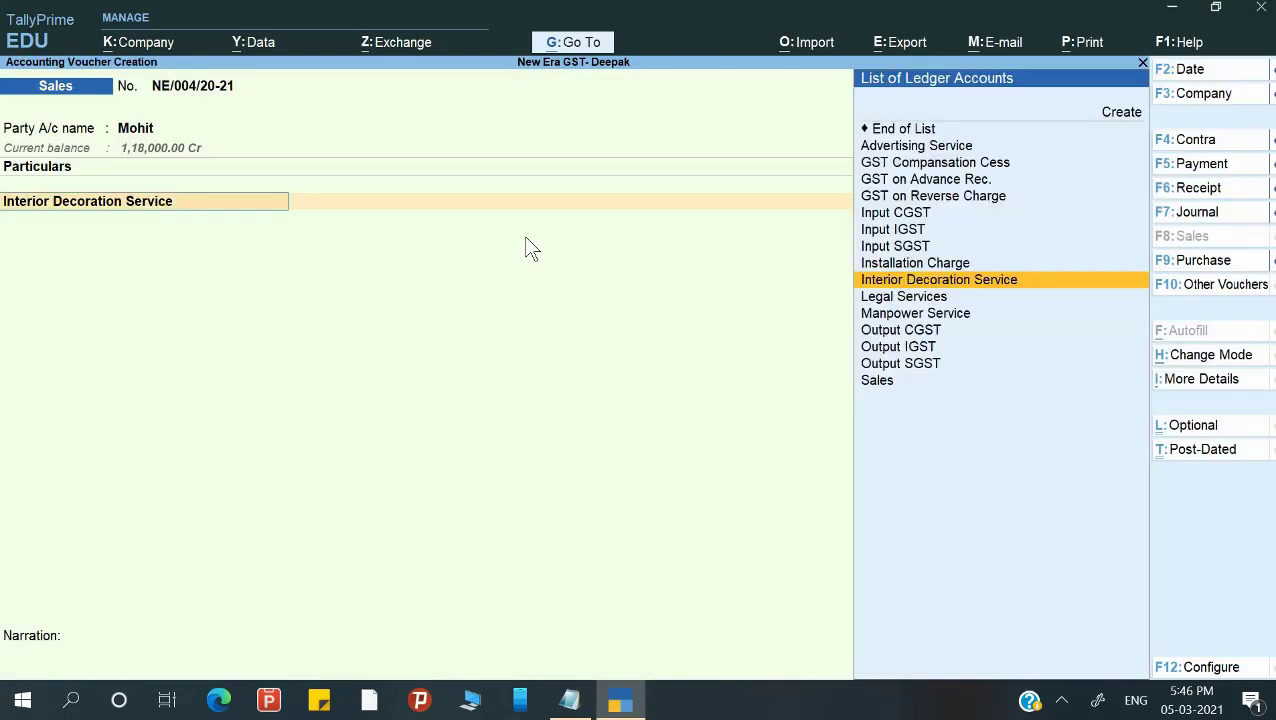
key(ctrl)
Confirm Interior Decoration Service GST details (SAC 998391, 18% IGST, 9% CGST, 9% SGST, 0 cess) and save.
key(ctrl+Return)
key(Return)
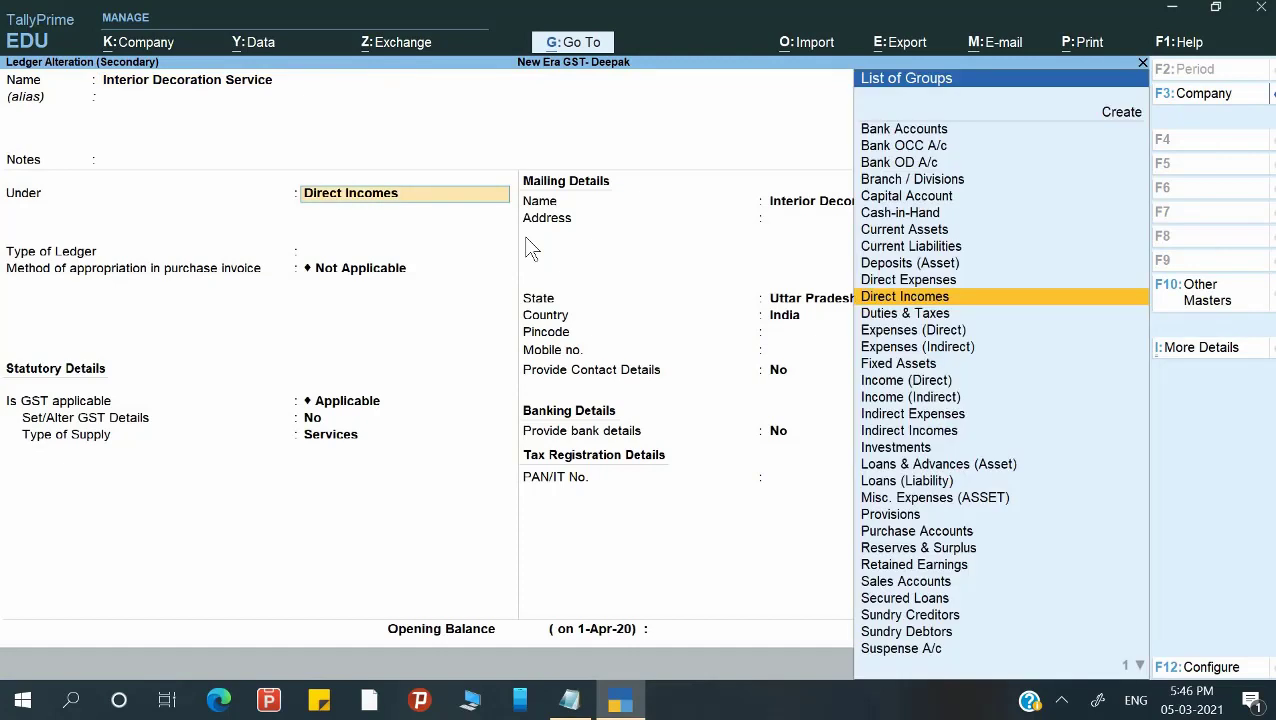
key(Return)
key(Return)
key(Return)
key(Return)
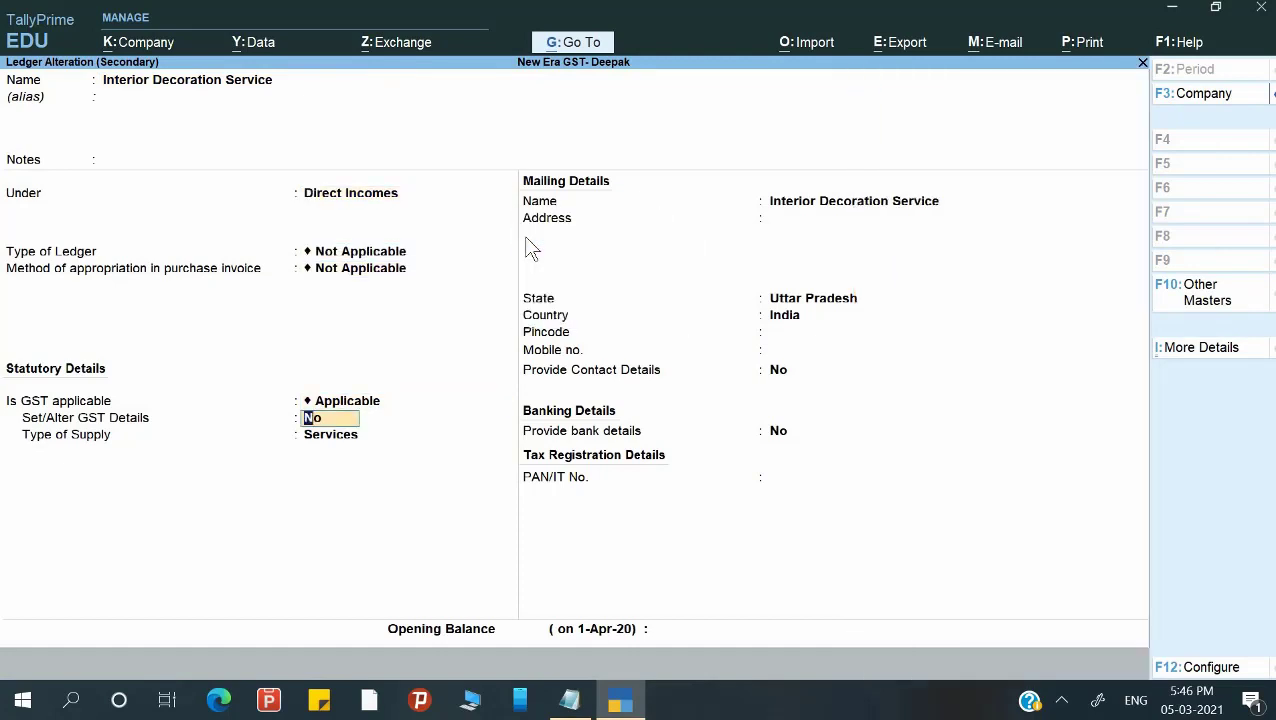
text(y)
key(Return)
key(Return)
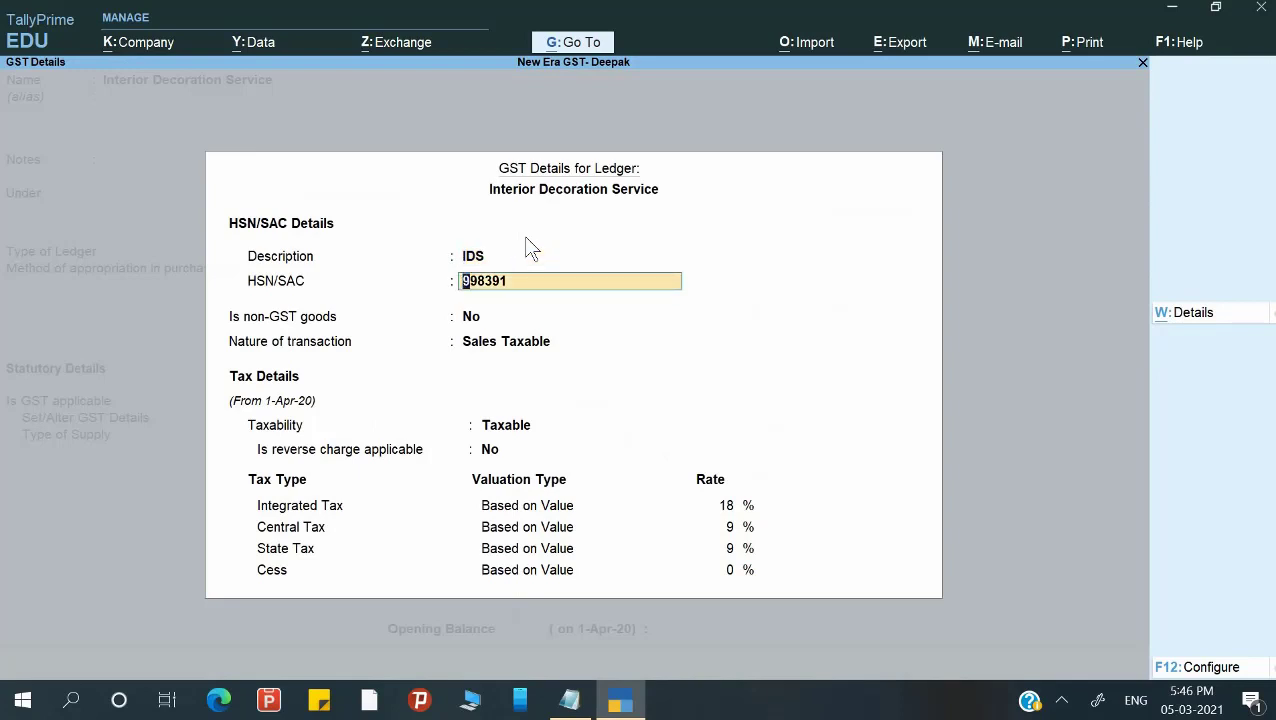
key(Return)
key(Return)
key(Return)
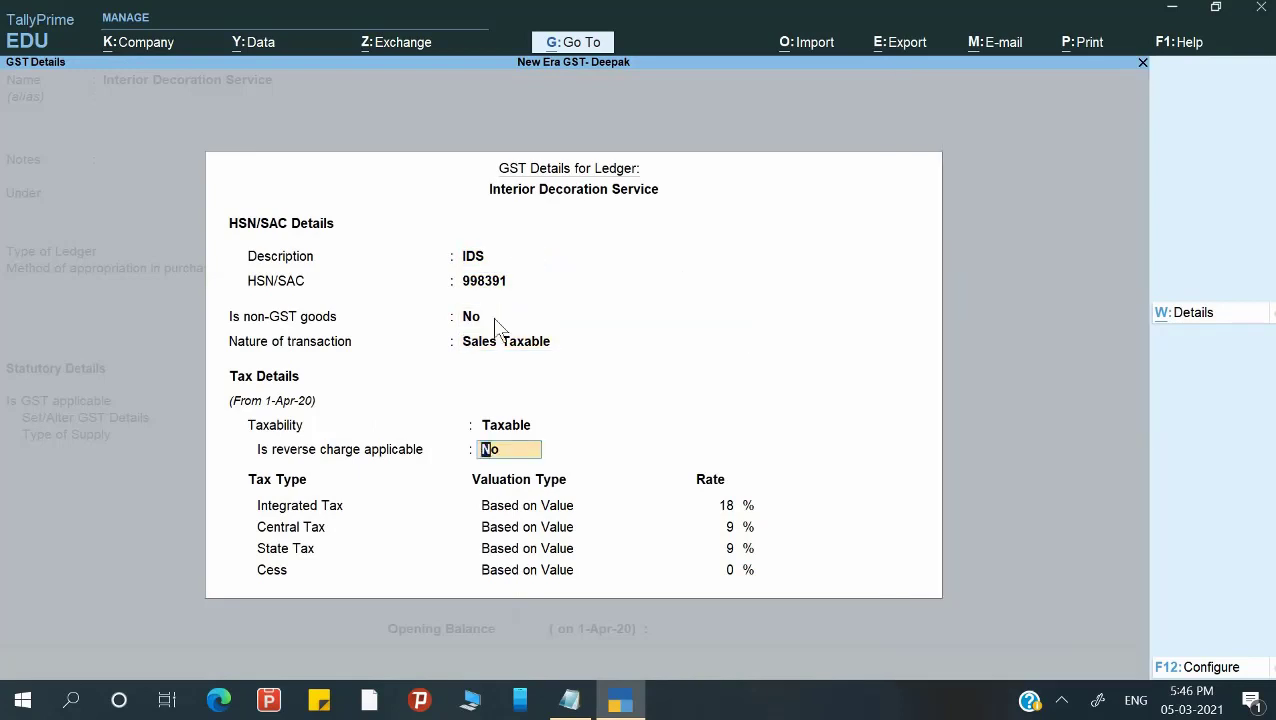
key(Return)
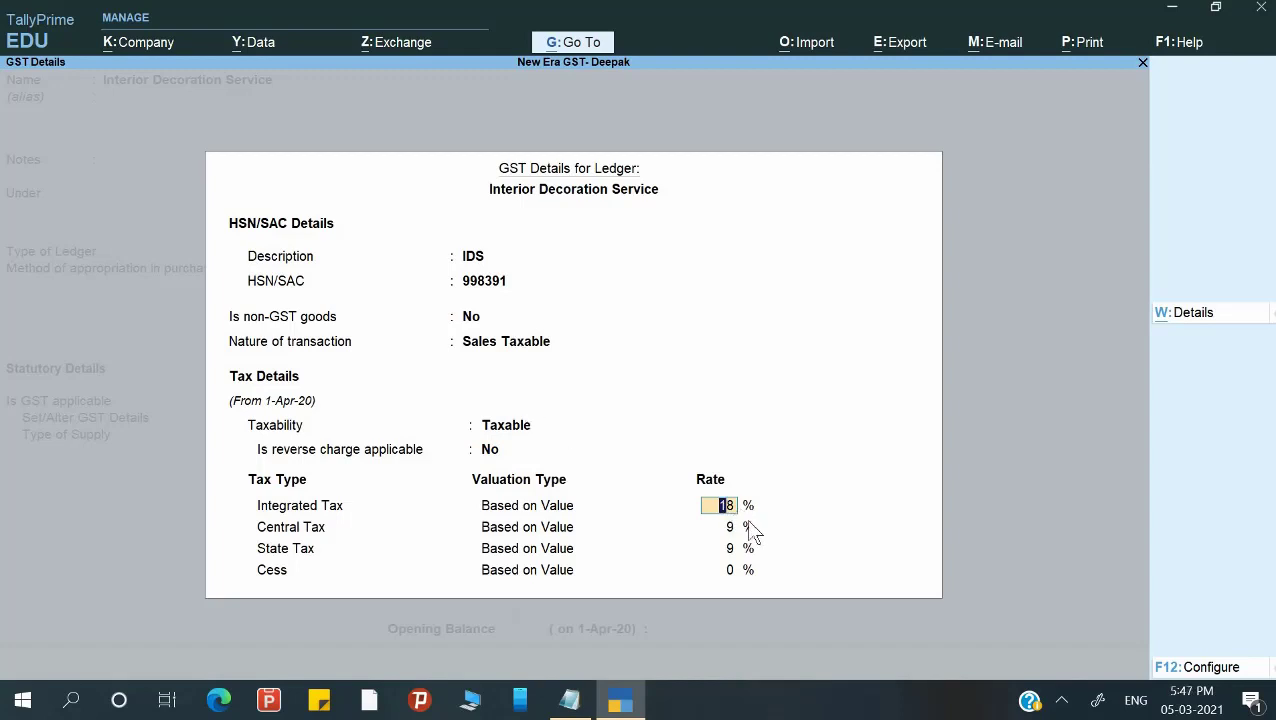
key(Return)
key(Return)
key(Return)
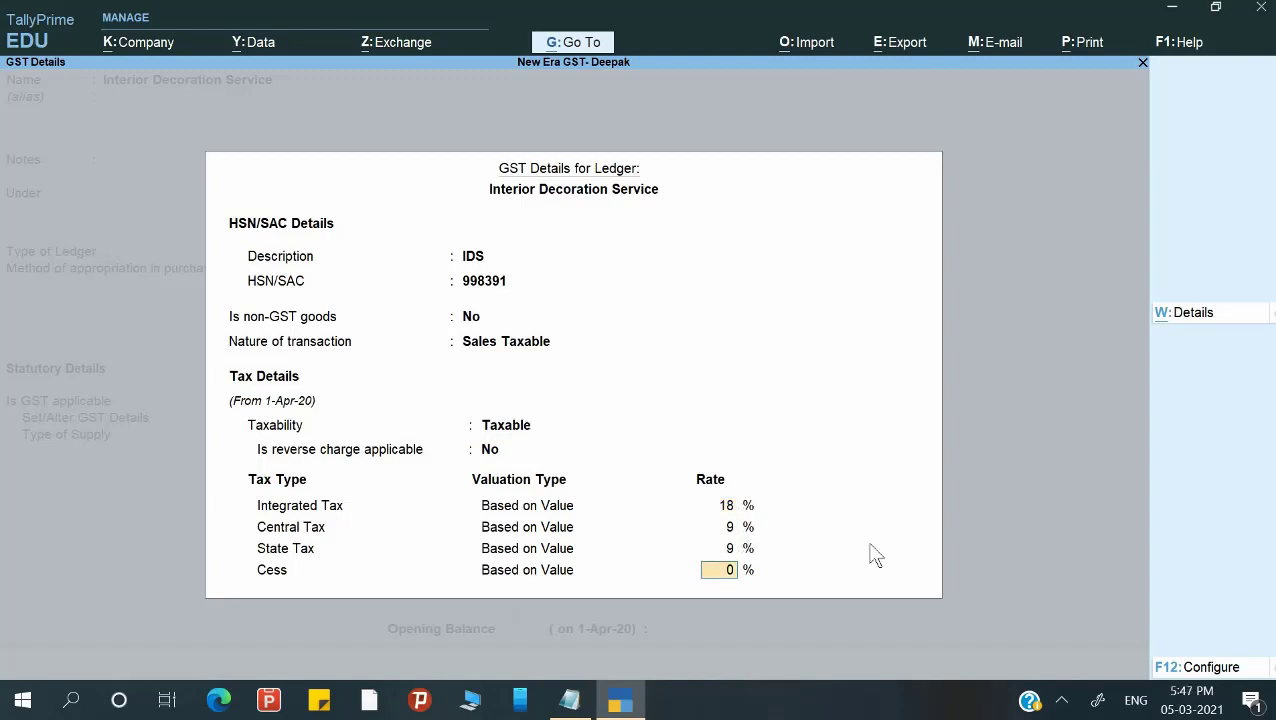
key(Return)
key(Return)
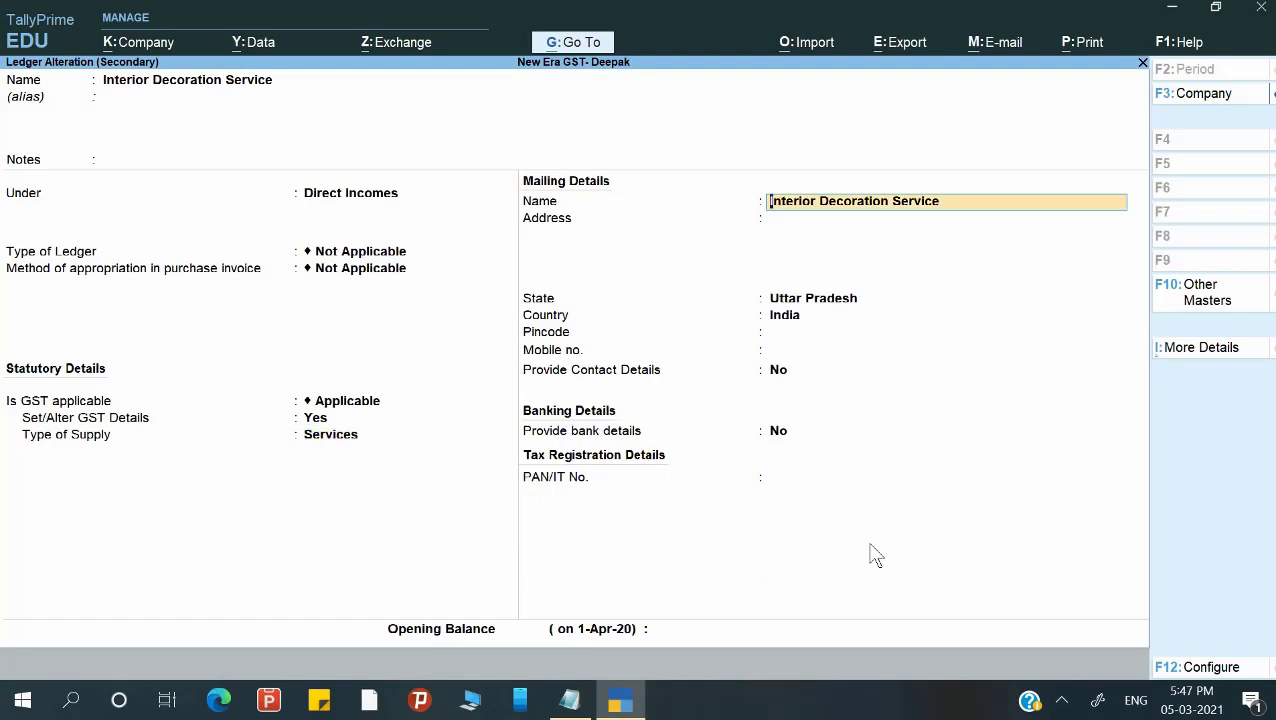
key(ctrl+a)
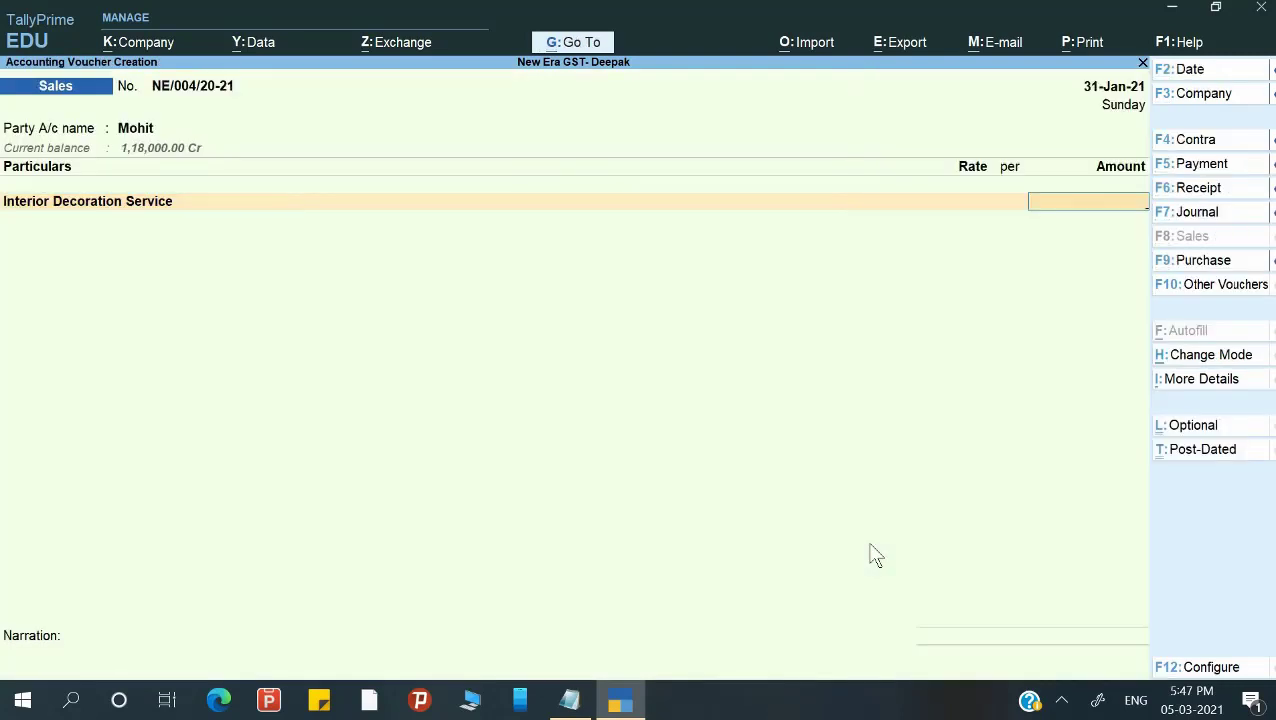
Enter 3,00,000 for Interior Decoration Service and accept its tax classification.
text(300000)
key(Return)
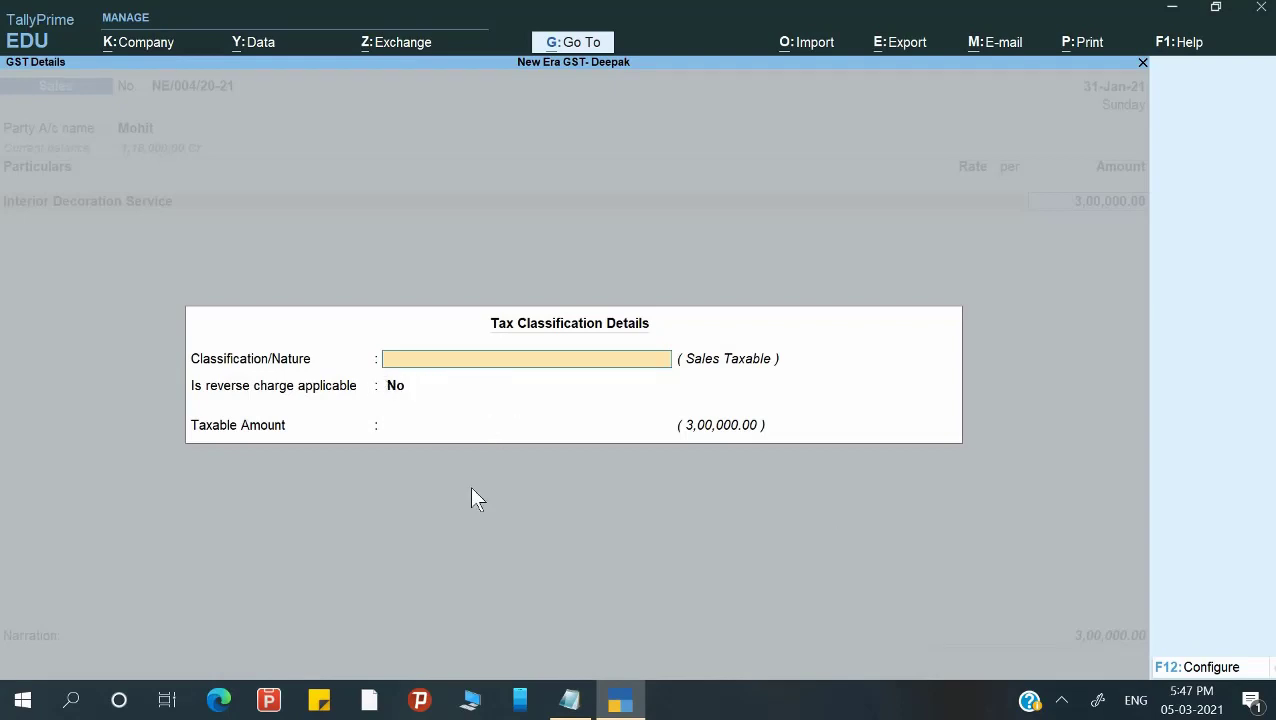
key(Return)
key(Return)
key(Return)
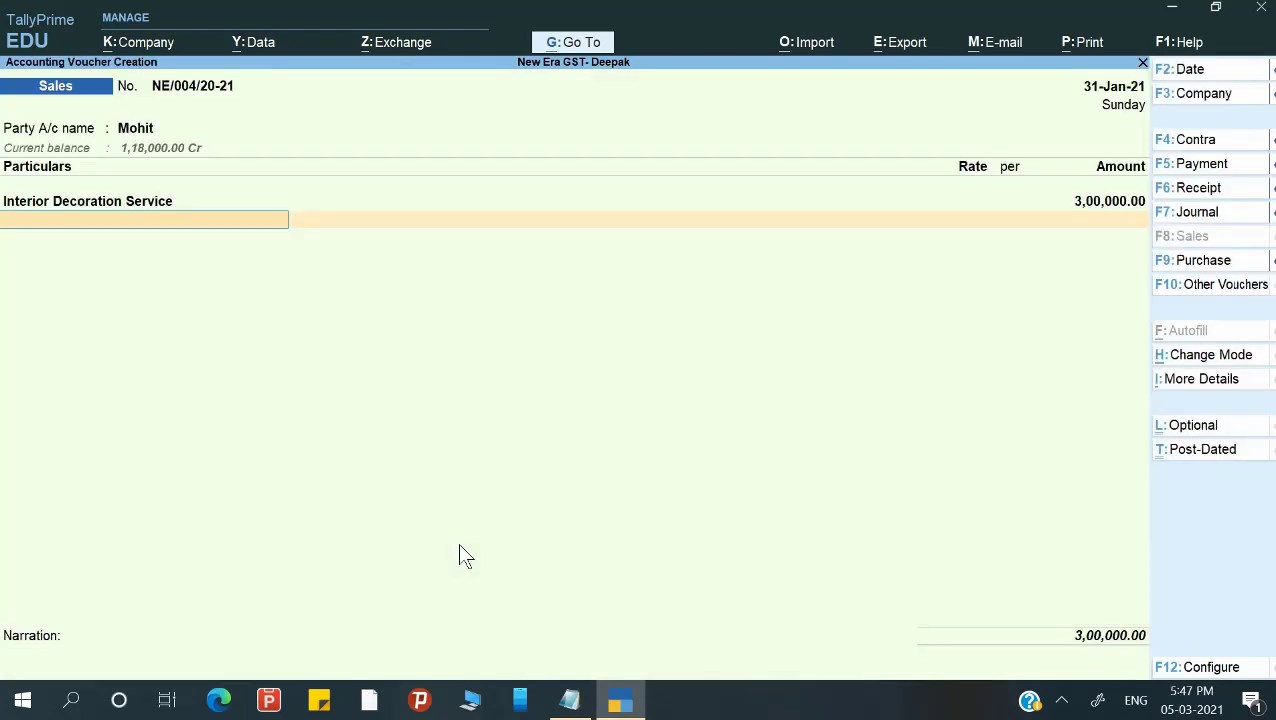
Add Output CGST and Output SGST lines of 27,000 each, bringing the total to 3,54,000.
text(O)
key(Down)
key(Up)
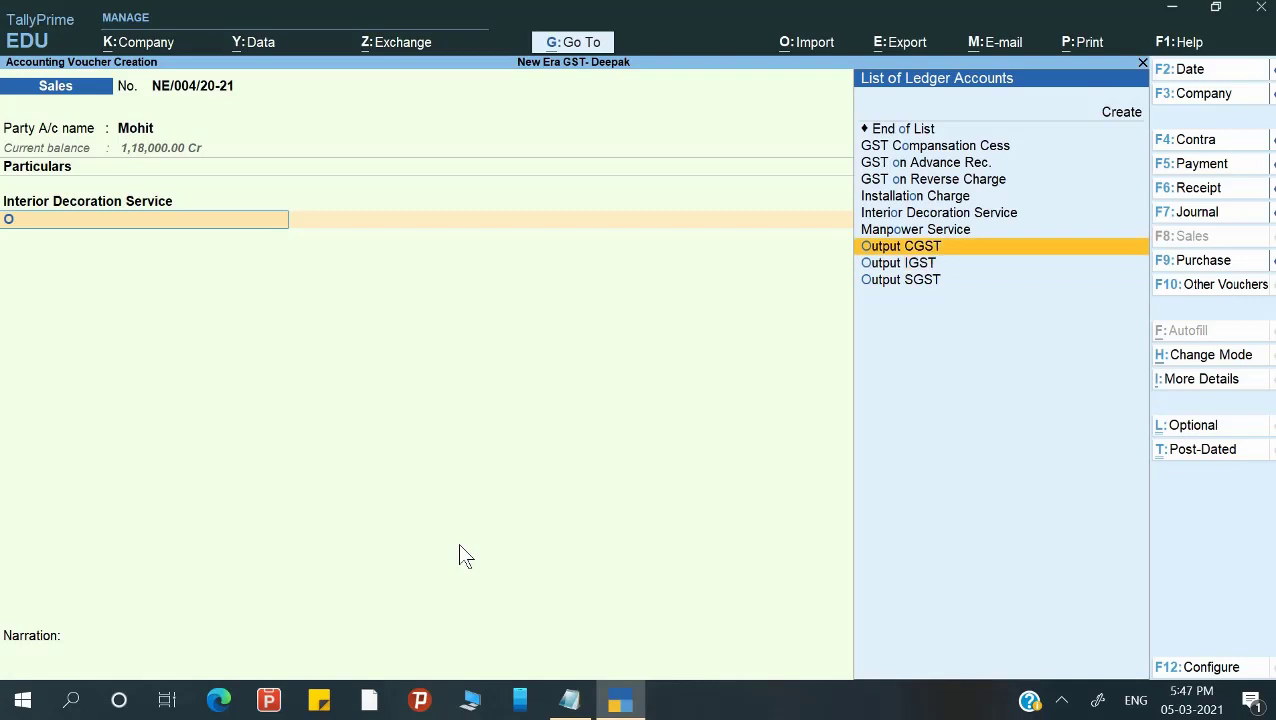
key(Return)
key(Return)
text(O)
key(Down)
key(Down)
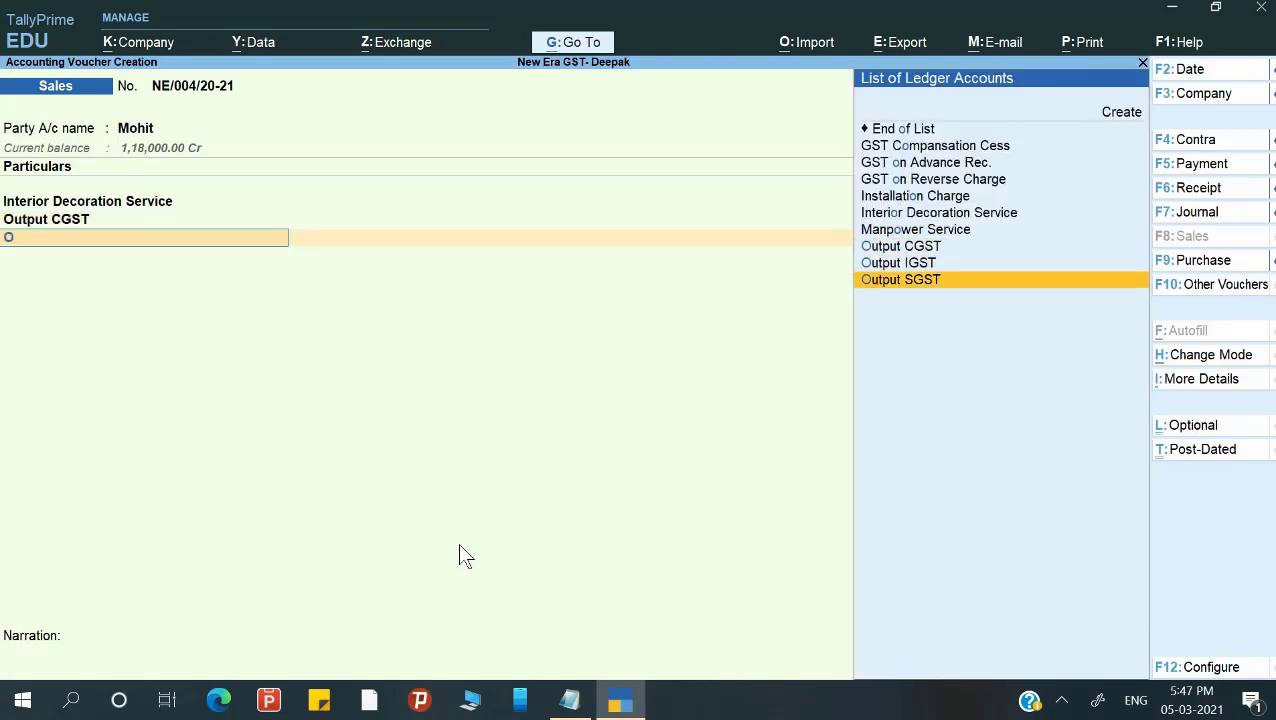
key(Return)
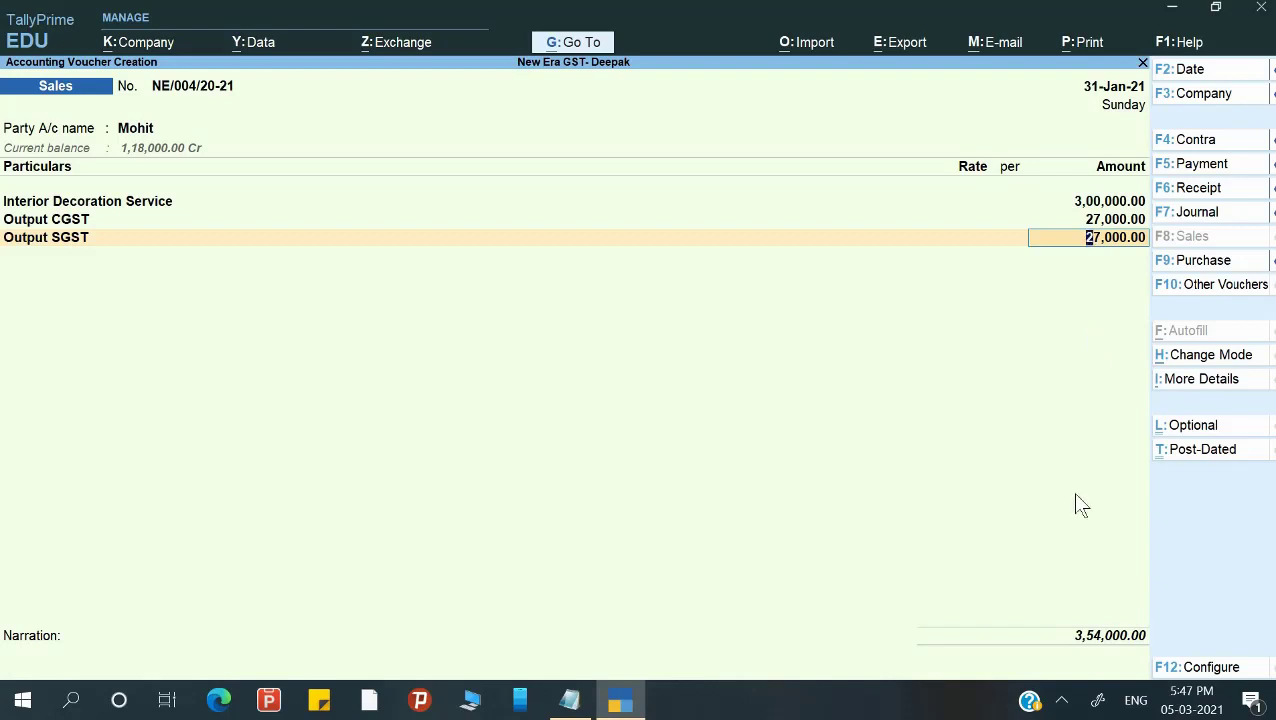
key(Return)
key(Return)
key(Return)
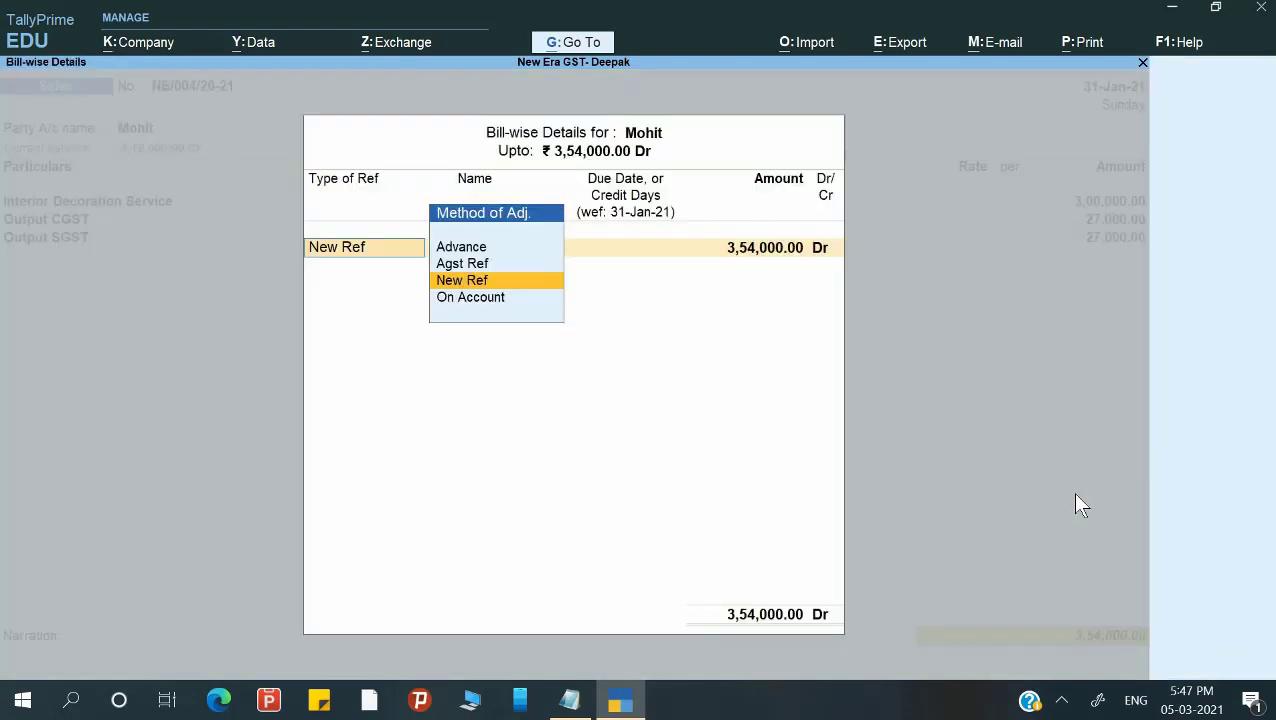
Adjust 1,18,000 against advance Adv/01 and leave the 2,36,000 balance as new reference NE/004/20-21.
key(Up)
key(Return)
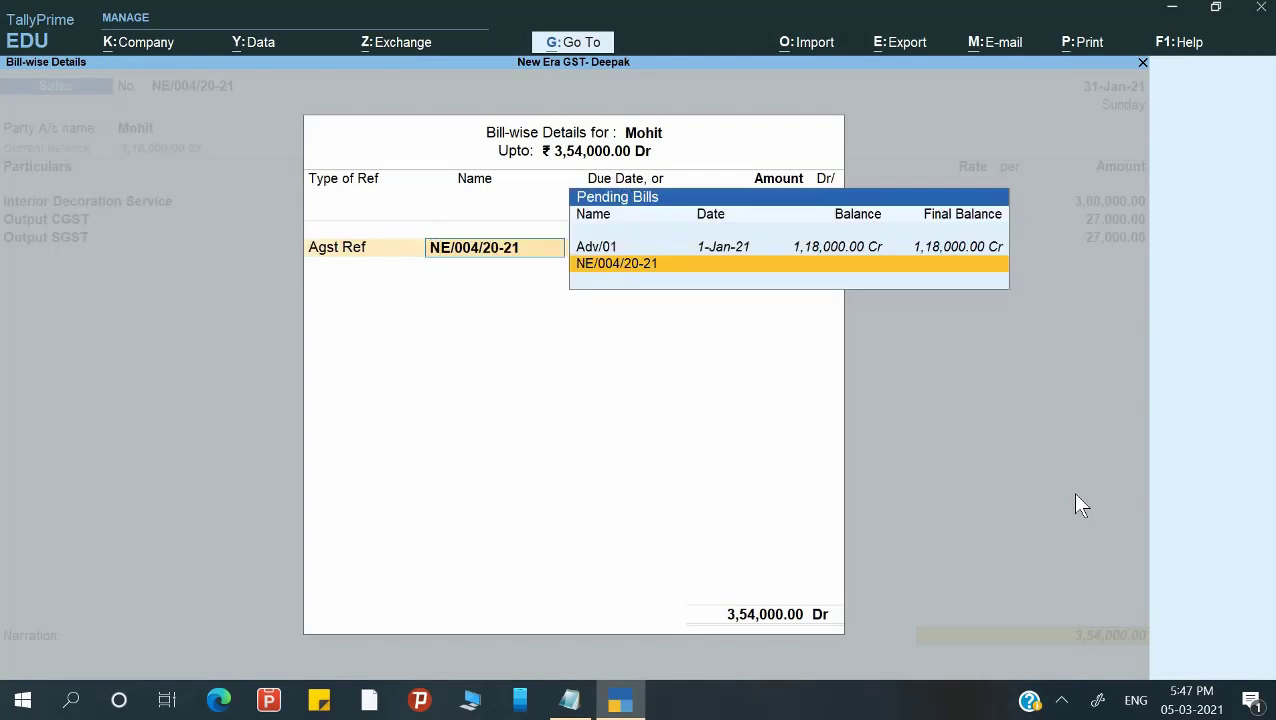
key(Up)
key(Return)
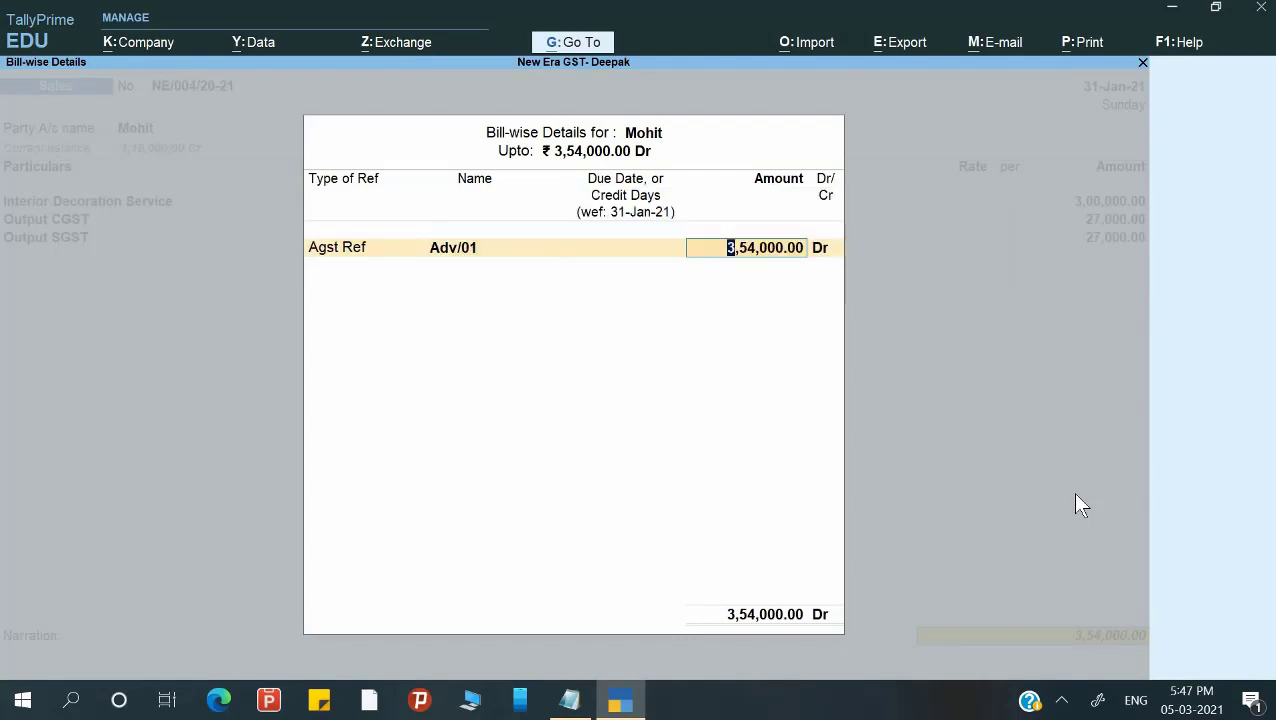
text(119)
key(BackSpace)
text(8000)
key(Return)
key(Return)
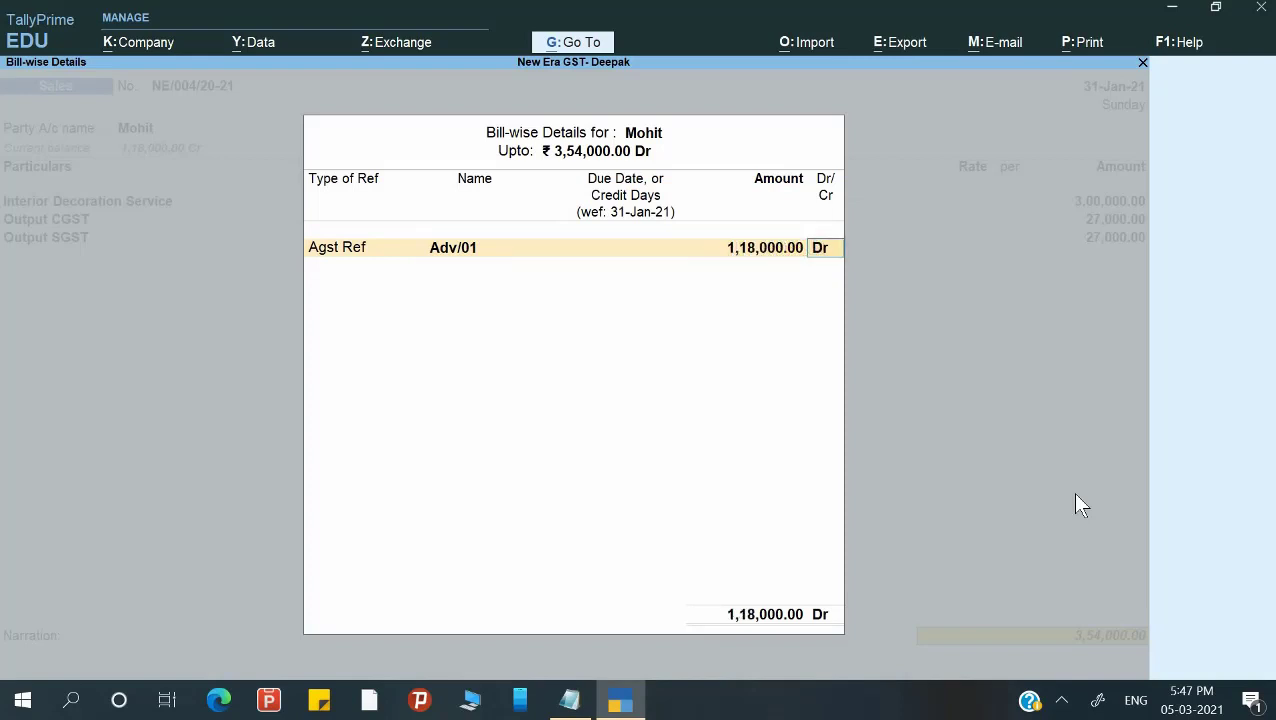
key(Return)
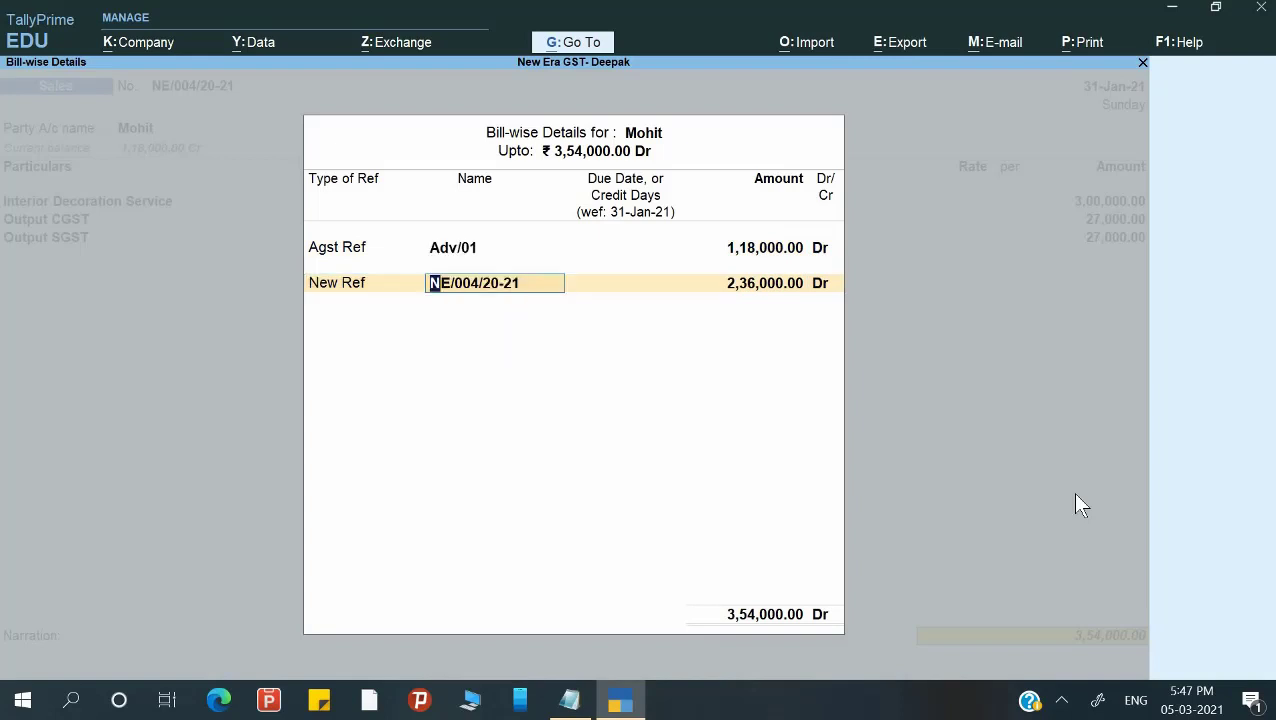
key(Return)
key(Return)
key(Return)
key(Return)
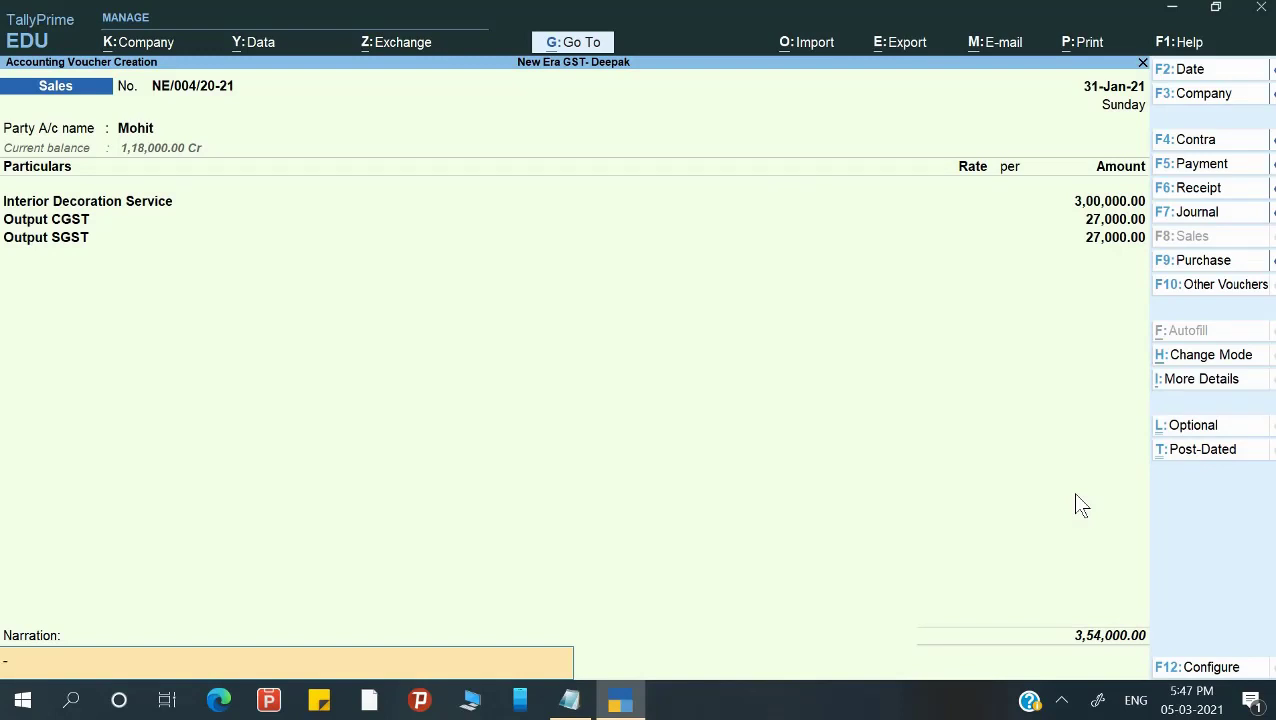
Enter the narration 'Being bill issue and advance adjusted' and save the sales voucher.
text(Being bill issue and advan)
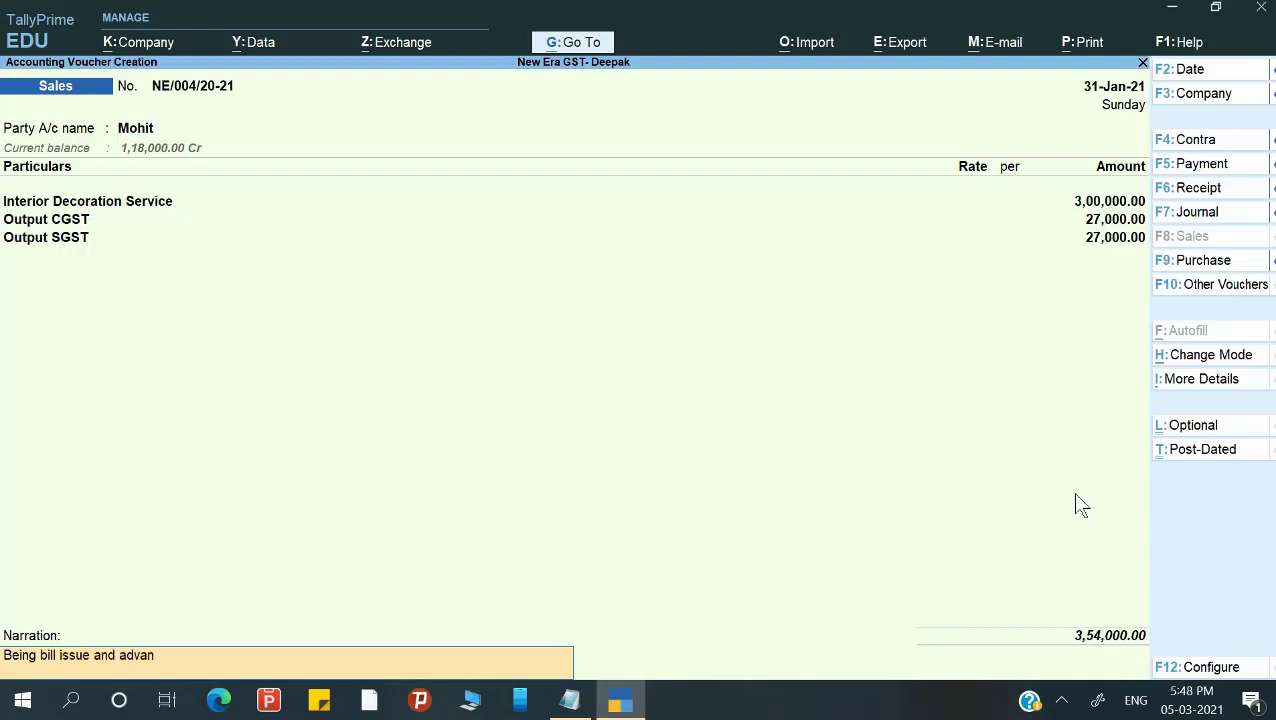
text(ce adjusted)
key(Return)
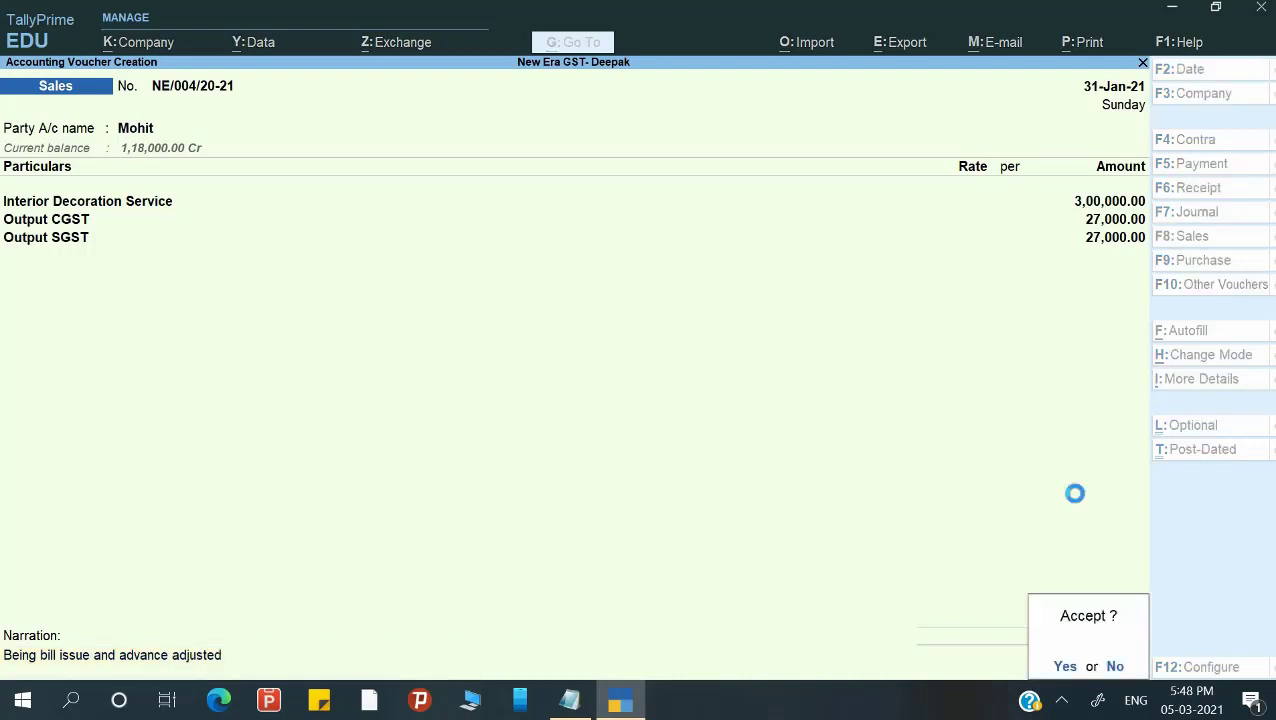
key(Return)
Close the blank voucher and return to the Gateway of Tally without quitting.
key(Escape)
key(Return)
key(Escape)
key(Escape)
key(Down)
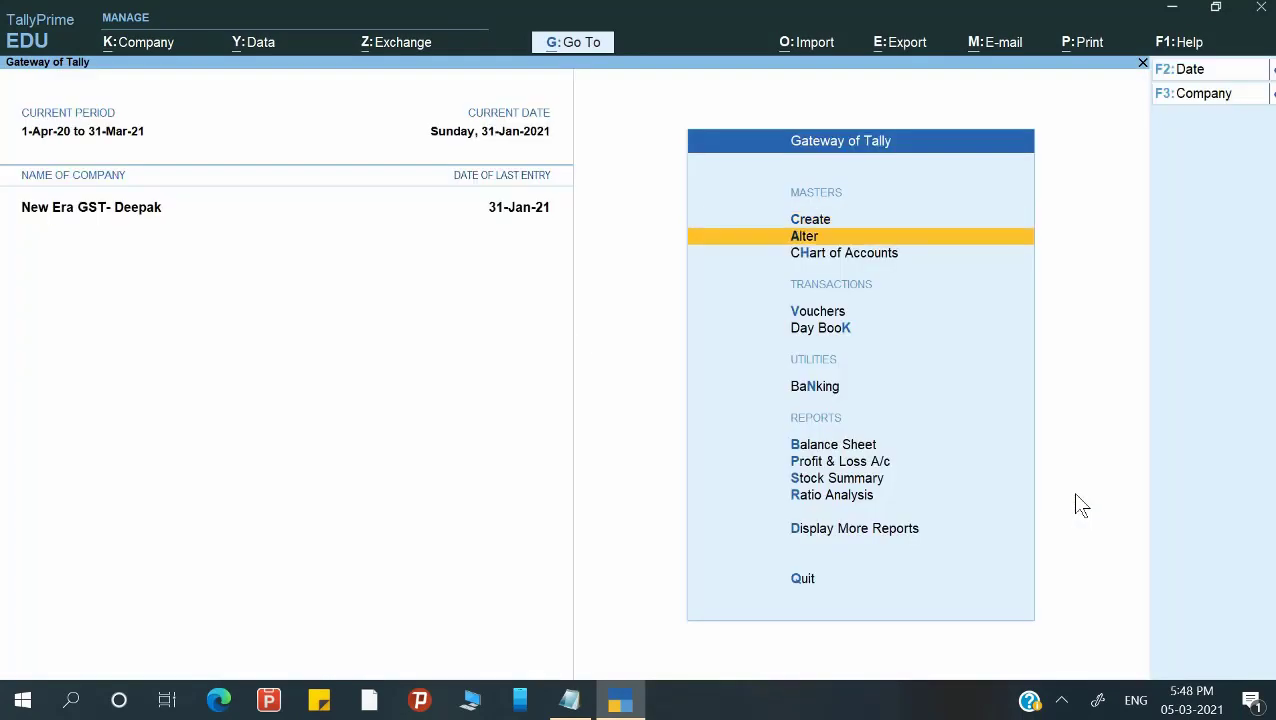
Open GSTR-1 under GST Reports and set the period 1-Jan-2021 to 31-Jan-2021.
key(Down)
key(Down)
key(Down)
key(Down)
key(Down)
key(Down)
key(Down)
key(Down)
key(Down)
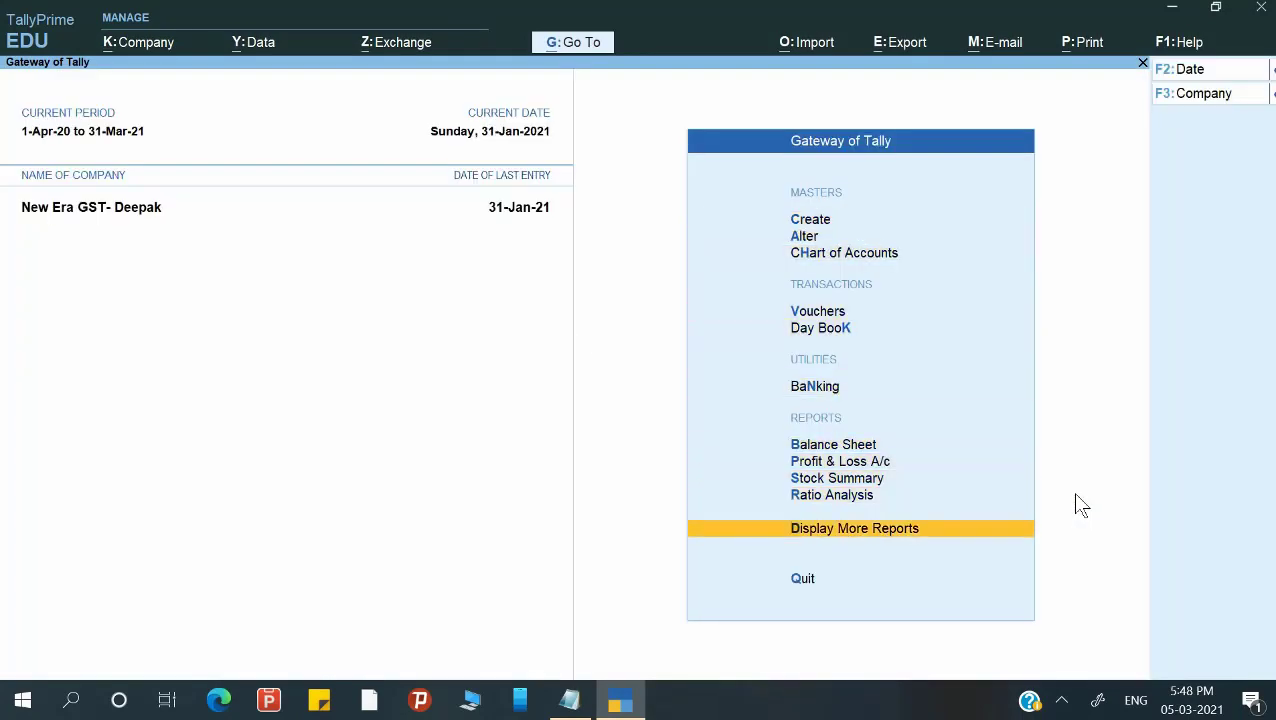
key(Return)
key(o)
key(Return)
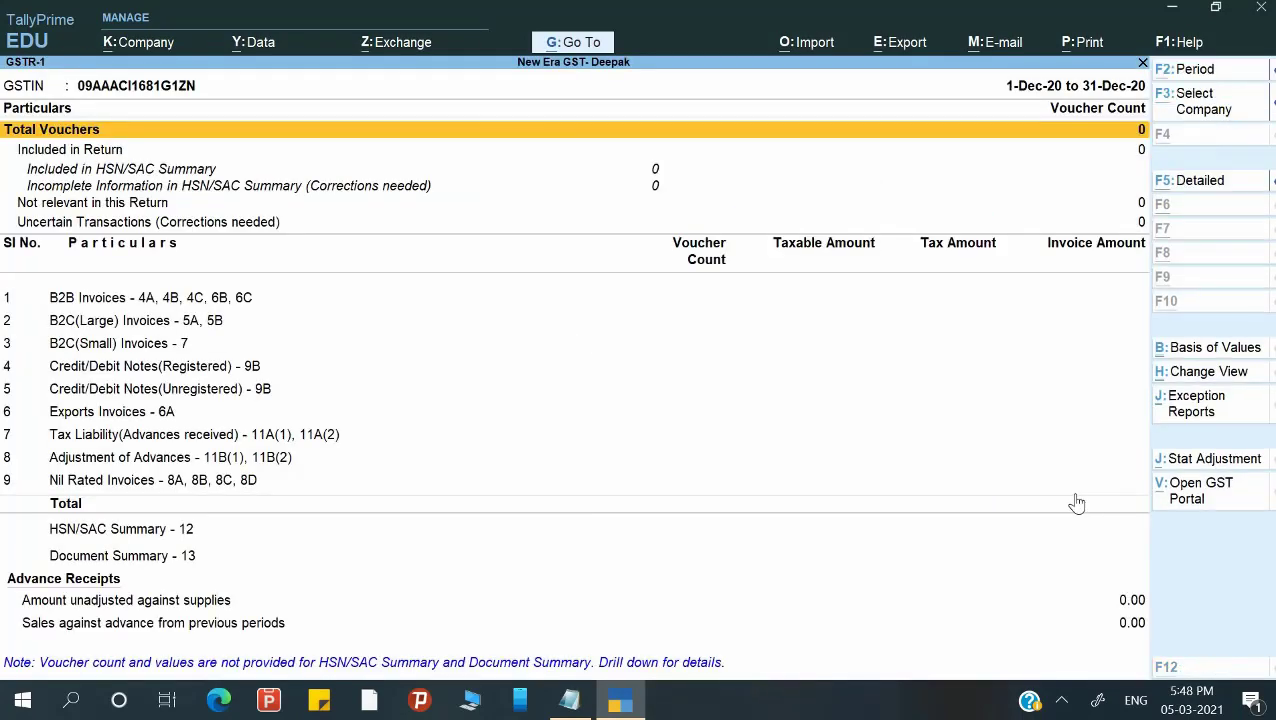
key(F2)
text(1-1-2021)
key(Return)
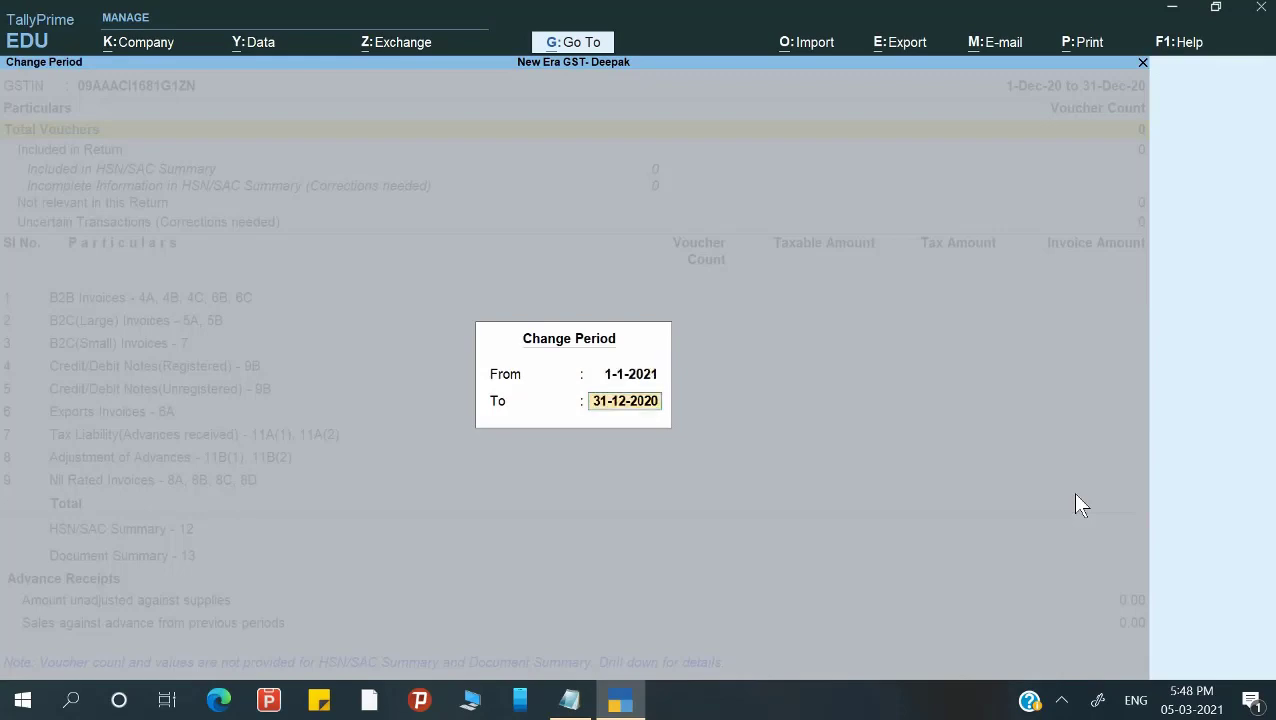
text(31-1)
key(Return)
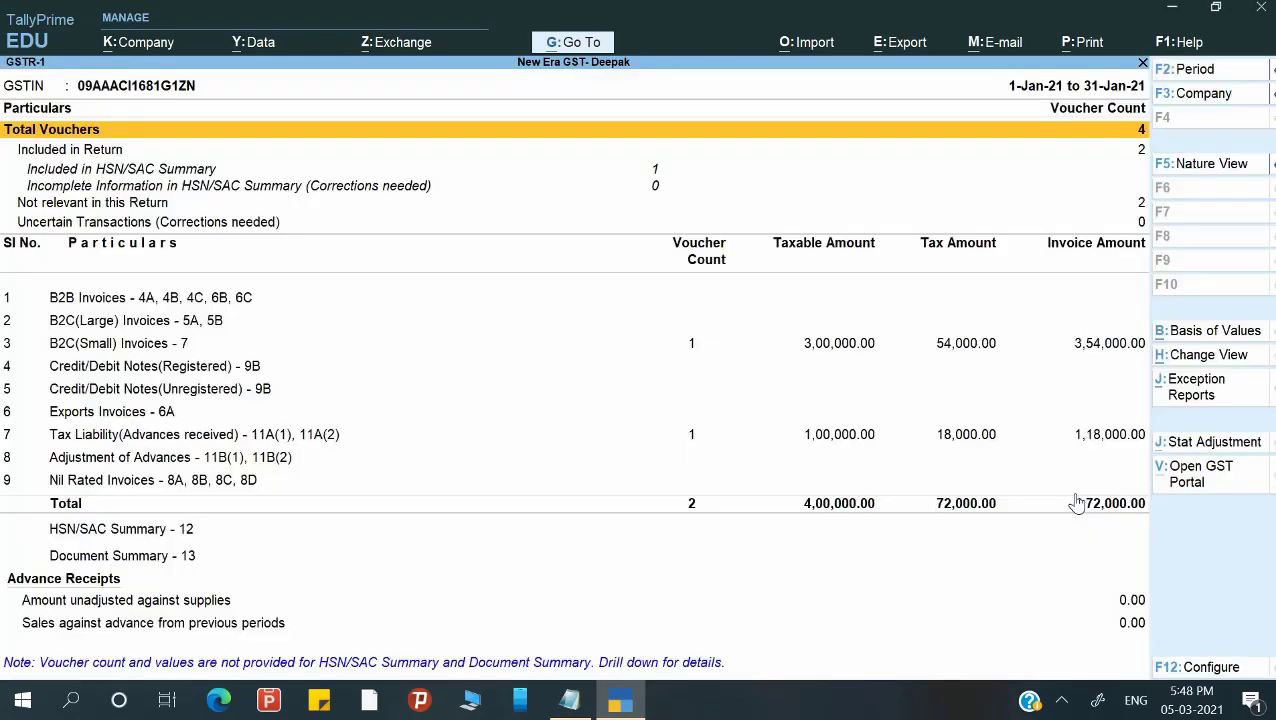
Check the 3,54,000 B2C(Small) invoice, Tax Liability and advance rows, then close the return.
key(Down)
key(Down)
key(Down)
key(Down)
key(Down)
key(Down)
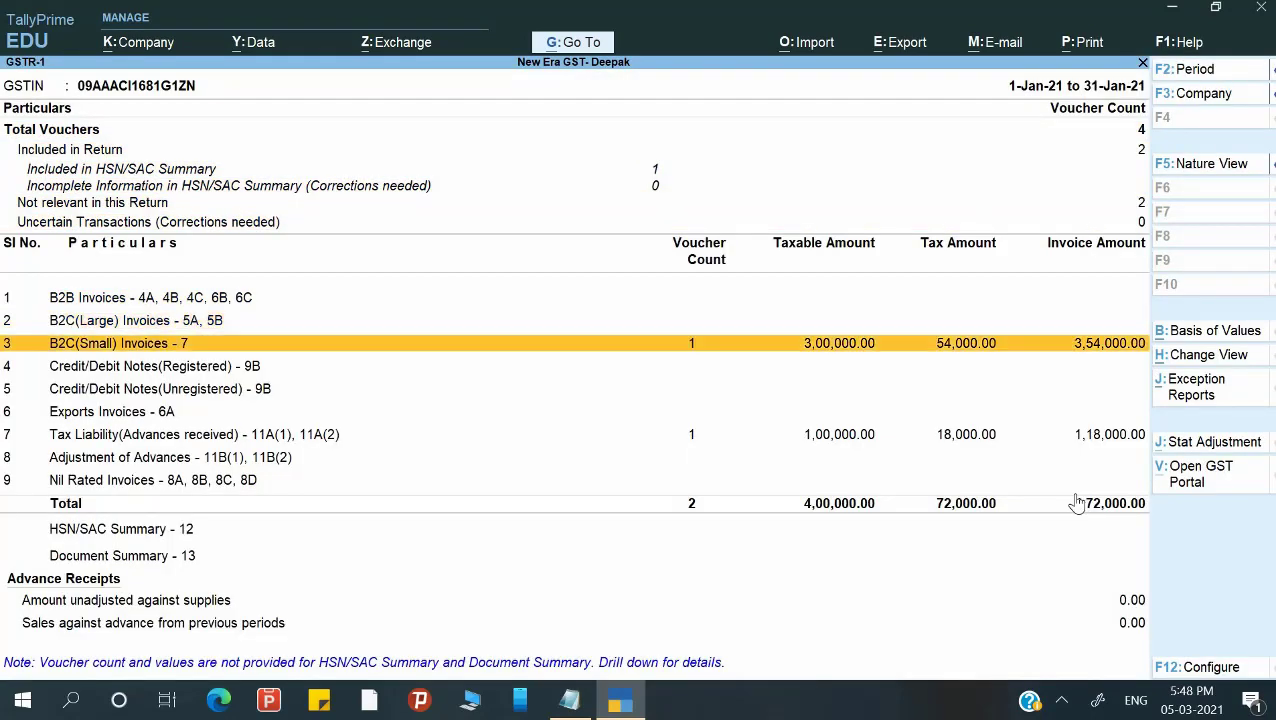
key(Down)
key(Down)
key(Down)
key(Down)
key(Up)
key(Up)
key(Up)
key(Up)
key(Down)
key(Down)
key(Down)
key(Down)
key(Down)
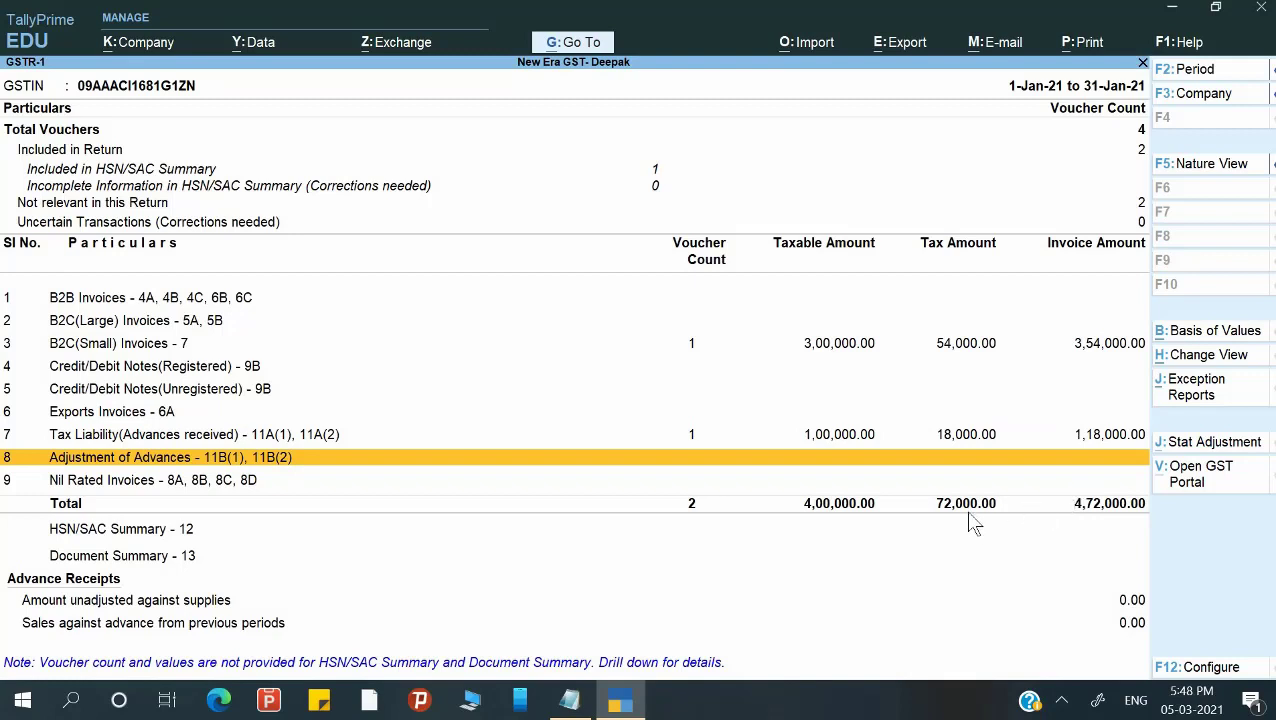
key(Escape)
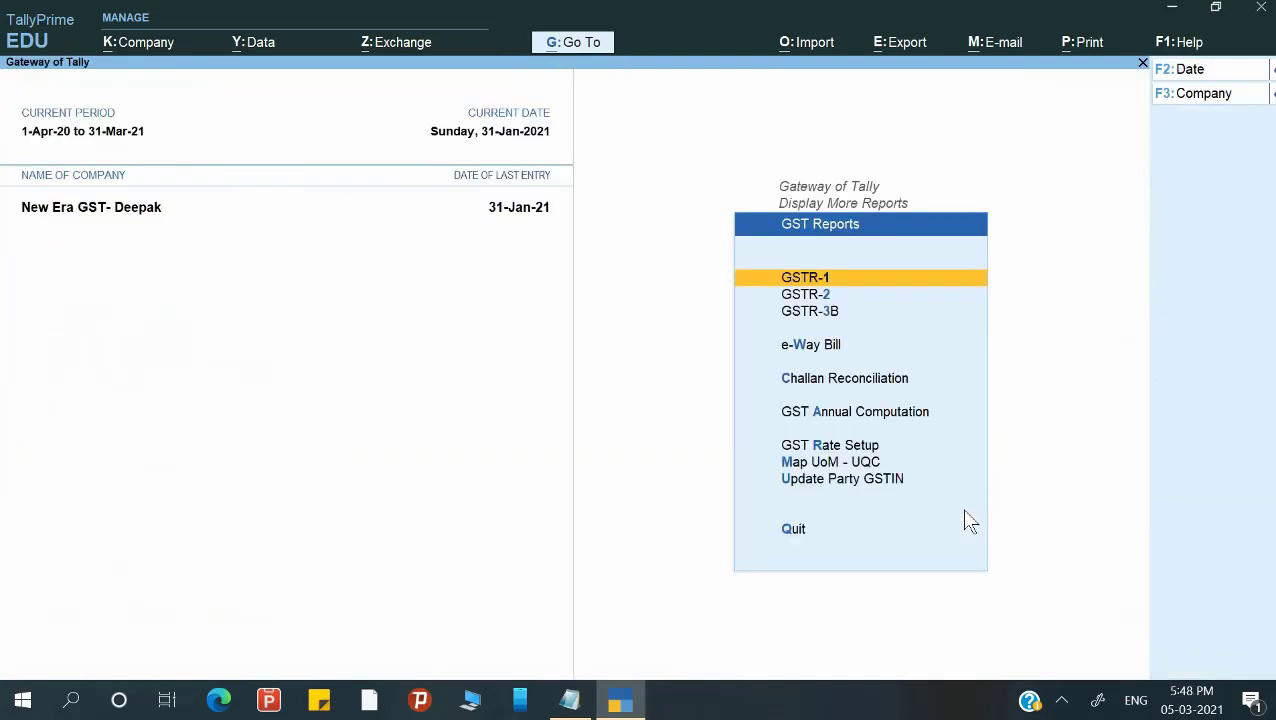
Open the detailed Balance Sheet as at 31-Jan-21 and locate Duties & Taxes at 54,000.
key(Escape)
key(Escape)
key(Escape)
key(Down)
key(Down)
key(Down)
key(Down)
key(Down)
key(Down)
key(Down)
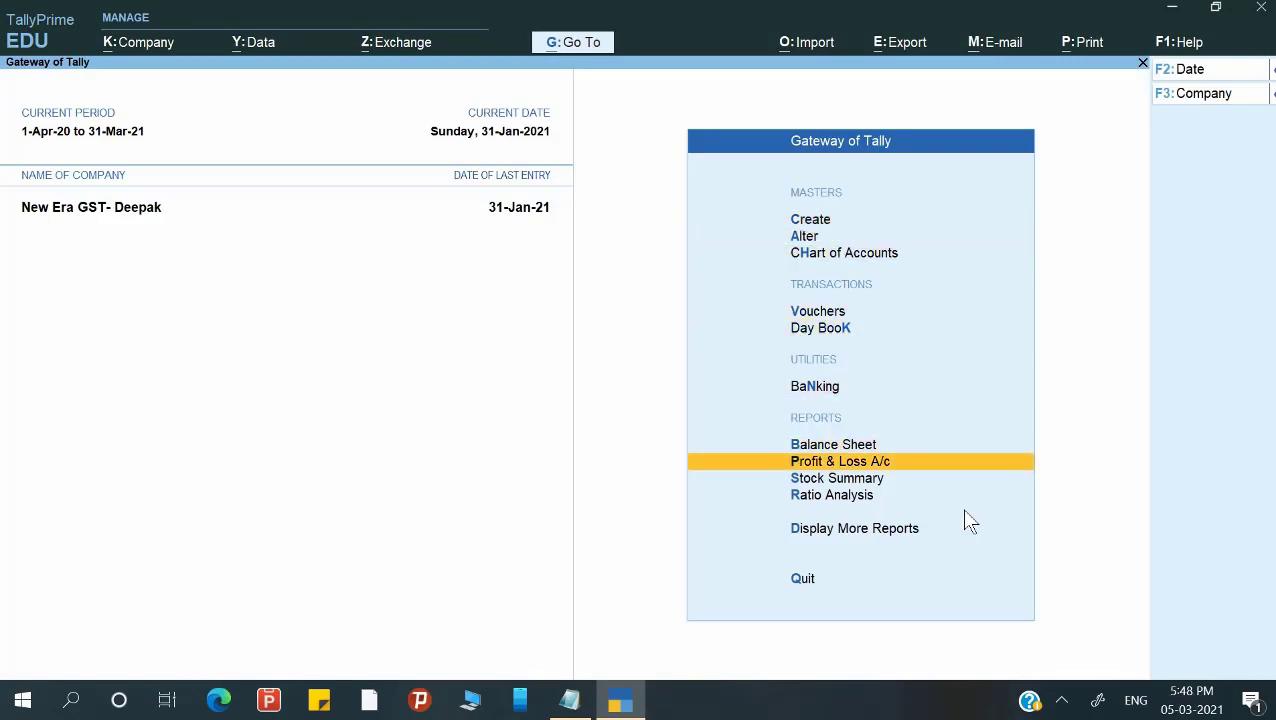
key(Up)
key(Return)
key(F5)
key(Down)
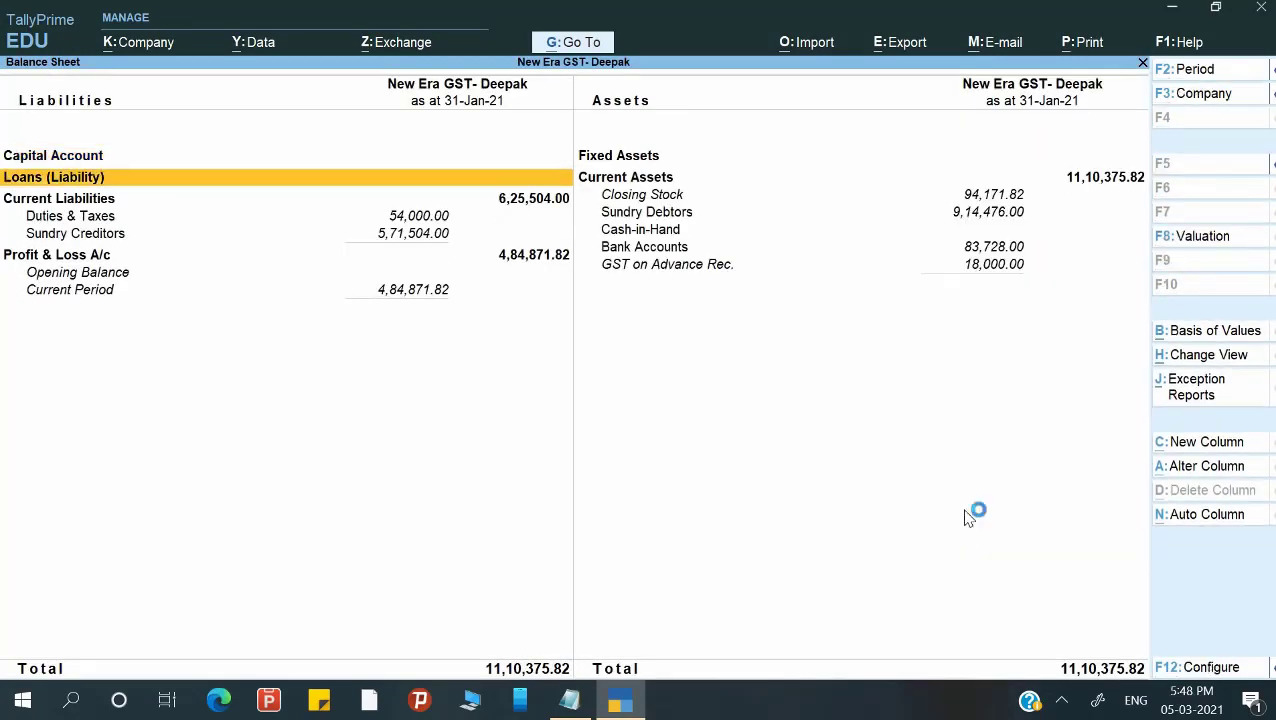
key(Down)
key(Down)
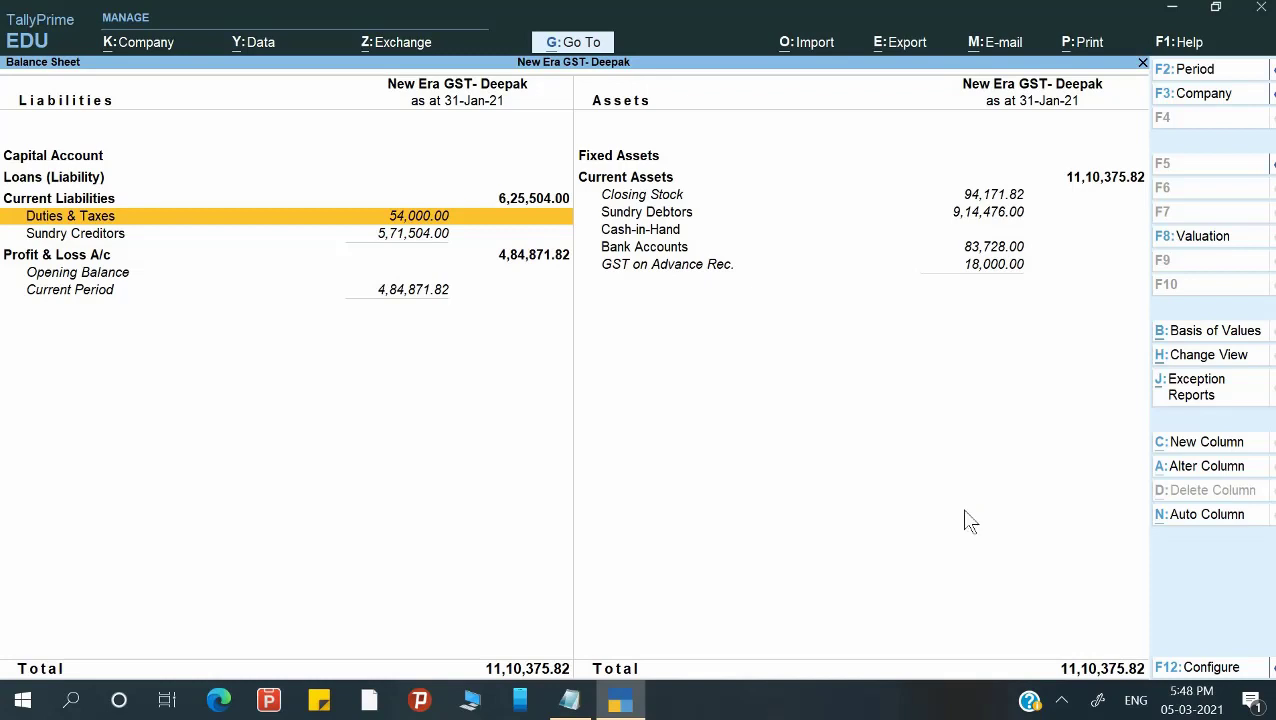
Close the Balance Sheet and go to Vouchers from the Gateway of Tally.
key(Escape)
key(Up)
key(Up)
key(Up)
key(Up)
key(Up)
key(Up)
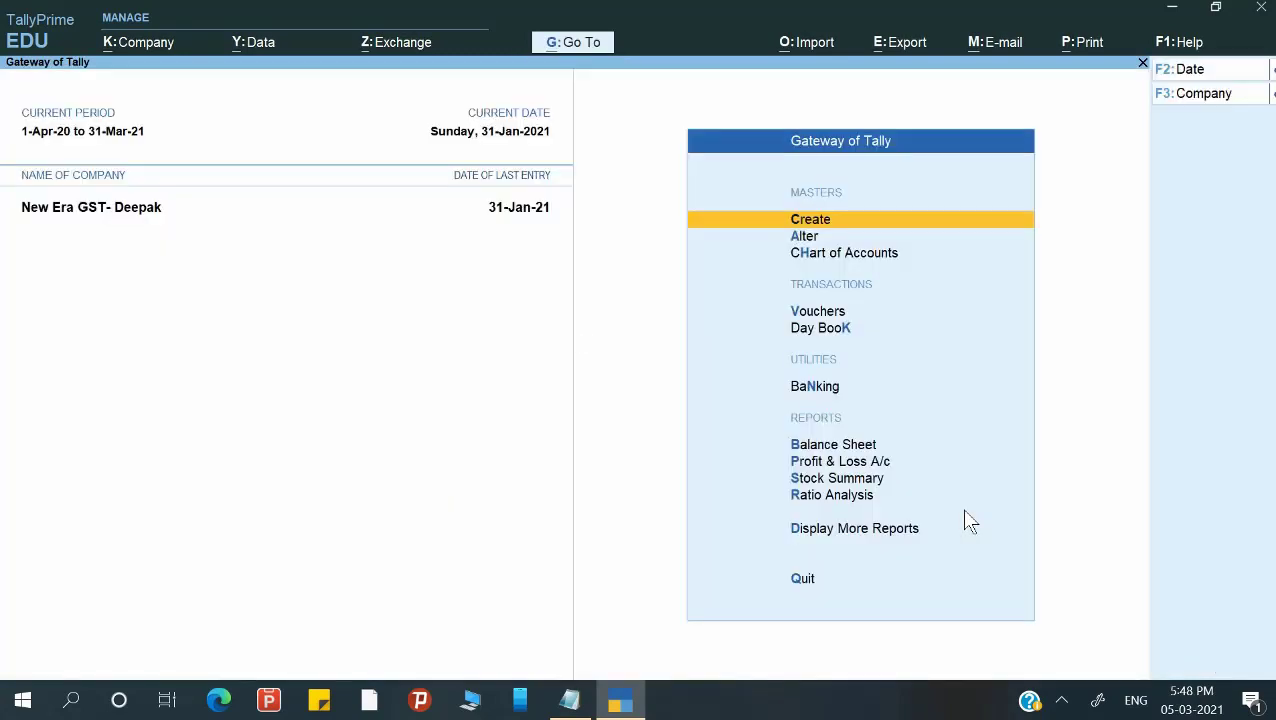
key(Up)
key(Up)
key(Up)
key(Up)
key(Up)
key(Up)
key(Up)
key(Up)
key(Up)
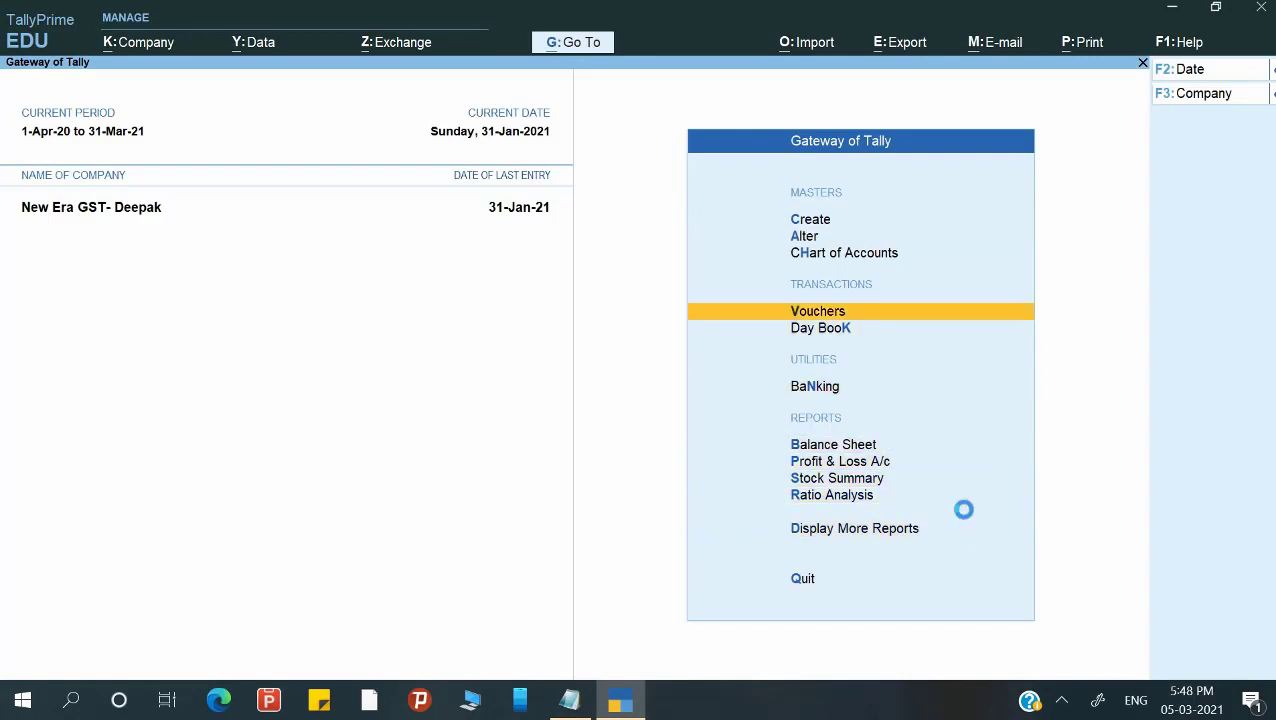
key(Return)
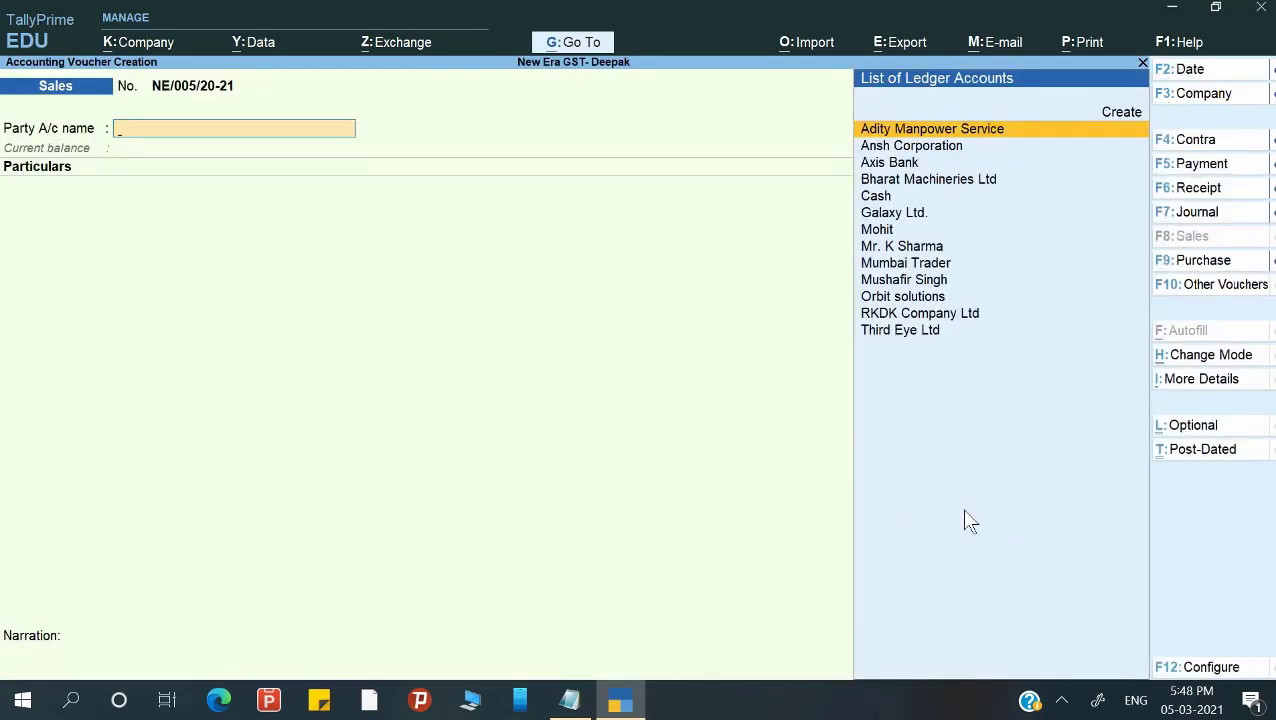
Make it a Journal with GST stat adjustment: Decrease of Tax Liability, Sales against Advance Receipts.
key(F7)
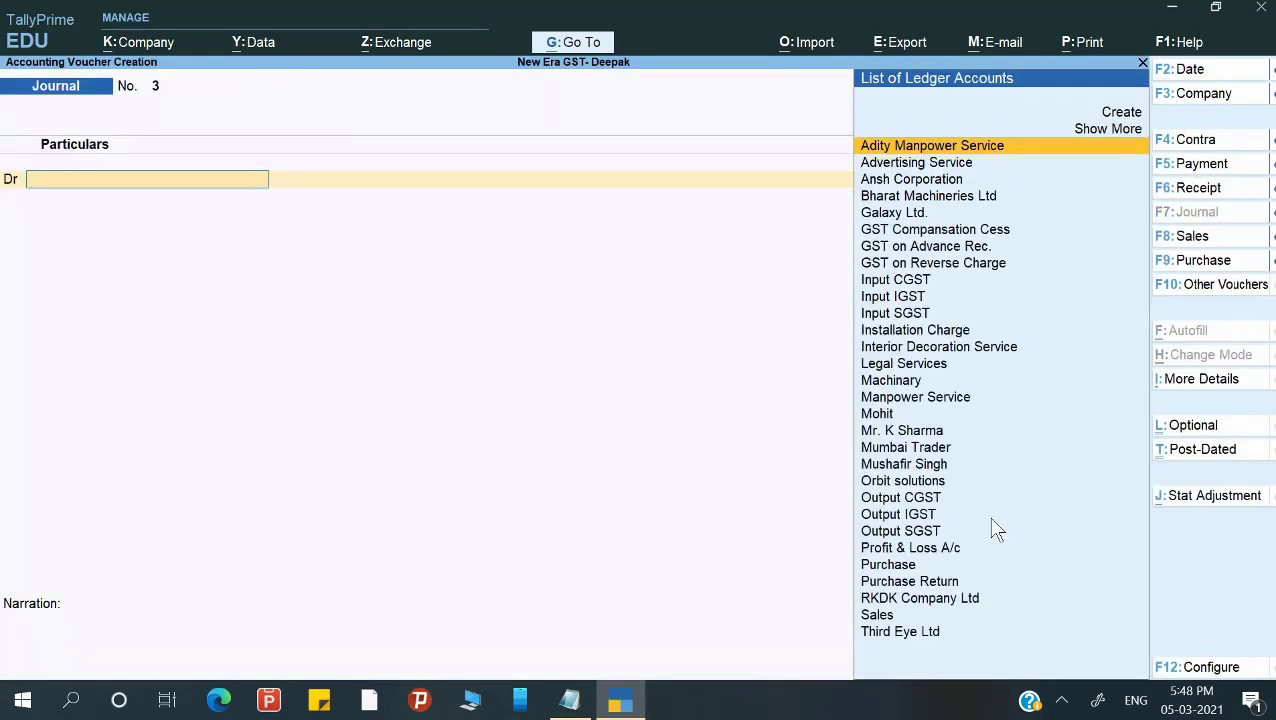
key(alt)
key(alt+j)
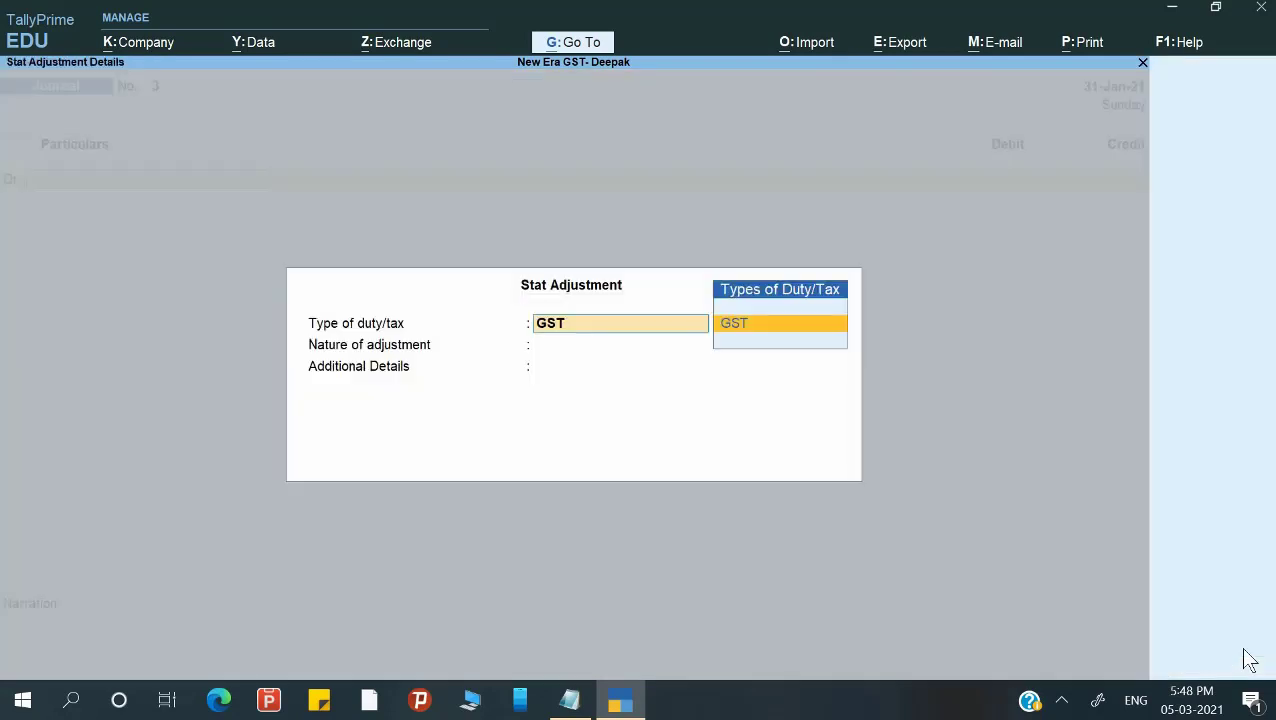
key(Return)
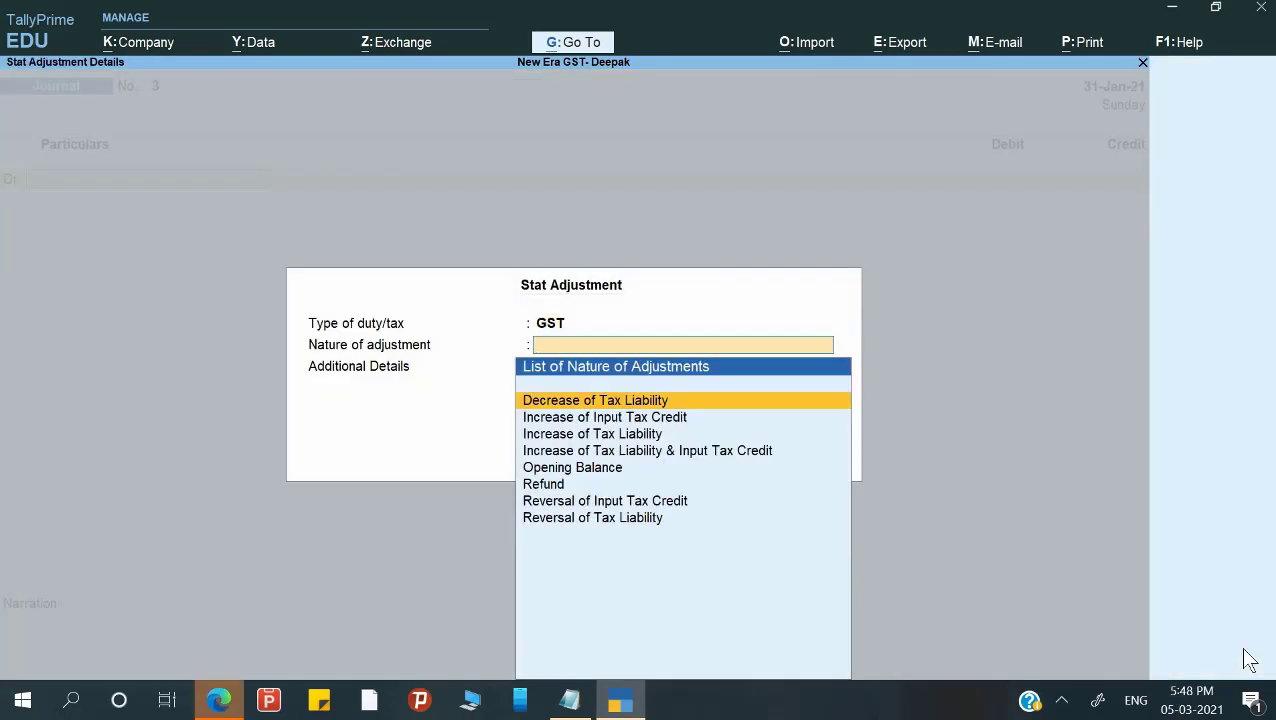
key(Return)
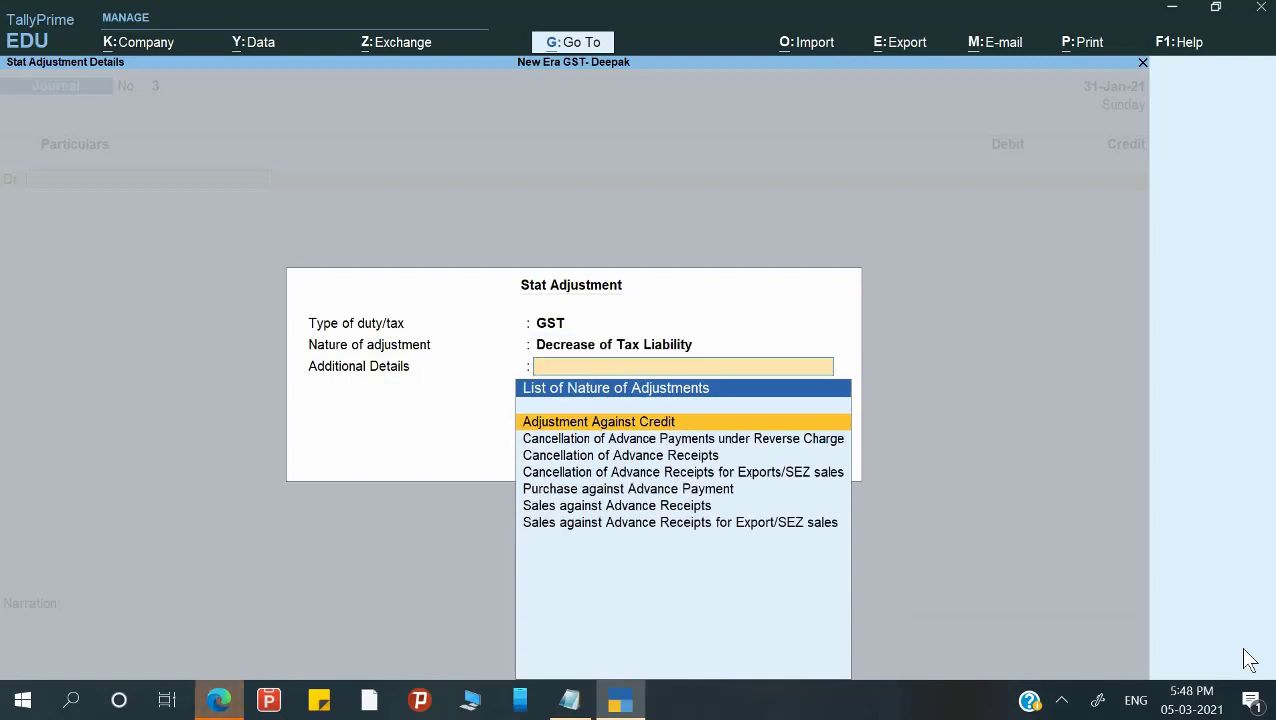
key(Down)
key(Down)
key(Down)
key(Down)
key(Down)
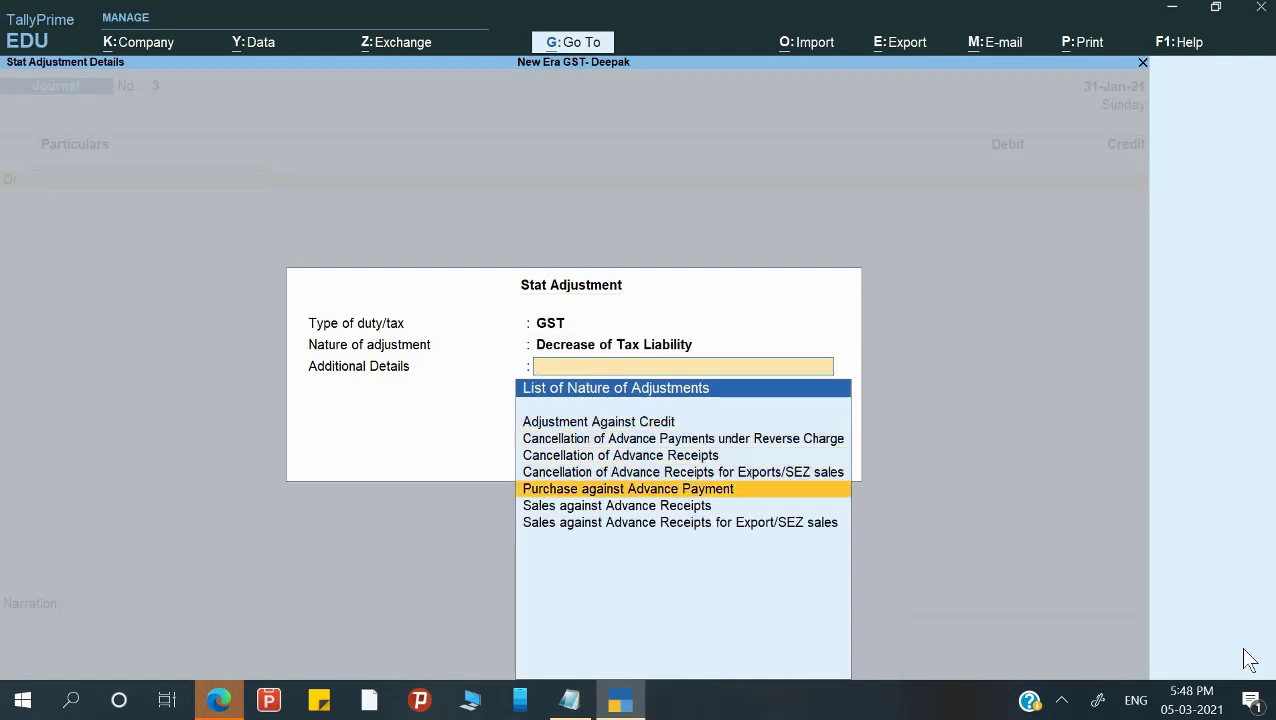
key(Up)
key(Up)
key(Up)
key(Up)
key(Down)
key(Down)
key(Down)
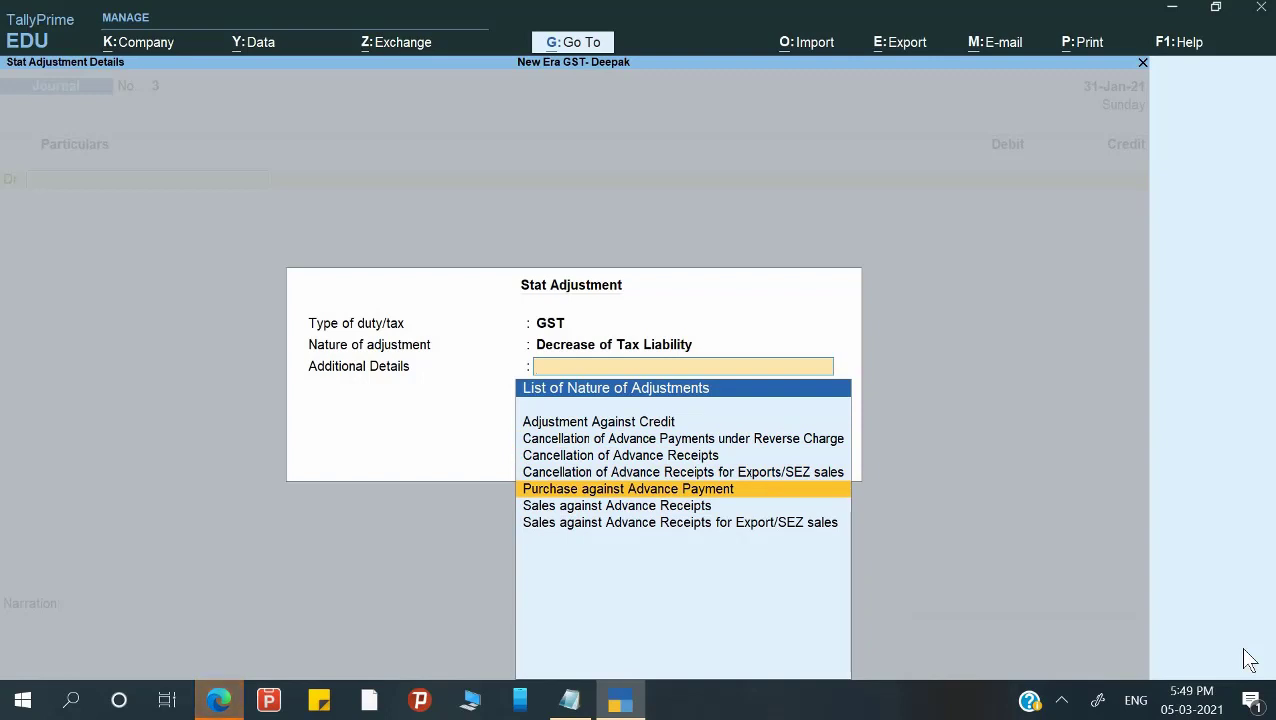
key(Down)
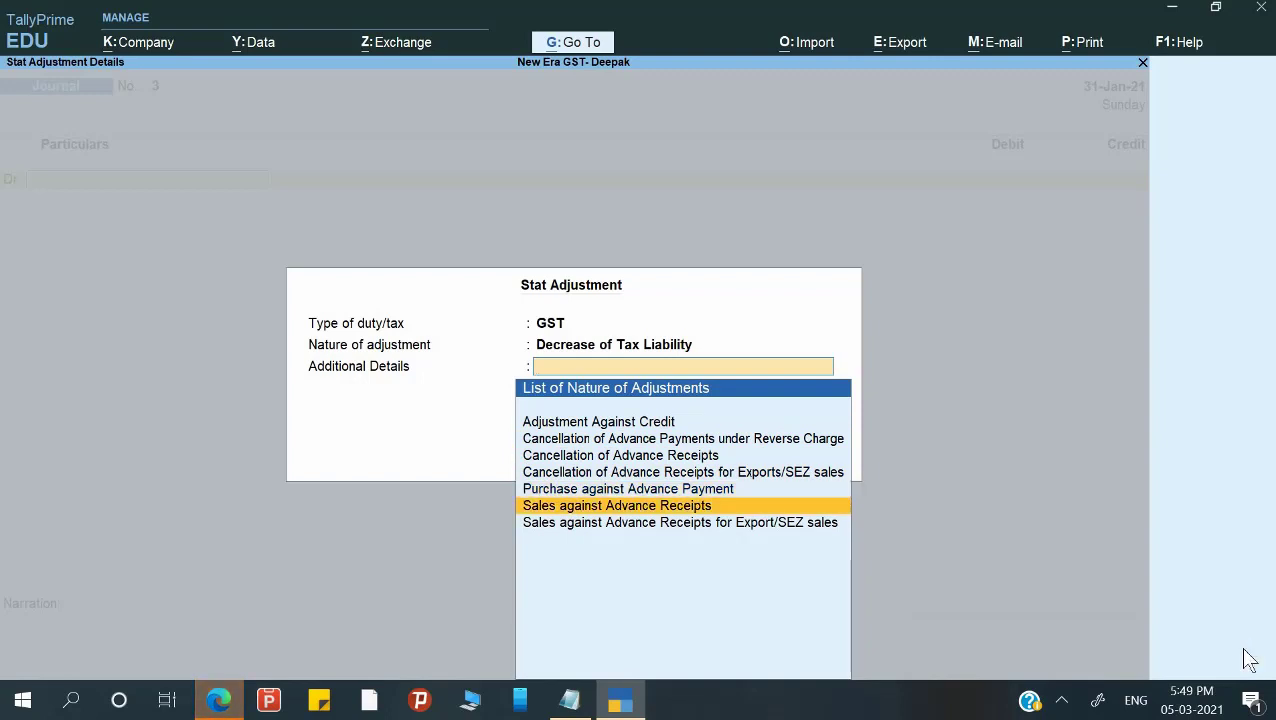
key(Return)
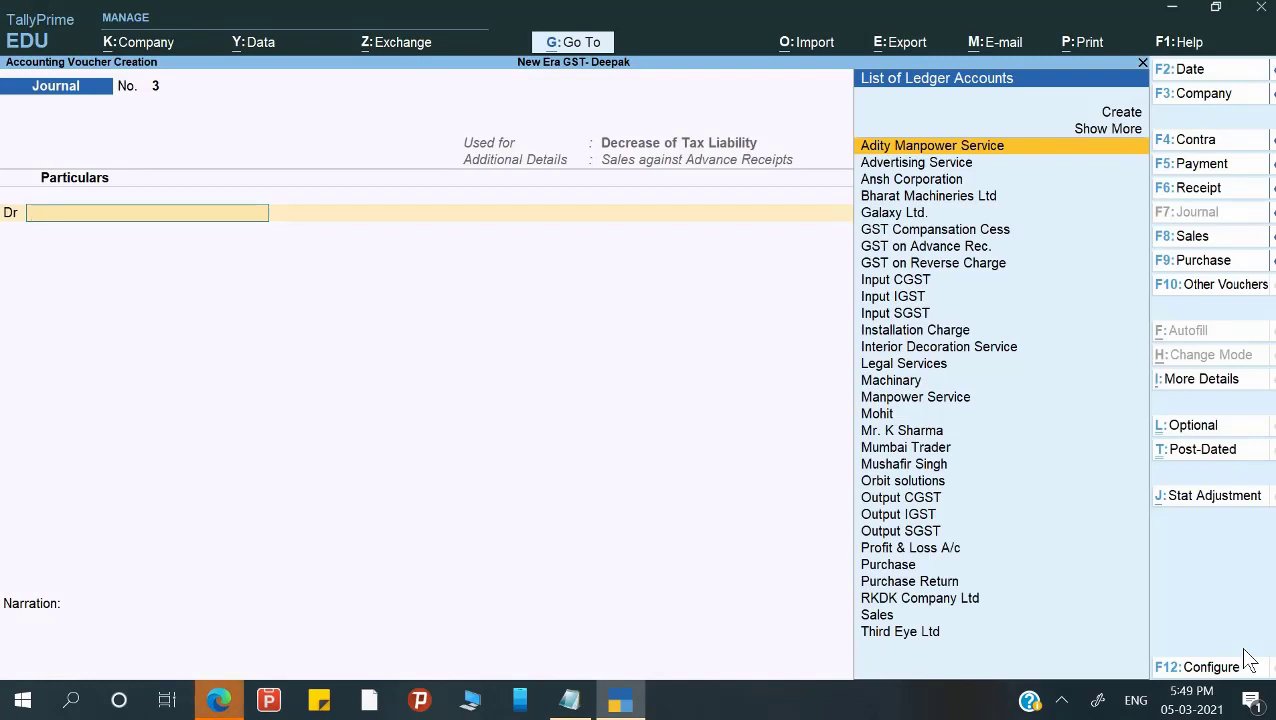
Debit Output CGST 9,000 at 9% on a taxable value of 100000.
text(O)
key(Down)
key(Down)
key(Return)
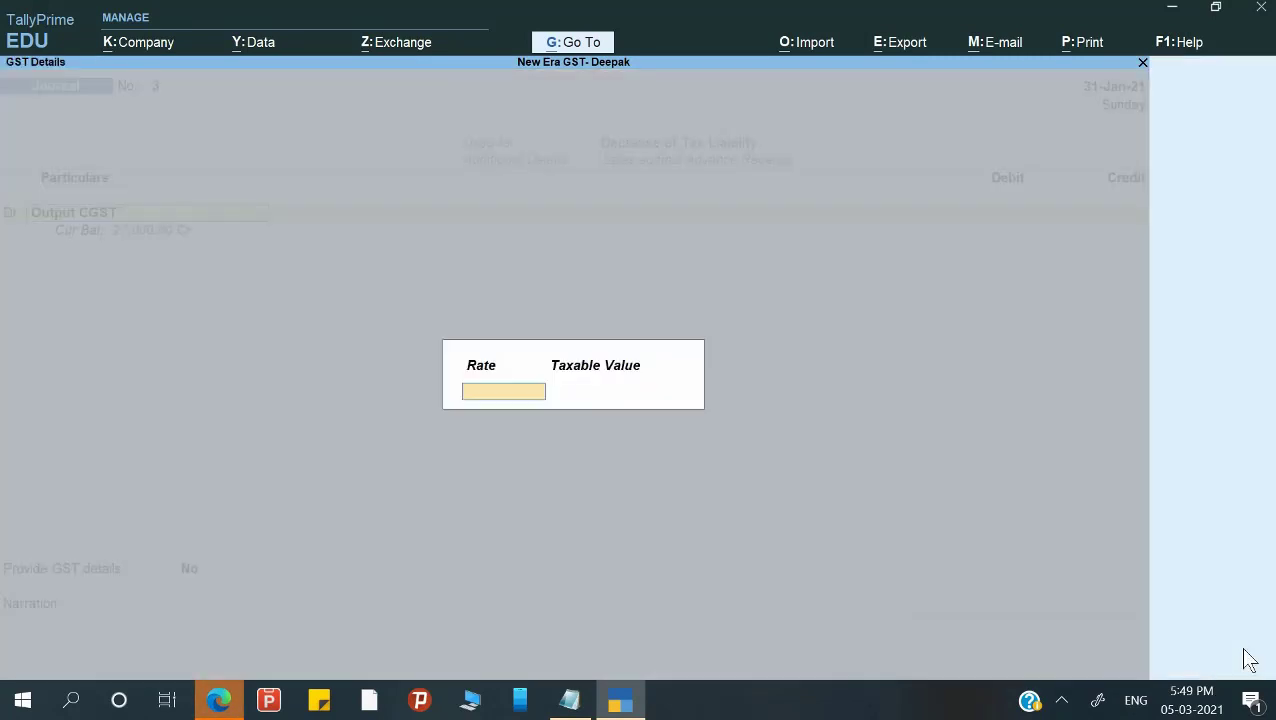
text(9)
key(Return)
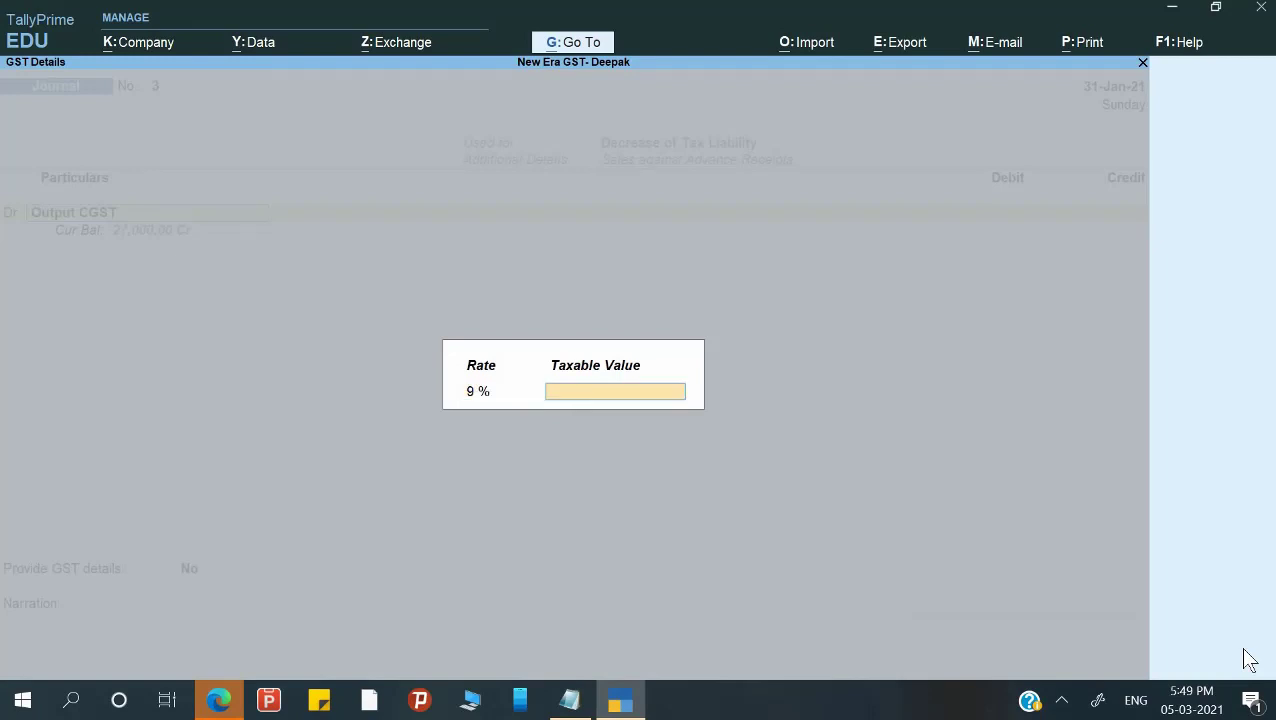
text(100000)
key(Return)
text(9000)
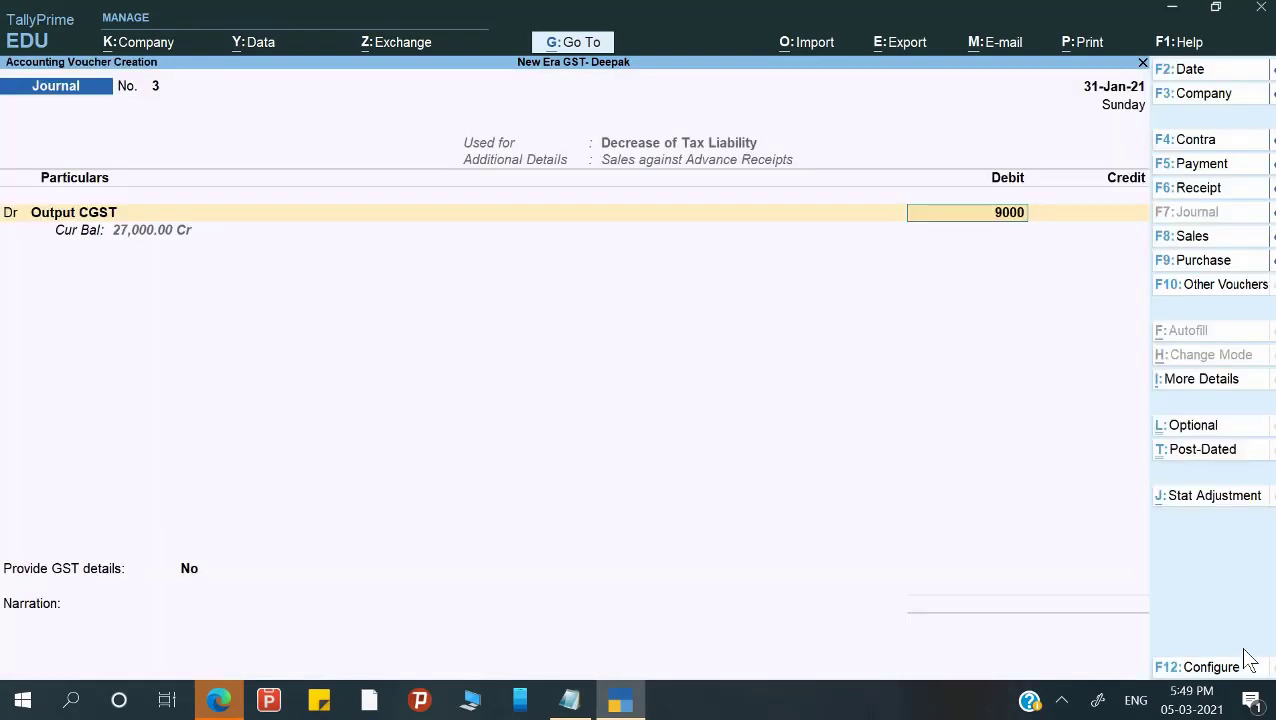
key(Return)
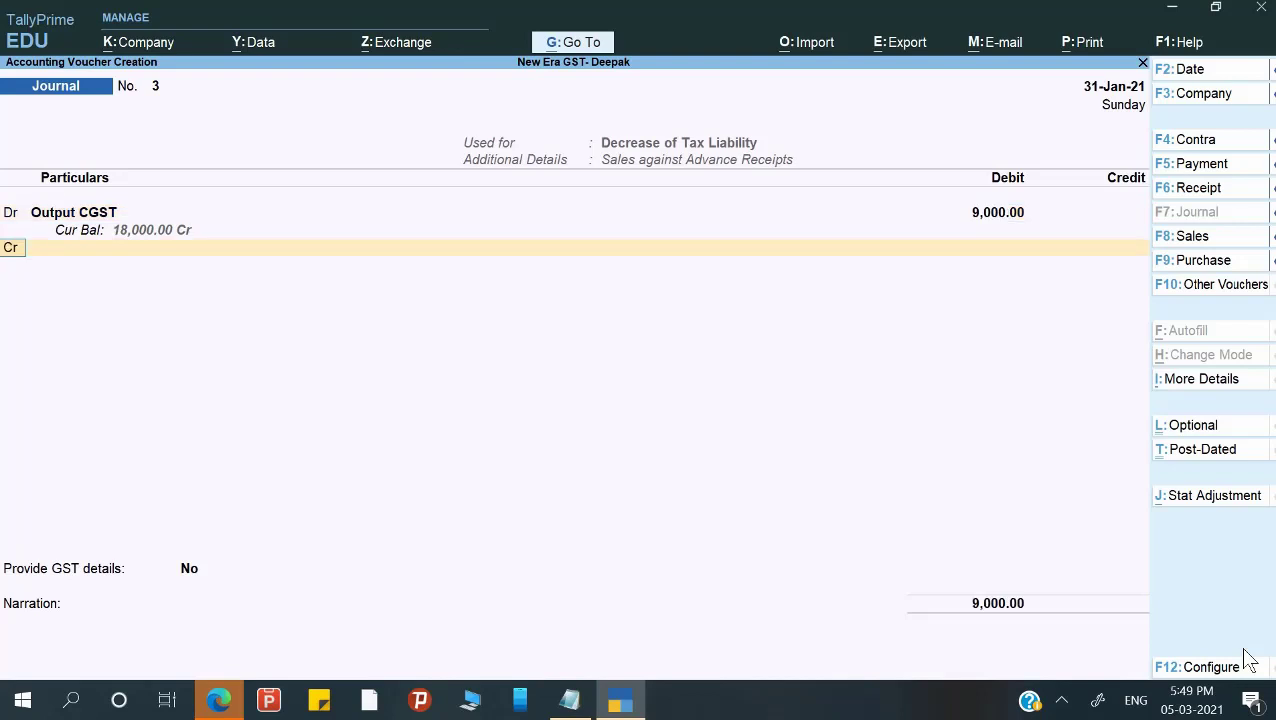
Add a second debit line for Output SGST of 9,000.
text(d)
key(Return)
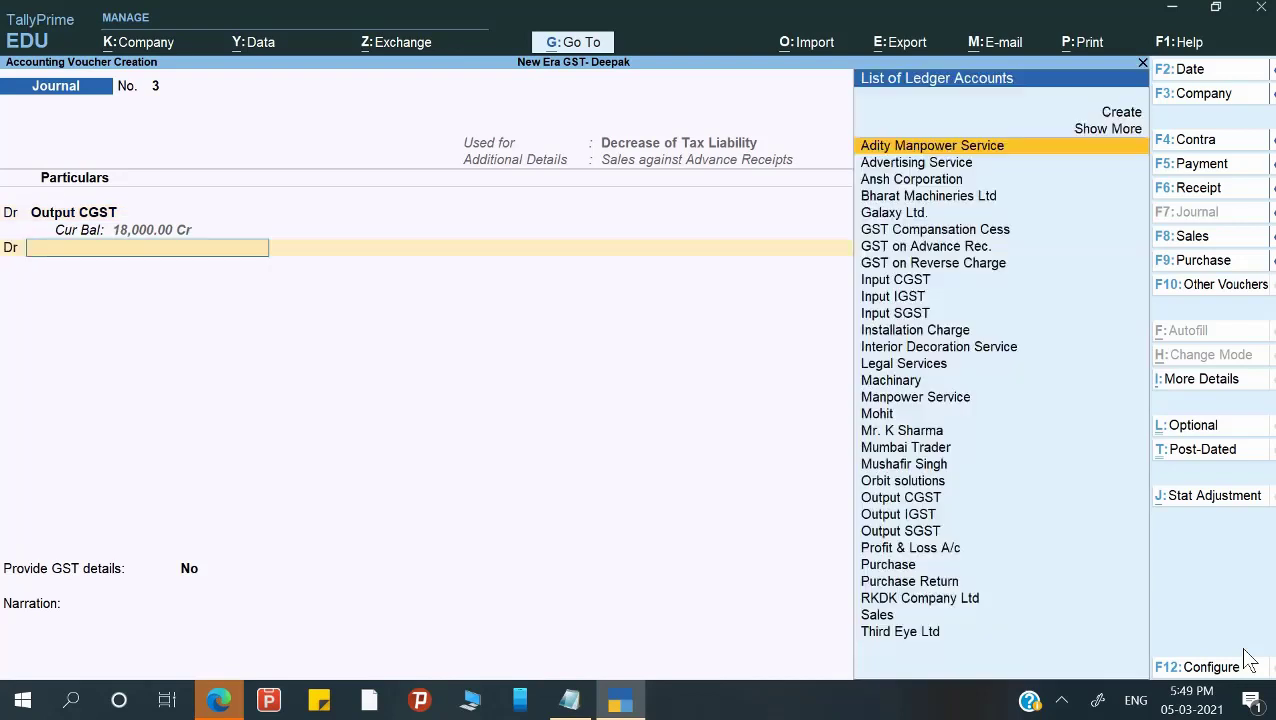
text(O)
key(Down)
key(Down)
key(Down)
key(Down)
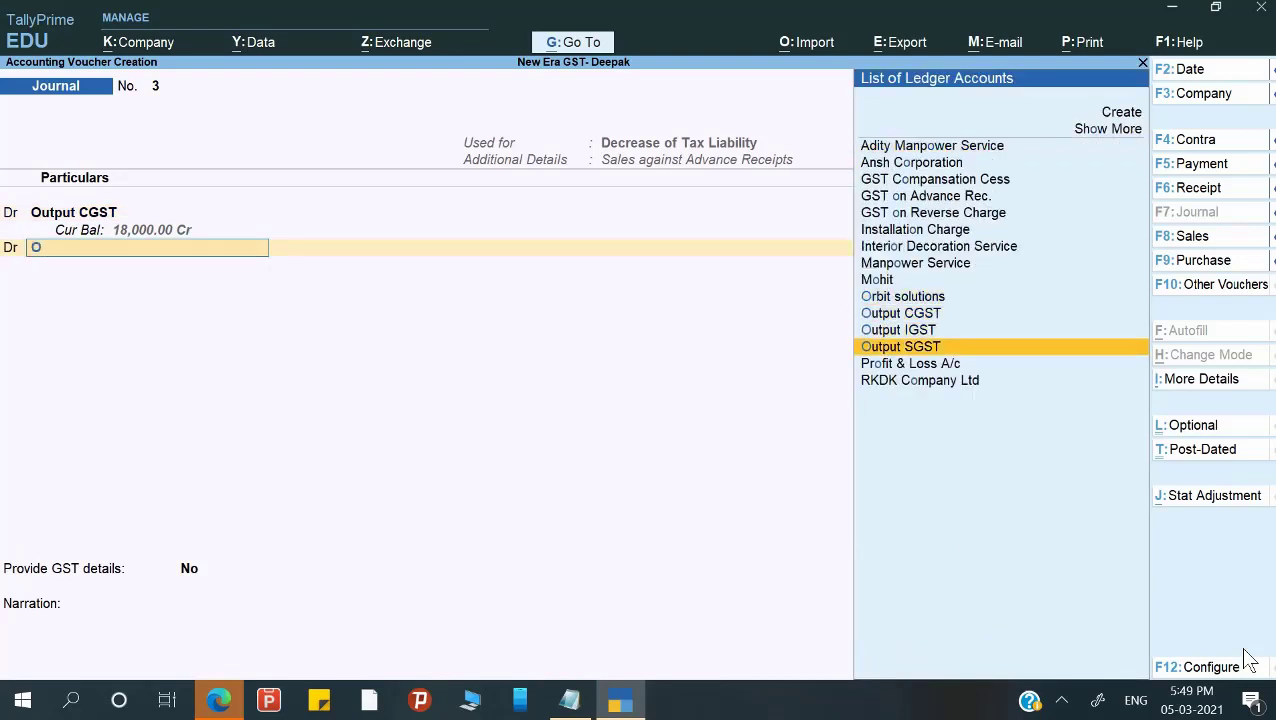
key(Return)
key(Return)
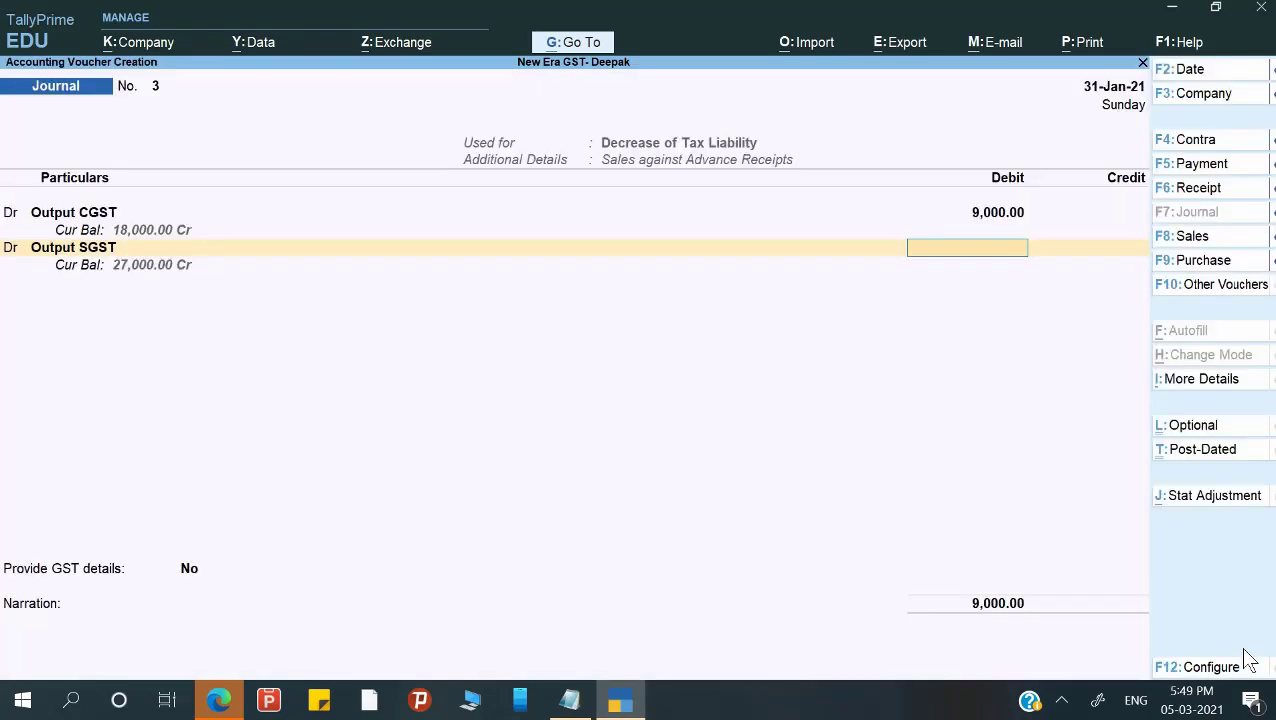
text(9000)
key(Return)
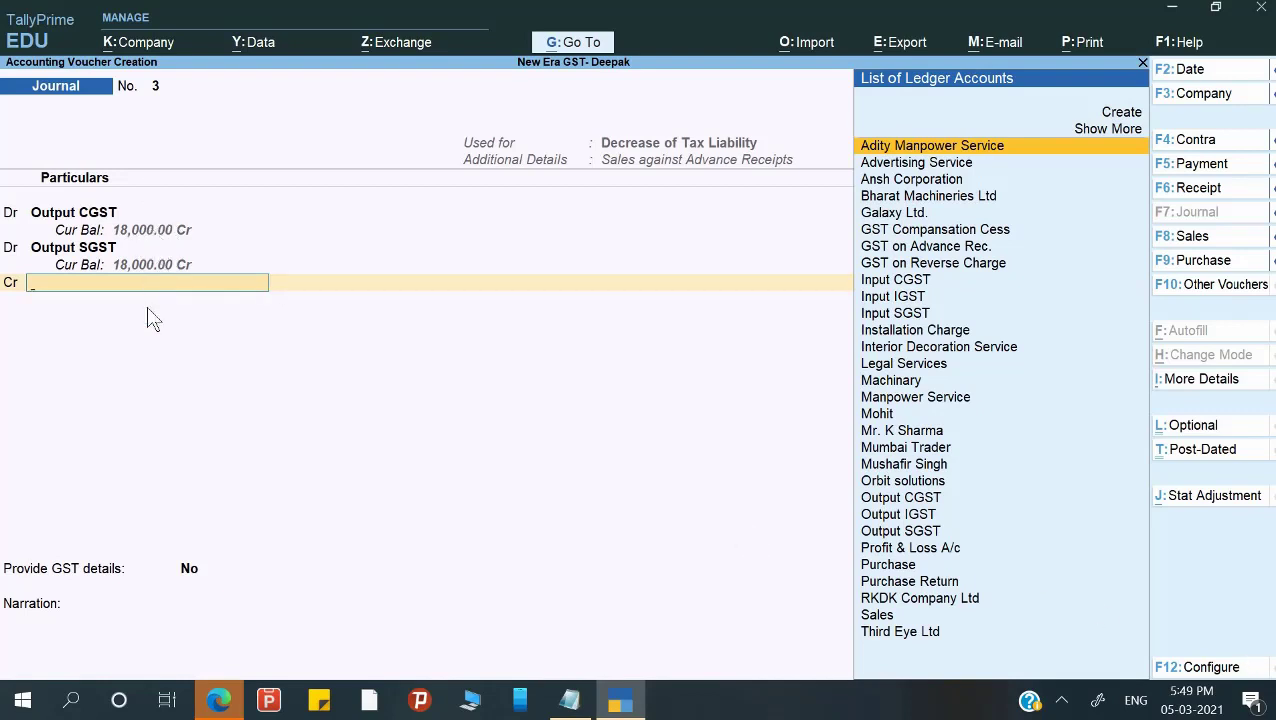
Credit GST on Advance Rec. 18,000 and set Provide GST details to Yes.
text(G)
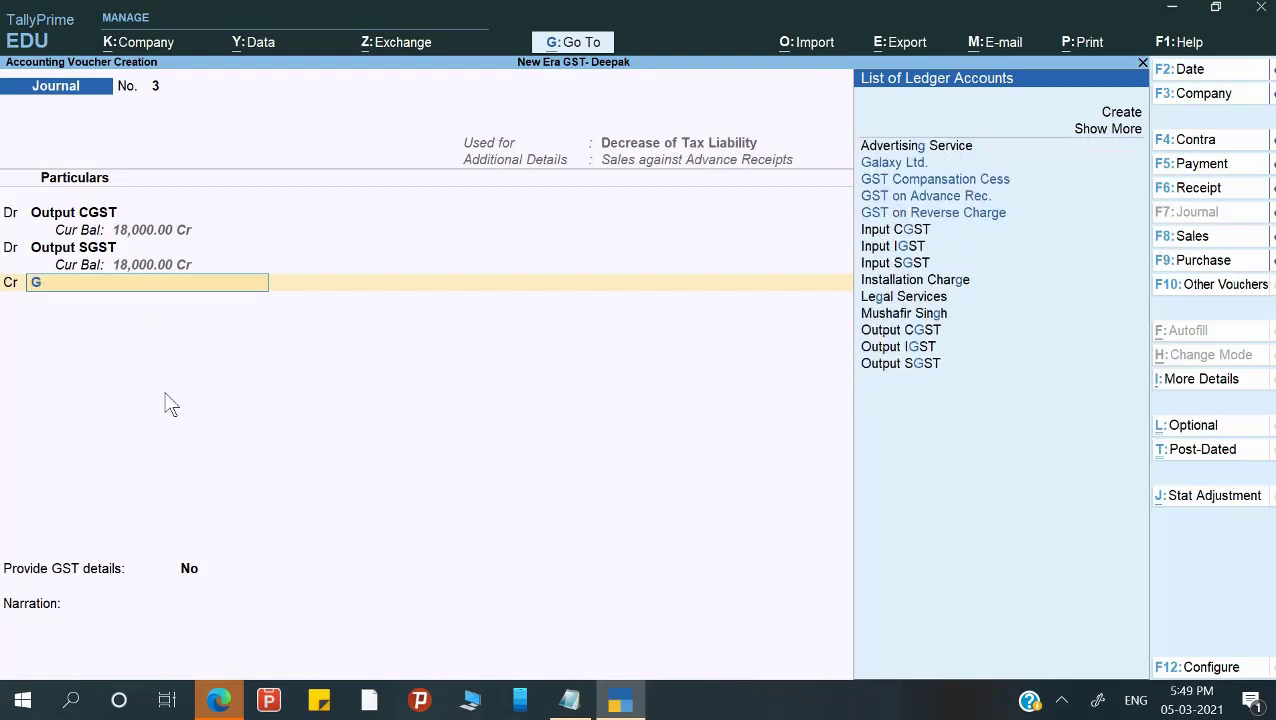
key(Down)
key(Down)
key(Down)
key(Return)
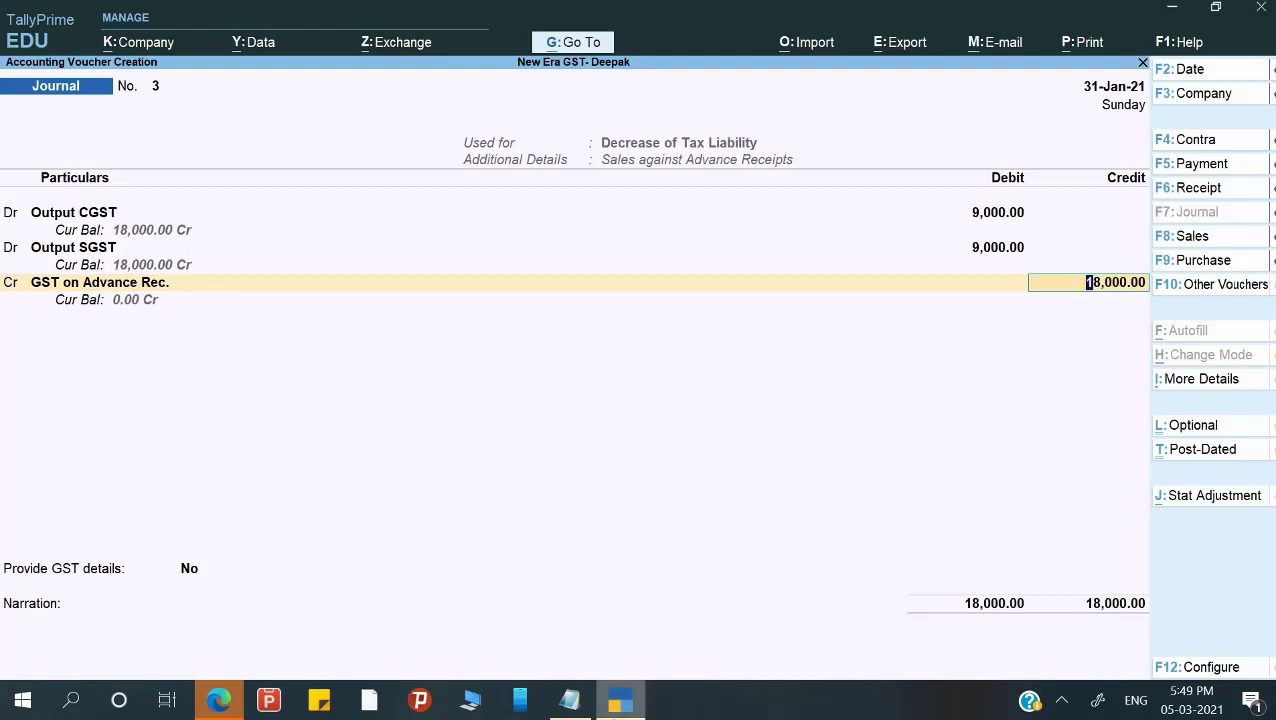
key(Return)
key(Down)
key(Return)
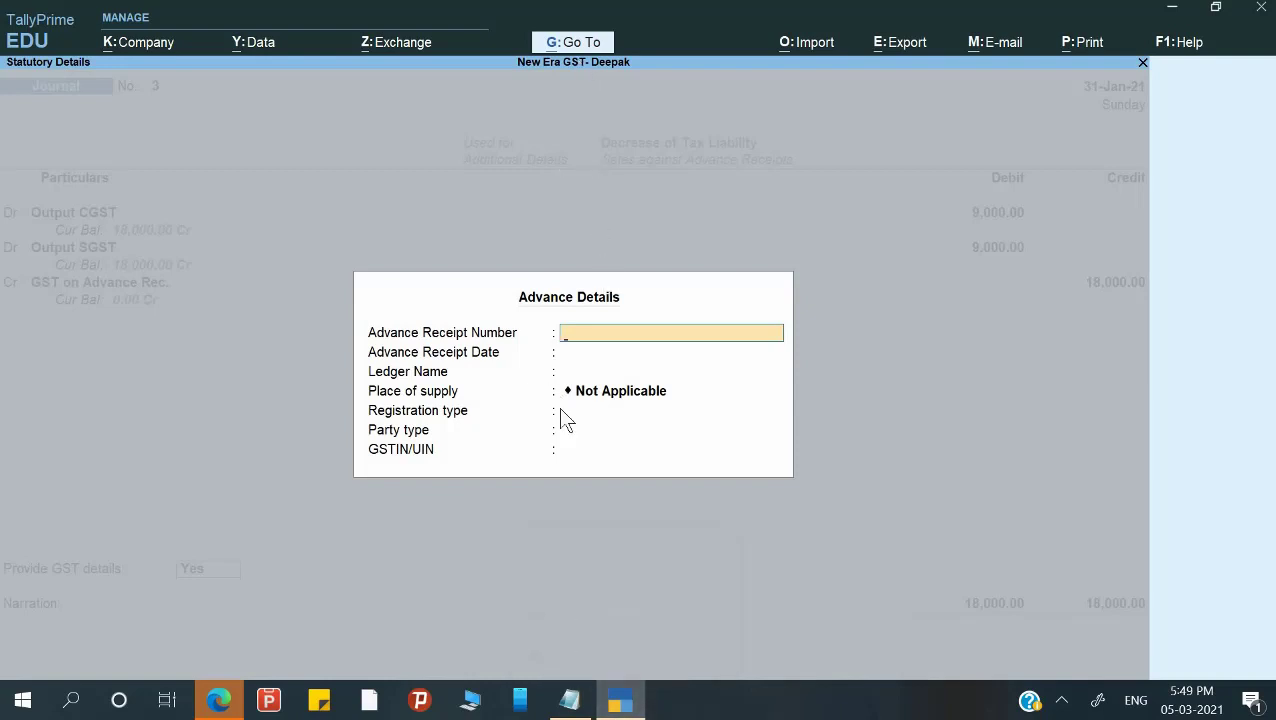
Jump to the Day Book report via Go To.
key(alt+g)
key(Down)
key(Down)
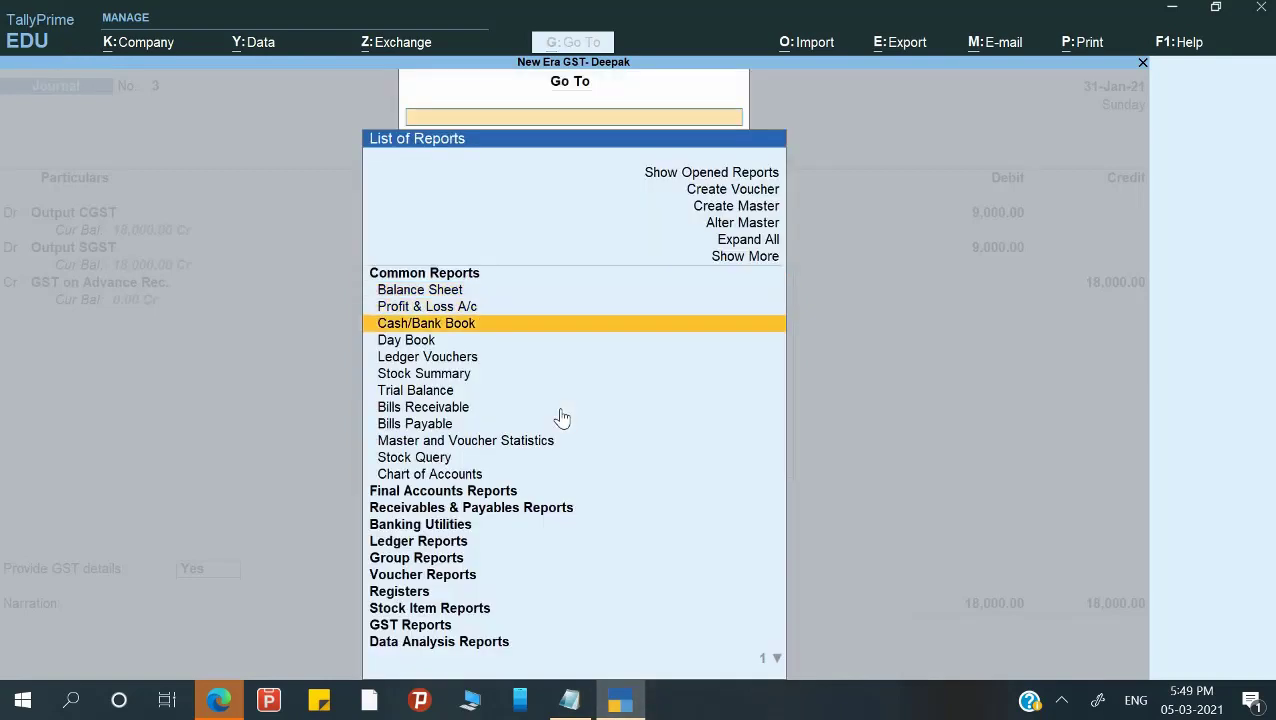
key(Down)
key(Down)
key(Up)
key(Down)
key(Up)
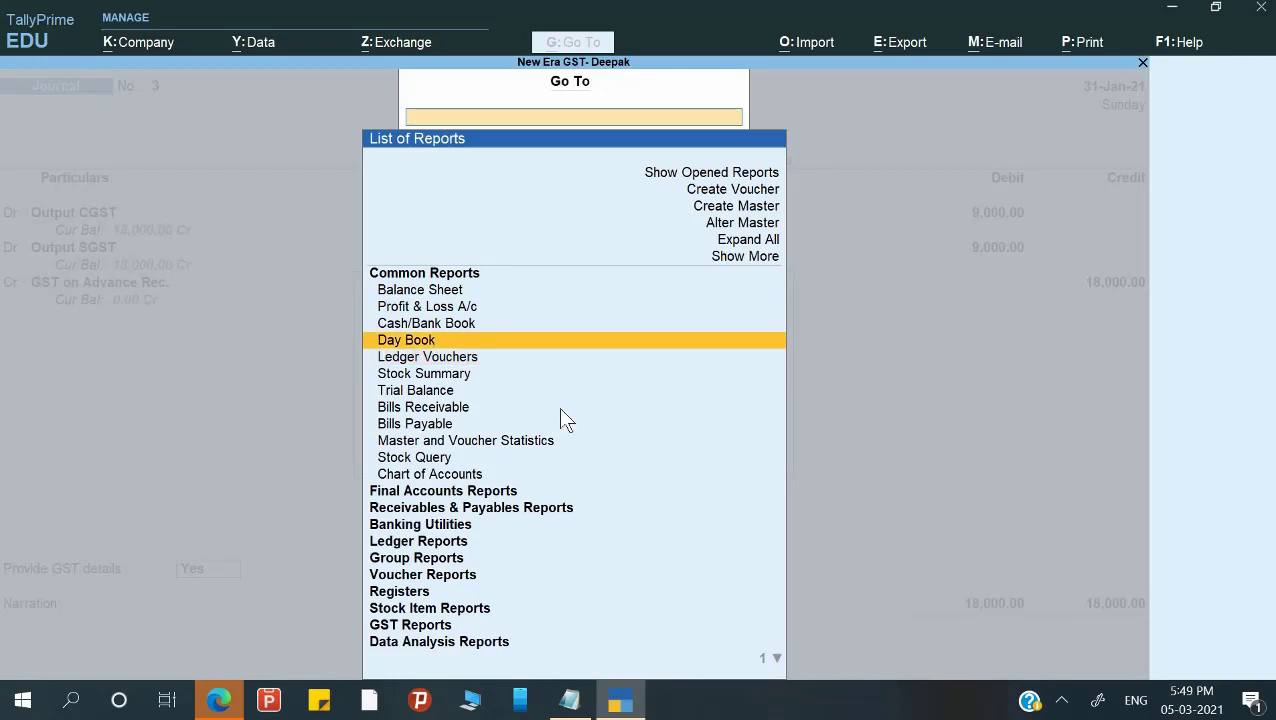
key(Return)
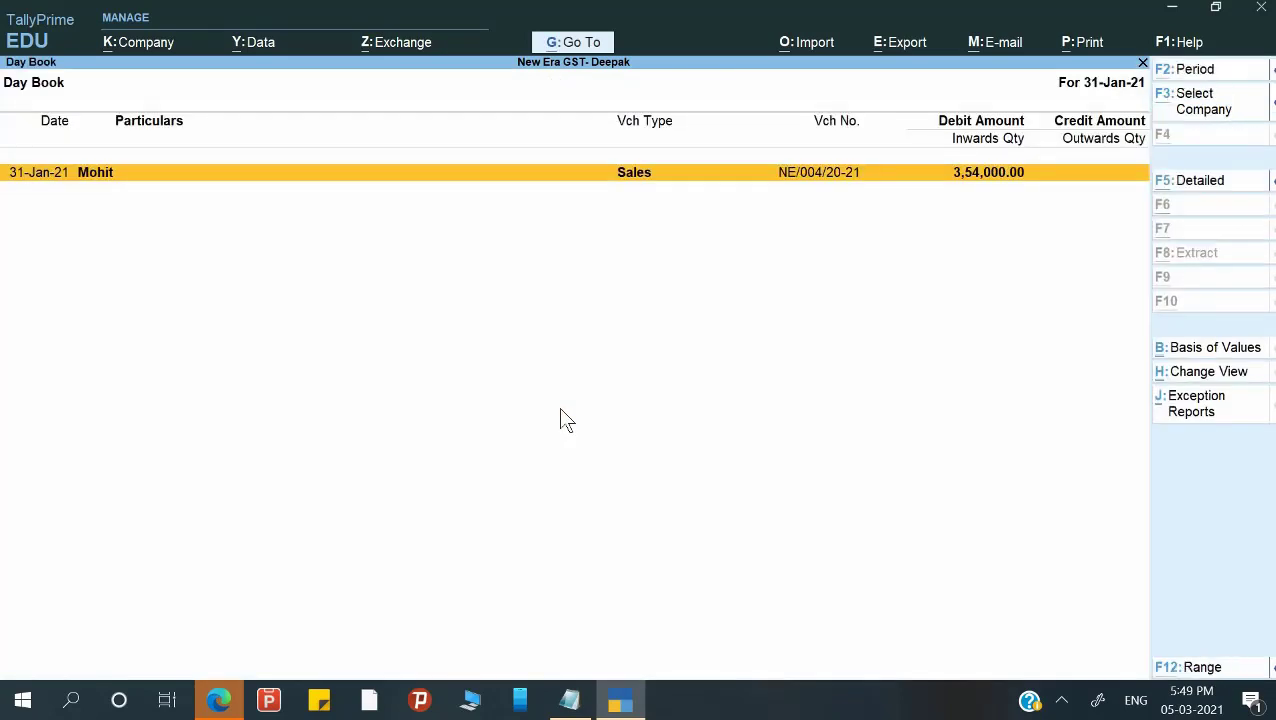
Set the Day Book period from 1-1 to 31-1 and review the customer's advance receipt.
key(alt+f2)
text(1-1)
key(Return)
key(Return)
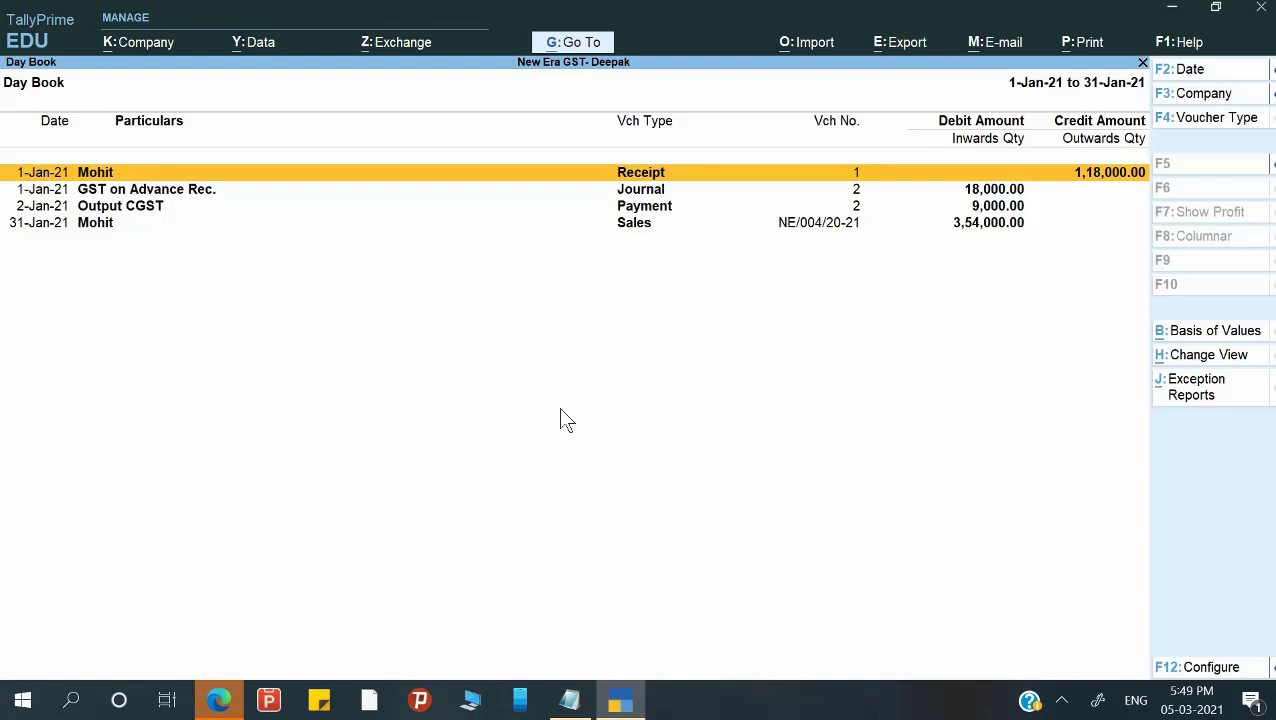
key(Return)
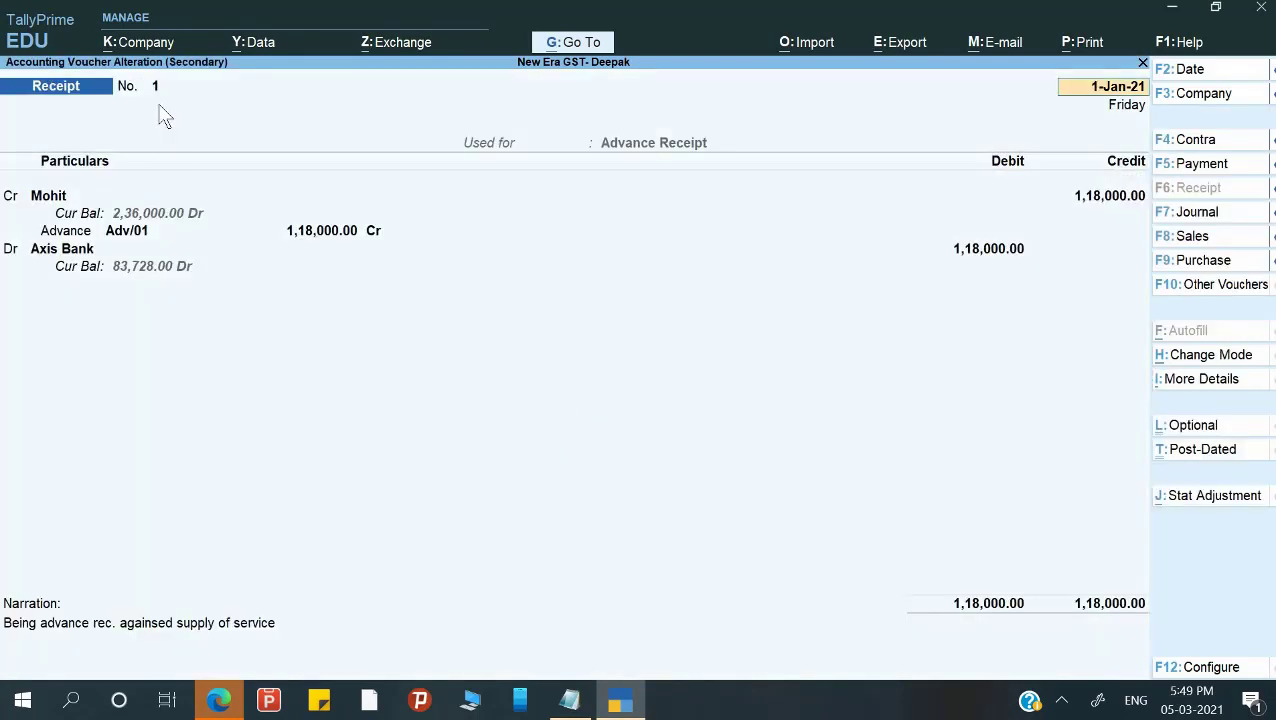
key(Escape)
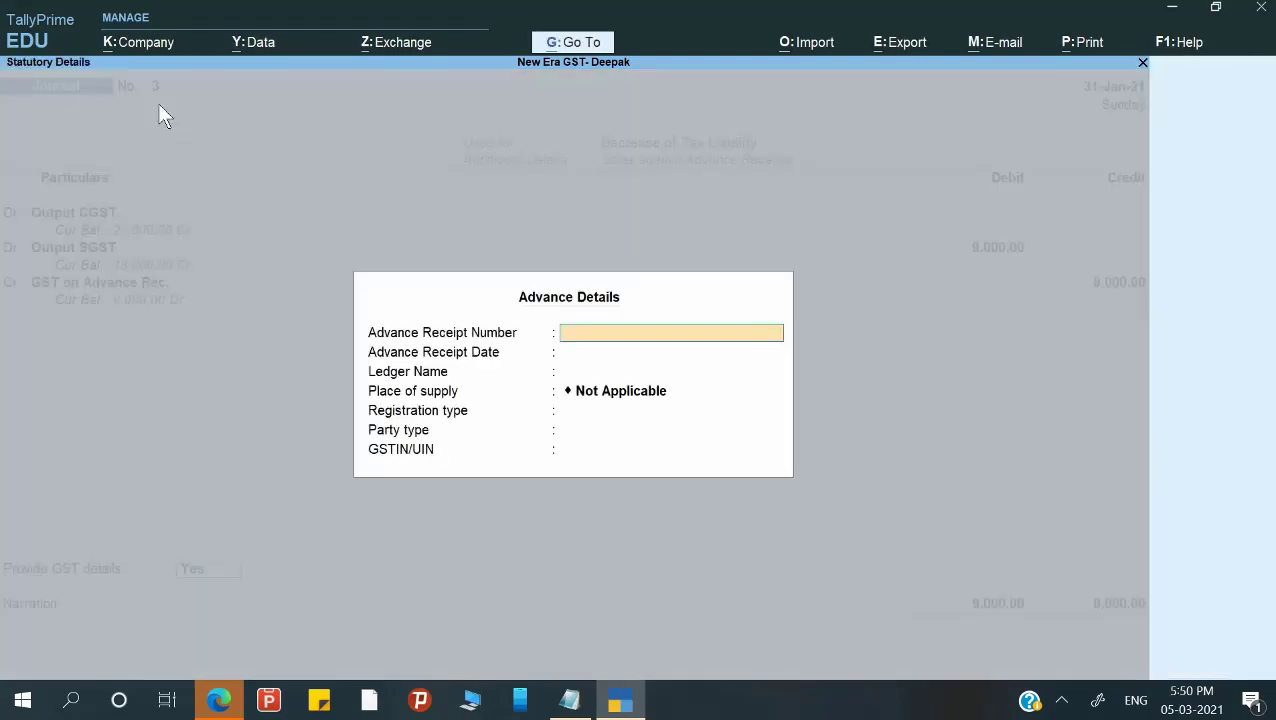
Enter advance receipt 1 dated 1-1 for the customer ledger, accept Uttar Pradesh and save Journal 3.
key(Escape)
text(n)
text(1)
key(Return)
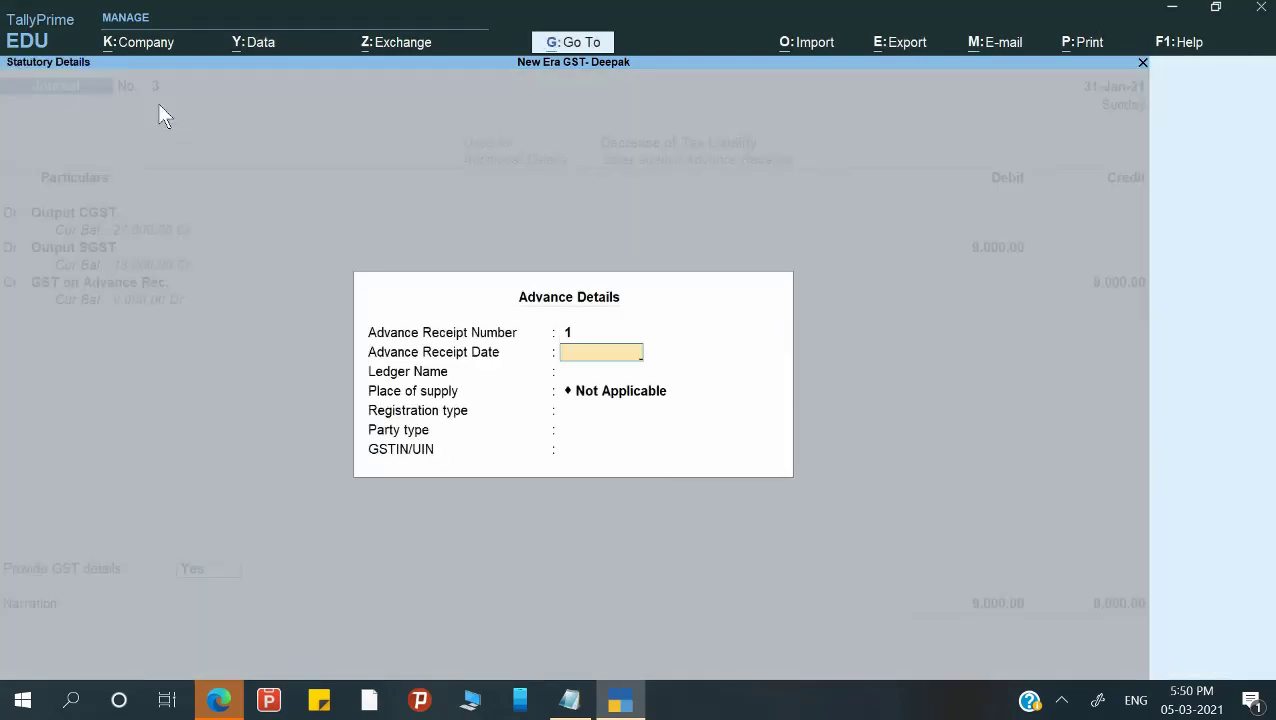
text(1-1)
key(Return)
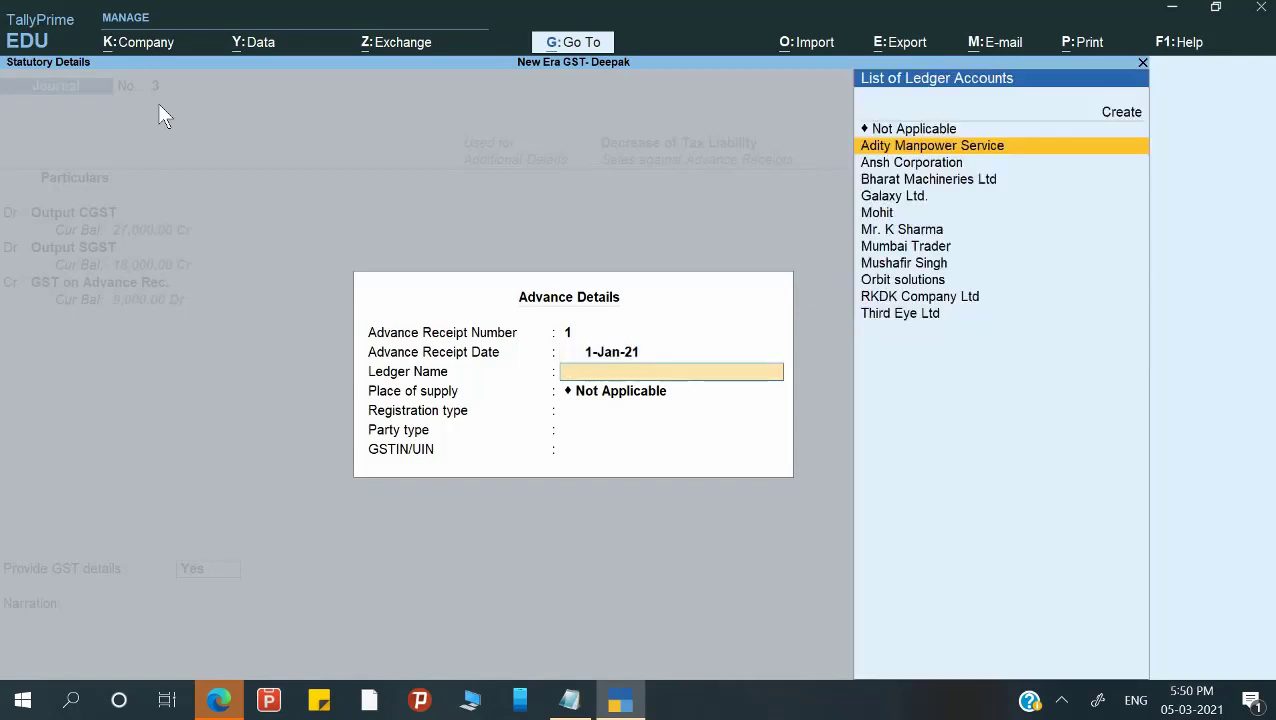
text(Moh)
key(Return)
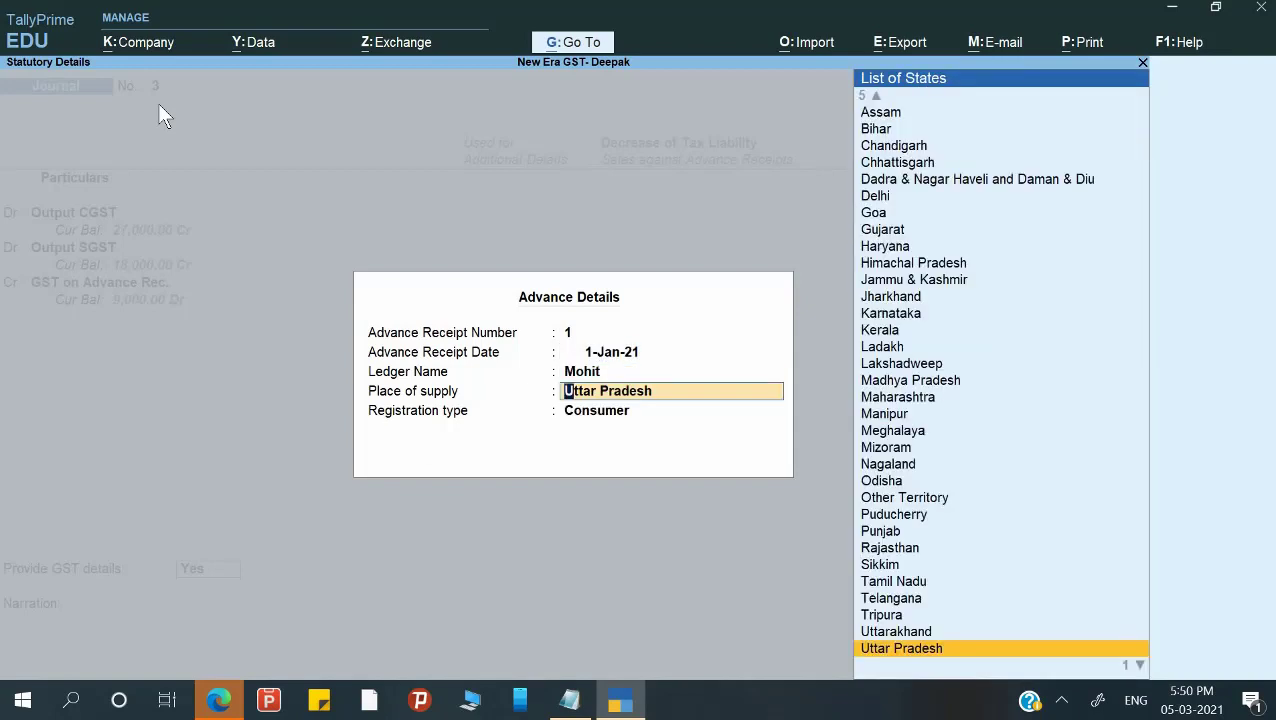
key(Return)
key(Return)
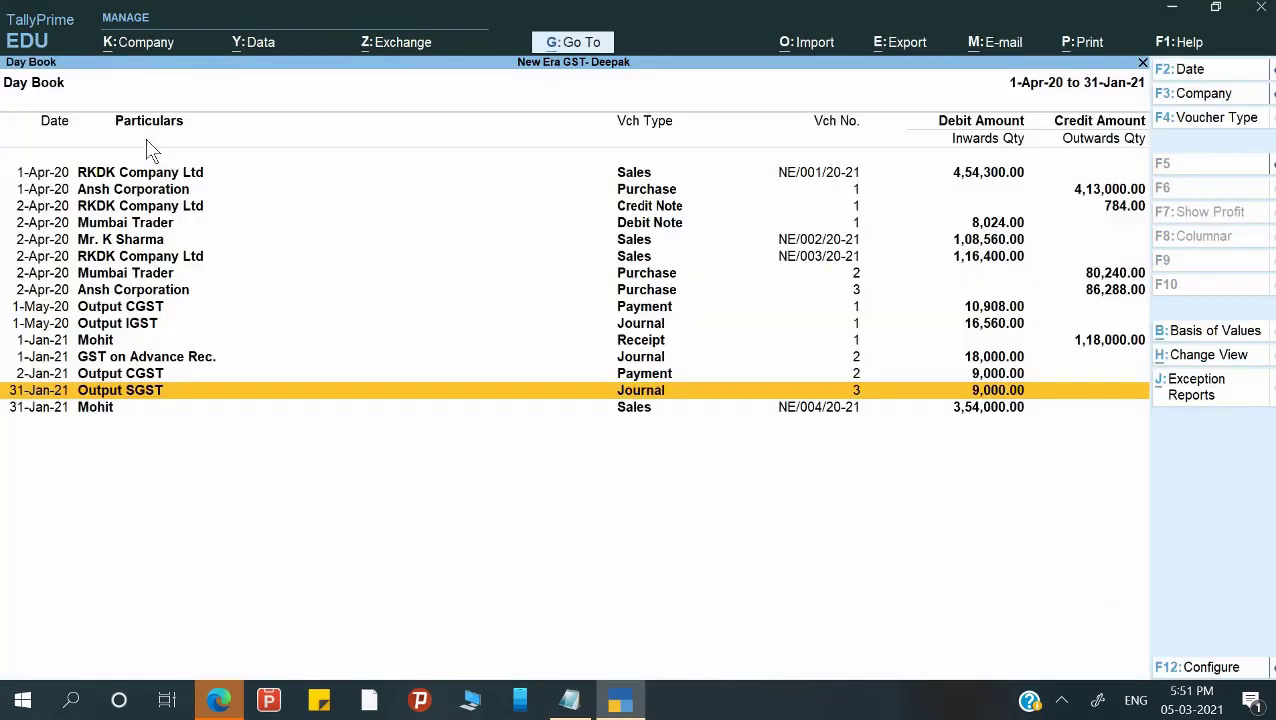
Return to the Gateway and open GSTR-1 under GST Reports.
key(Escape)
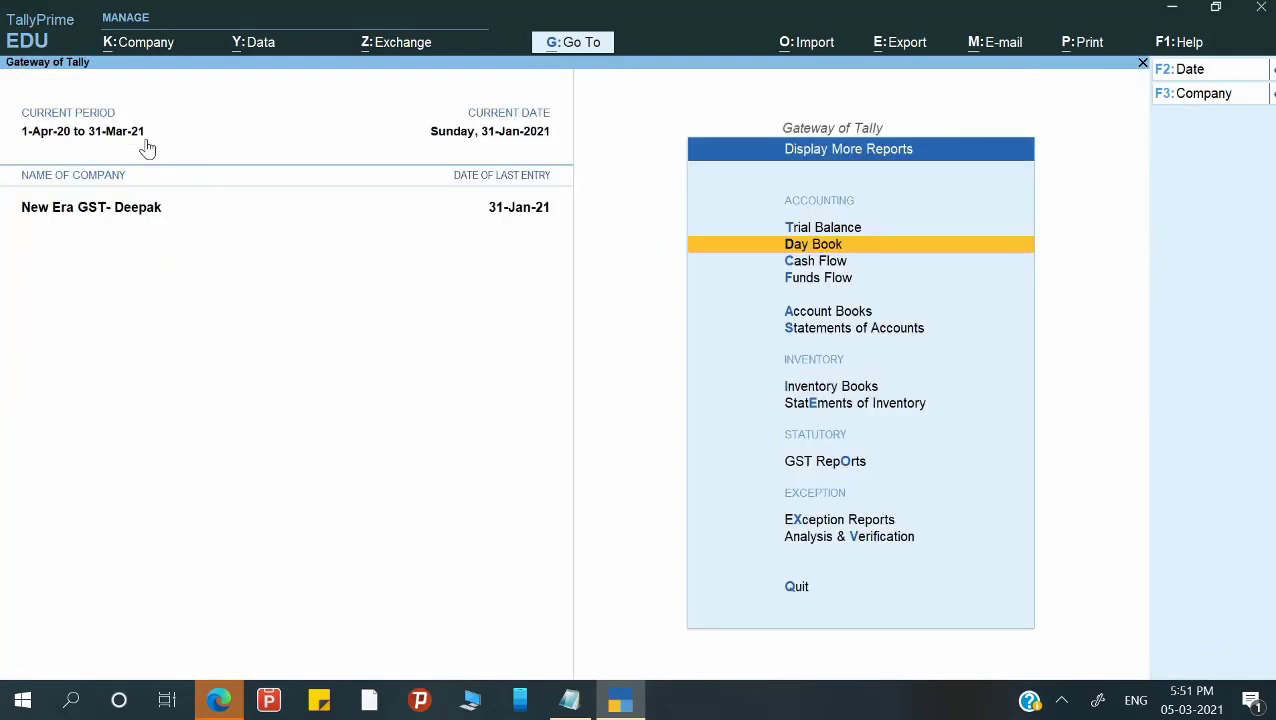
key(Escape)
key(Escape)
key(n)
key(Down)
key(Down)
key(Down)
key(Down)
key(Down)
key(Down)
key(Down)
key(Down)
key(Down)
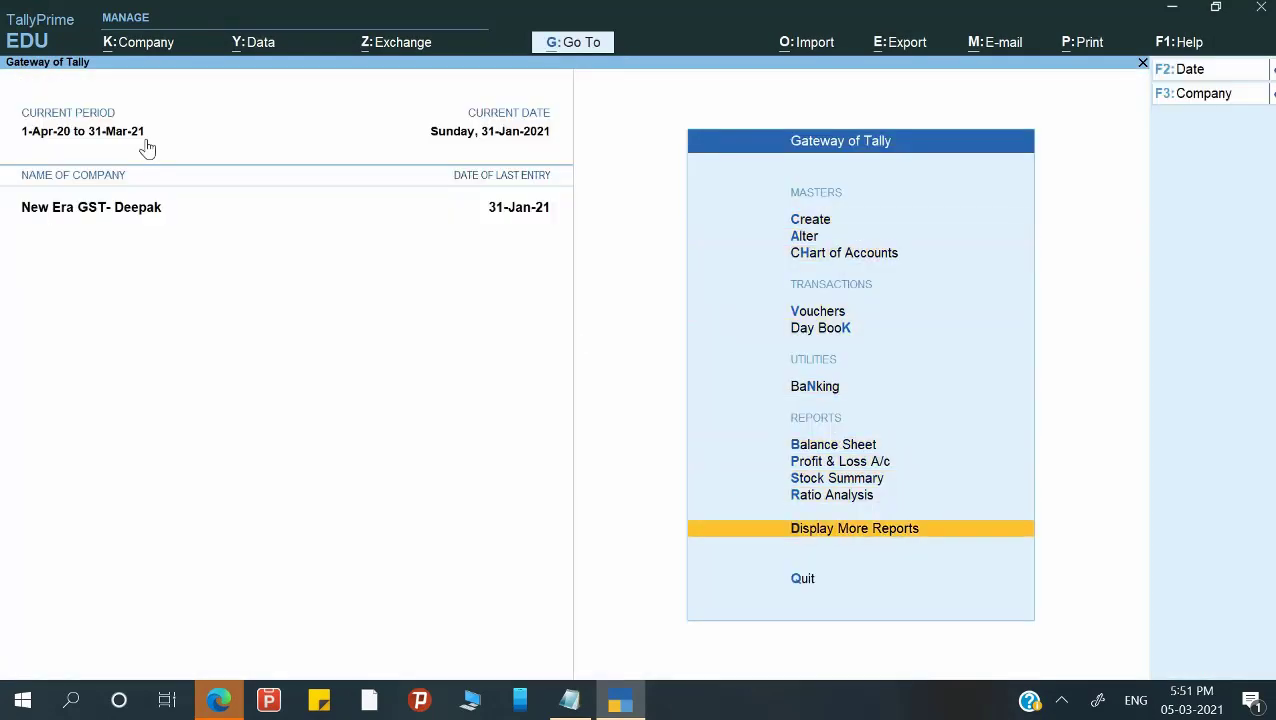
key(Return)
key(g)
key(Return)
Set GSTR-1 period 1-1-2021 to 31-1-2021 and inspect the advances and adjustment rows.
key(F2)
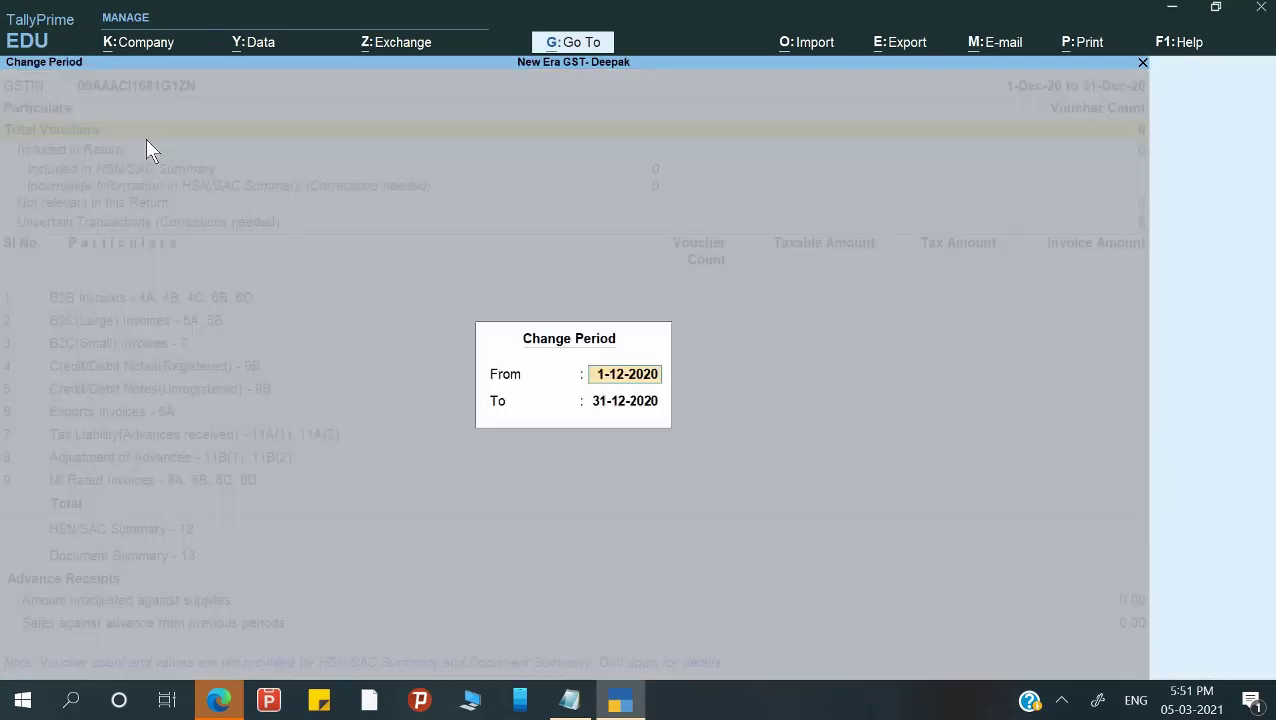
text(1-1)
key(Return)
text(31-1)
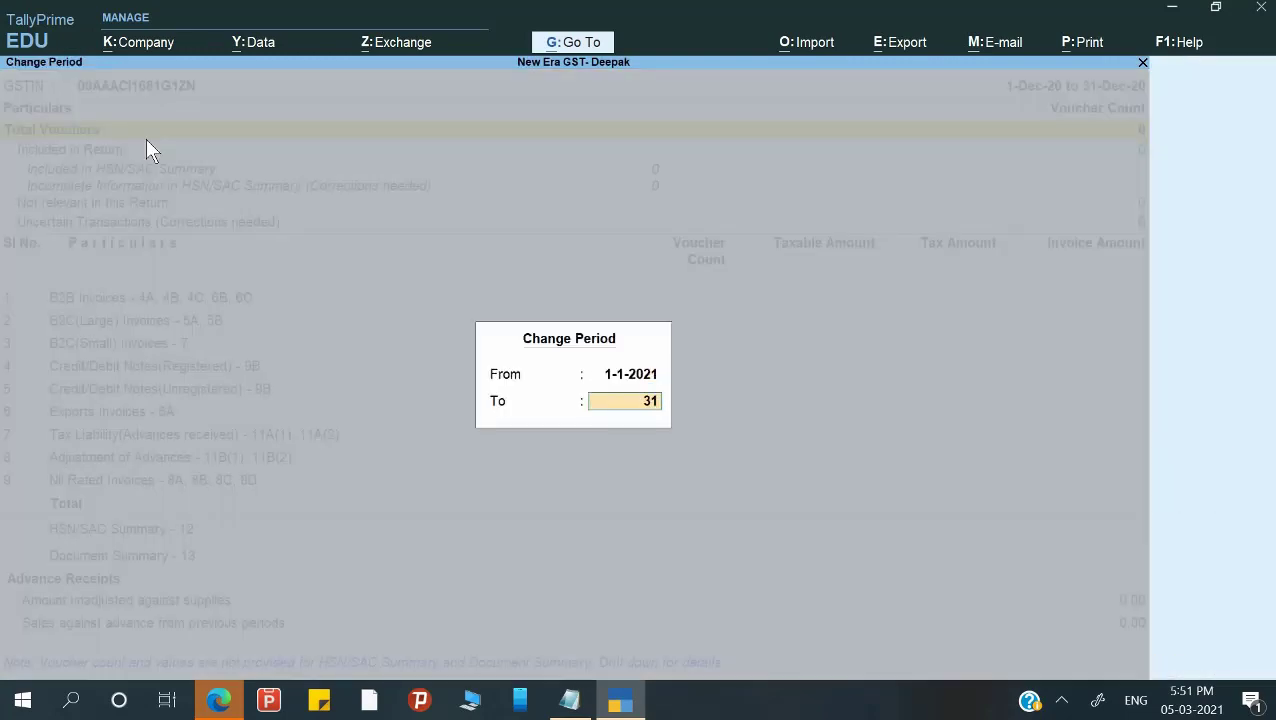
key(Return)
key(Down)
key(Down)
key(Down)
key(Down)
key(Down)
key(Down)
key(Down)
key(Down)
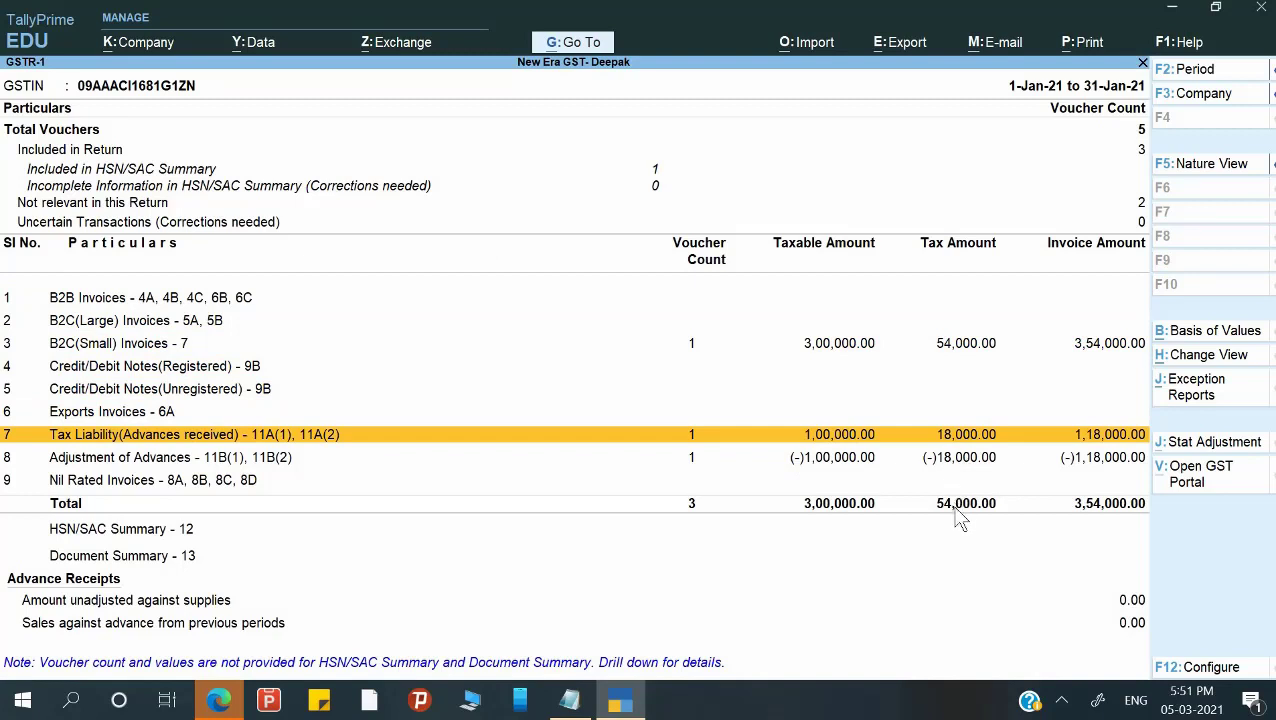
key(Down)
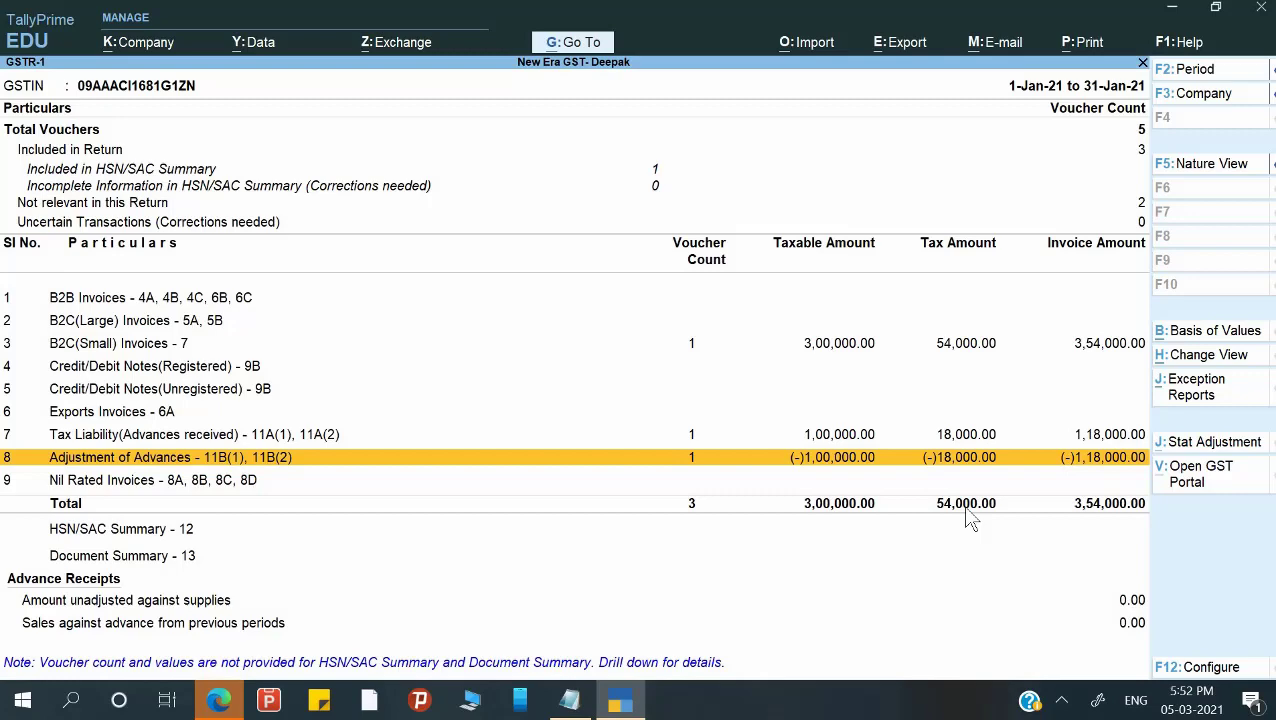
Close GSTR-1, check the exercise questions in Notepad, and come back to TallyPrime.
key(Escape)
key(Escape)
key(Escape)
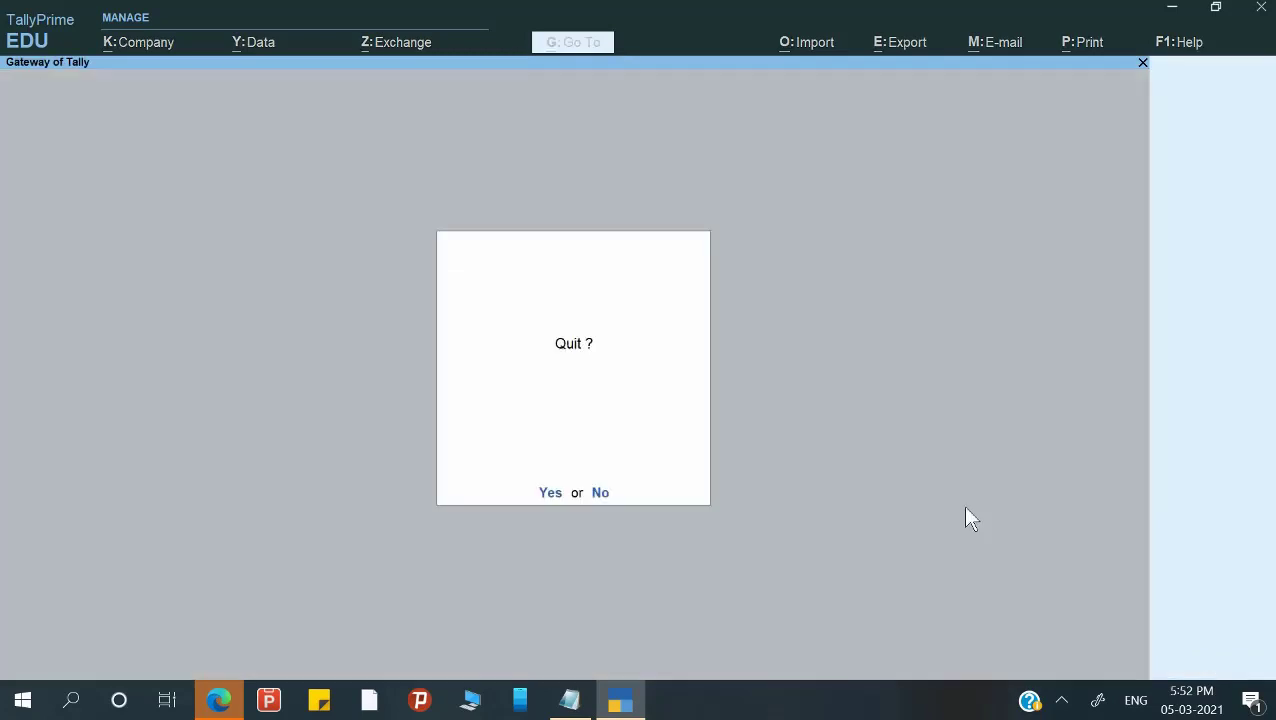
key(Escape)
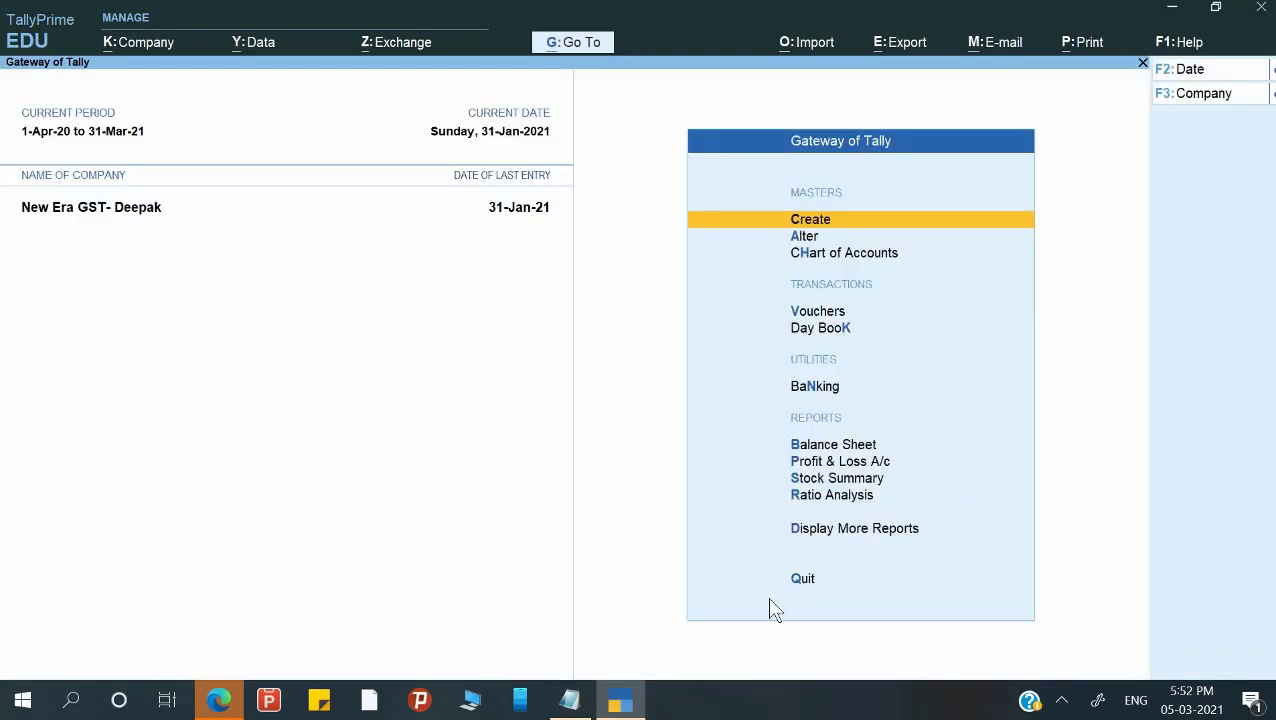
key(alt+Tab)
key(alt+Tab)
key(alt+Tab)
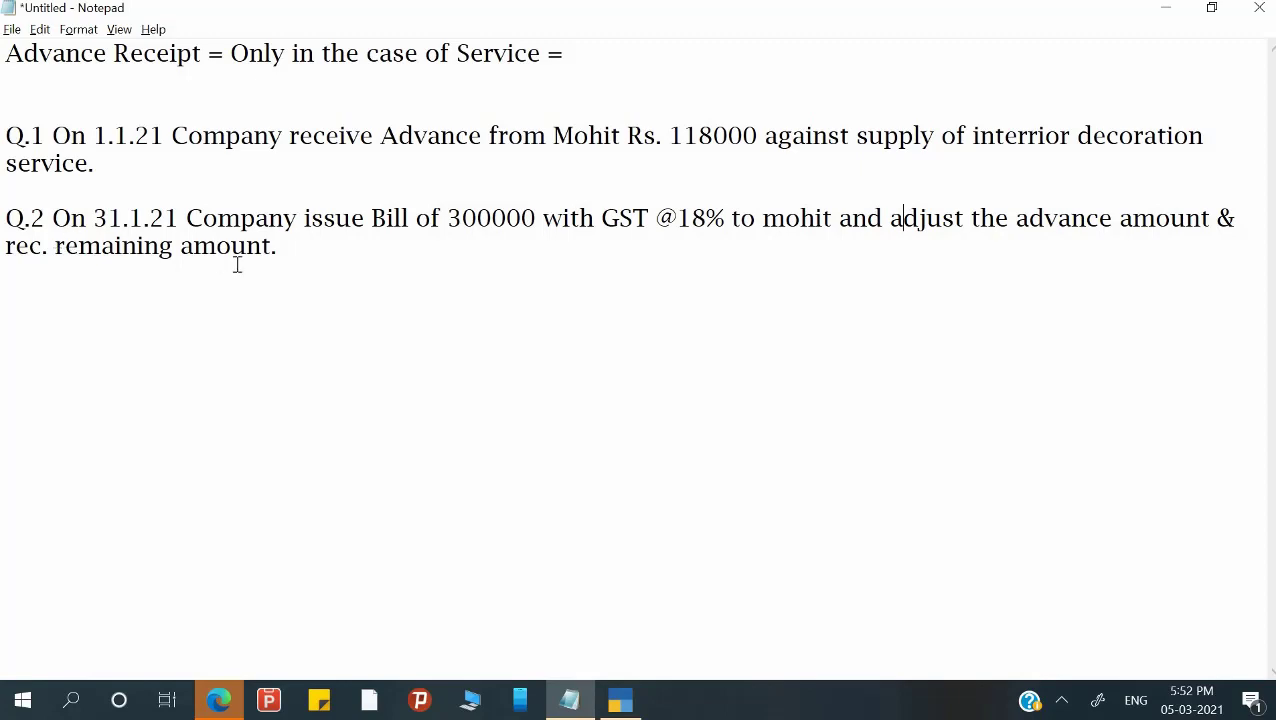
key(alt+Tab)
key(Down)
key(Down)
key(Down)
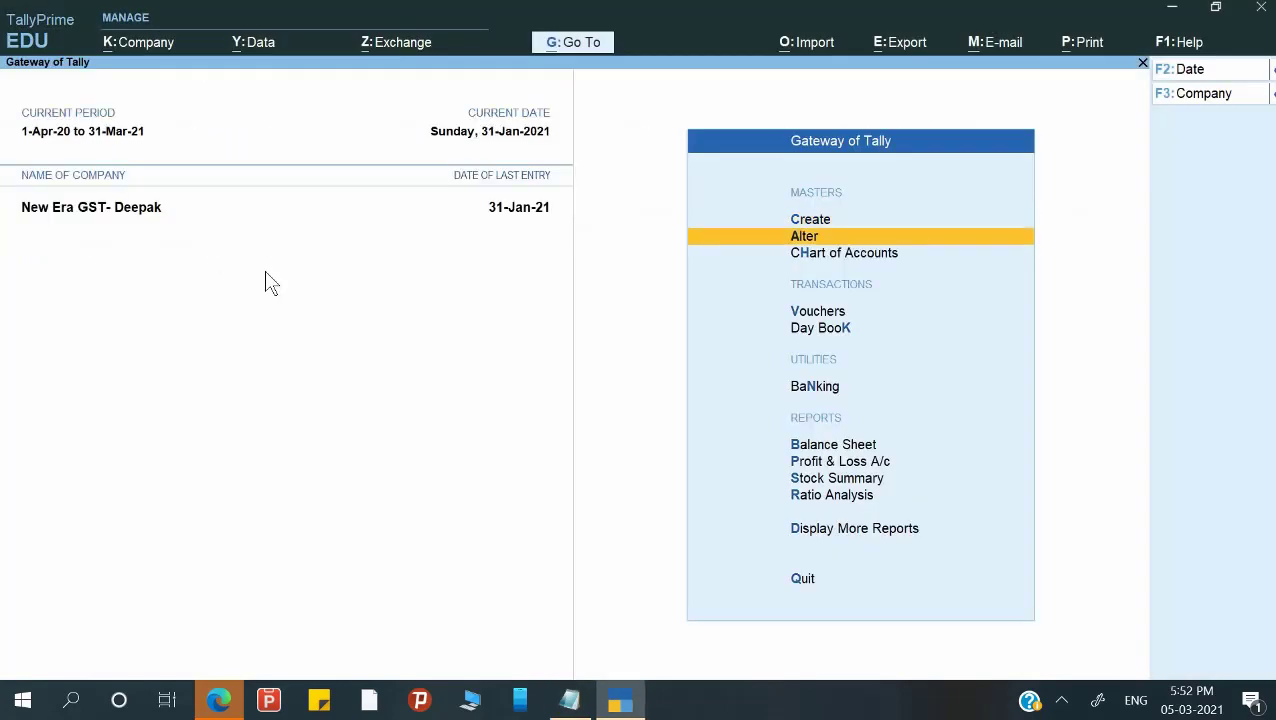
Start a Receipt crediting the customer 2,36,000 against bill NE/004/20-21.
key(Return)
key(F6)
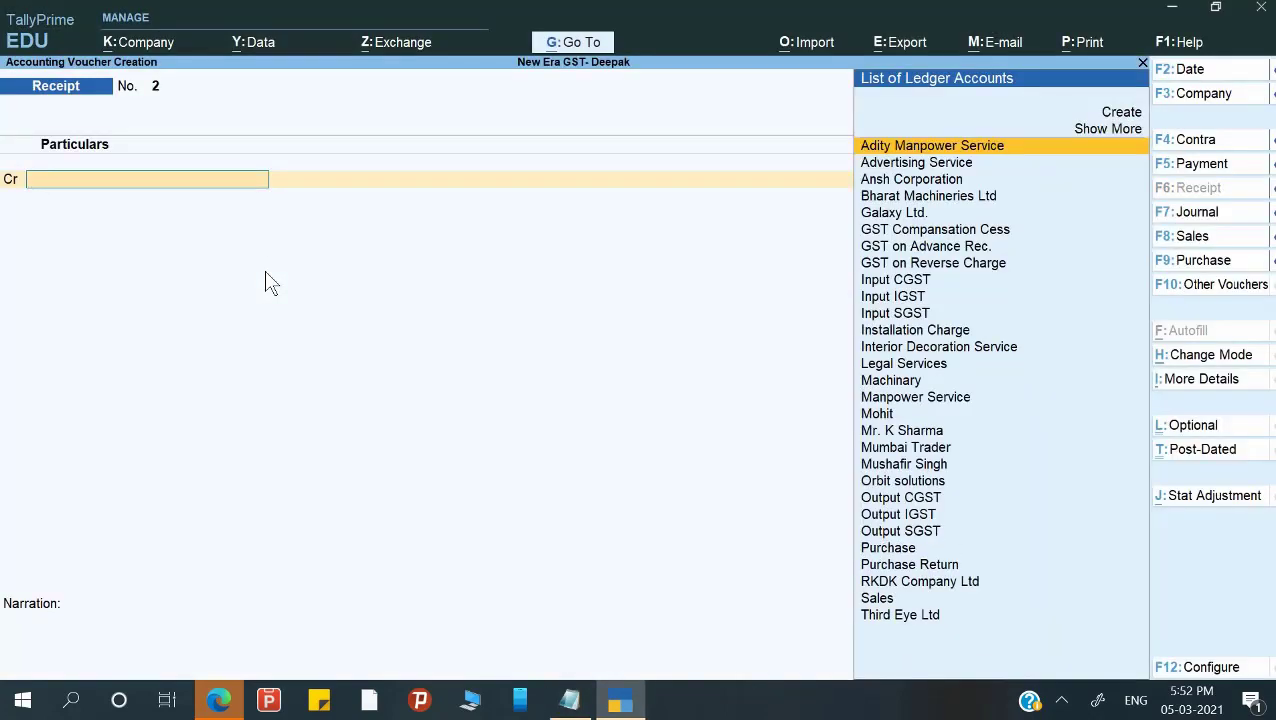
text(Moh)
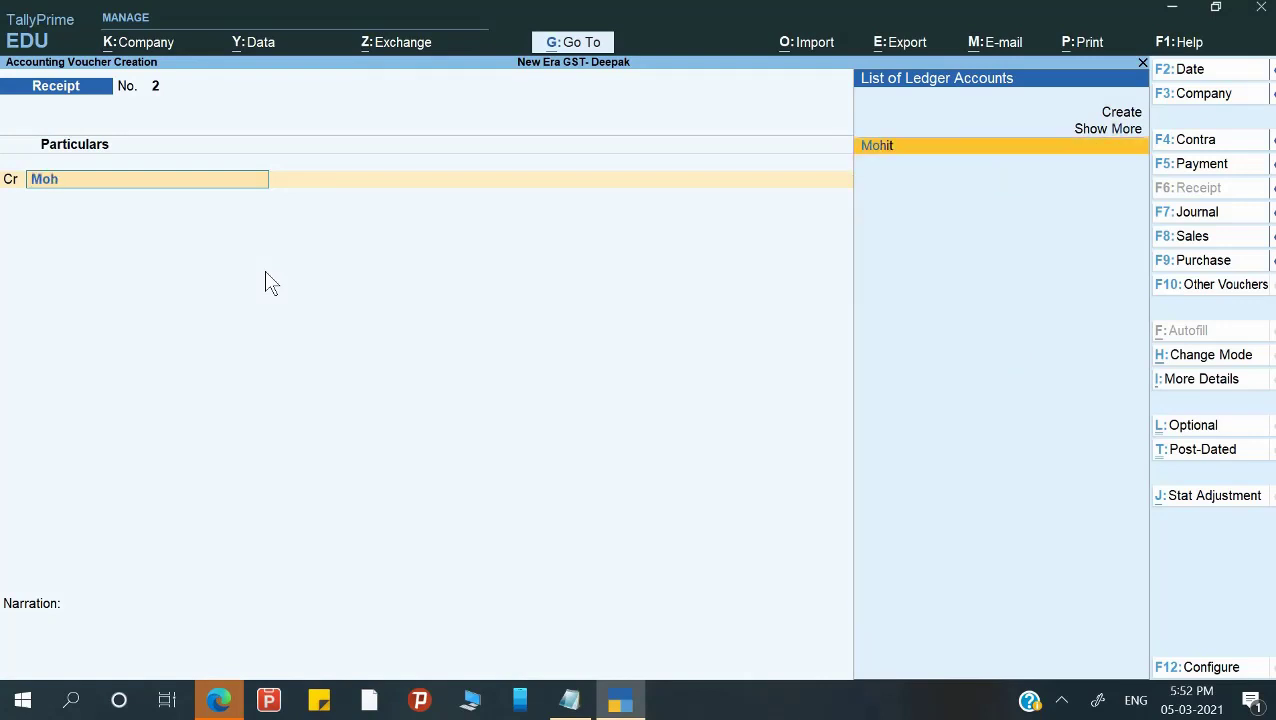
key(Return)
text(2)
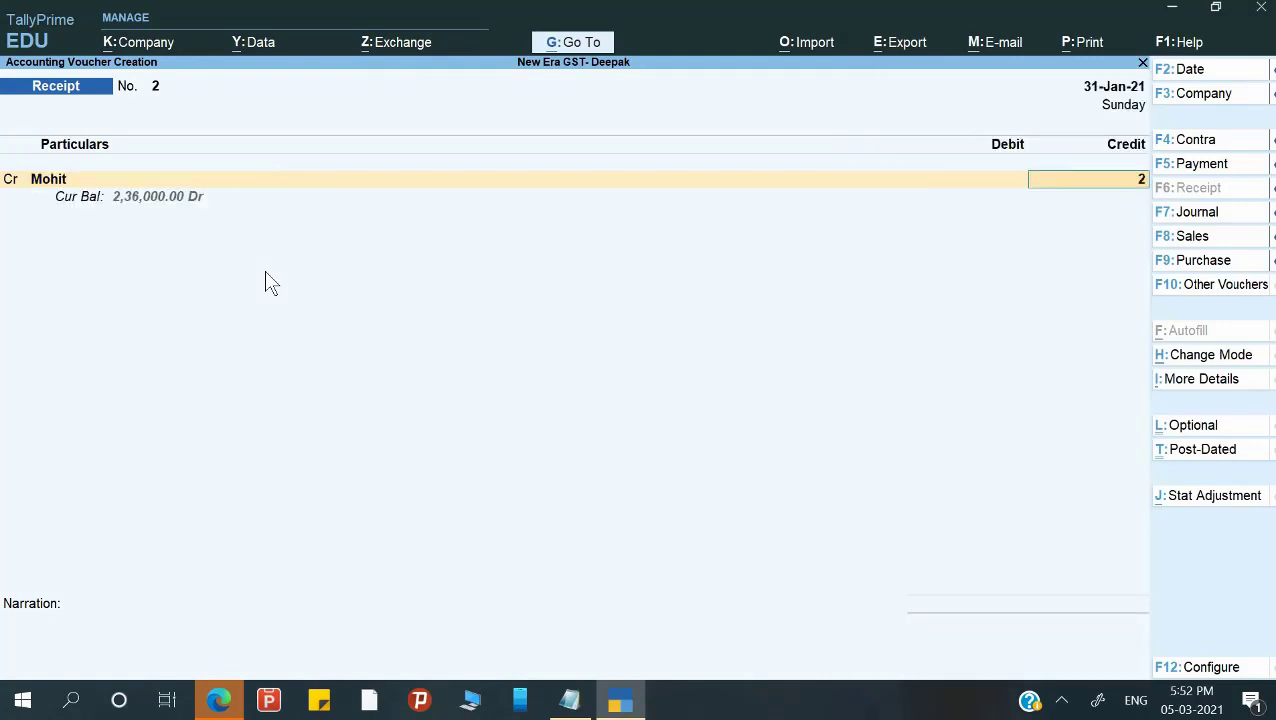
text(,36,000)
key(Return)
key(Return)
key(Return)
key(Return)
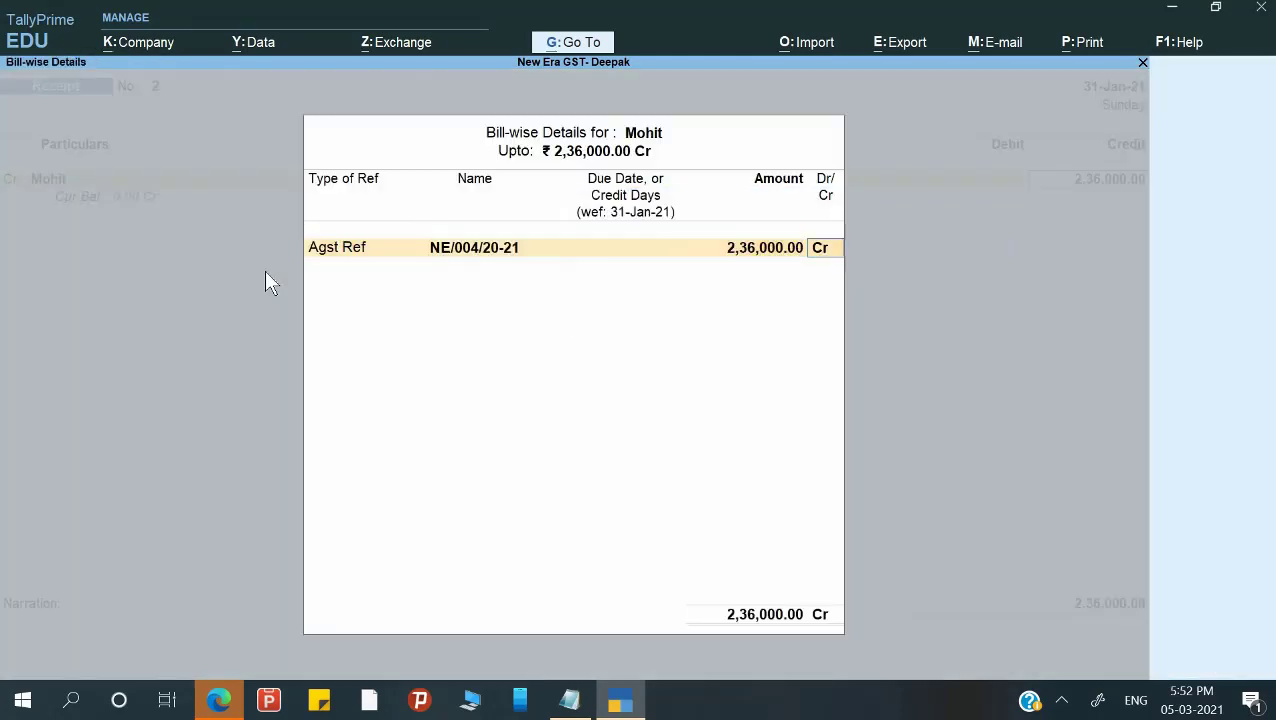
key(Return)
key(Return)
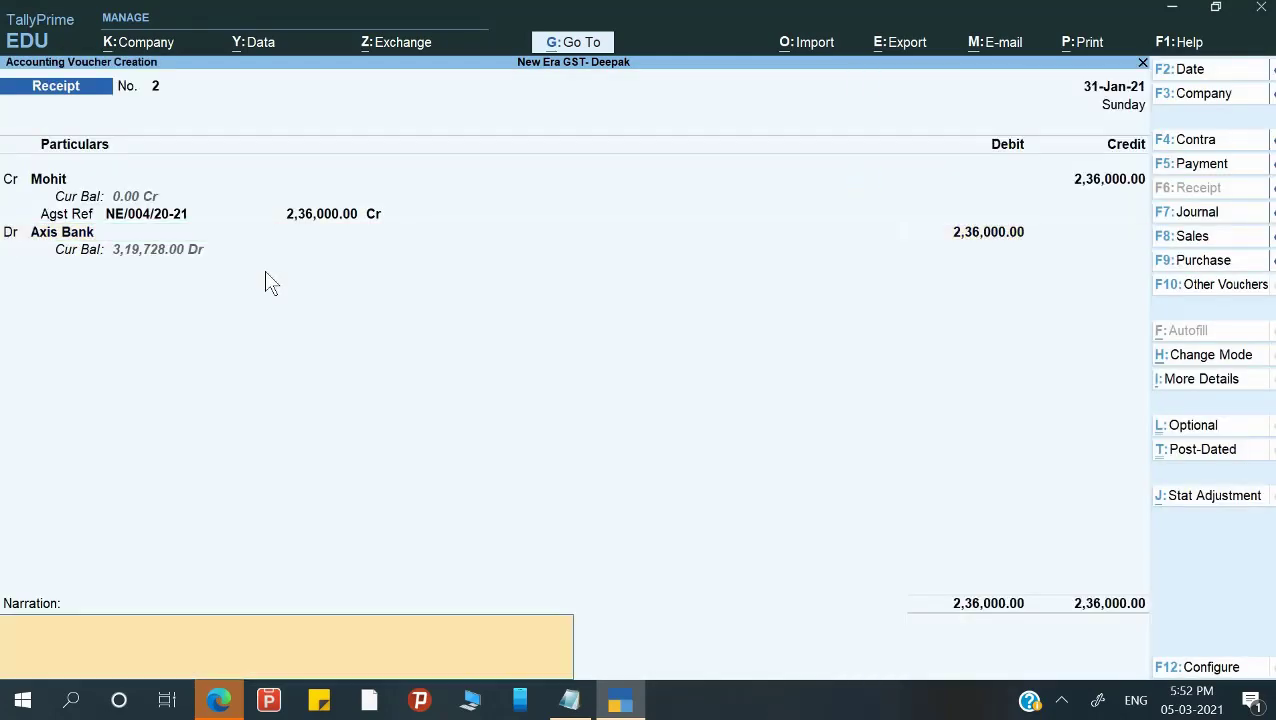
Enter the narration 'Being remaining amount rec.' and accept the receipt.
text(Being remaining amo)
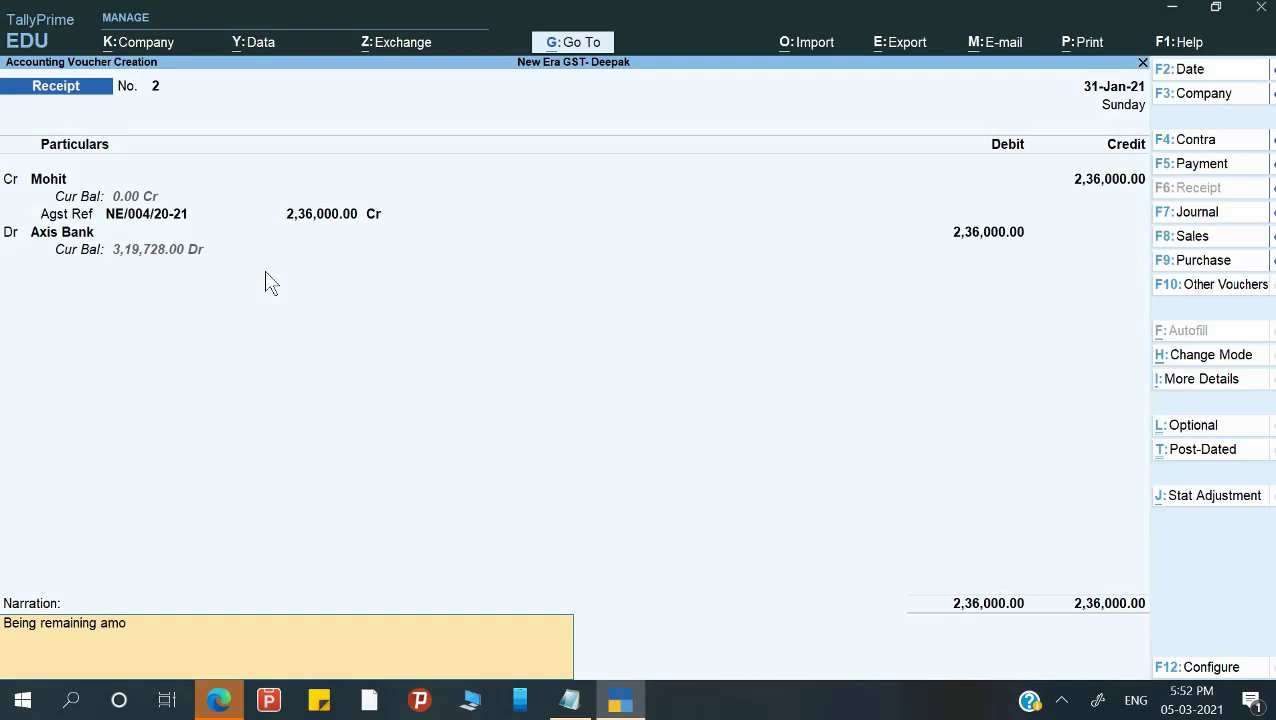
text(unt rec.)
key(Return)
key(Return)
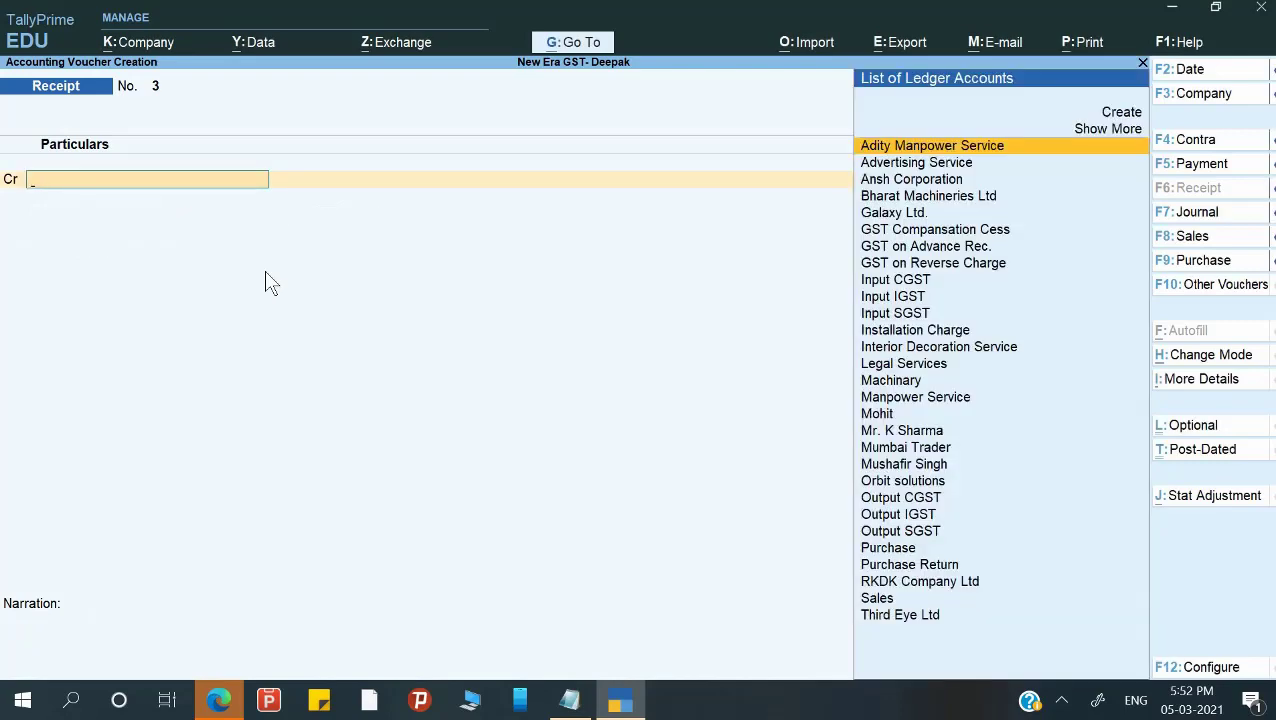
Discard the blank receipt and drill into Duties & Taxes in the Balance Sheet to see 36,000.
key(Escape)
key(Up)
key(Up)
key(Up)
key(Down)
key(Down)
key(Down)
key(Down)
key(Down)
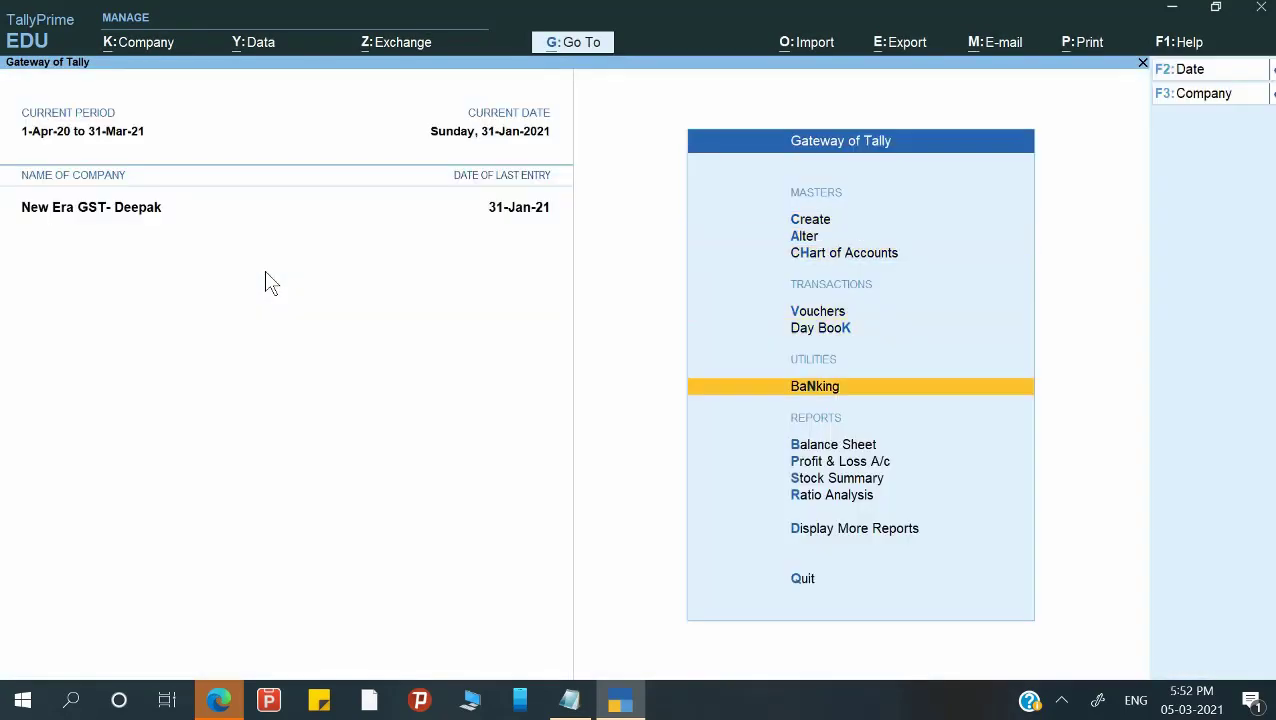
key(Down)
key(Down)
key(Up)
key(Return)
key(Down)
key(Down)
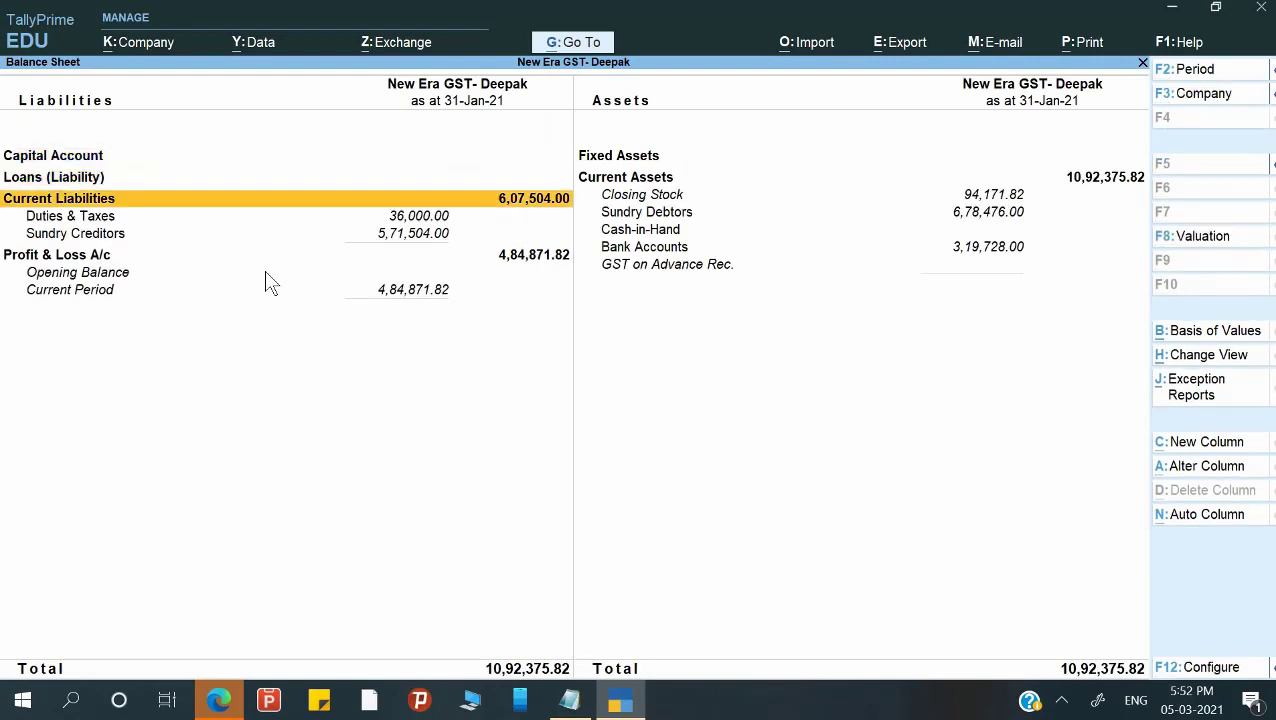
key(Down)
key(Return)
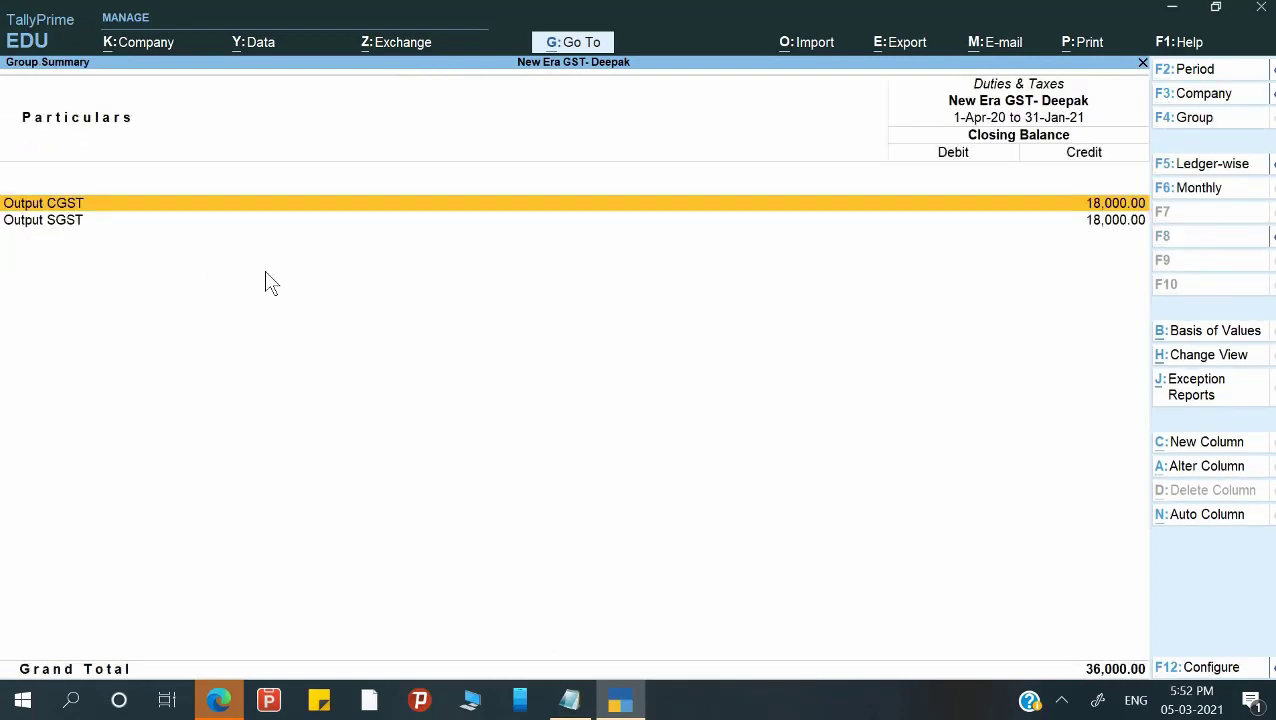
key(Escape)
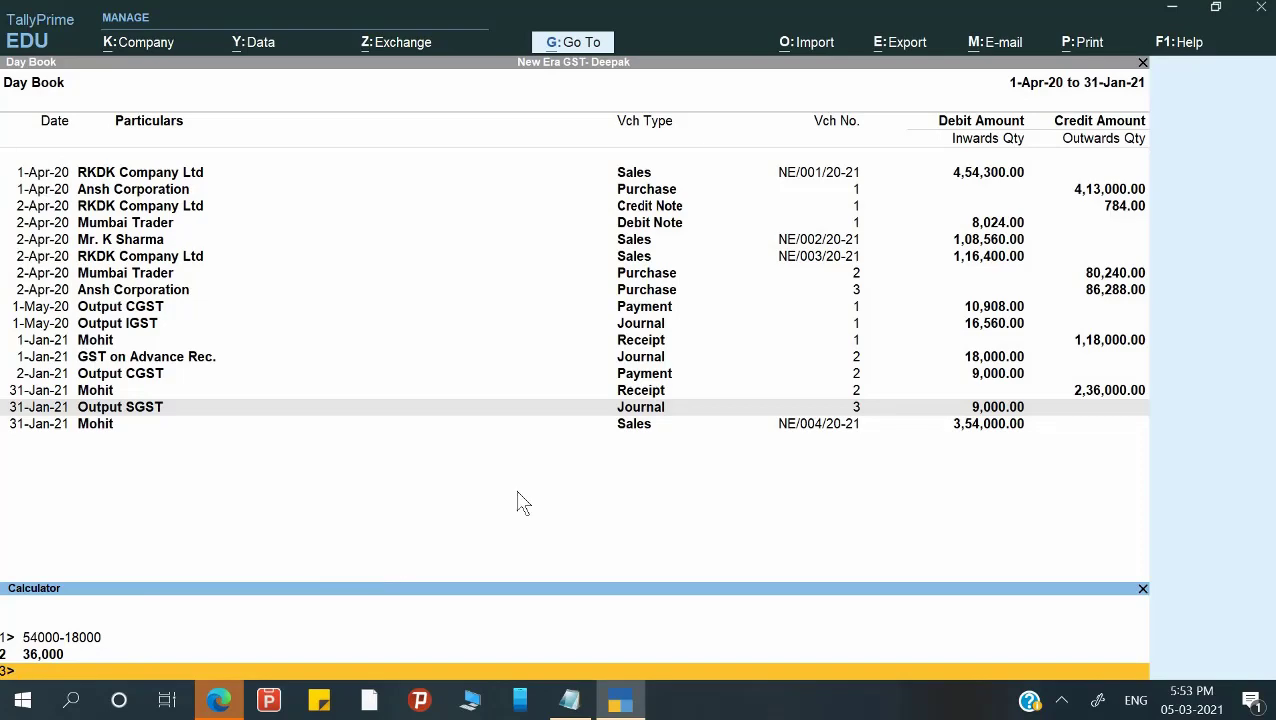
Leave the Day Book and recheck Duties & Taxes at 36,000 in the Balance Sheet.
key(ctrl+m)
key(Escape)
key(Escape)
key(Escape)
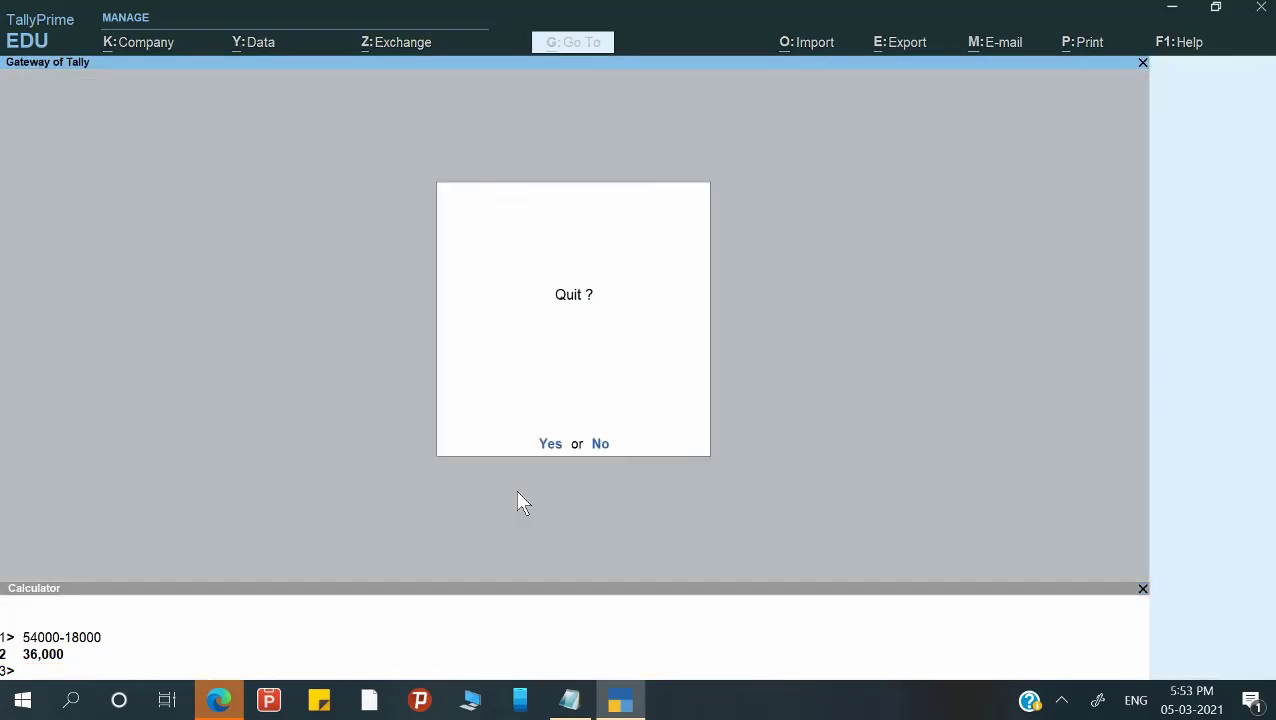
key(n)
key(b)
key(Down)
key(Down)
key(Down)
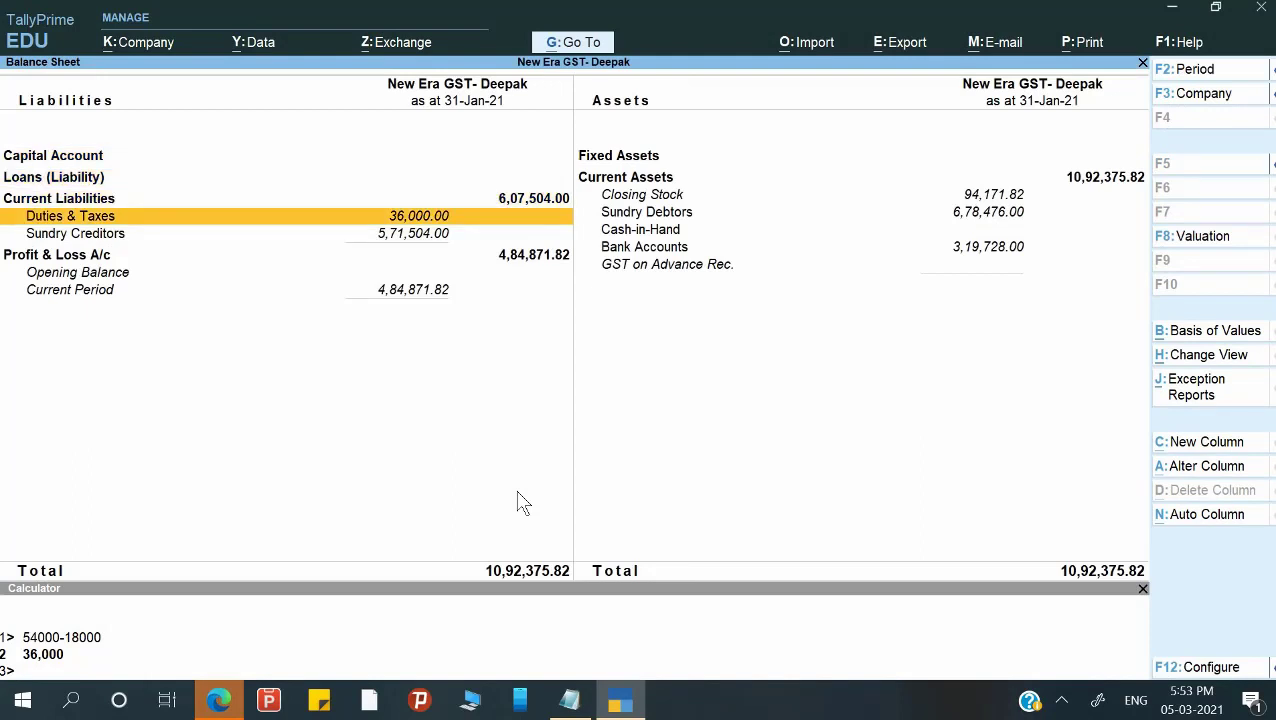
key(Escape)
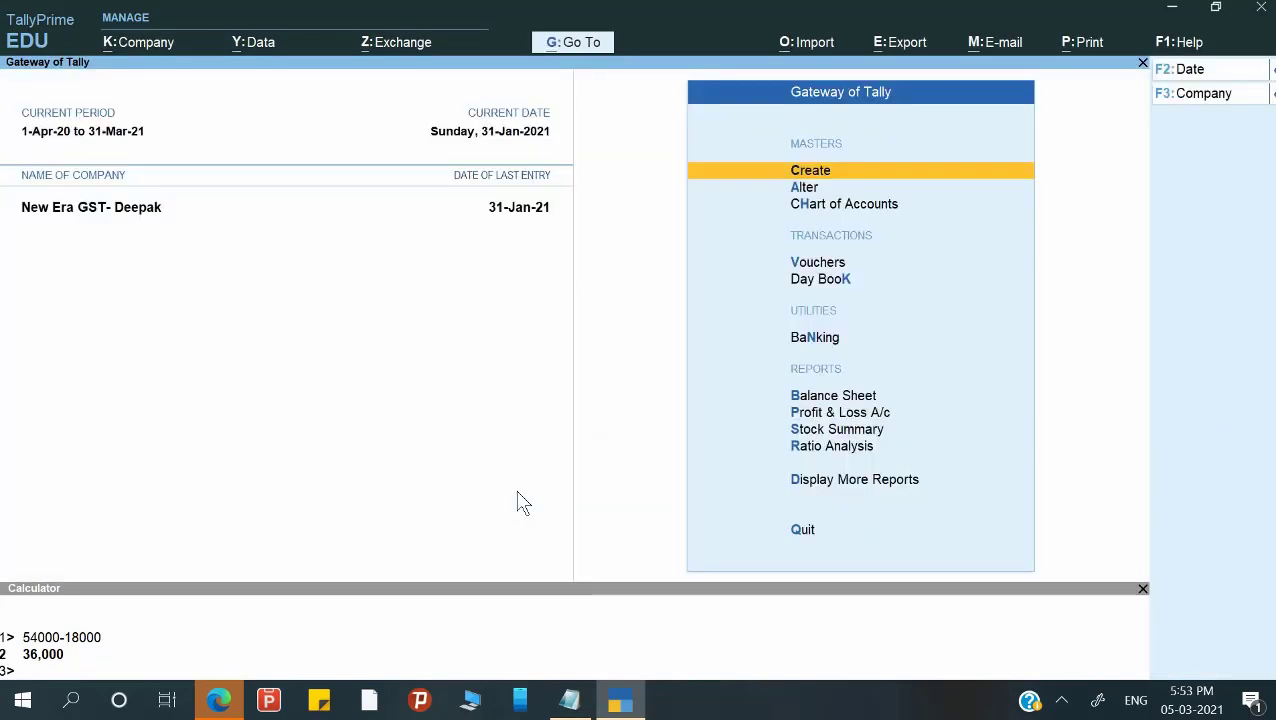
Show the Day Book from 1-Apr-20 to 31-Jan-21 and review the customer's advance receipt.
key(d)
key(d)
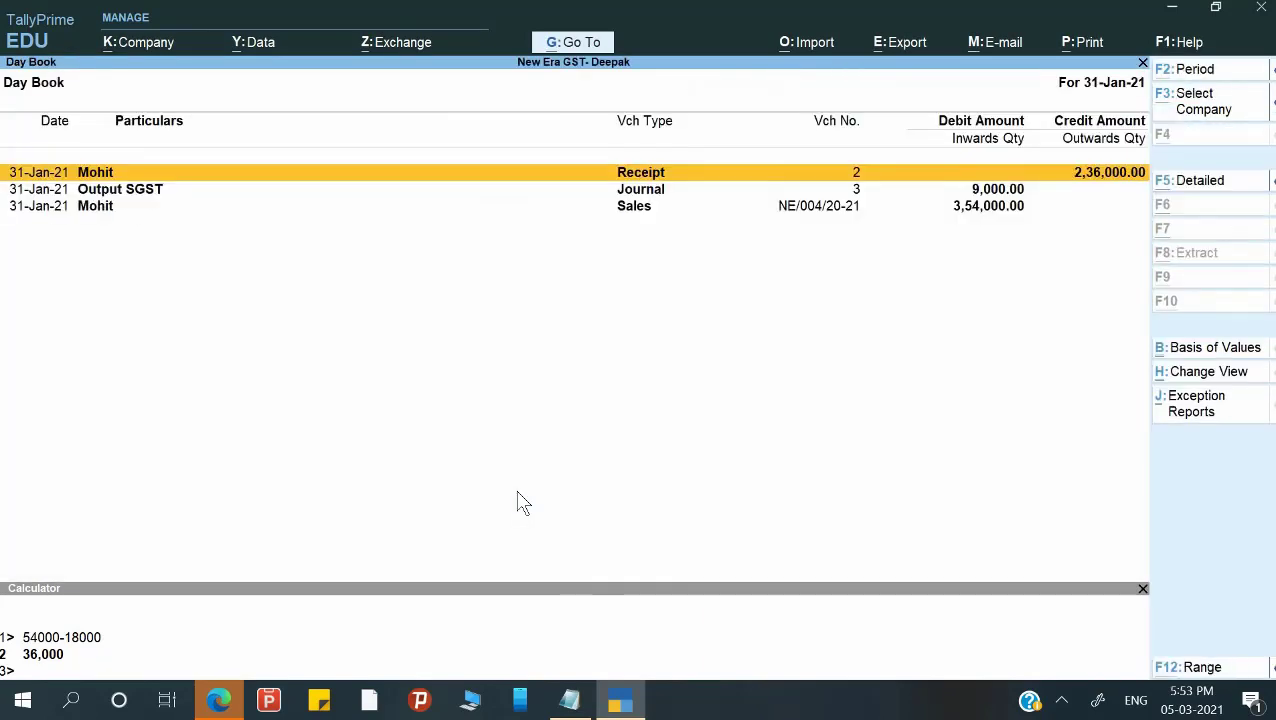
key(F2)
key(Return)
key(Return)
key(Down)
key(Down)
key(Down)
key(Down)
key(Down)
key(Down)
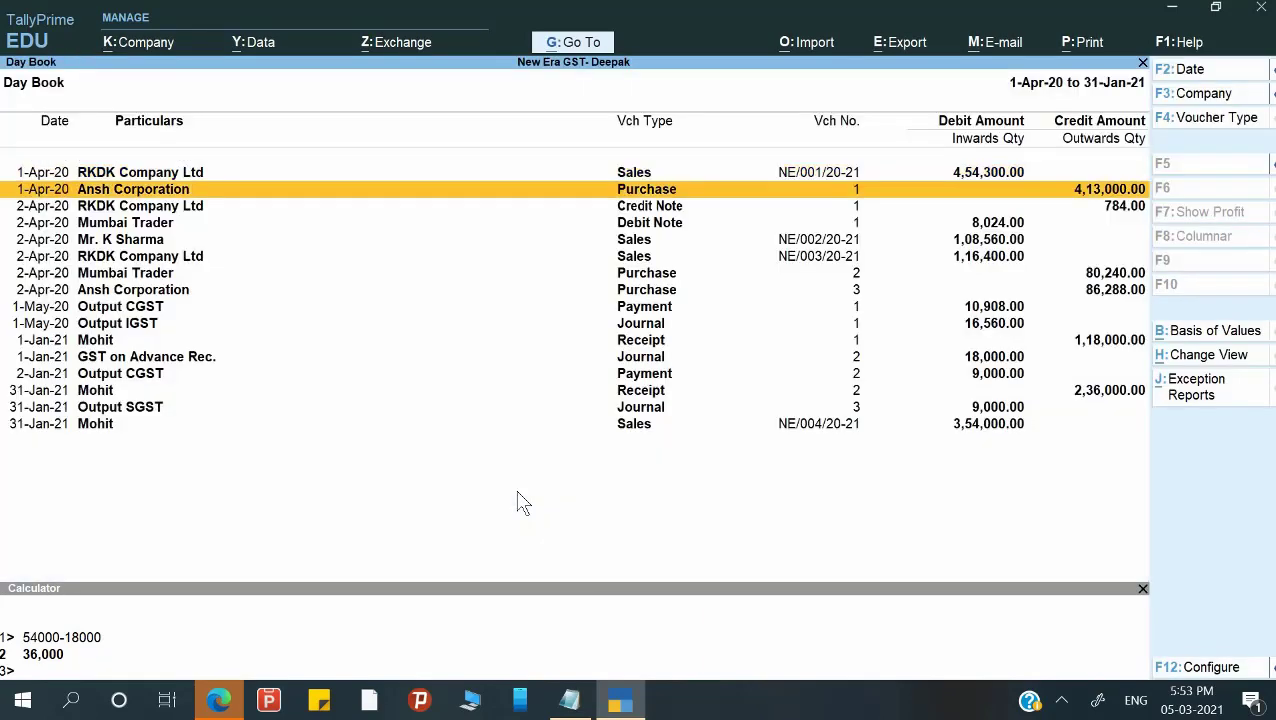
key(Down)
key(Down)
key(Down)
key(Down)
key(Down)
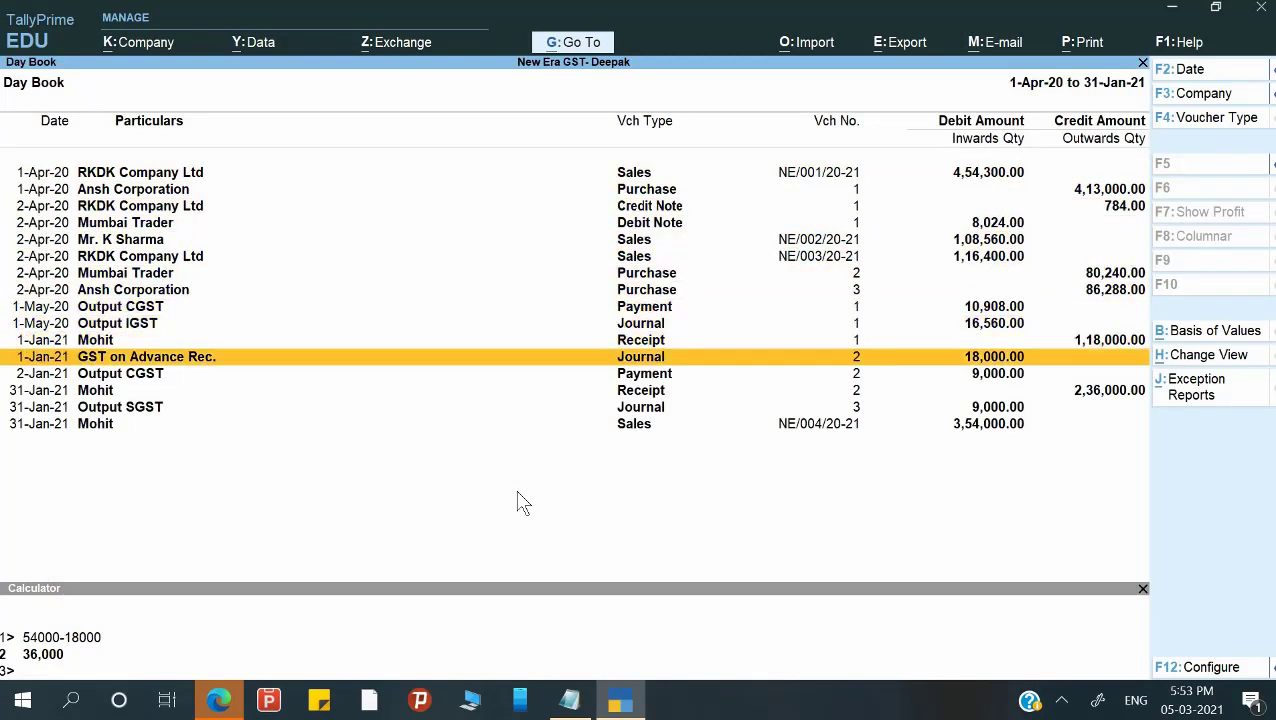
key(Up)
key(Return)
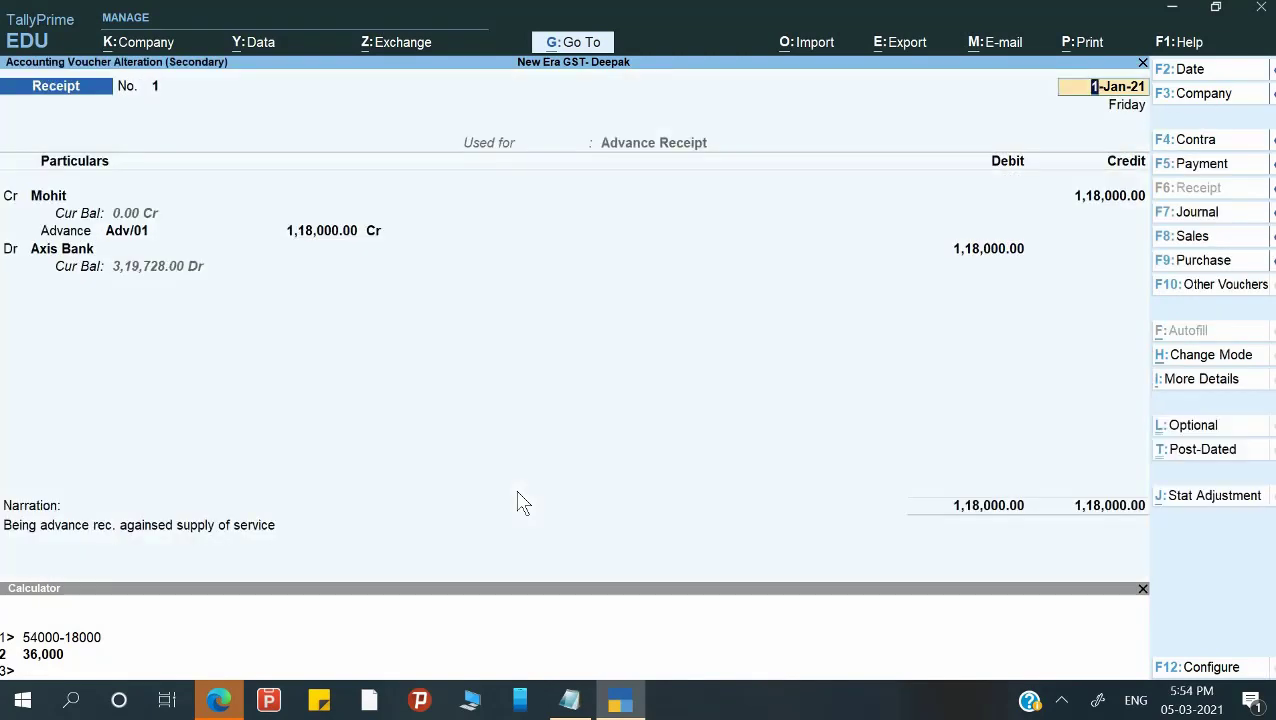
key(Escape)
key(y)
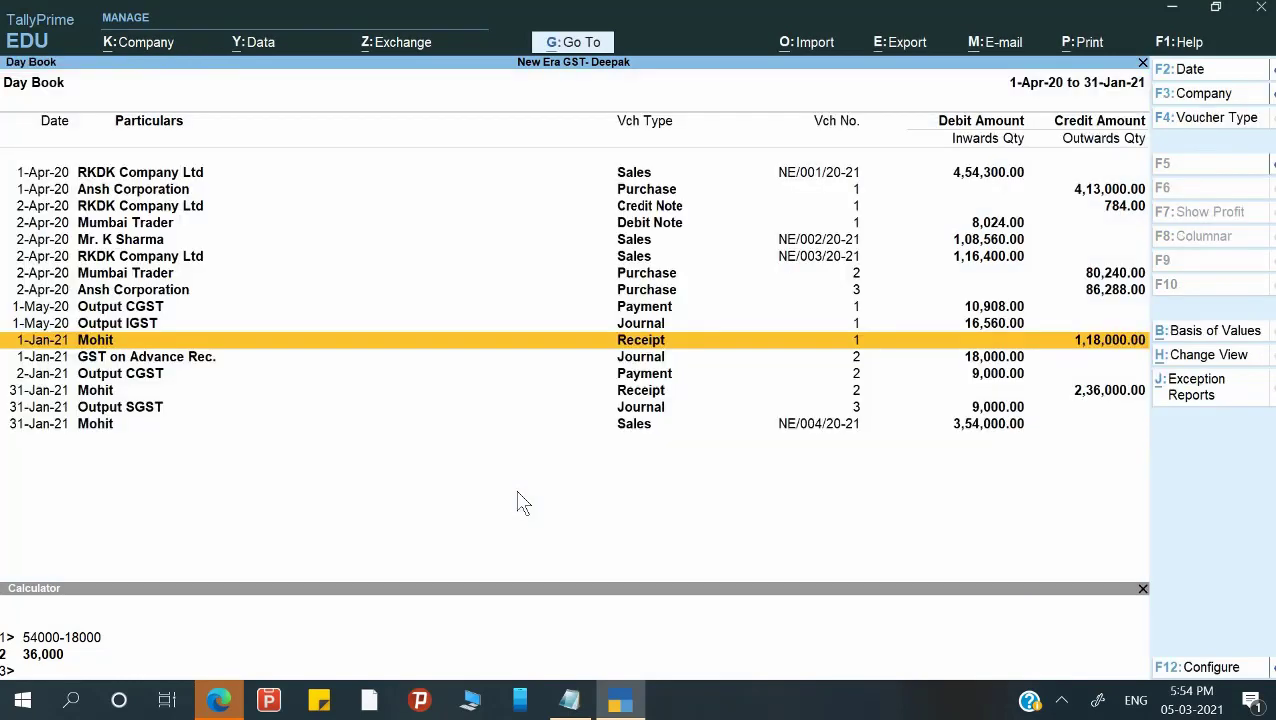
Review the GST on Advance Rec. journal and Output CGST payment, then reopen the Day Book period.
key(Return)
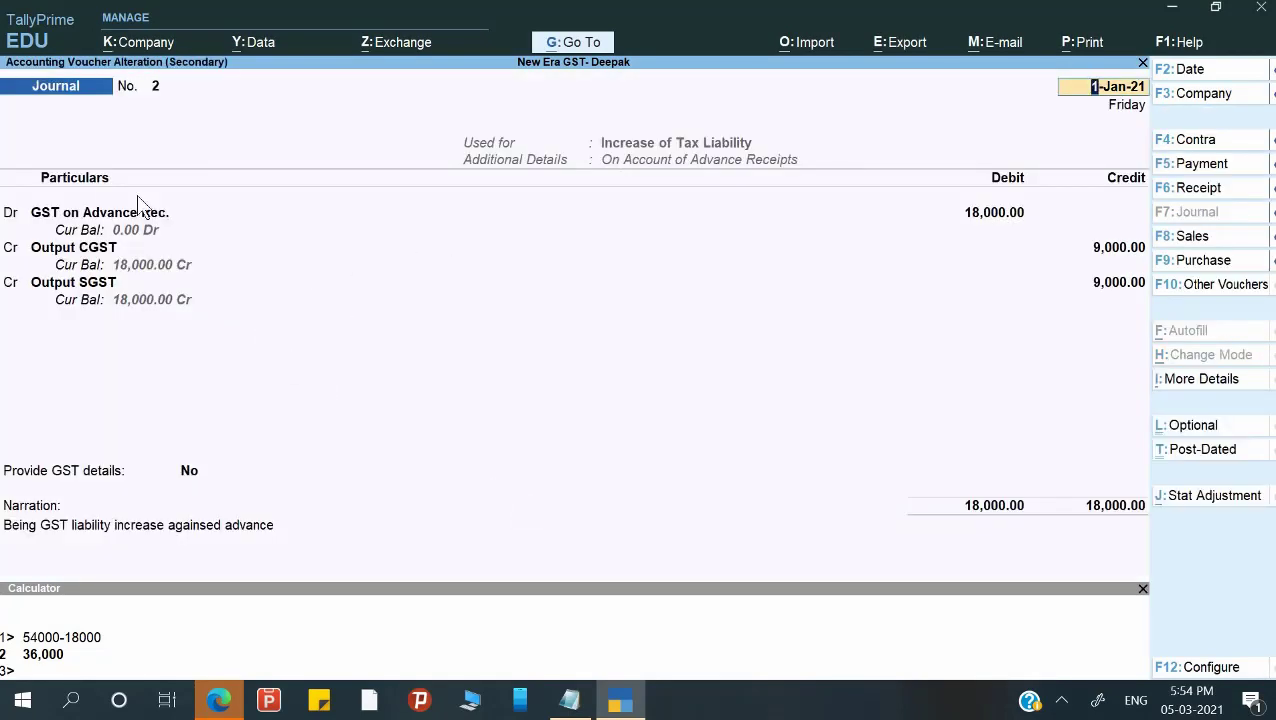
key(Escape)
key(y)
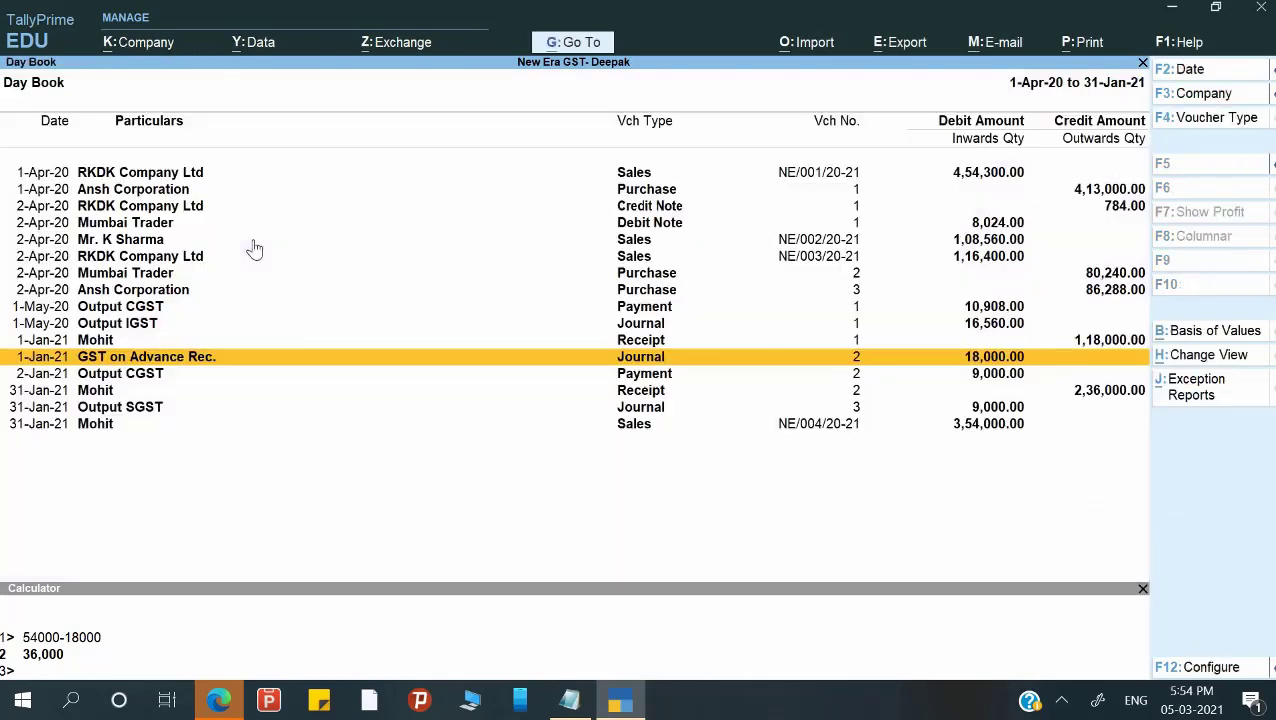
key(Down)
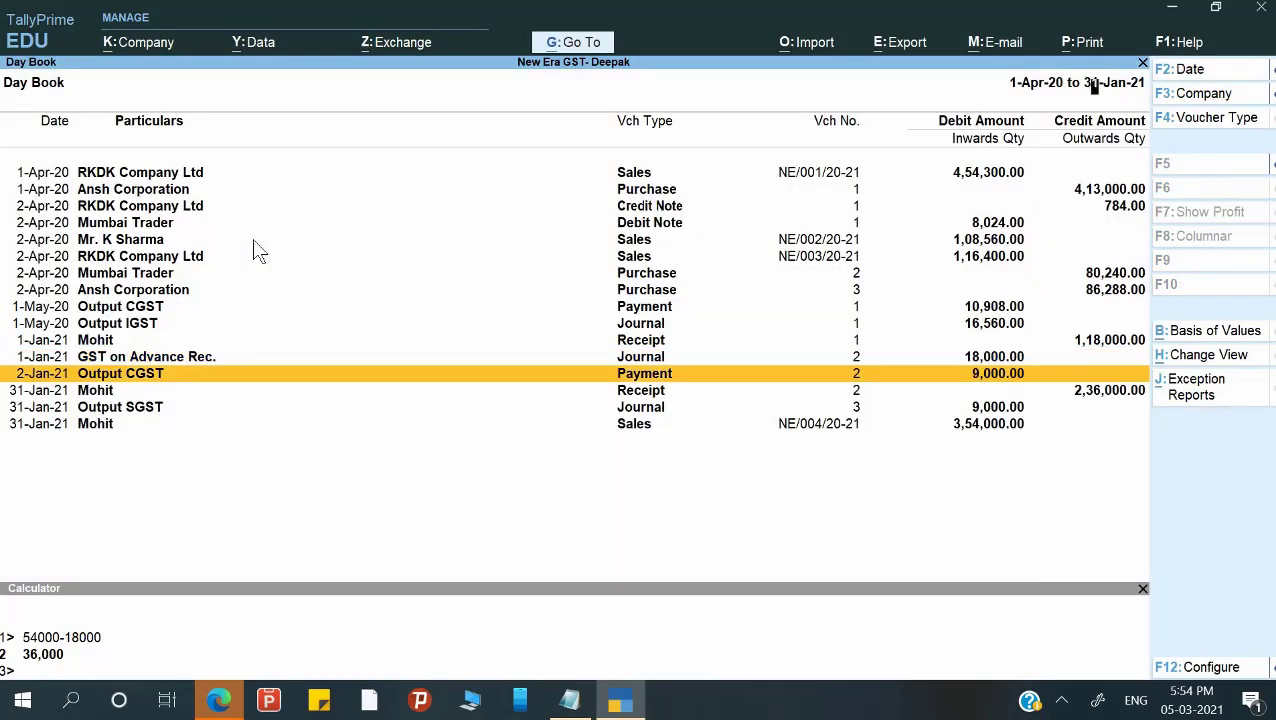
key(Return)
key(Escape)
key(Escape)
key(Return)
key(alt+F2)
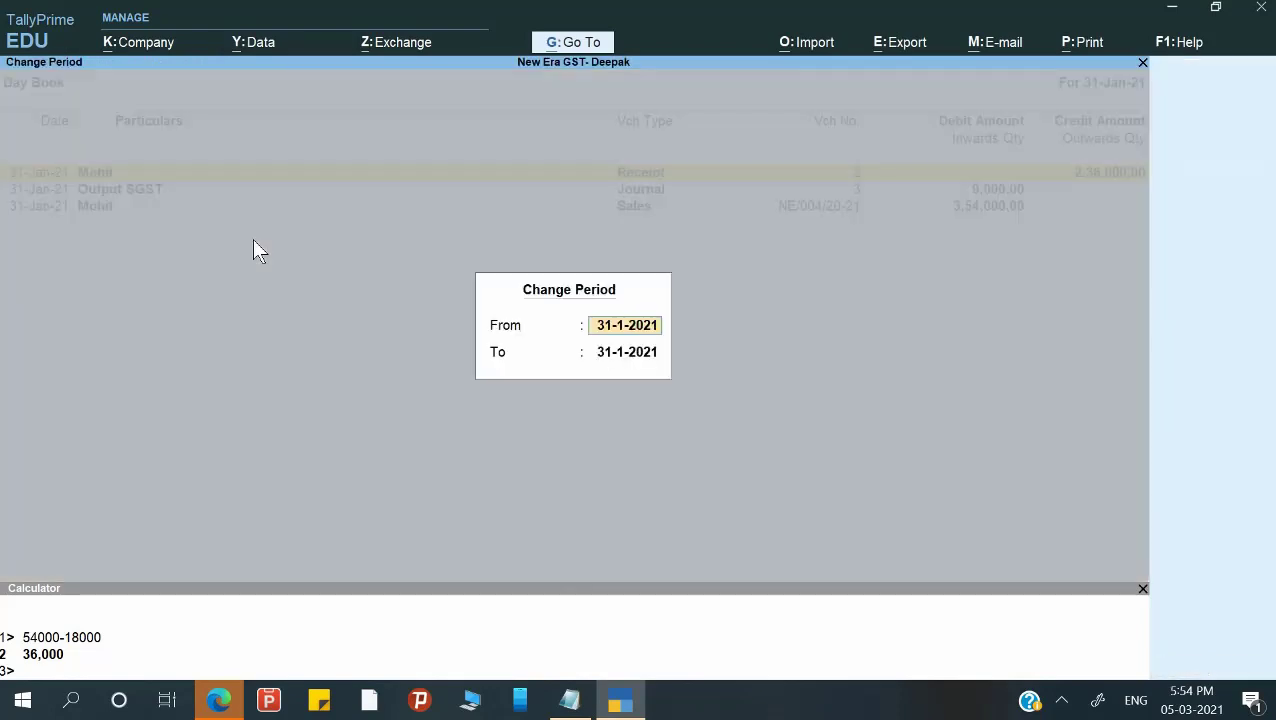
Show the Day Book from 1-4-20 and review the sales invoice NE/004/20-21.
text(1-4-20)
key(Return)
key(Return)
key(Down)
key(Down)
key(Down)
key(Down)
key(Down)
key(Down)
key(Down)
key(Down)
key(Down)
key(Down)
key(Down)
key(Down)
key(Down)
key(Down)
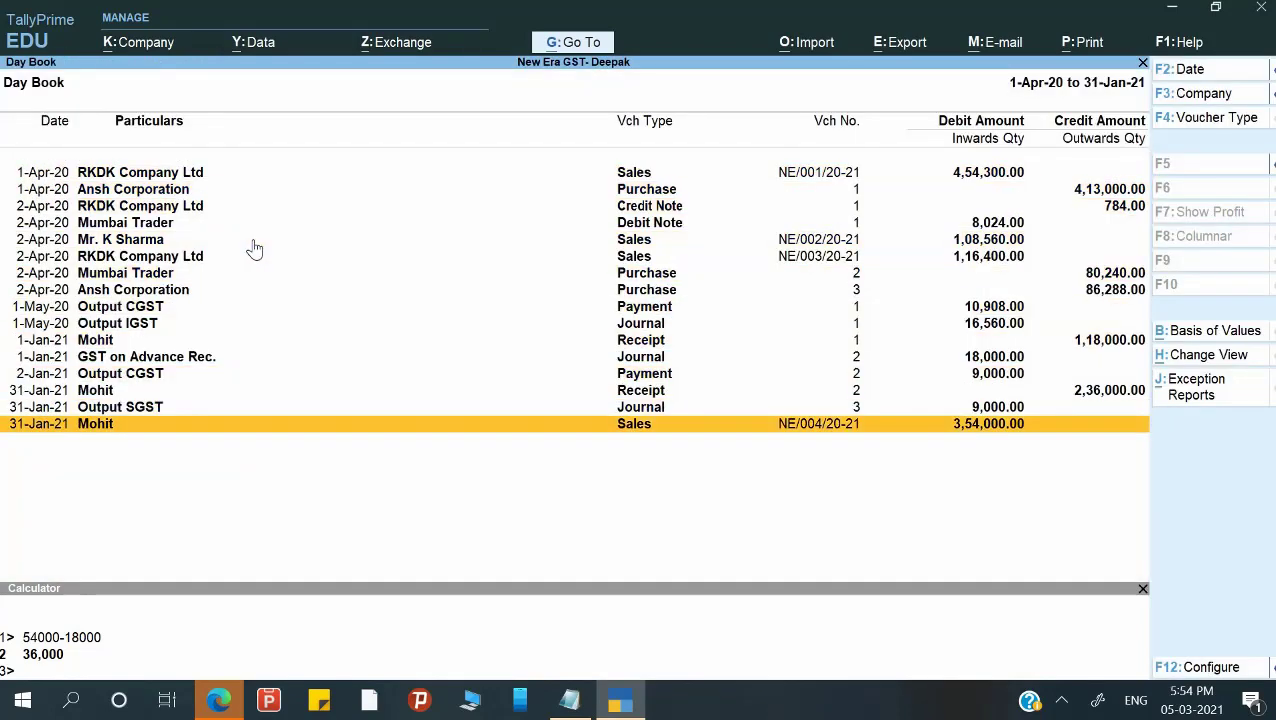
key(Up)
key(Up)
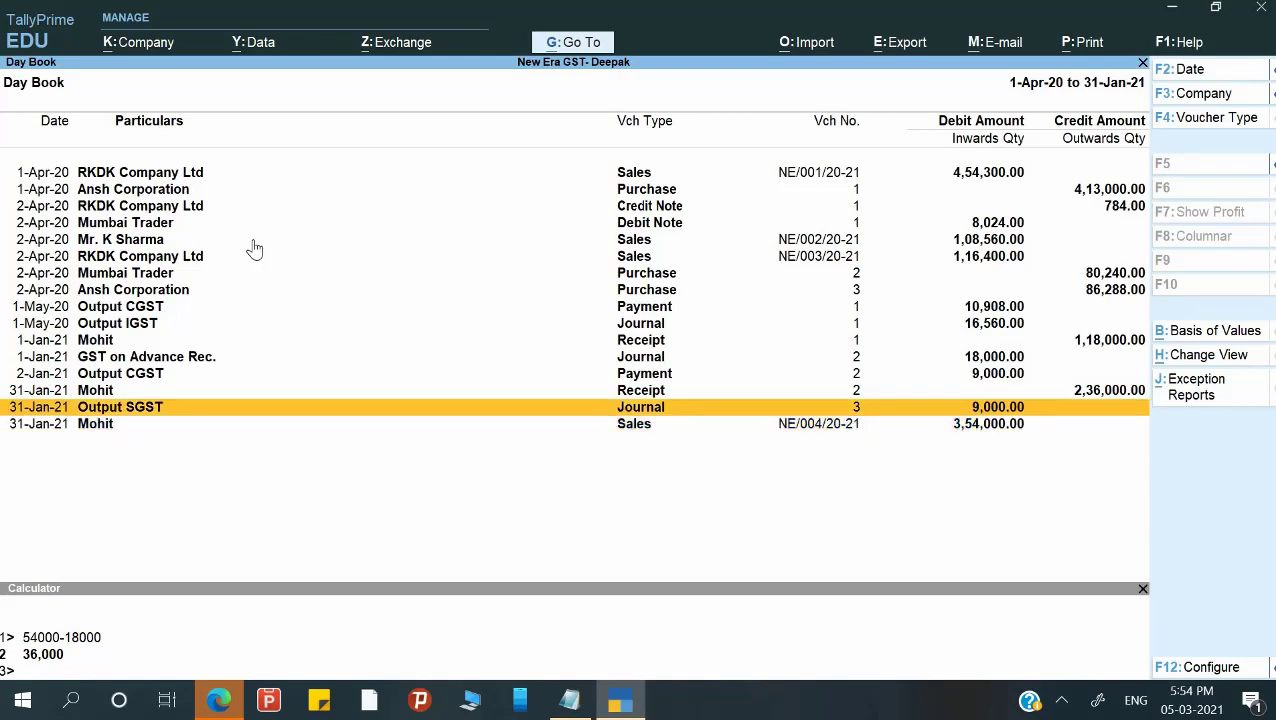
key(Down)
key(Down)
key(Return)
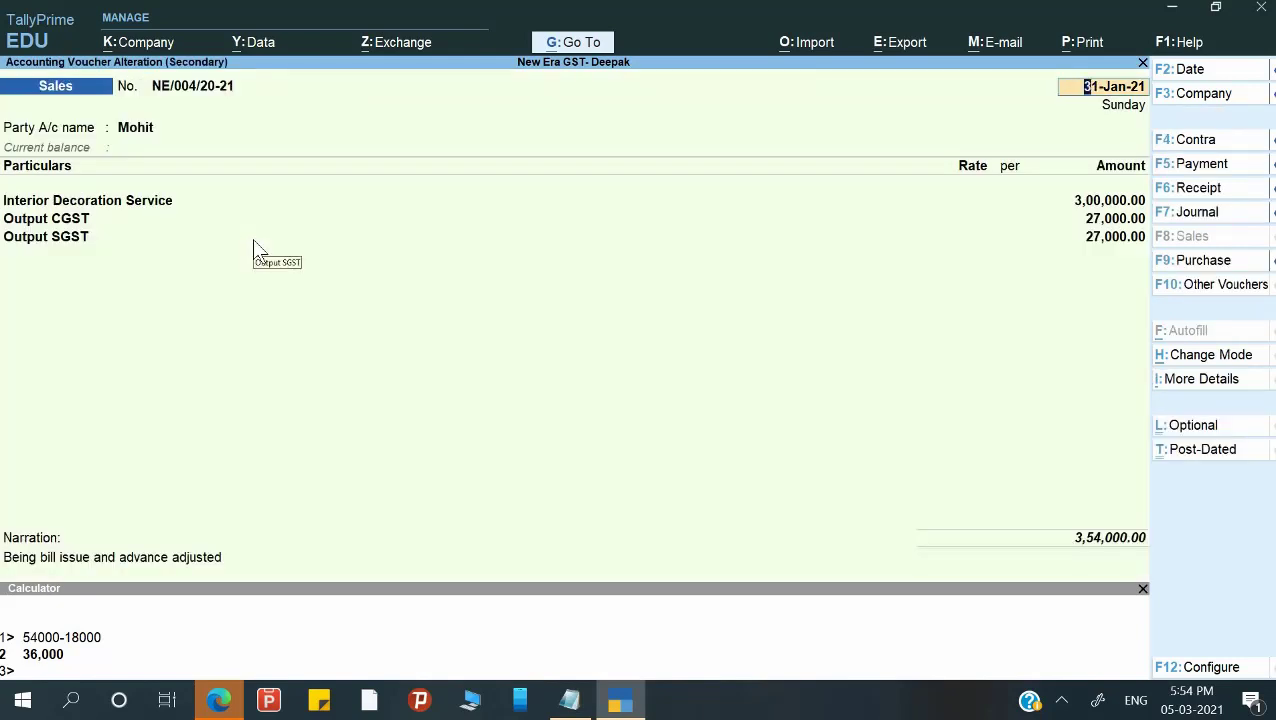
key(Escape)
key(y)
Review the GST reversal Journal No. 3, then go back to the Gateway of Tally.
key(Up)
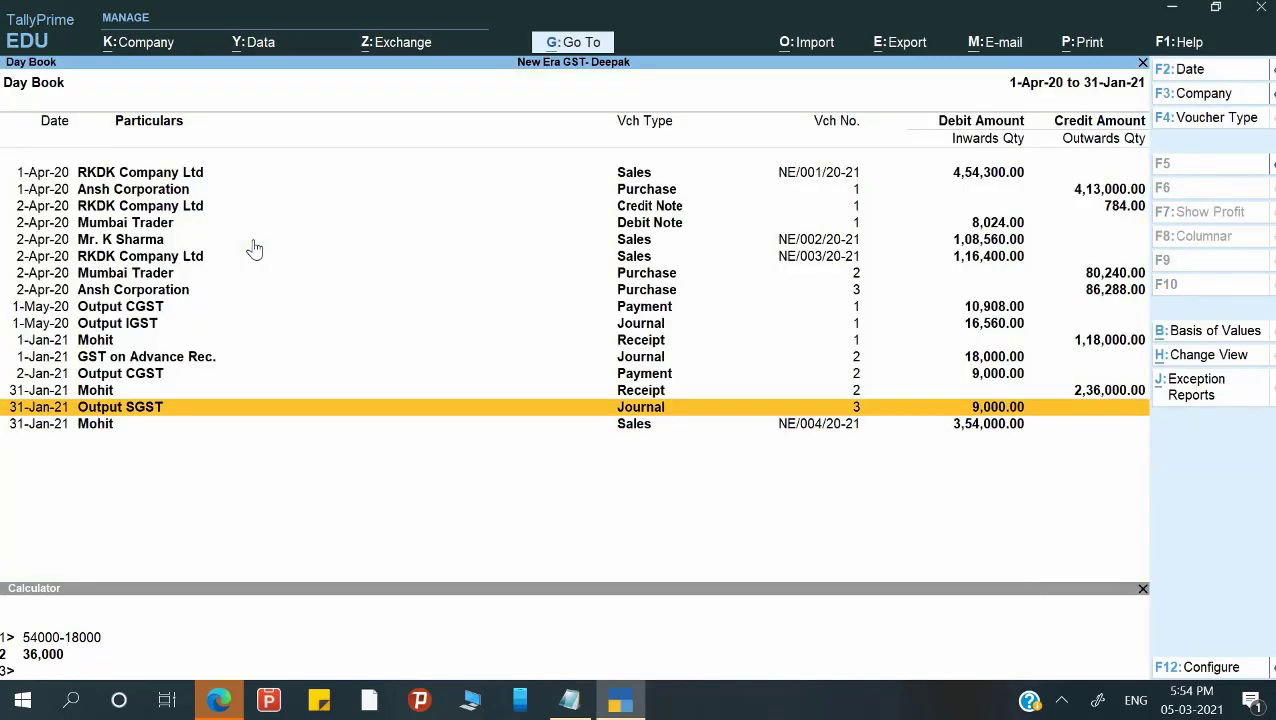
key(Return)
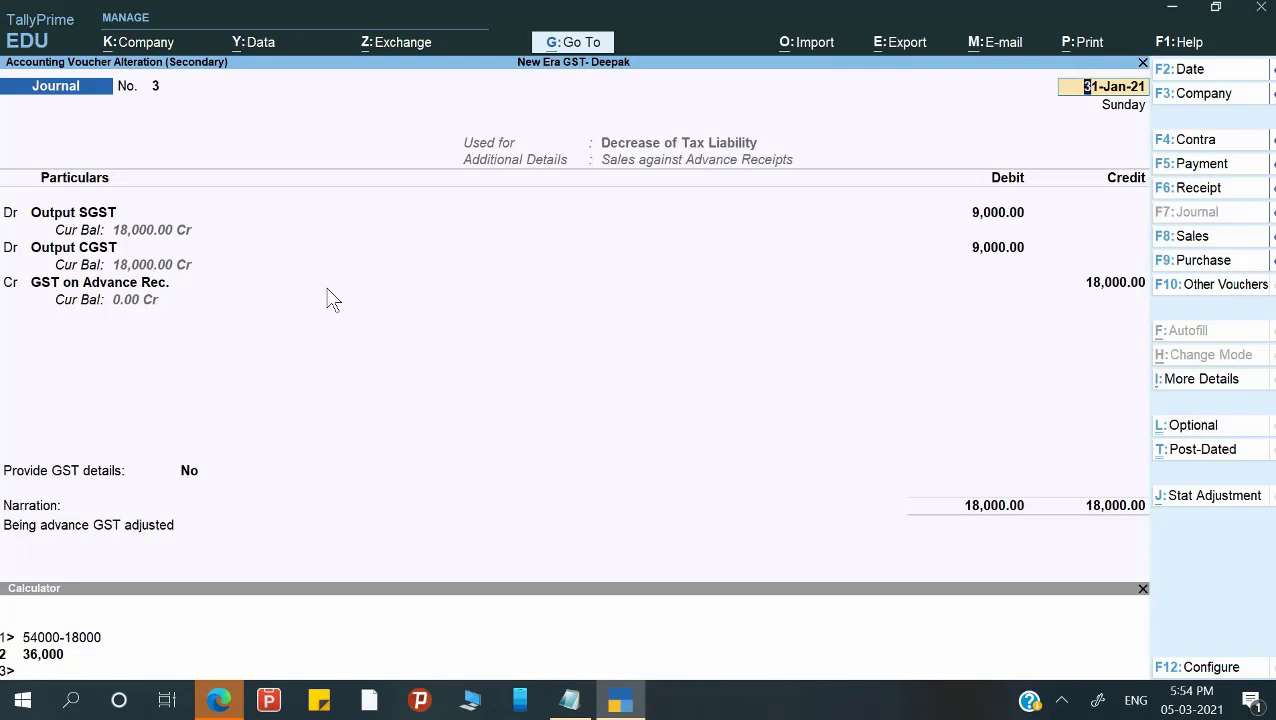
key(Escape)
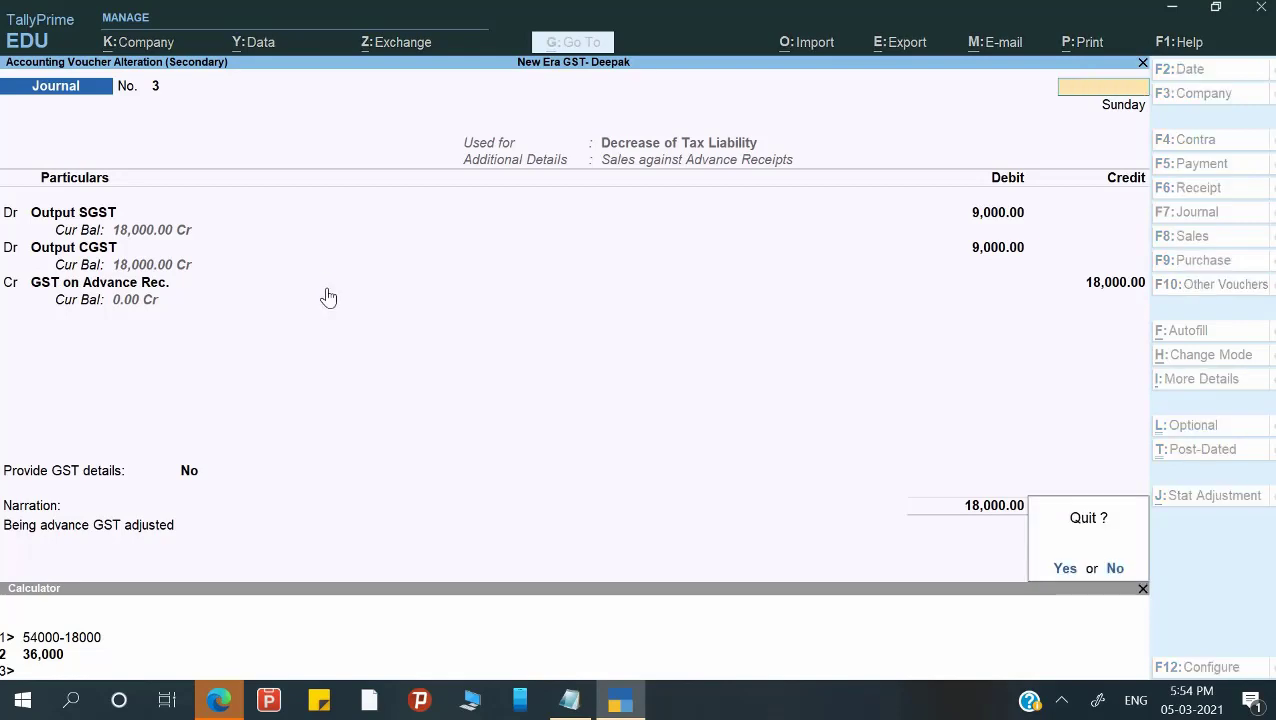
key(y)
key(Escape)
key(Escape)
key(n)
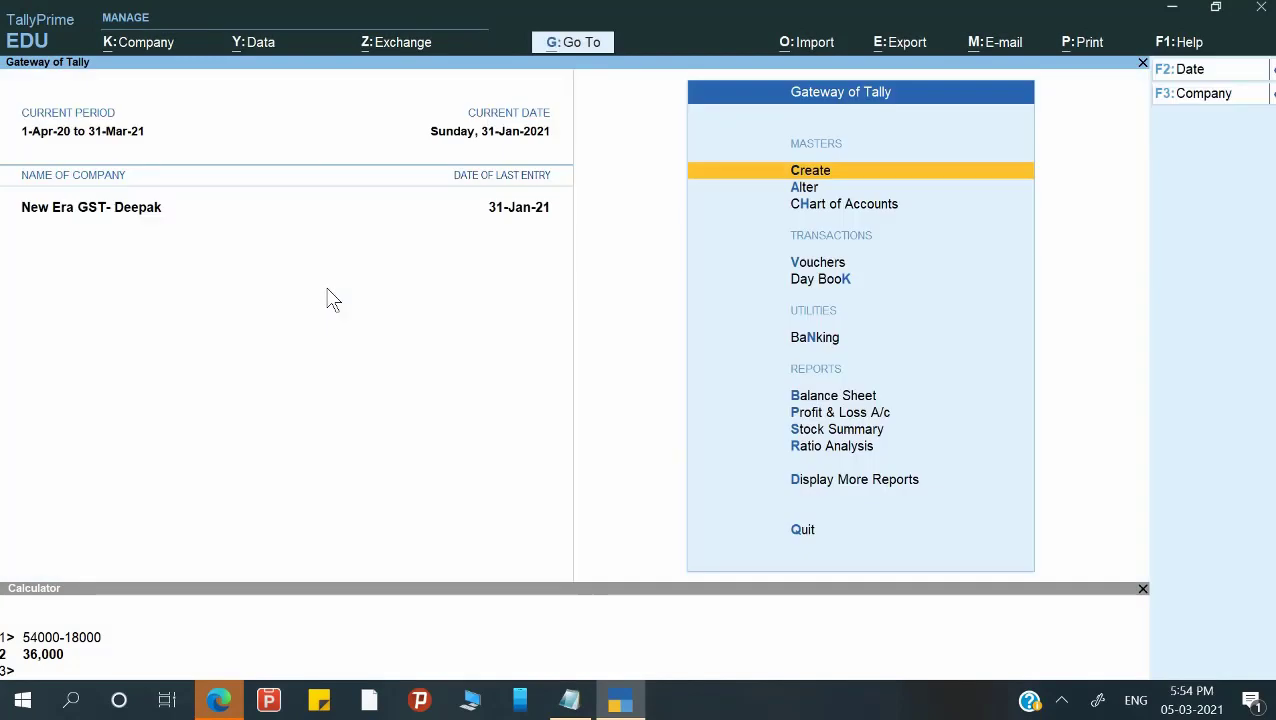